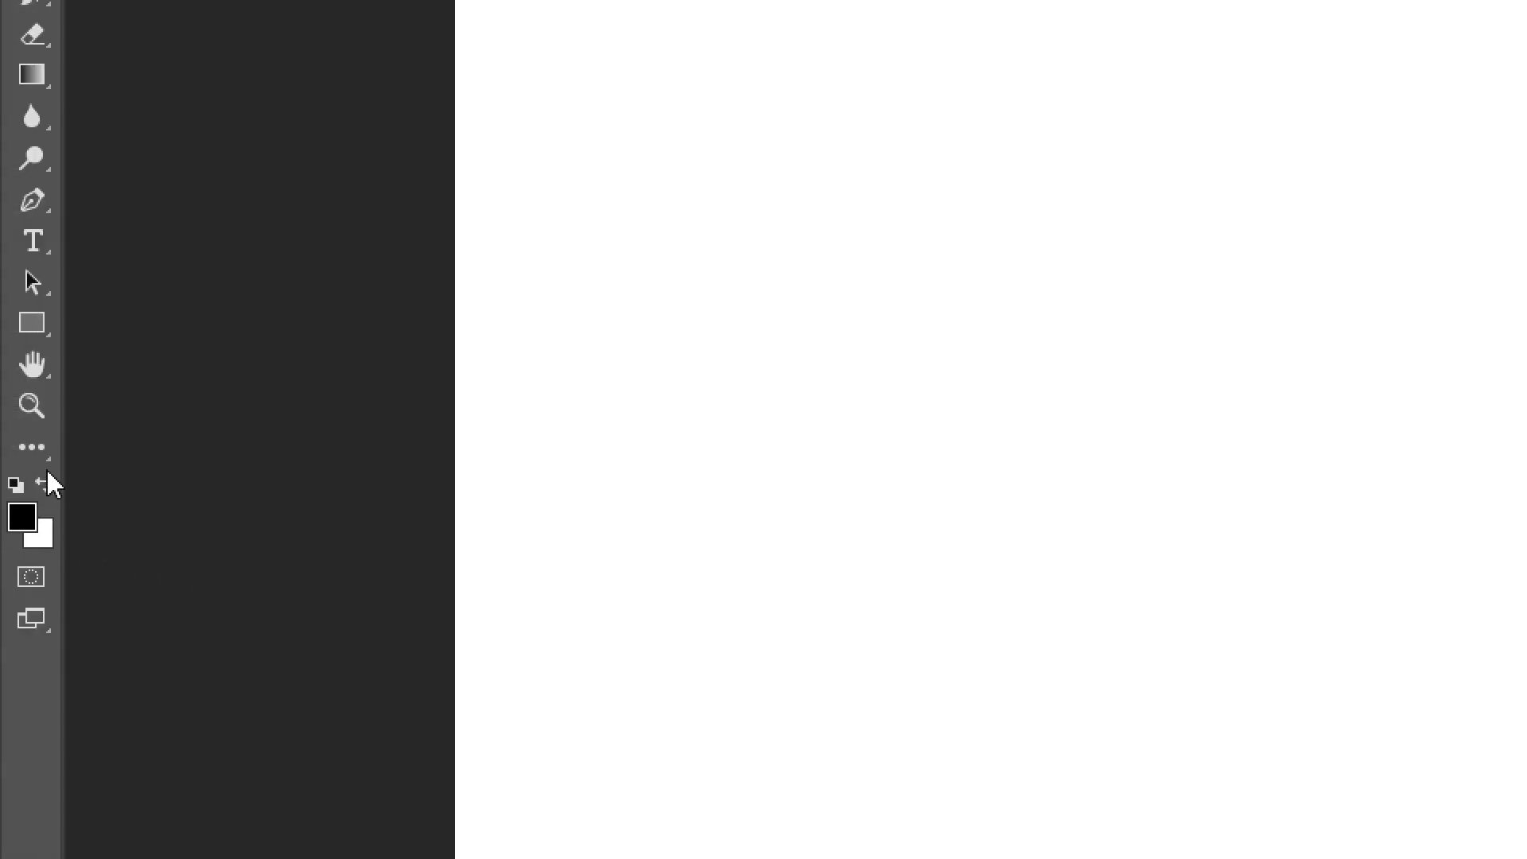
Draw a black rectangle about 268 by 176 px in the upper-left area of the canvas with the Rectangle tool
right_click(28, 319)
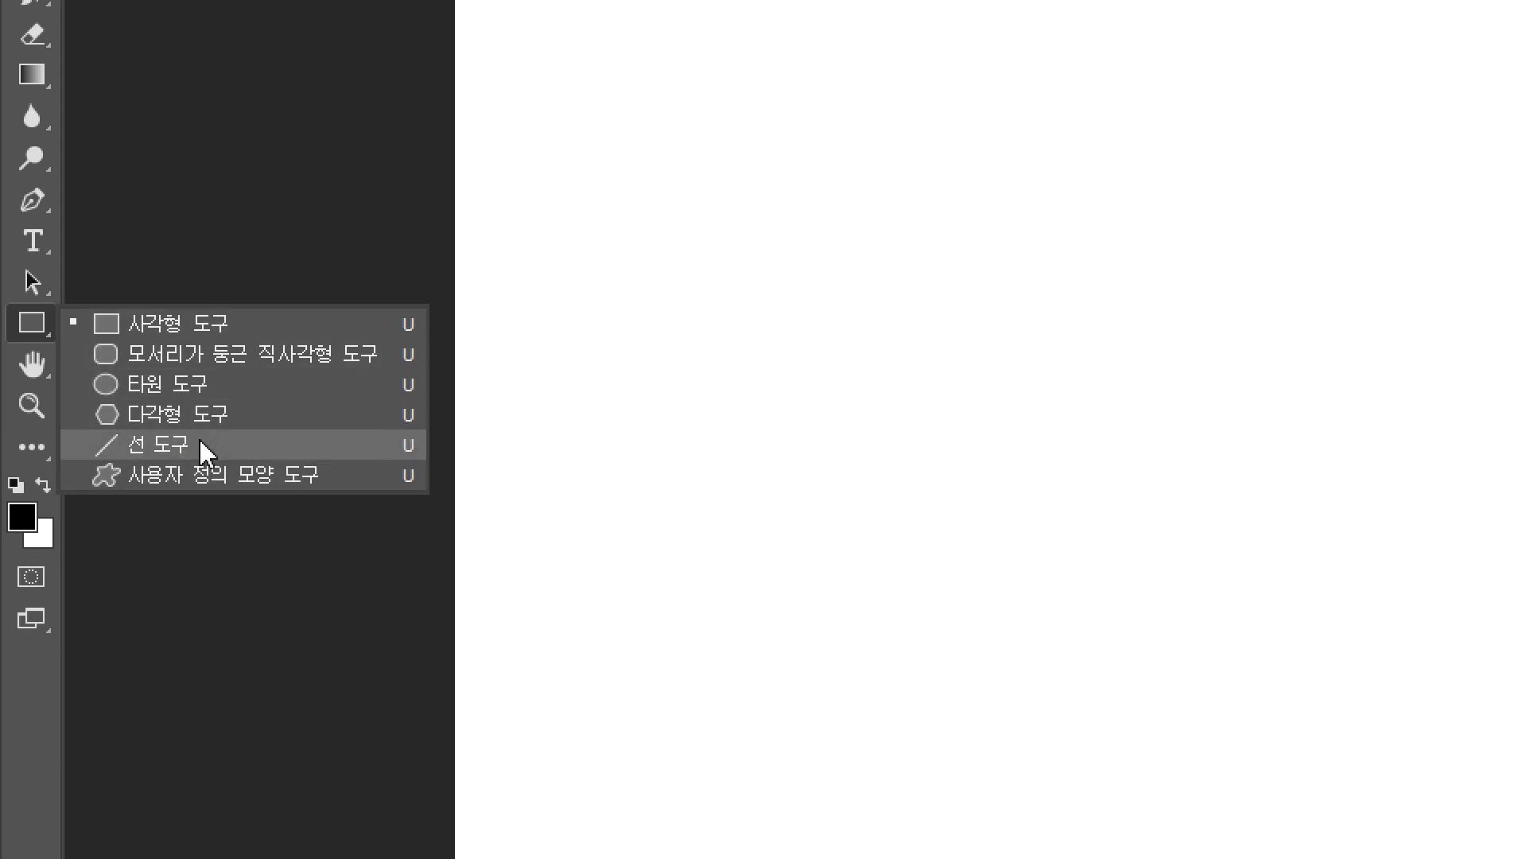
left_click(219, 334)
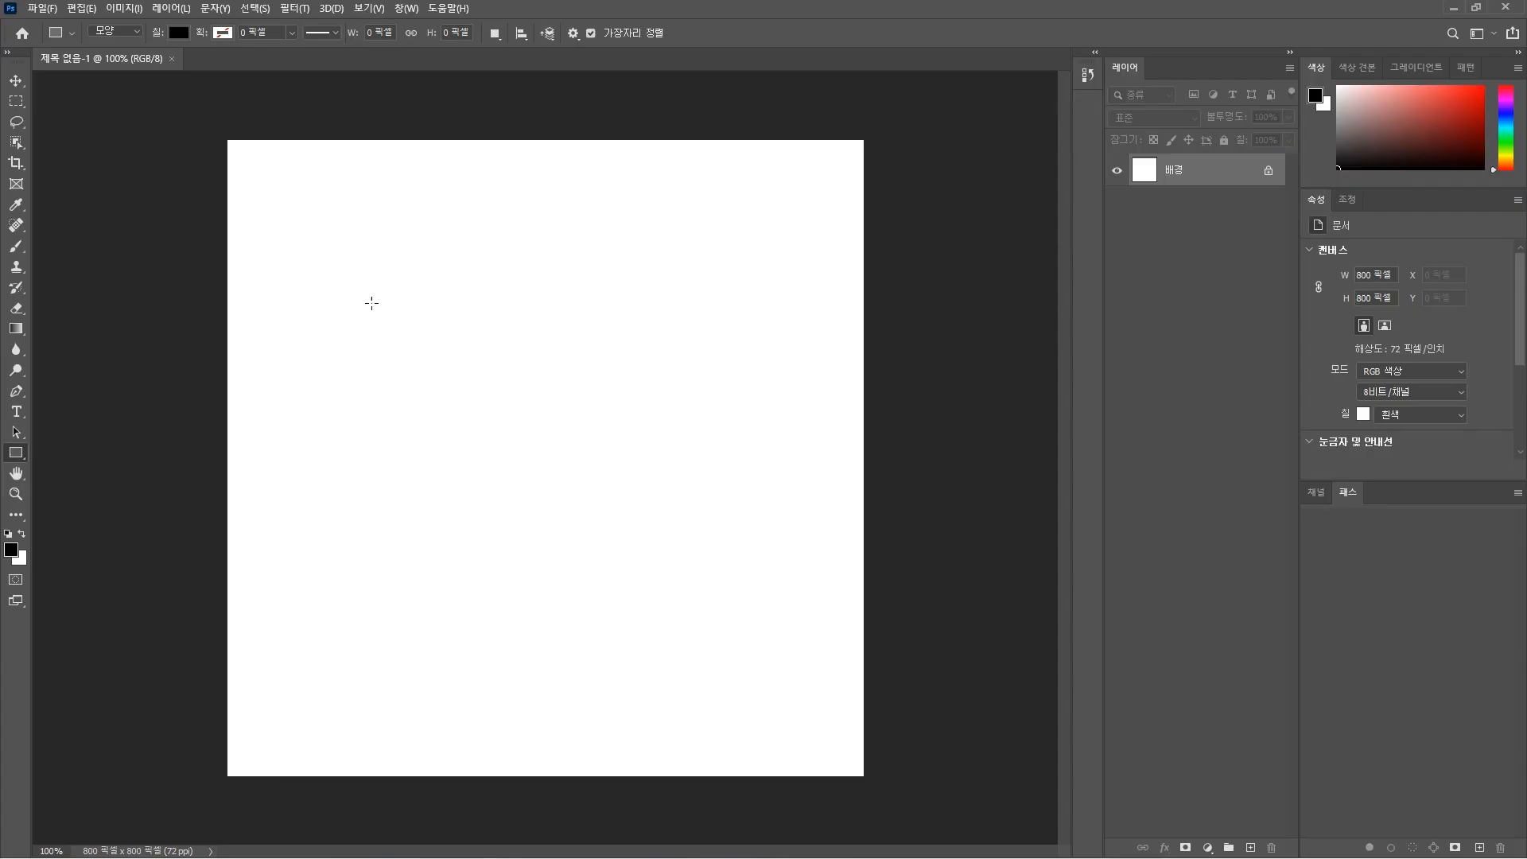
left_click_drag(334, 255, 546, 394)
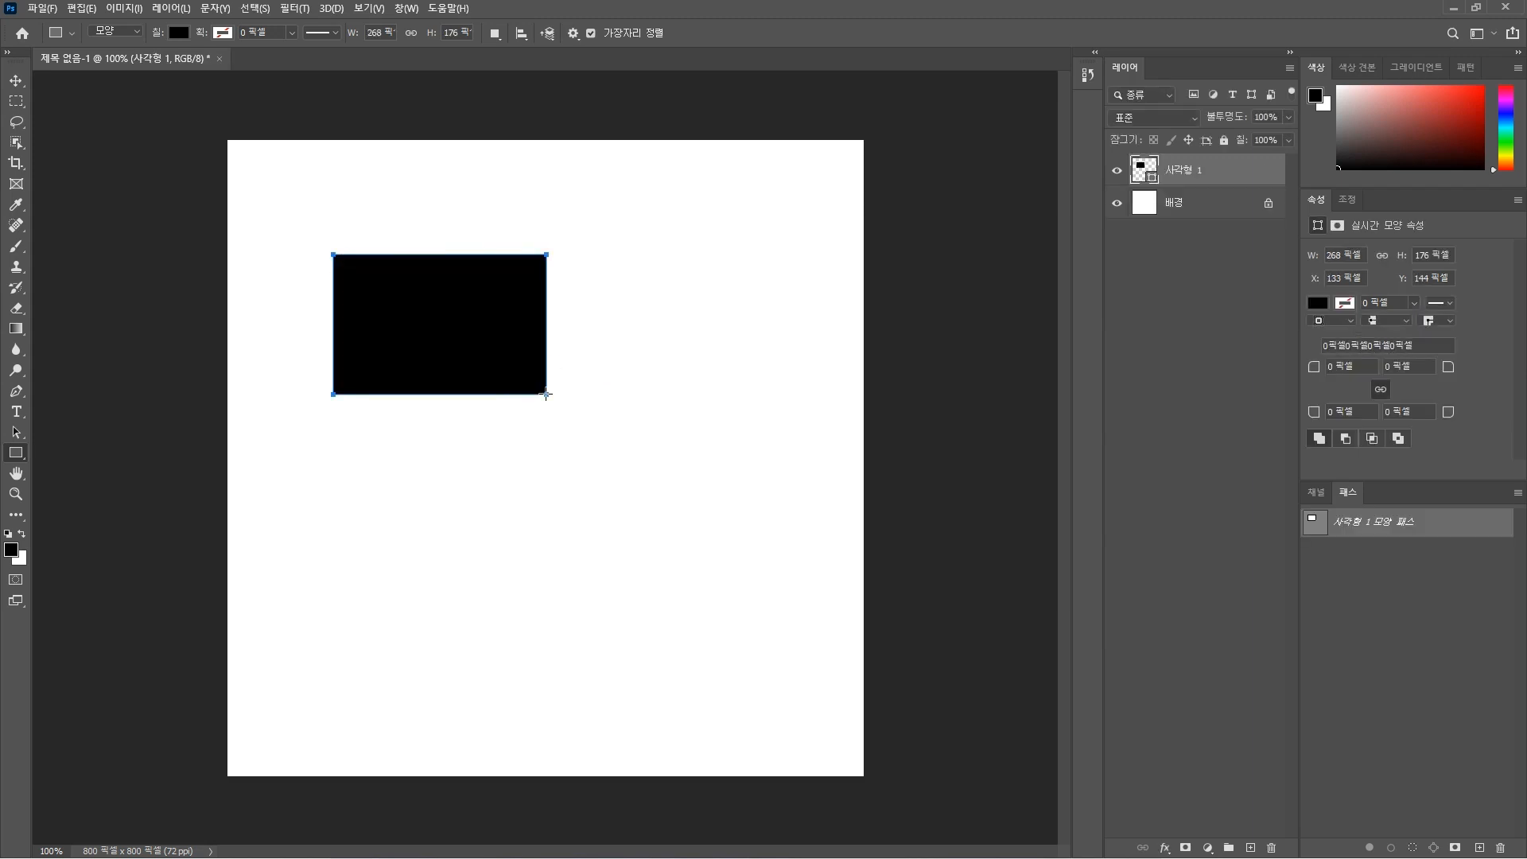
Create a square exactly 200 px wide and 200 px high below the first rectangle by entering its dimensions
left_click(546, 394)
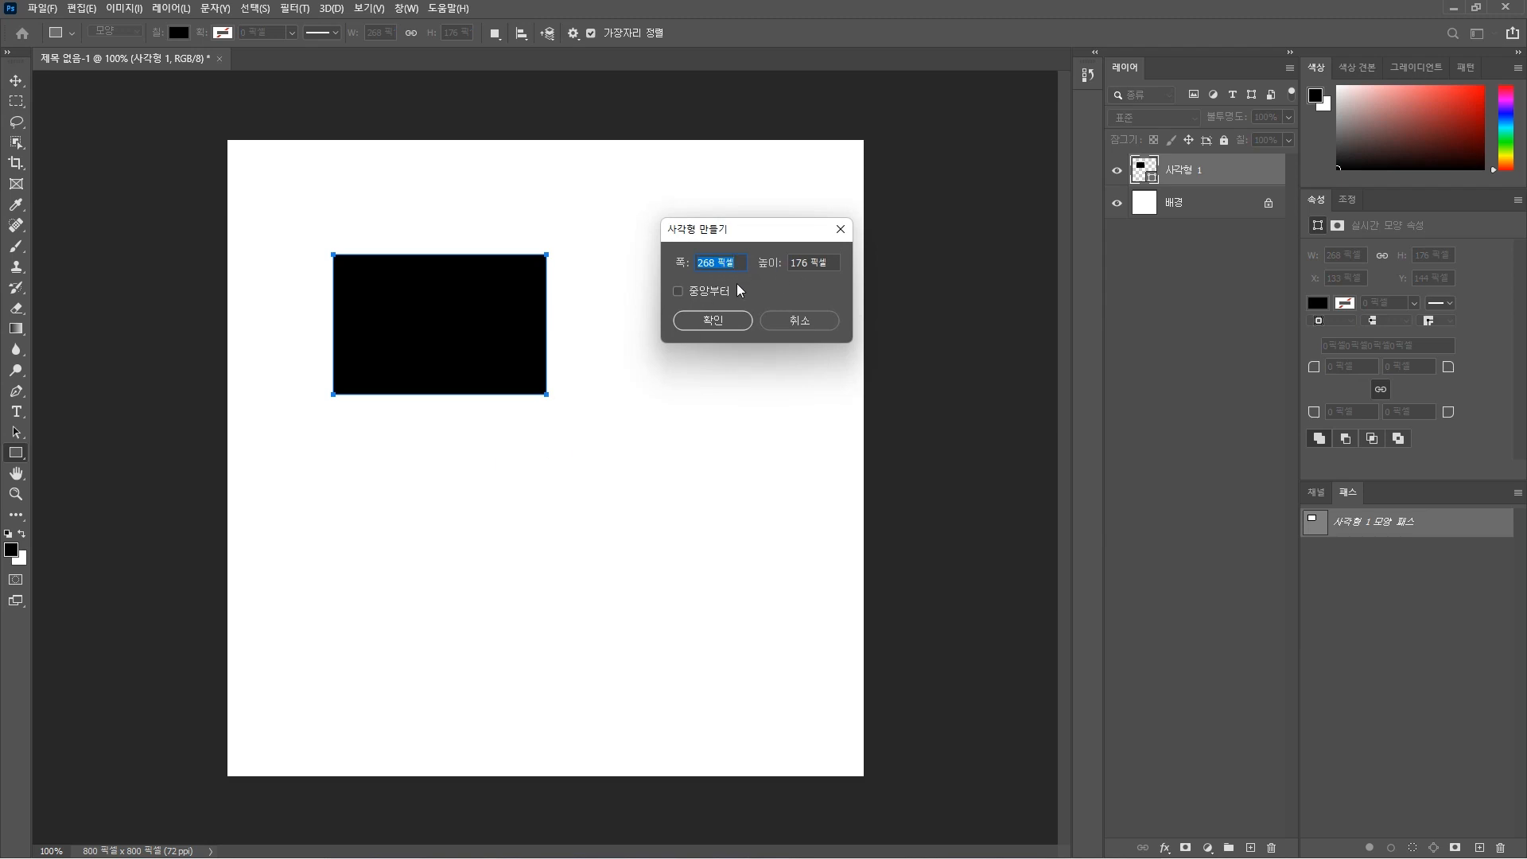
type("200")
double_click(802, 262)
type("200")
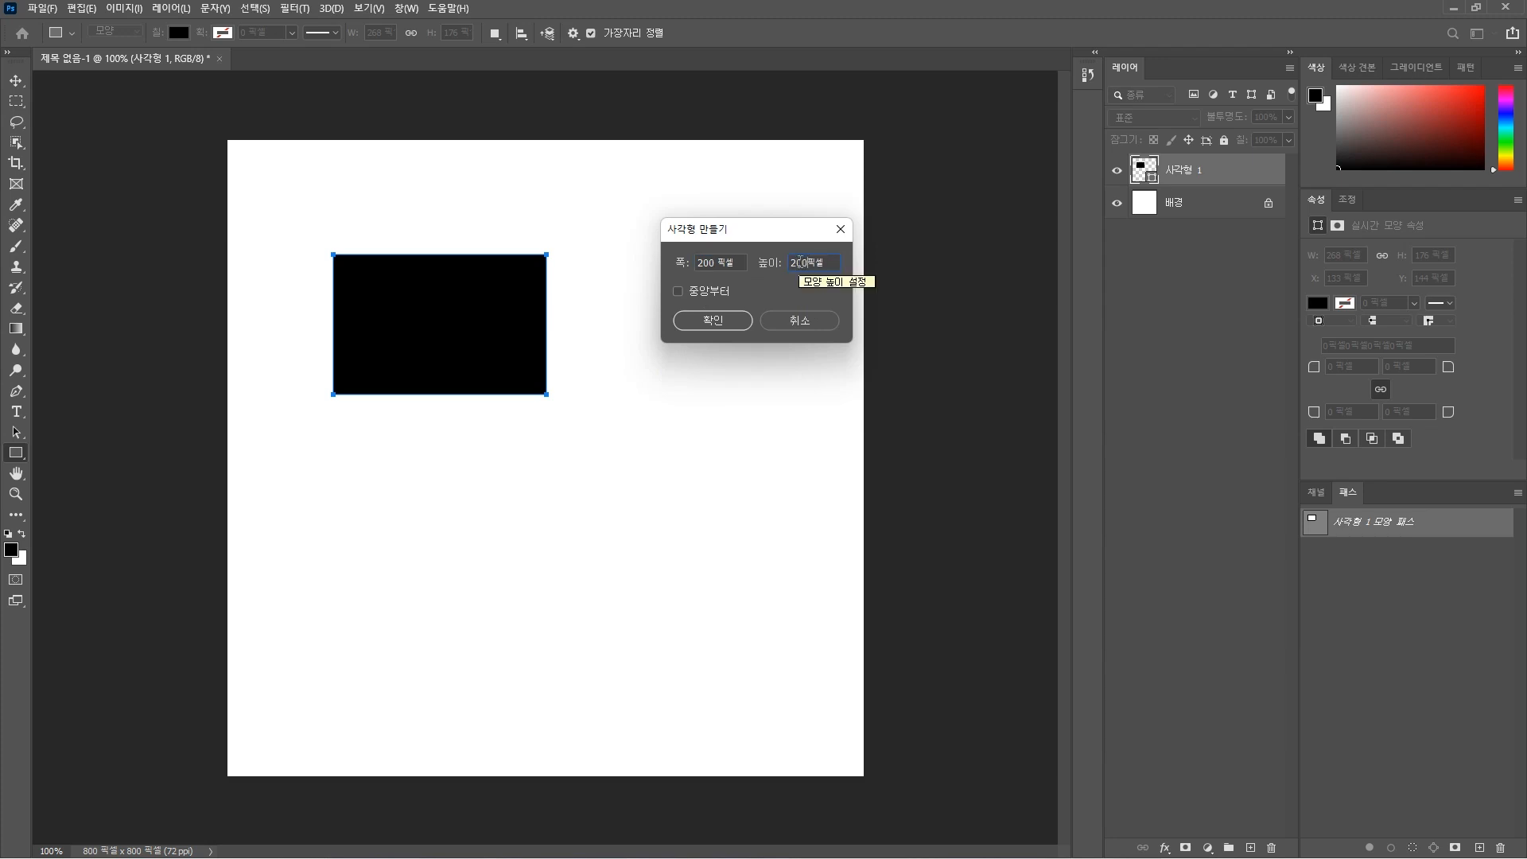
left_click(732, 325)
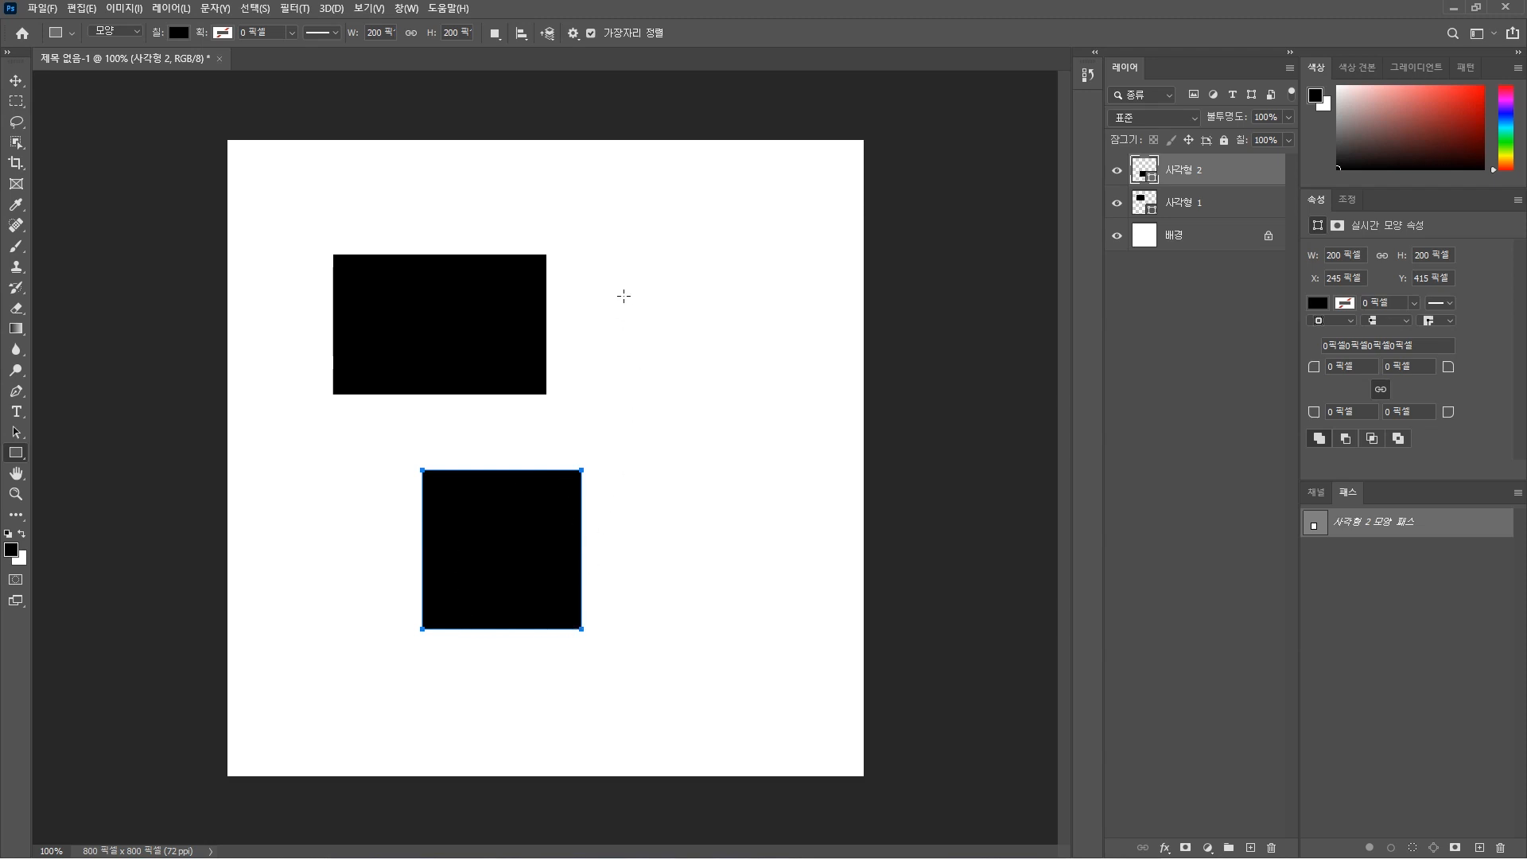
Draw a tall rectangle about 82 by 318 px beside the other two and reposition it with the Path Selection tool
left_click_drag(620, 251, 686, 503)
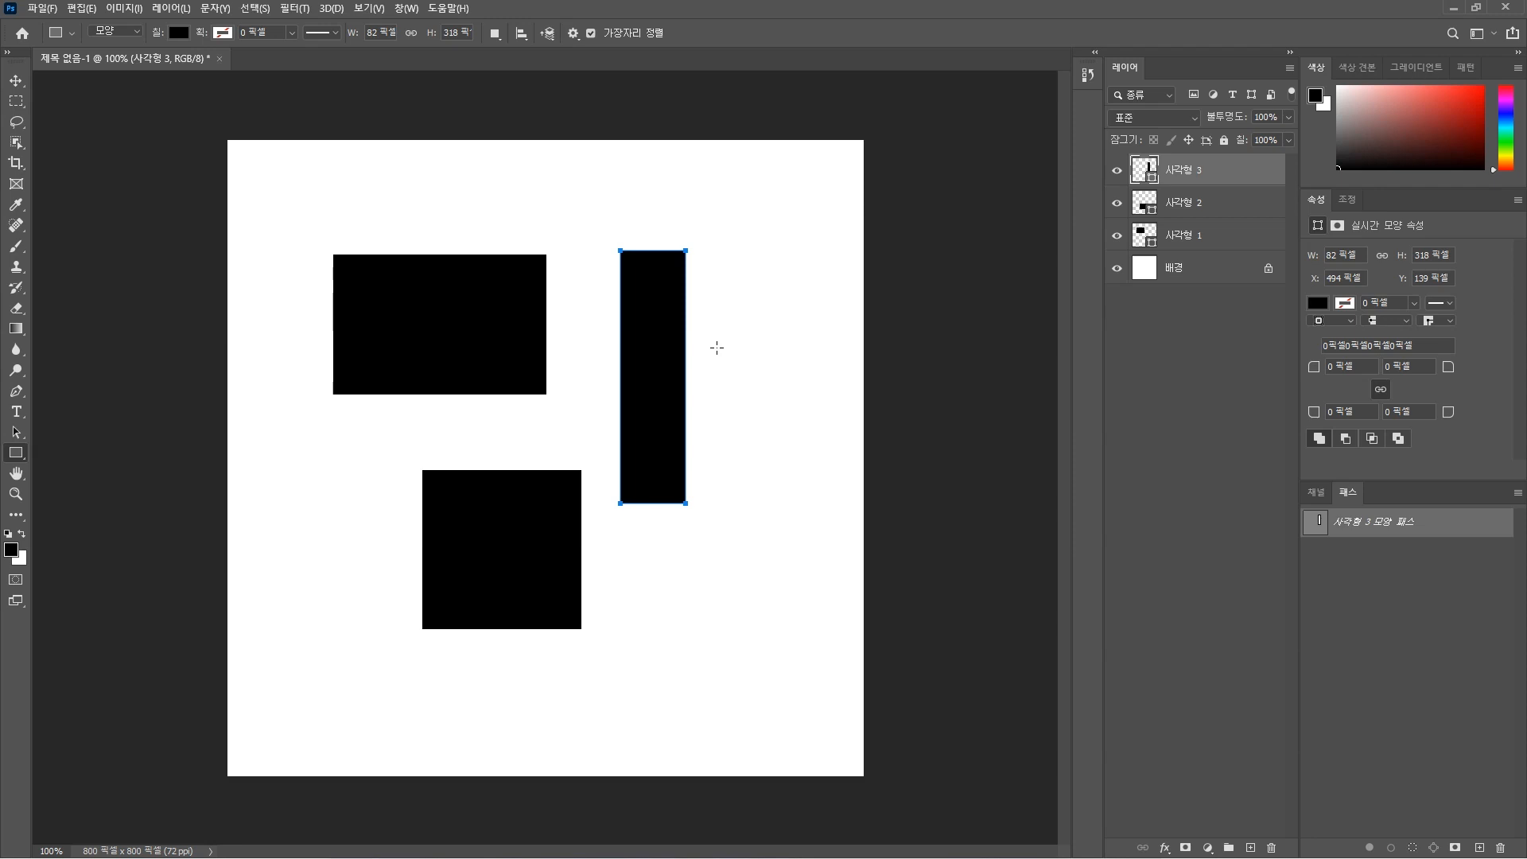
key("a")
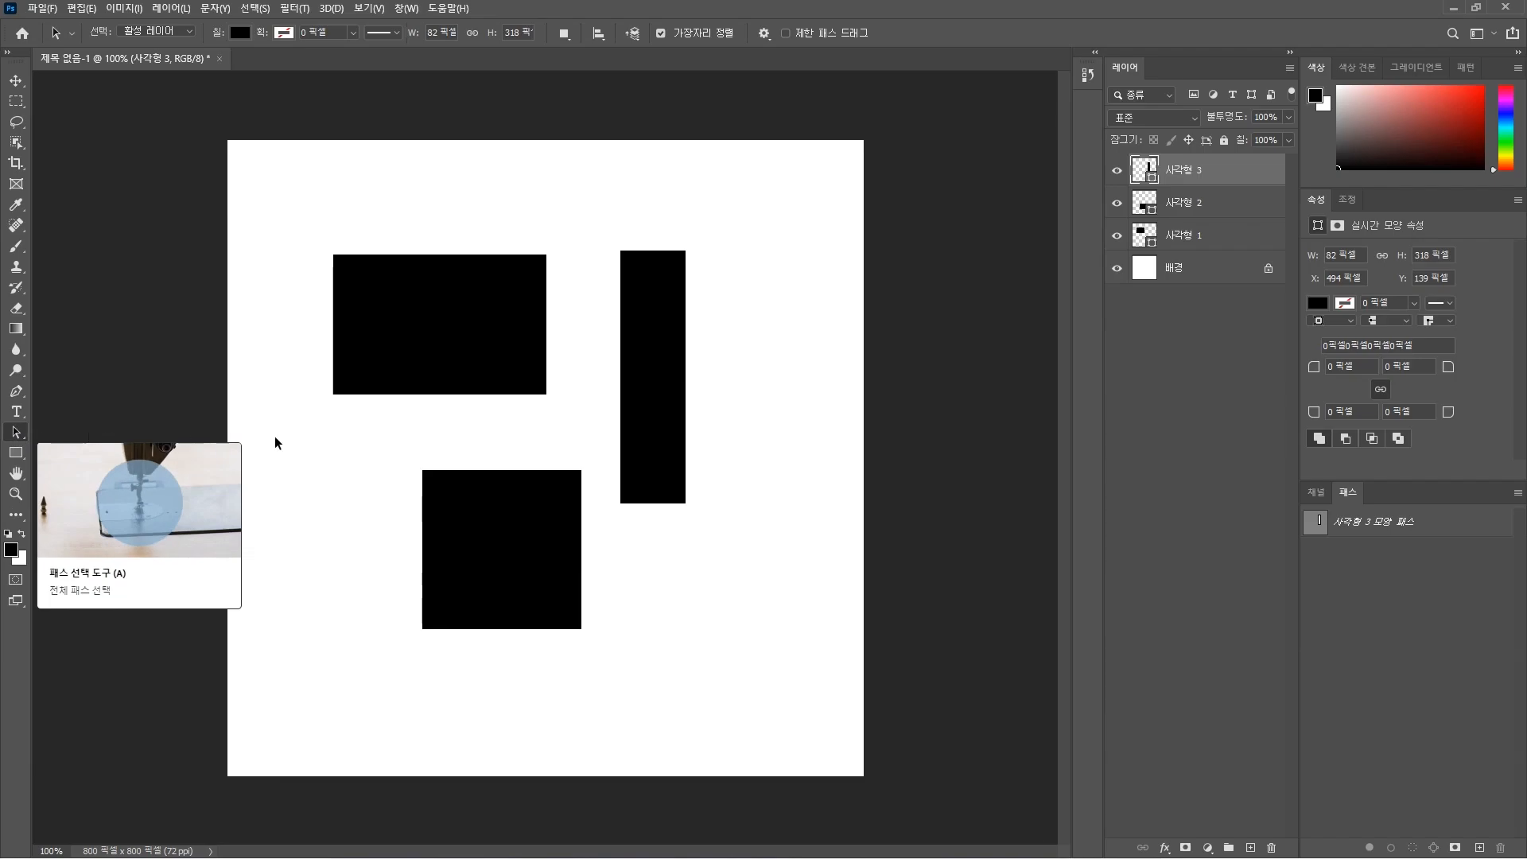
left_click(667, 326)
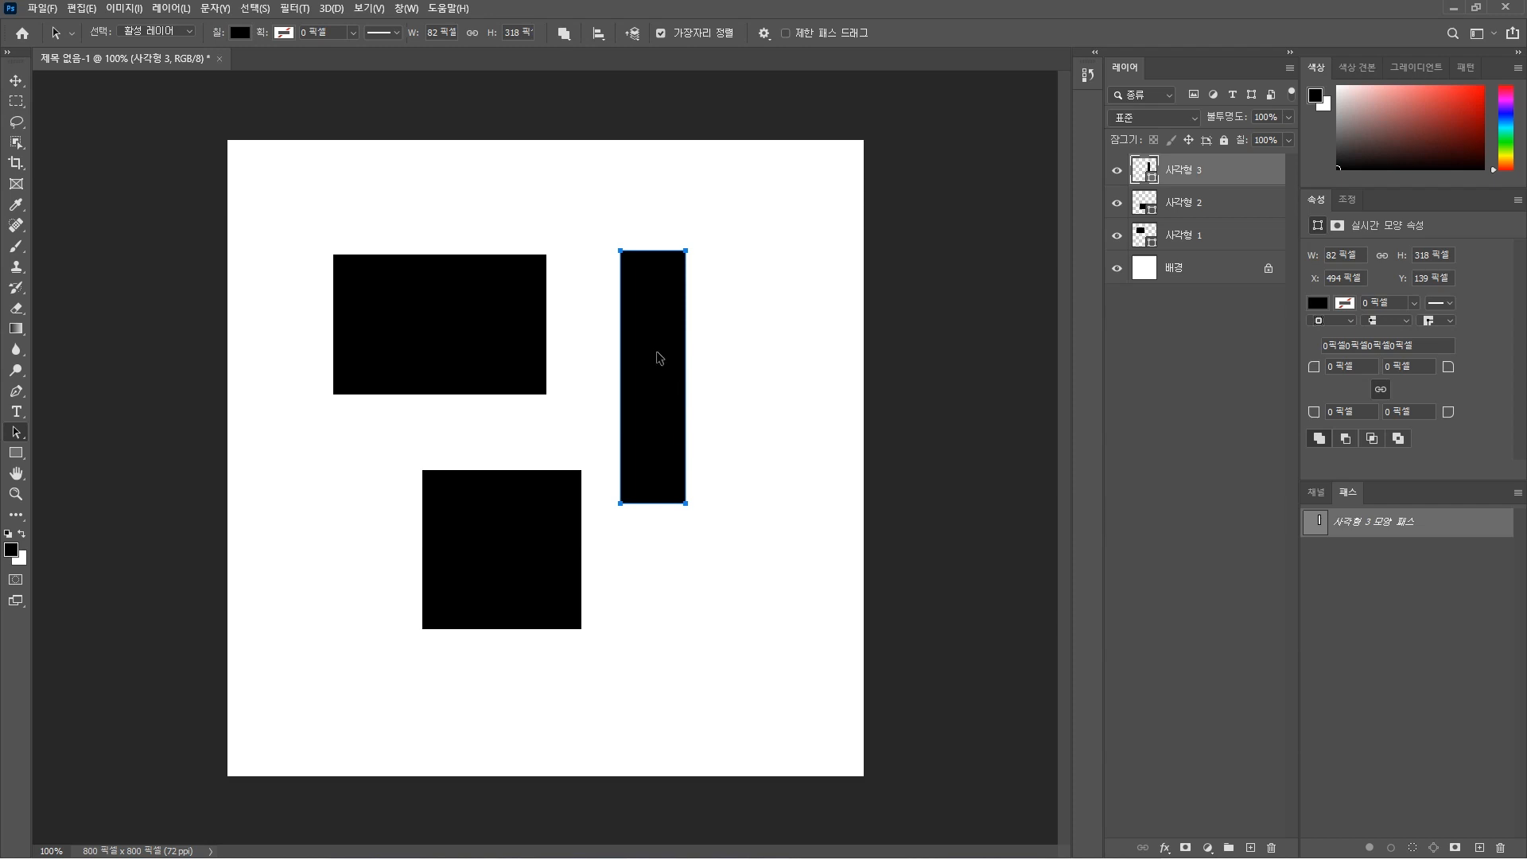
left_click_drag(659, 358, 680, 382)
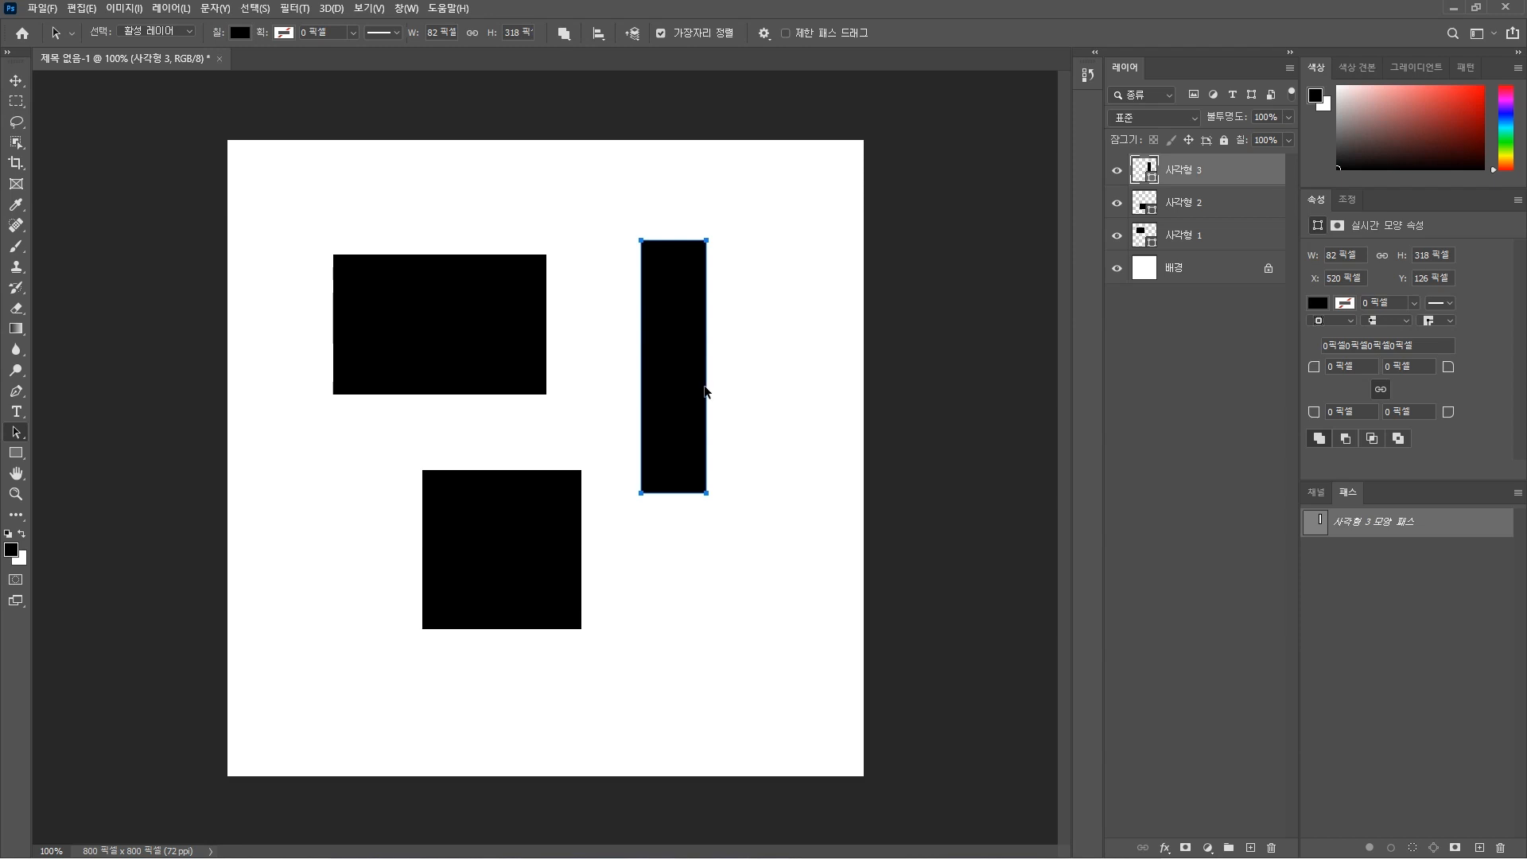
left_click_drag(705, 392, 666, 447)
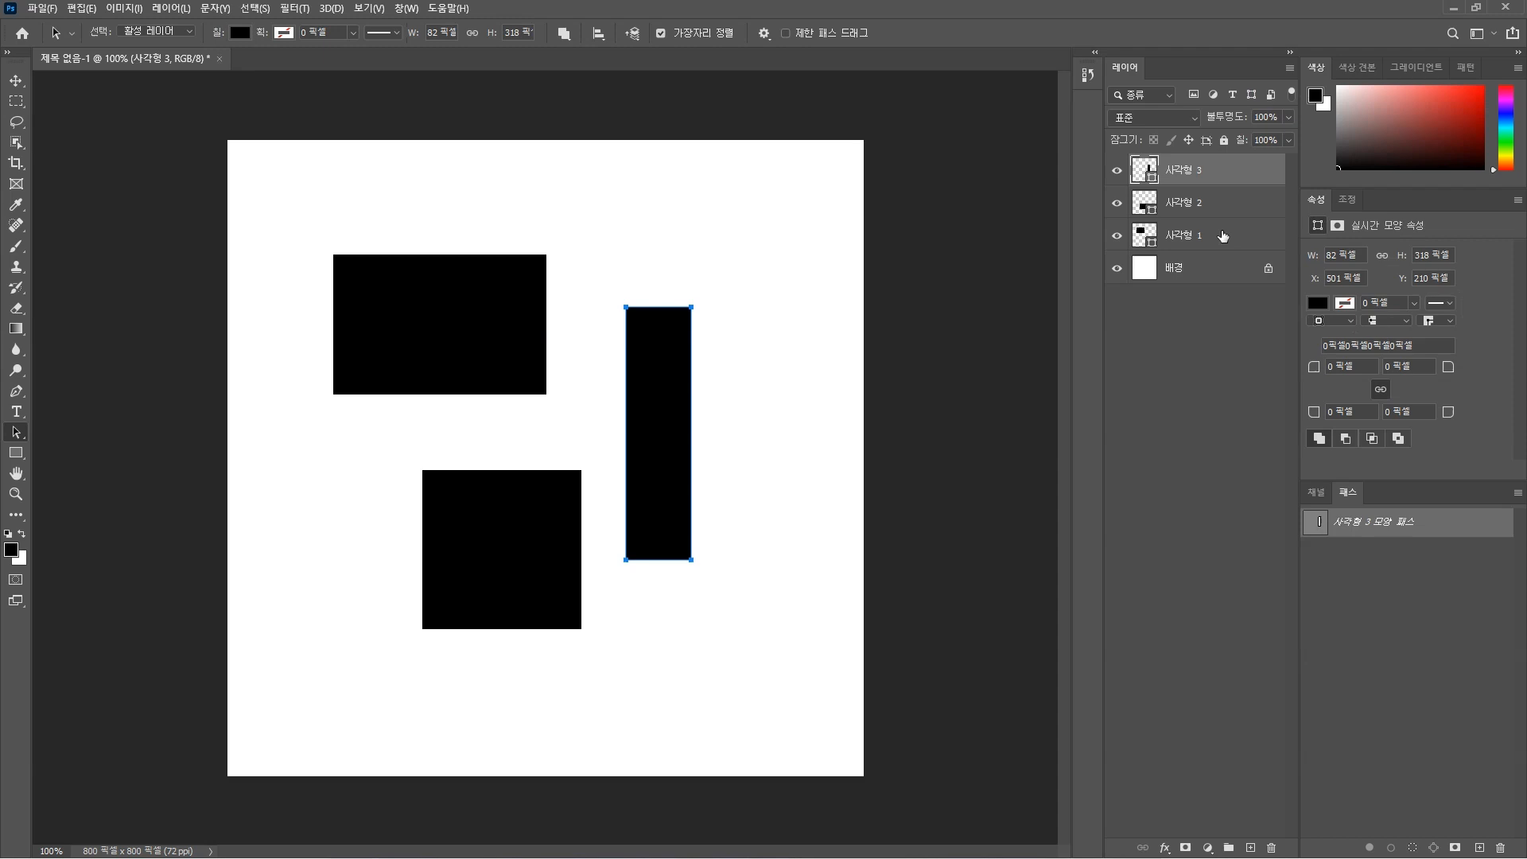
Delete all three rectangle layers, leaving only the background
left_click(1222, 236, "shift")
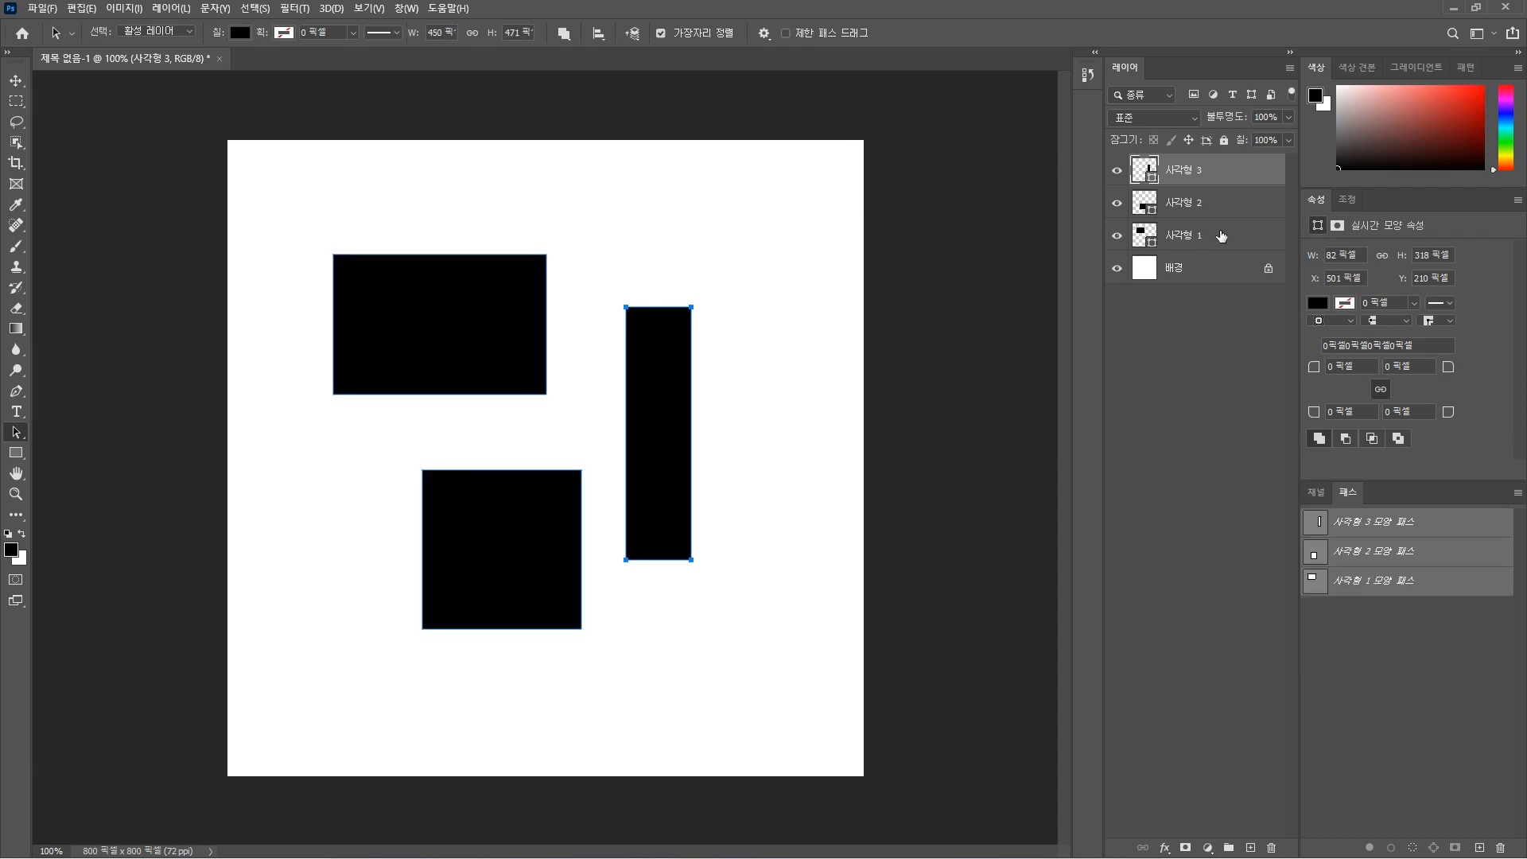
left_click(1272, 848)
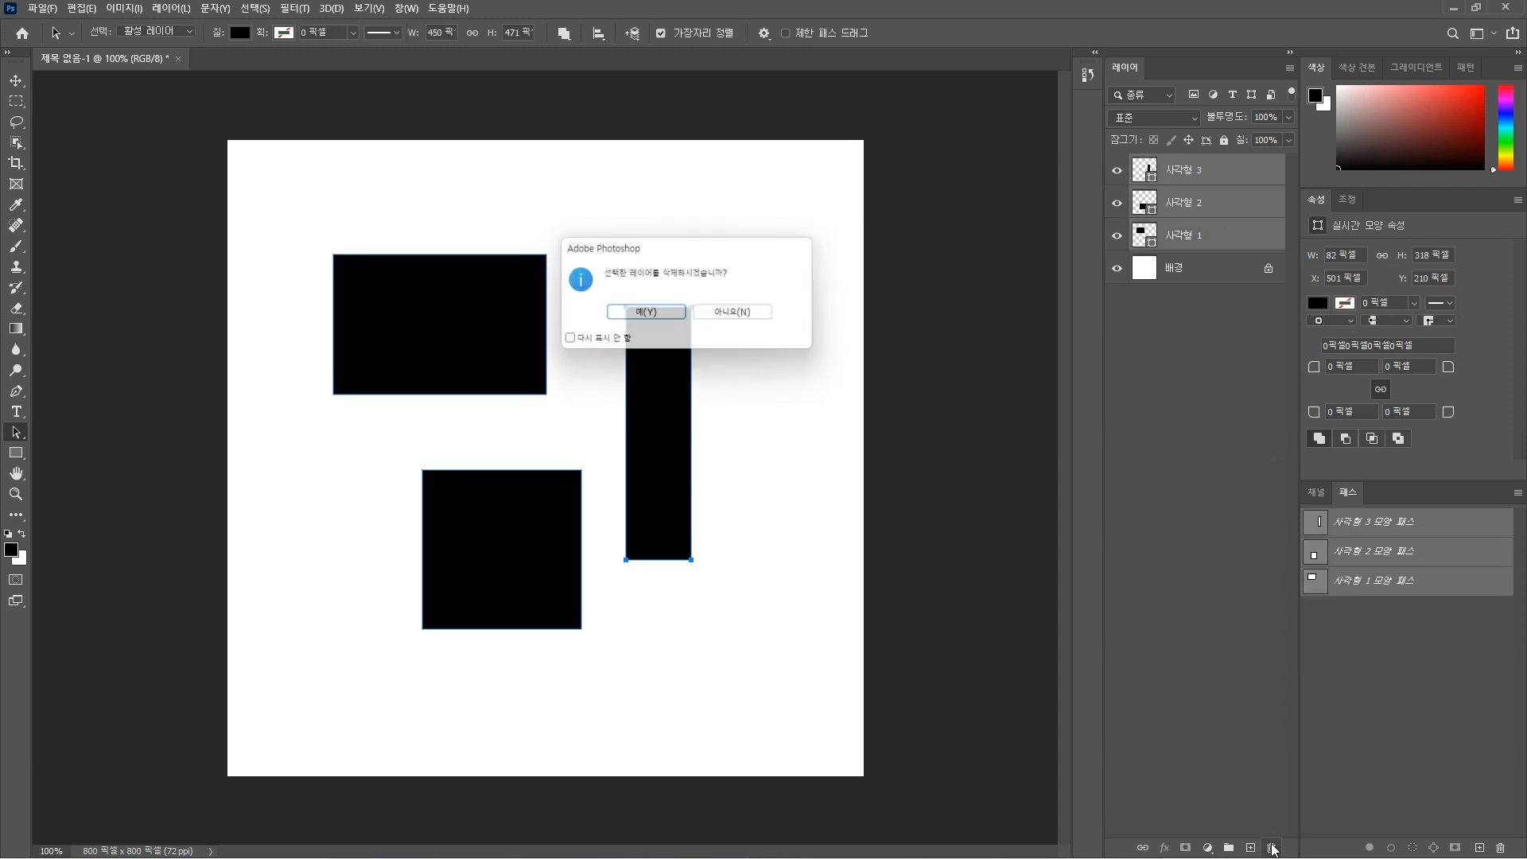
left_click(675, 316)
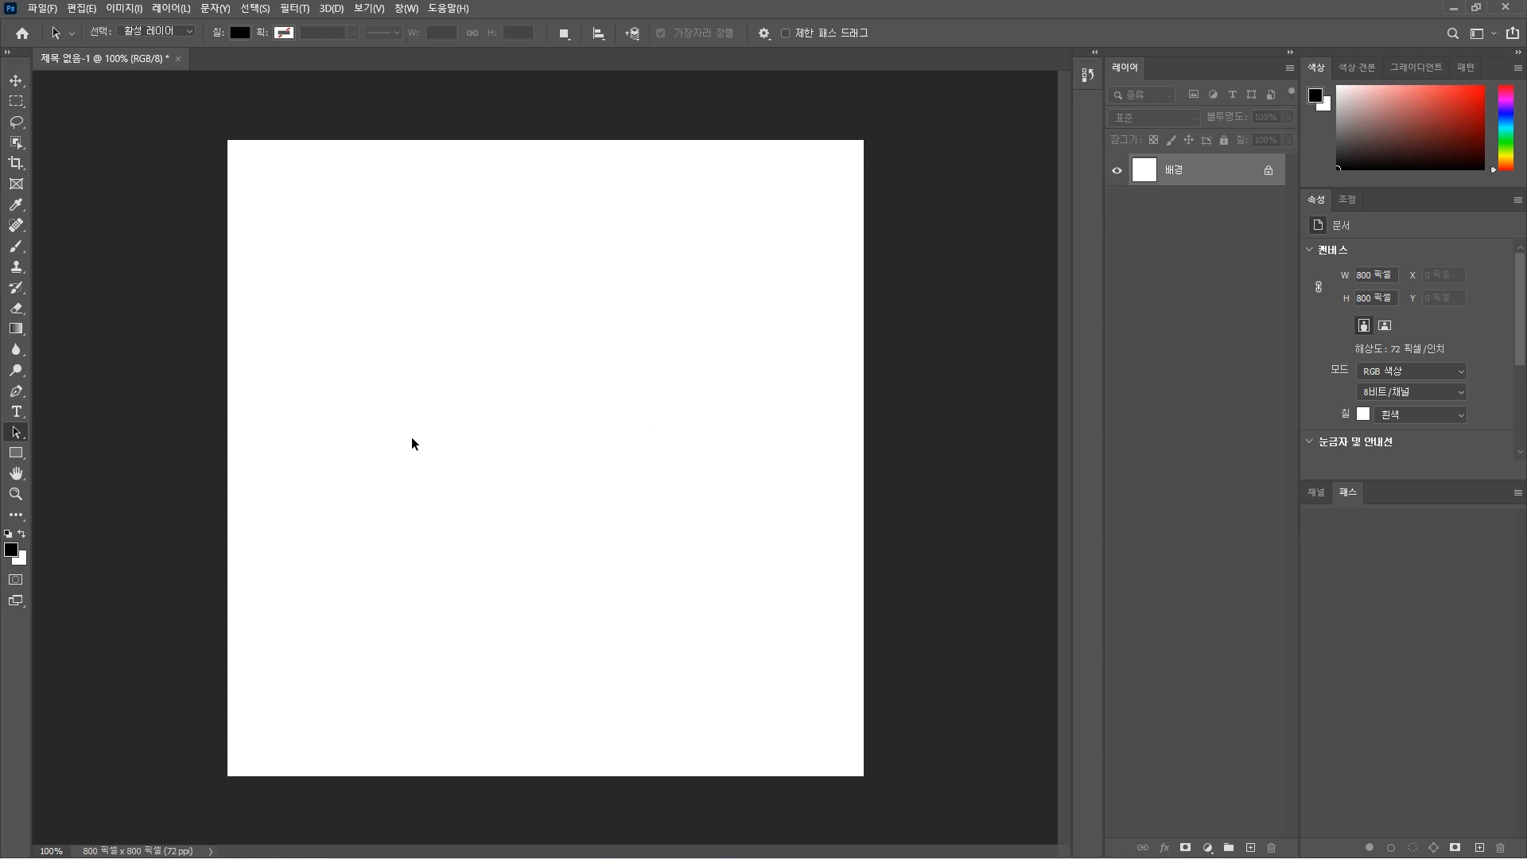
Draw a rounded rectangle about 254 by 154 px with a 10 px corner radius in the canvas's upper-left area
left_click(20, 457)
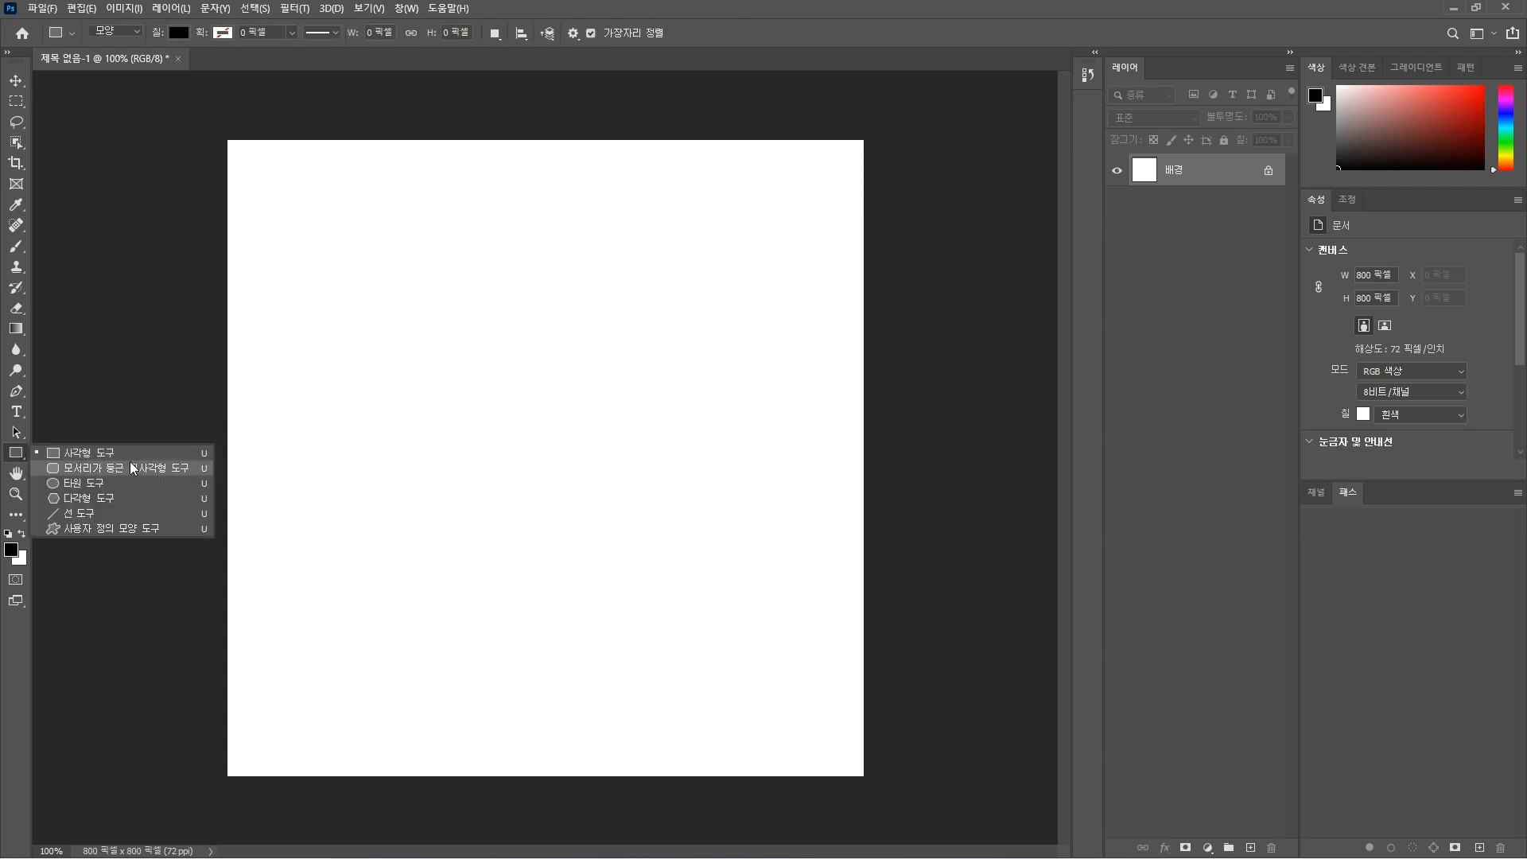
left_click(88, 469)
left_click_drag(345, 257, 547, 380)
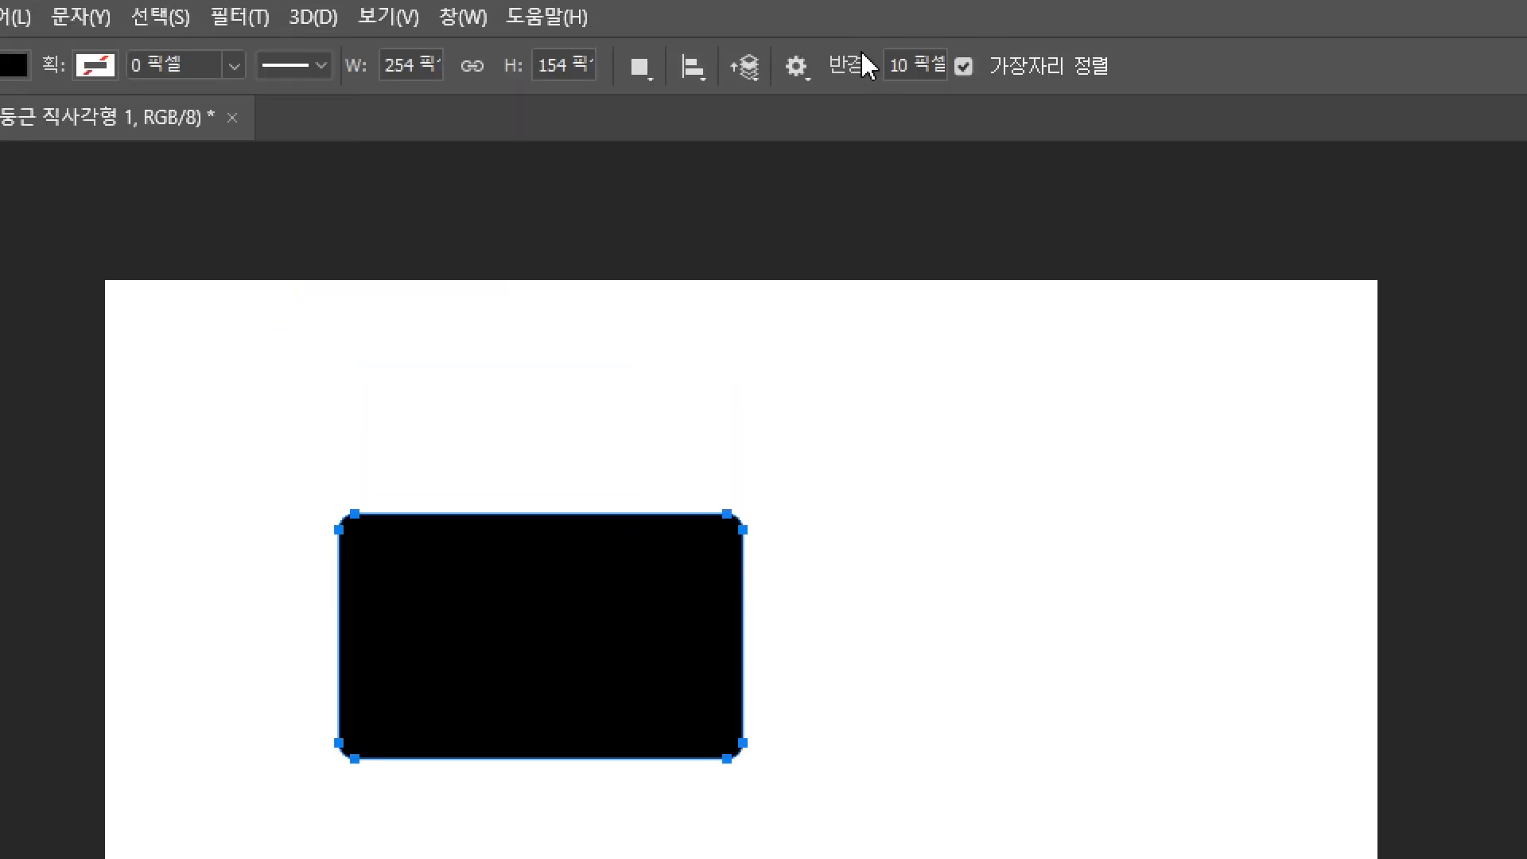
Set the corner radius to 30 px and draw a second rounded rectangle about 218 by 128 px below the first
left_click(904, 65)
type("30")
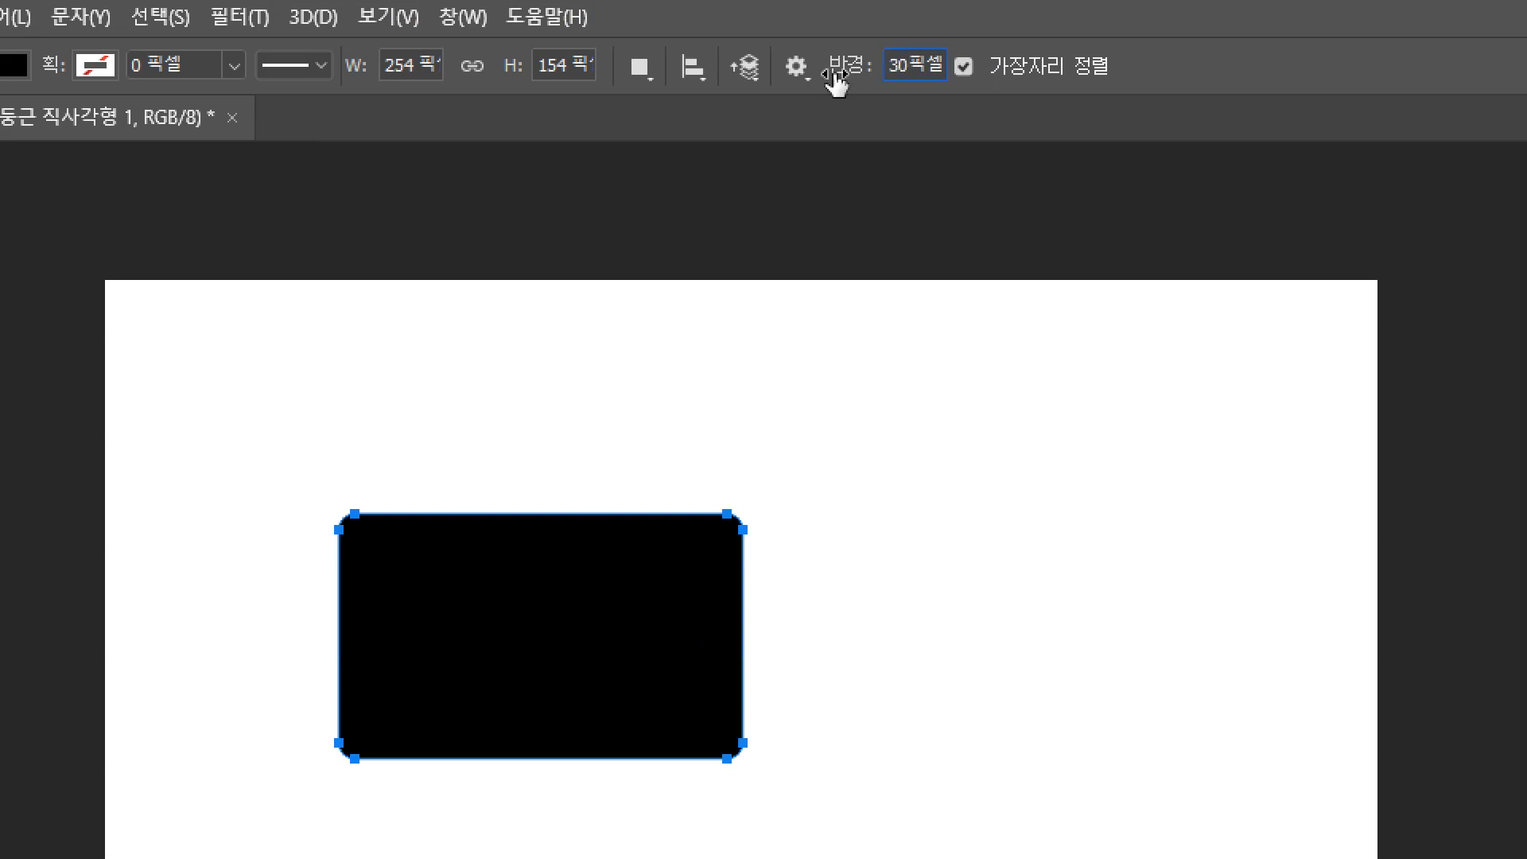
key("Return")
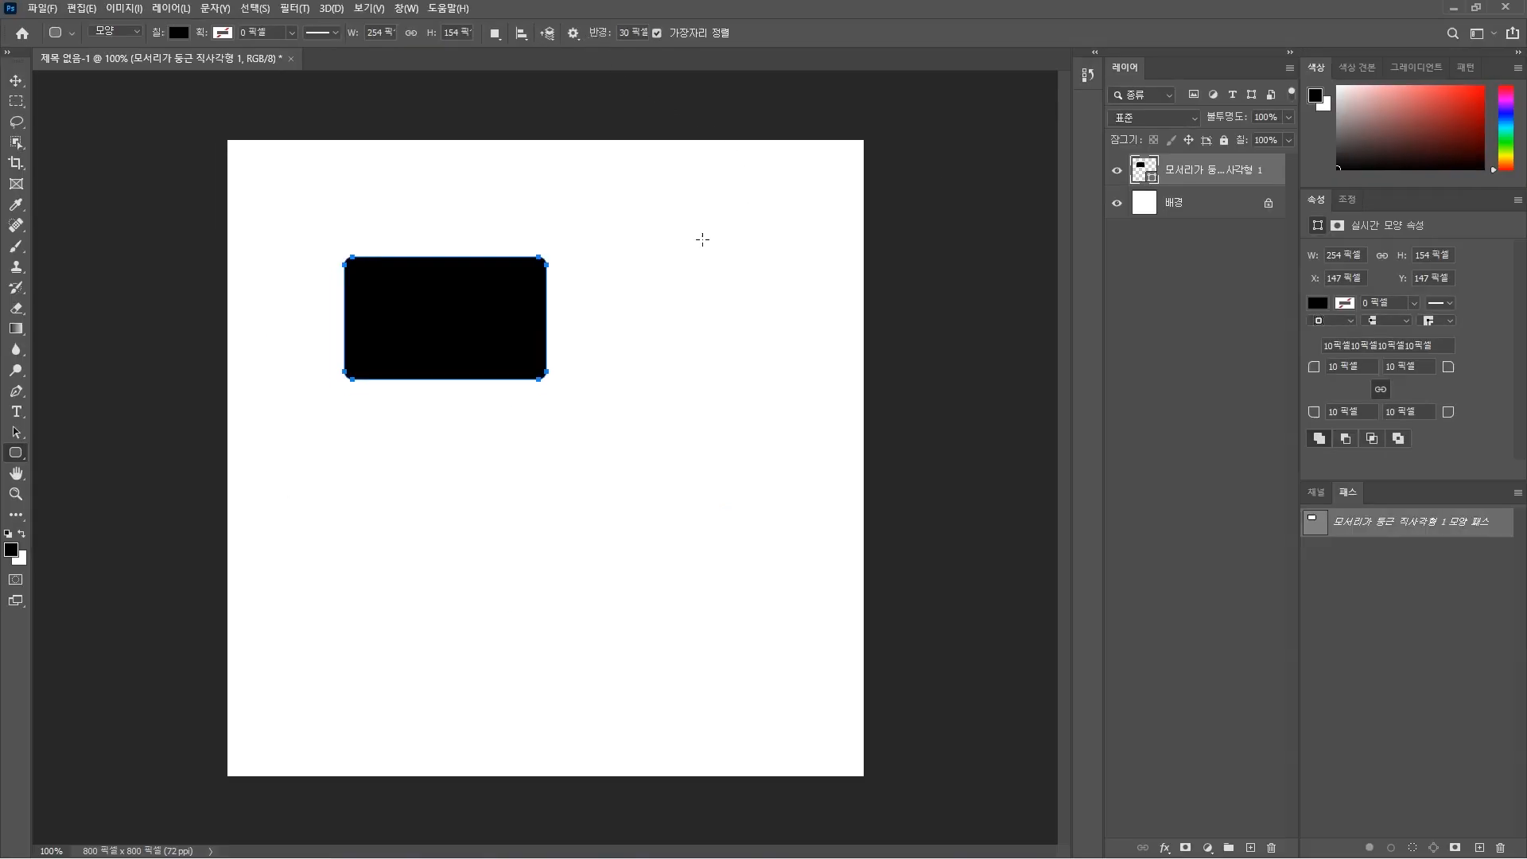
left_click_drag(471, 838, 668, 858)
left_click_drag(509, 470, 607, 533)
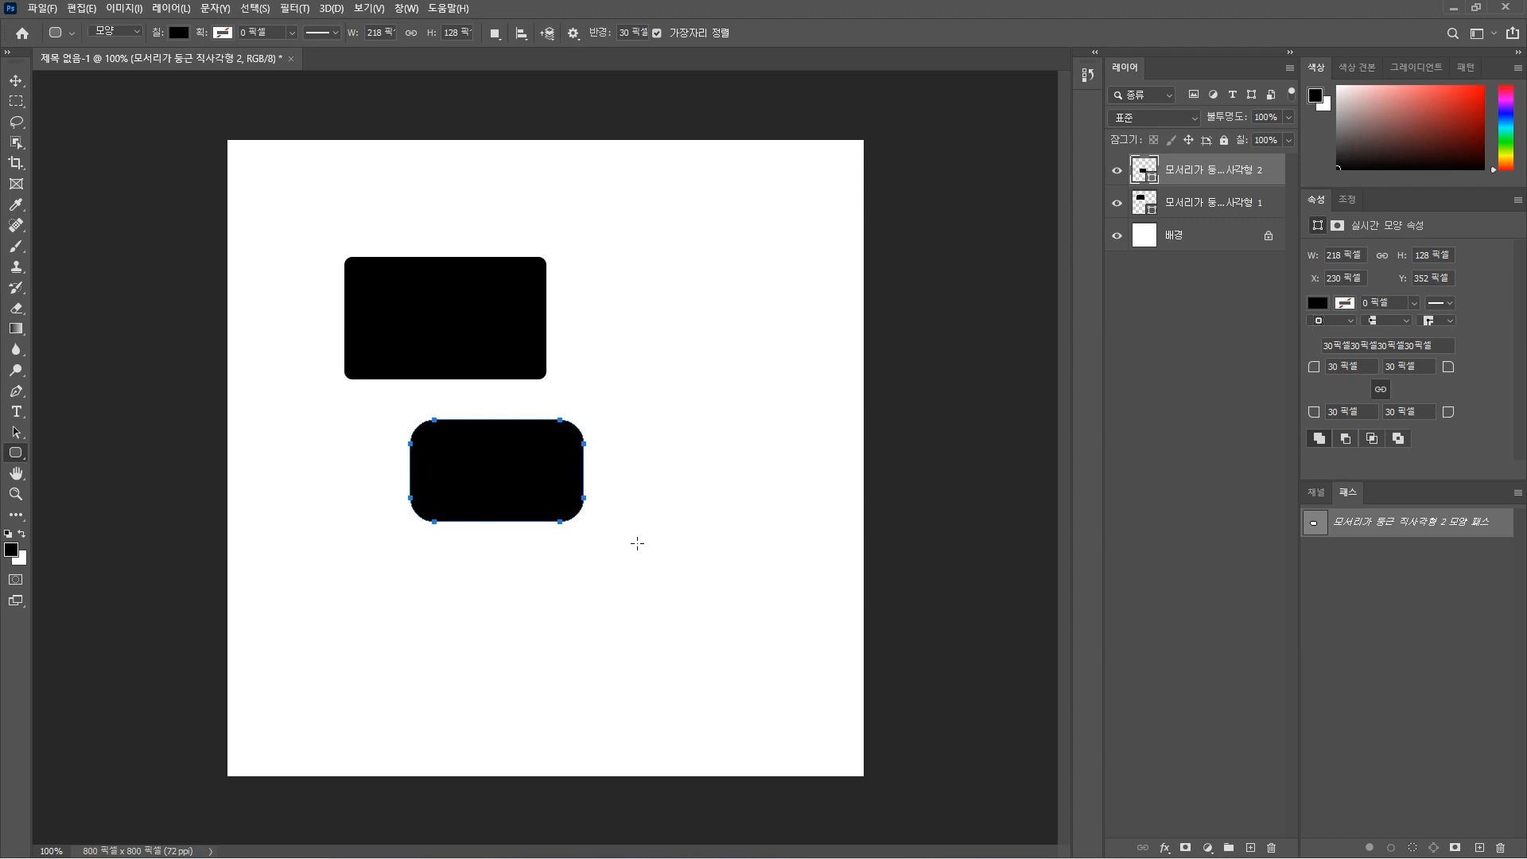
Draw a flat ellipse about 229 by 64 px in the upper right and a narrow upright one about 54 by 172 px below it
right_click(24, 459)
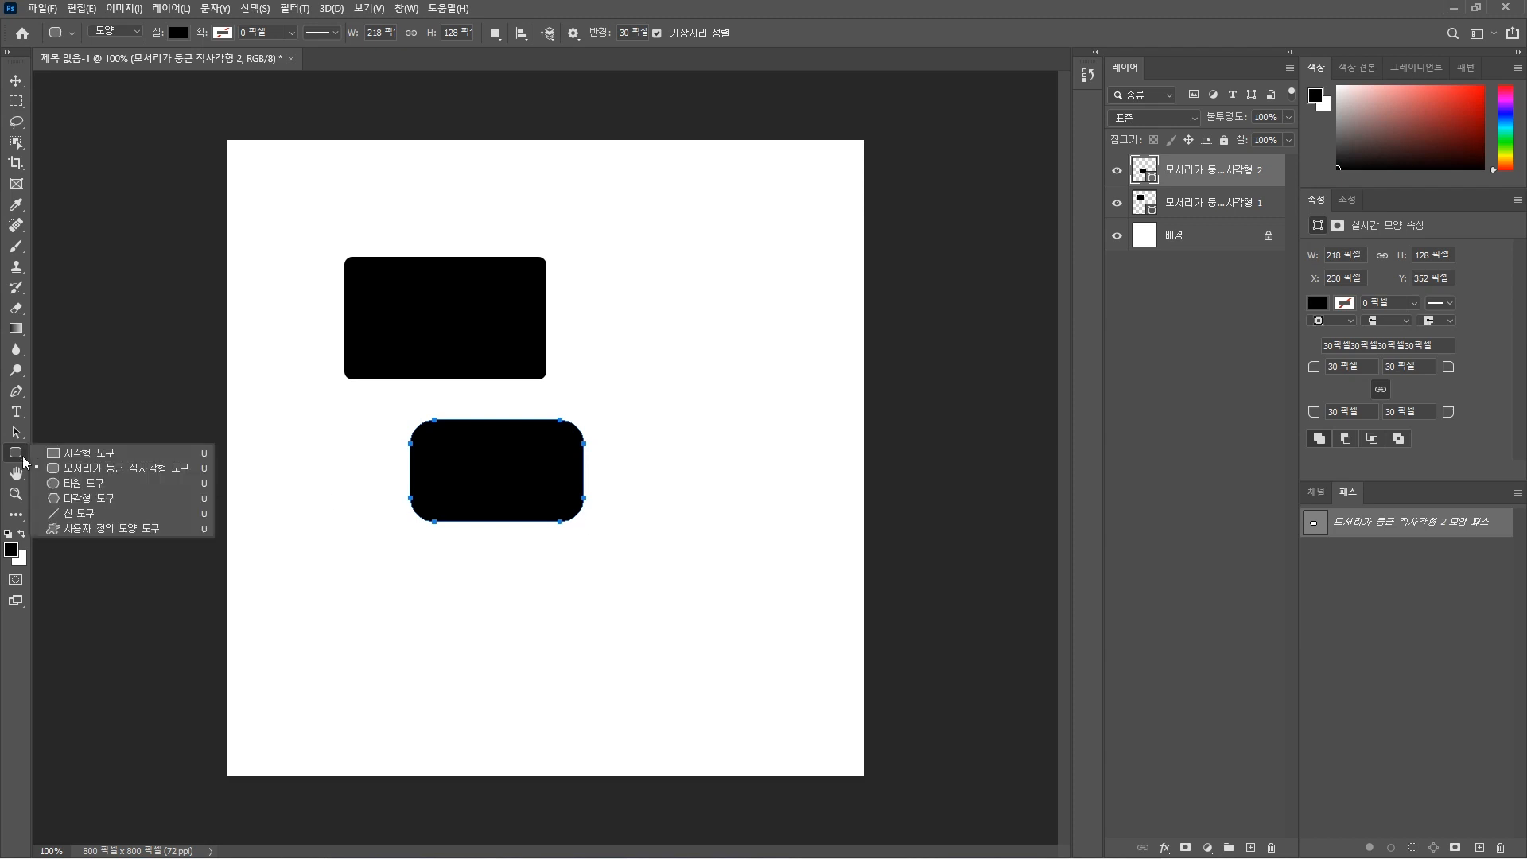
left_click(82, 483)
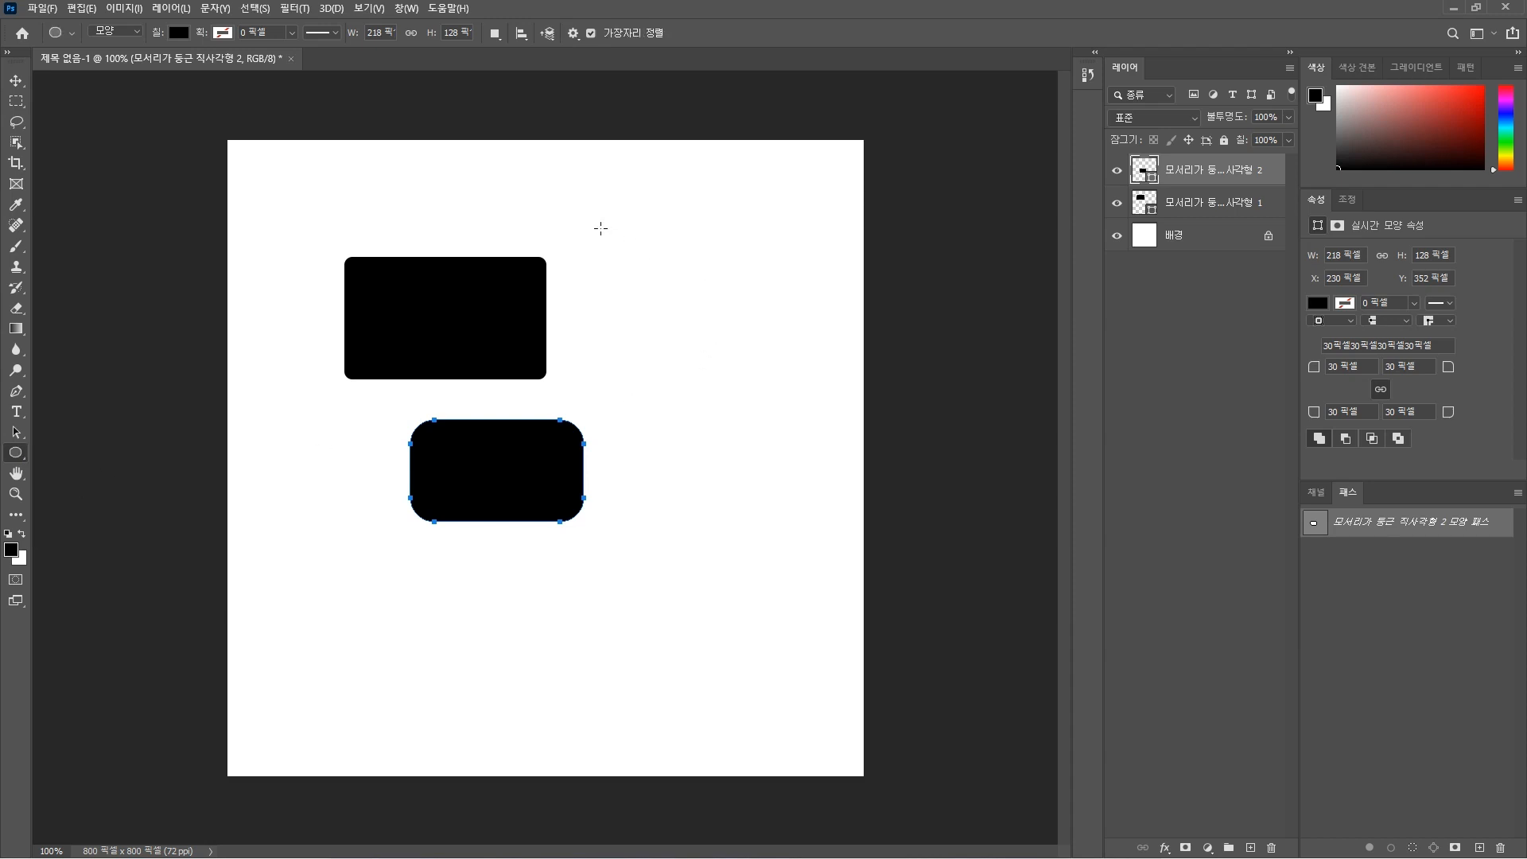
left_click_drag(600, 228, 778, 278)
left_click_drag(782, 278, 782, 278)
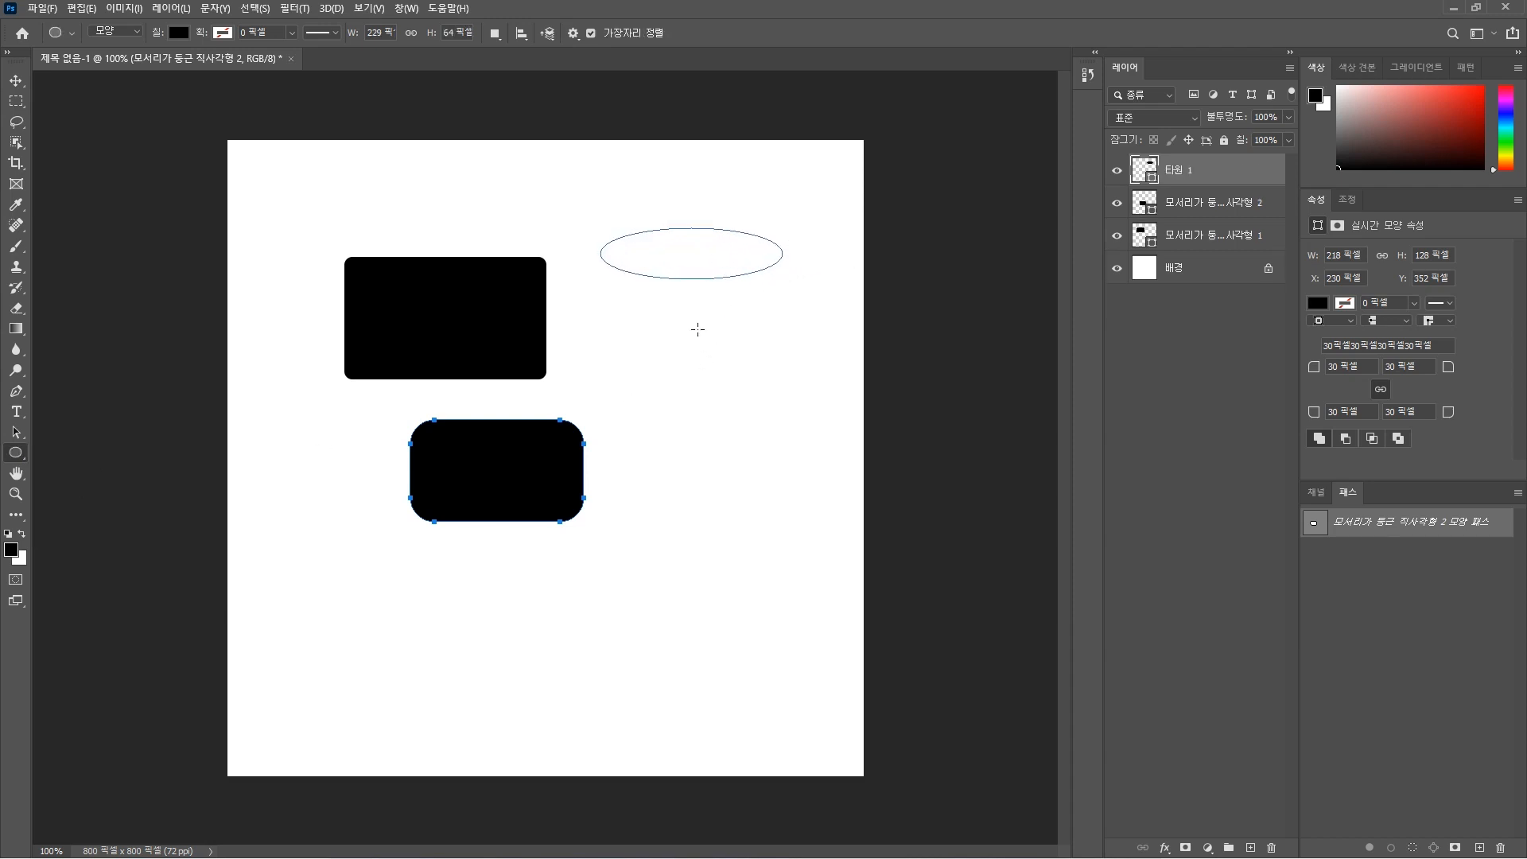
left_click_drag(623, 303, 666, 439)
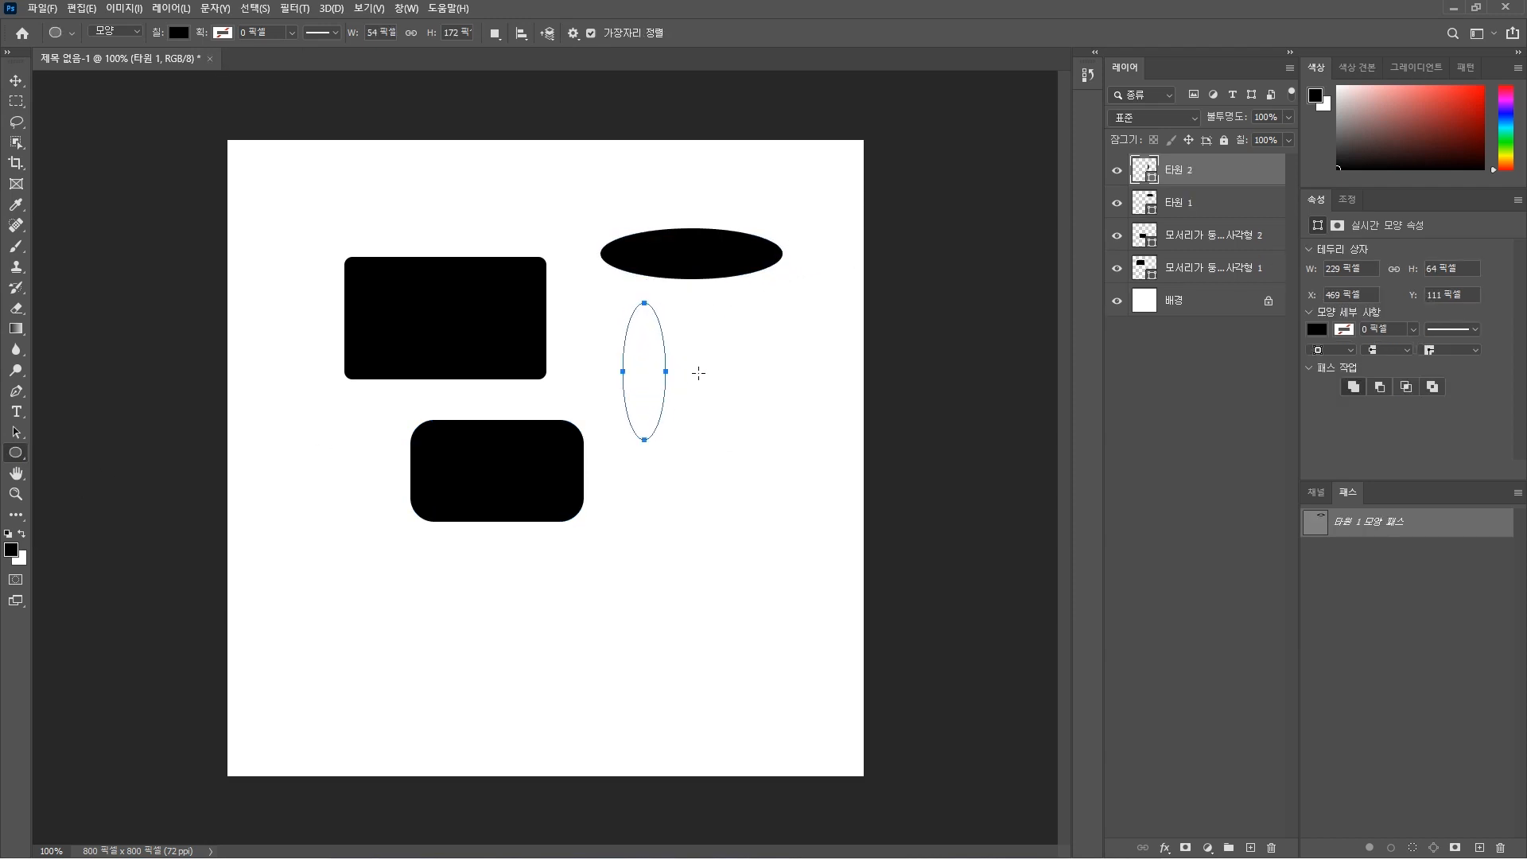
Draw two perfect circles constrained to equal proportions, about 141 px beside the upright ellipse and about 193 px below it
left_click_drag(697, 328, 811, 474)
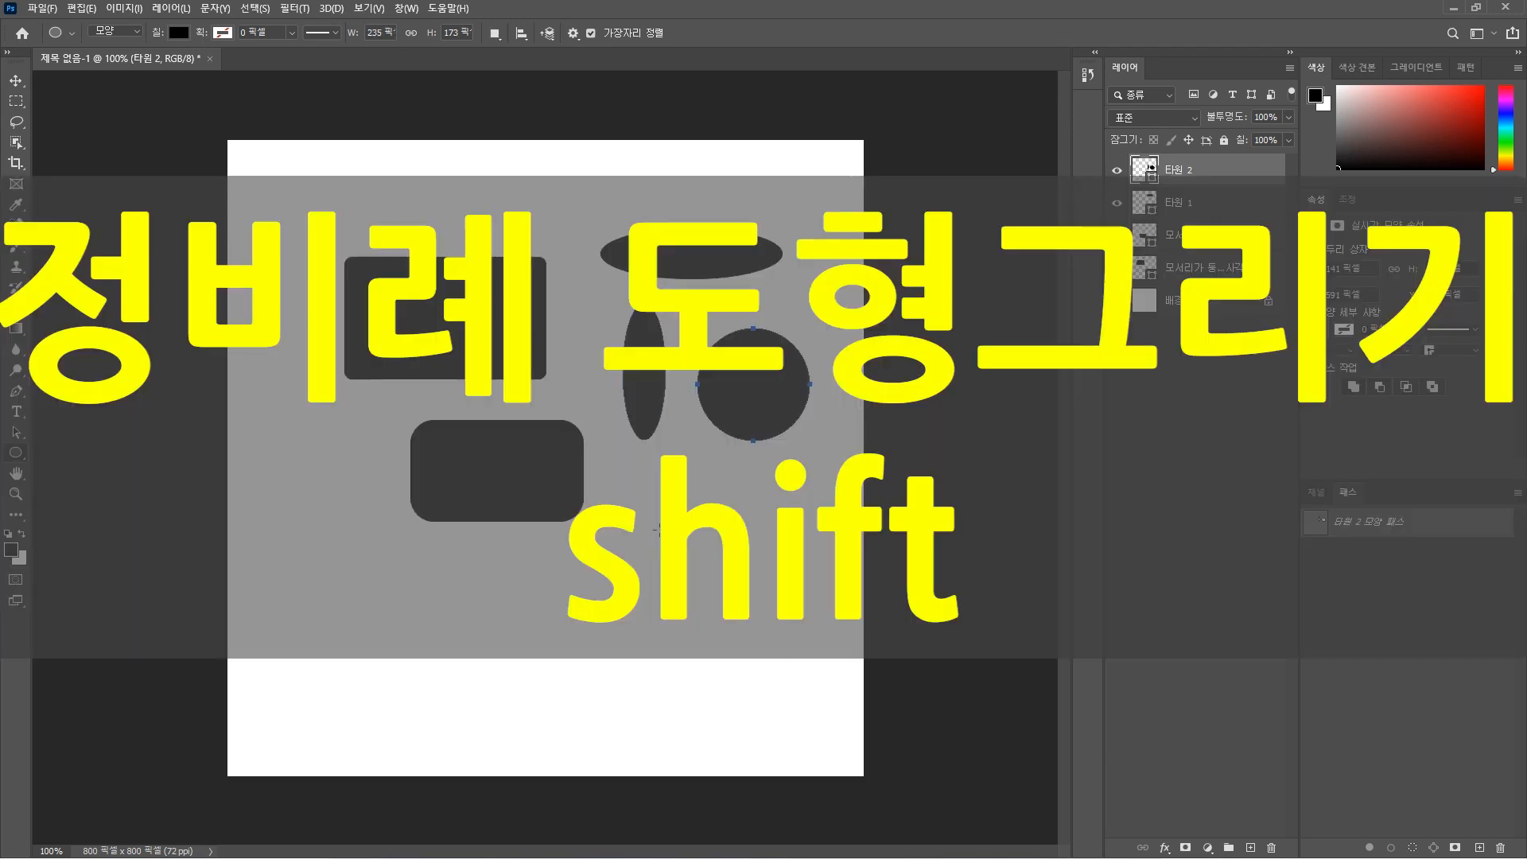
left_click_drag(633, 495, 787, 678)
key("shift")
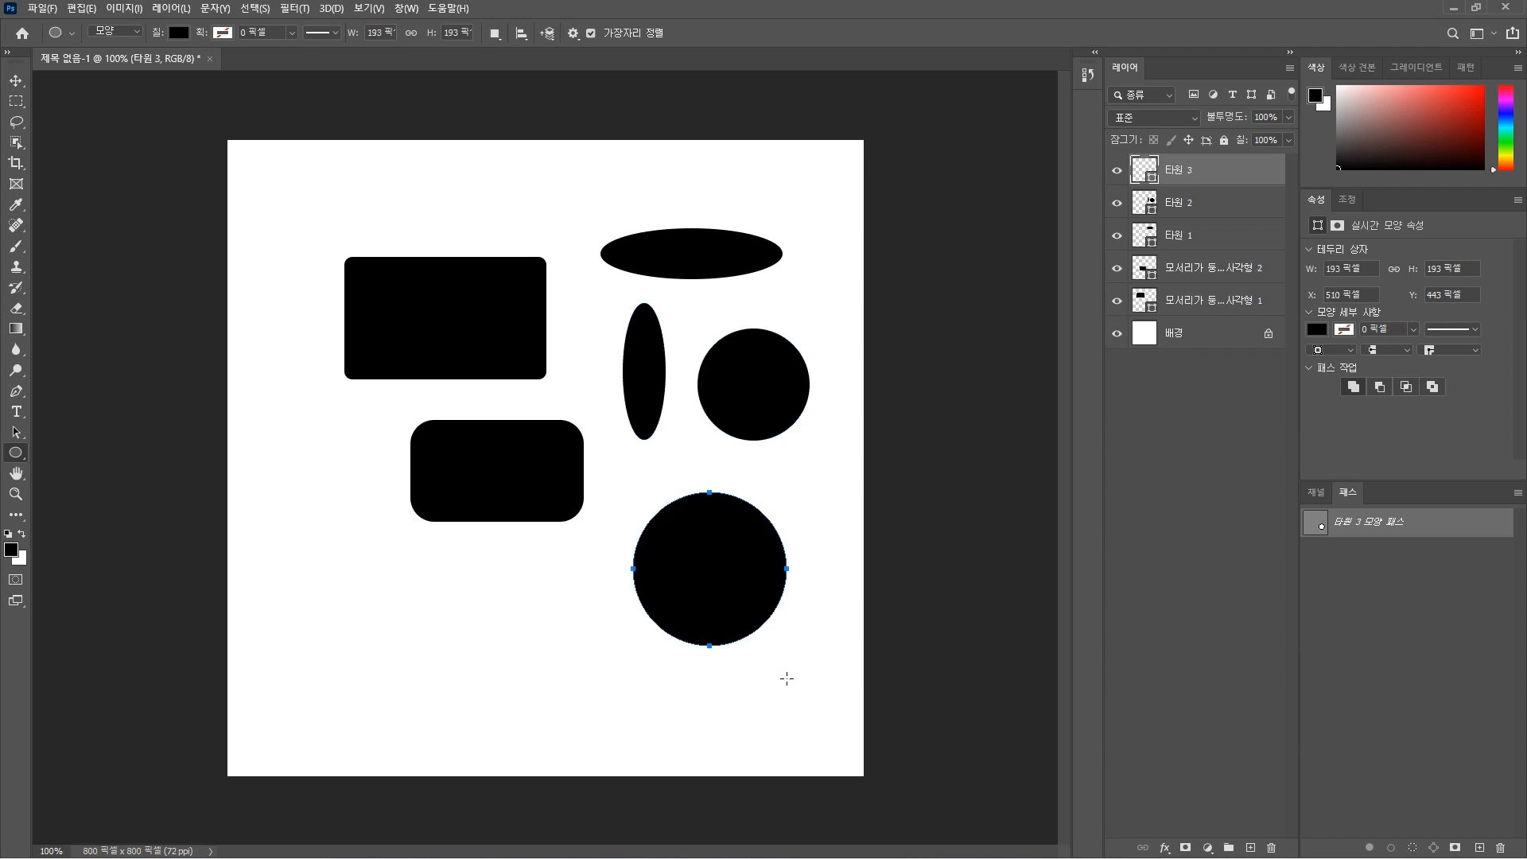
Delete all the ellipse and rounded rectangle layers, keeping only the background
right_click(15, 452)
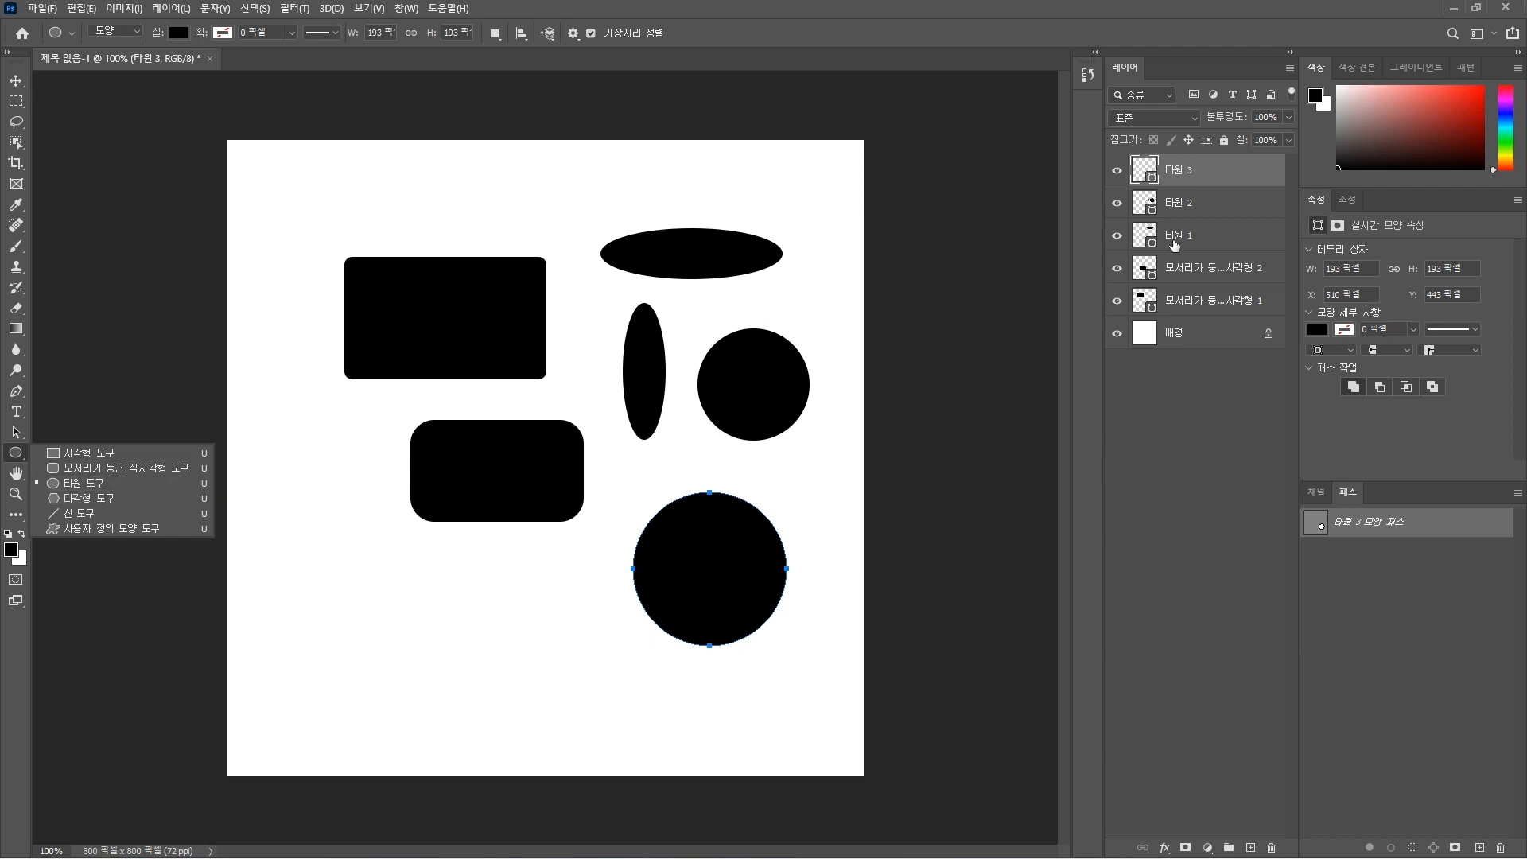
left_click(1199, 176)
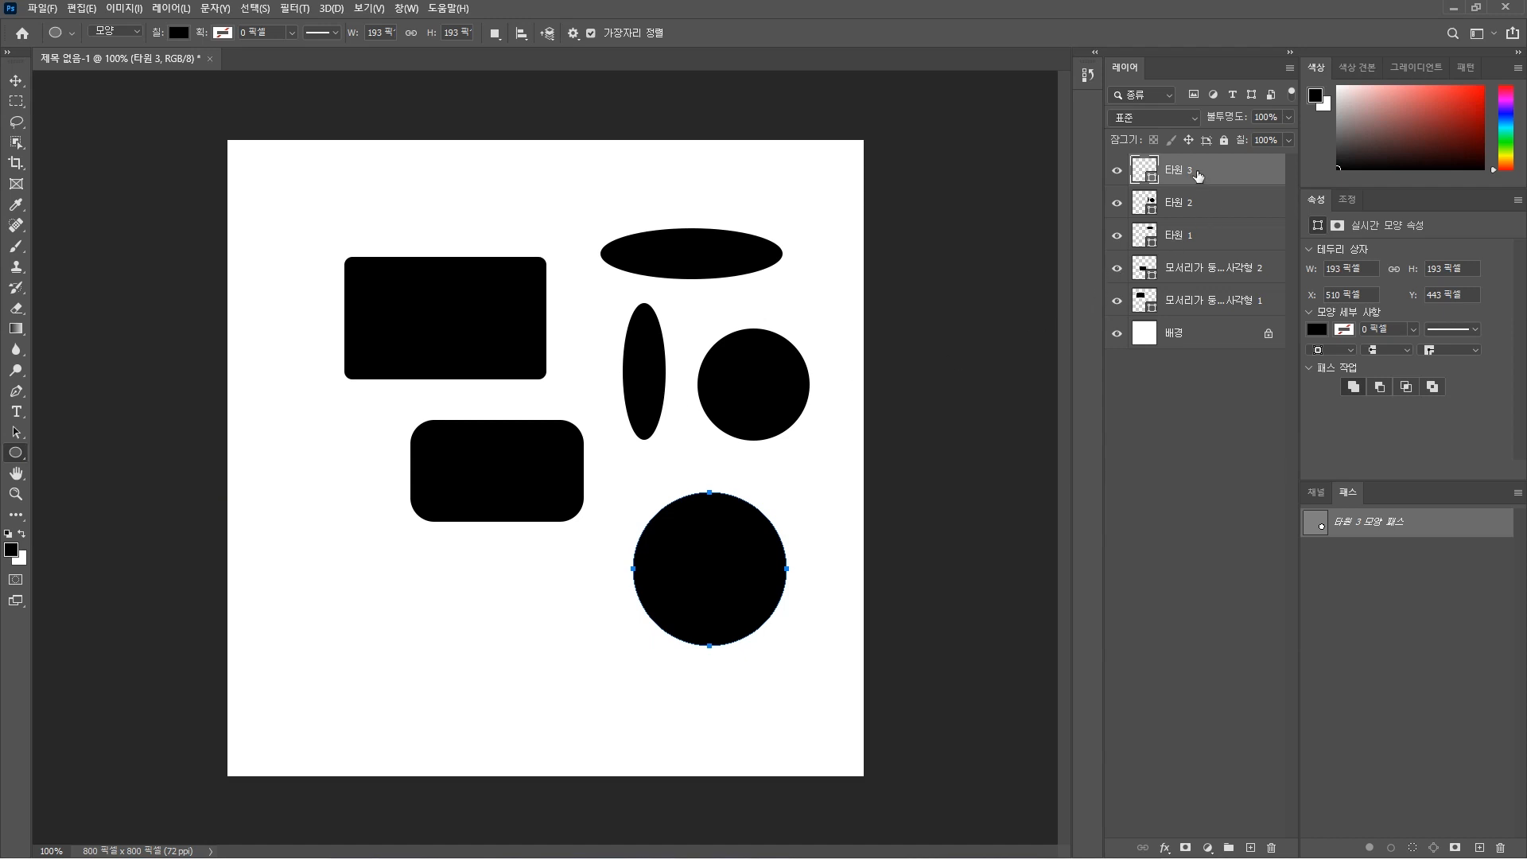
left_click(1202, 300, "shift")
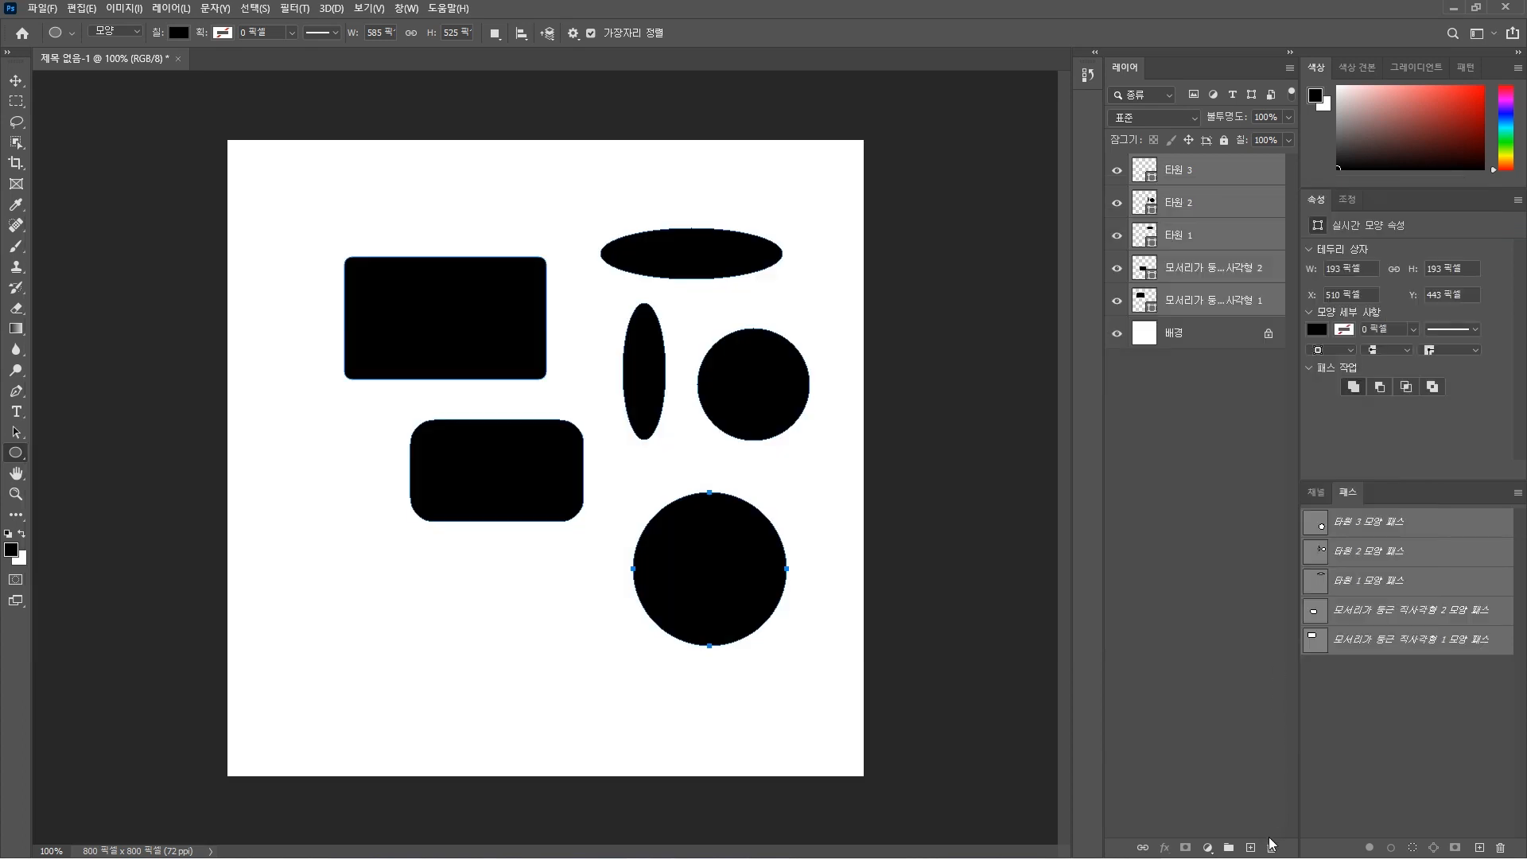
left_click(1271, 848)
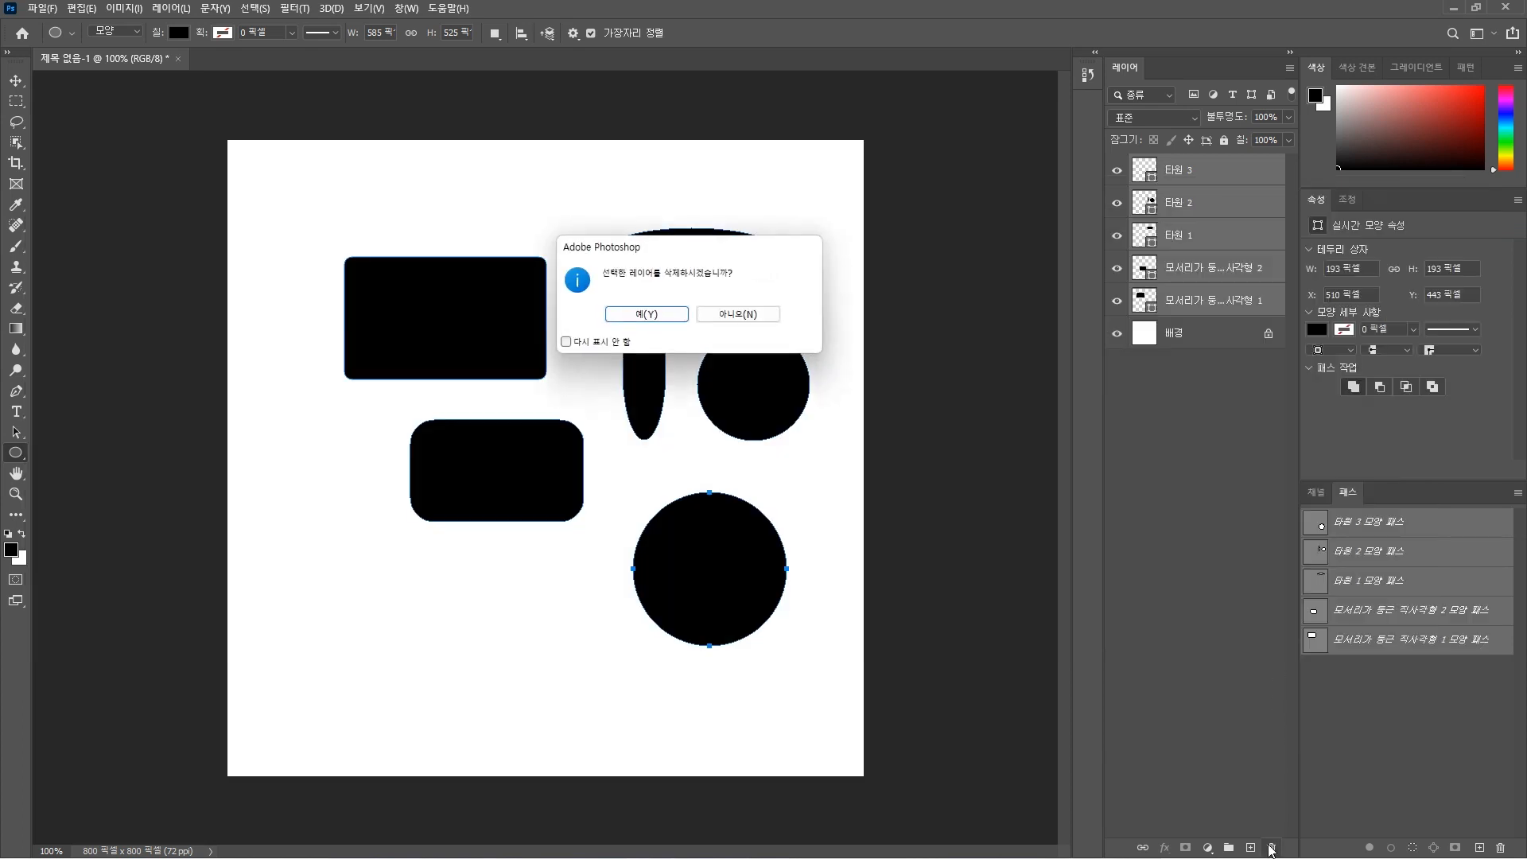
left_click(664, 315)
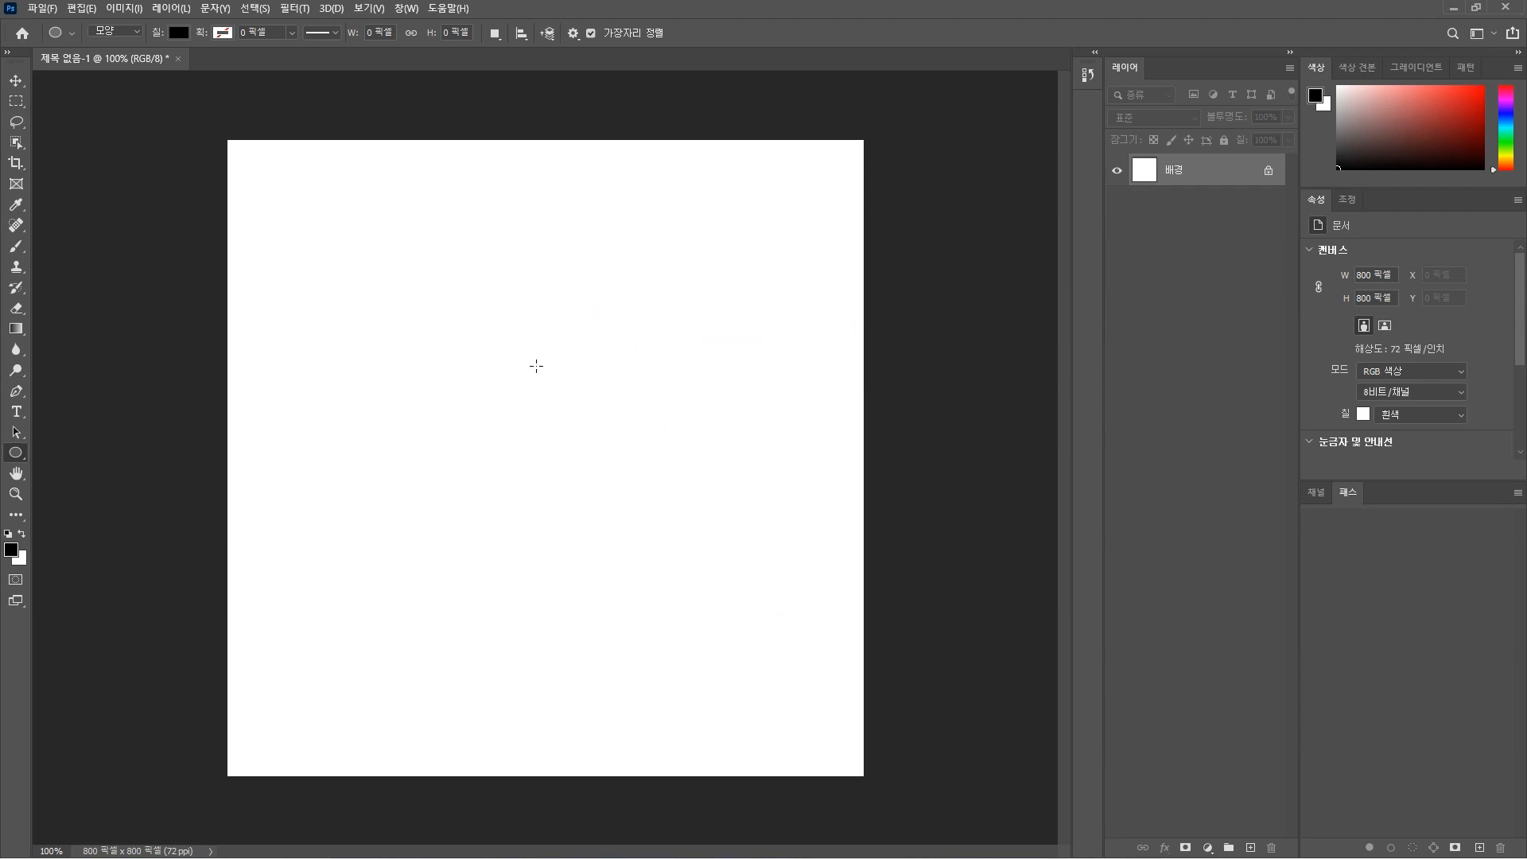
Draw a five-sided polygon about 186 by 178 px in the upper-left area of the canvas with the Polygon tool
right_click(16, 454)
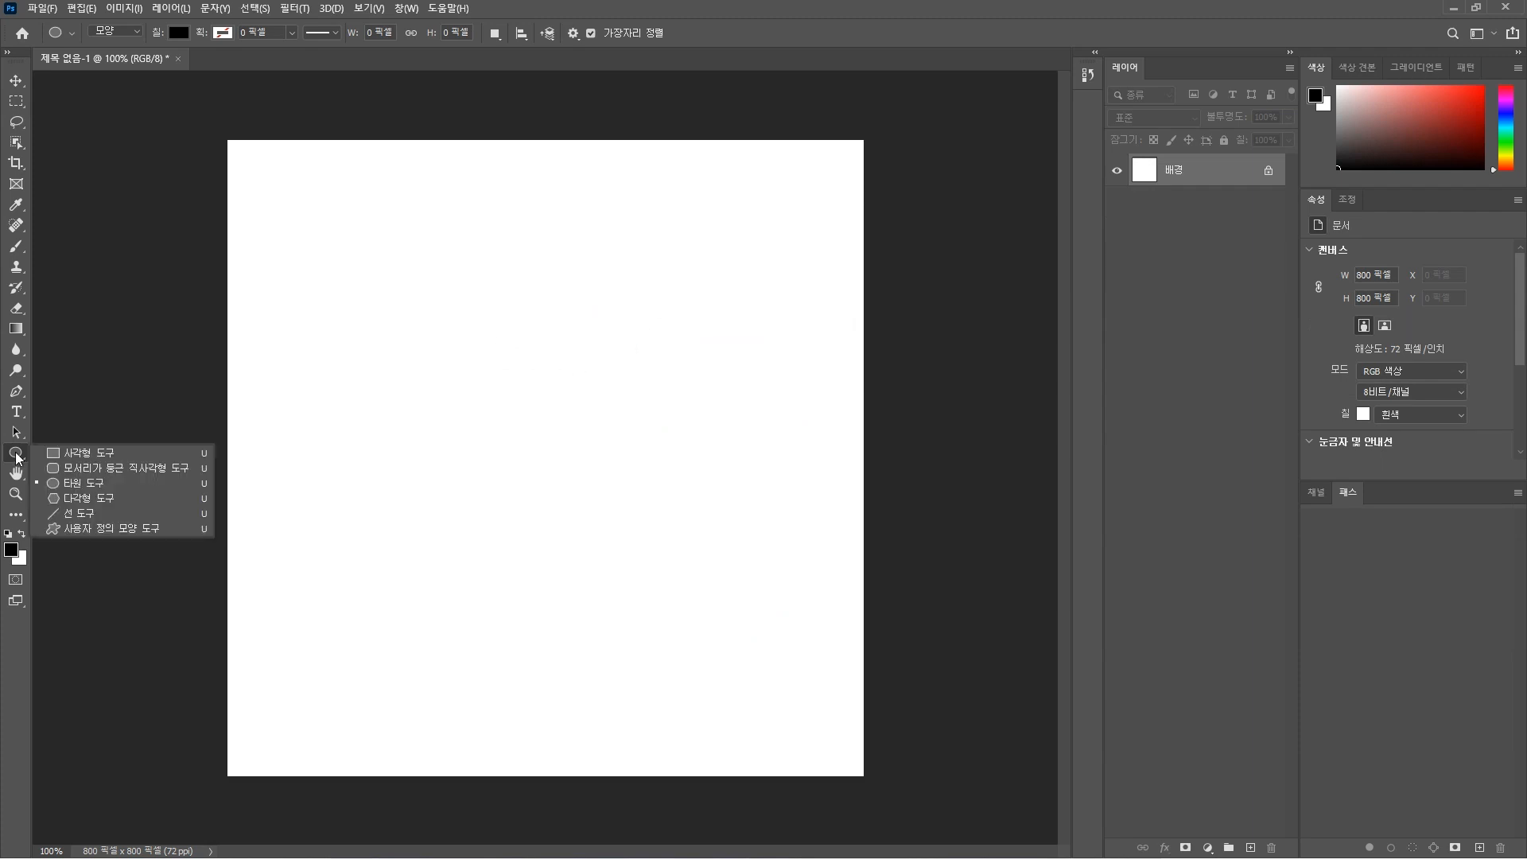
left_click(105, 499)
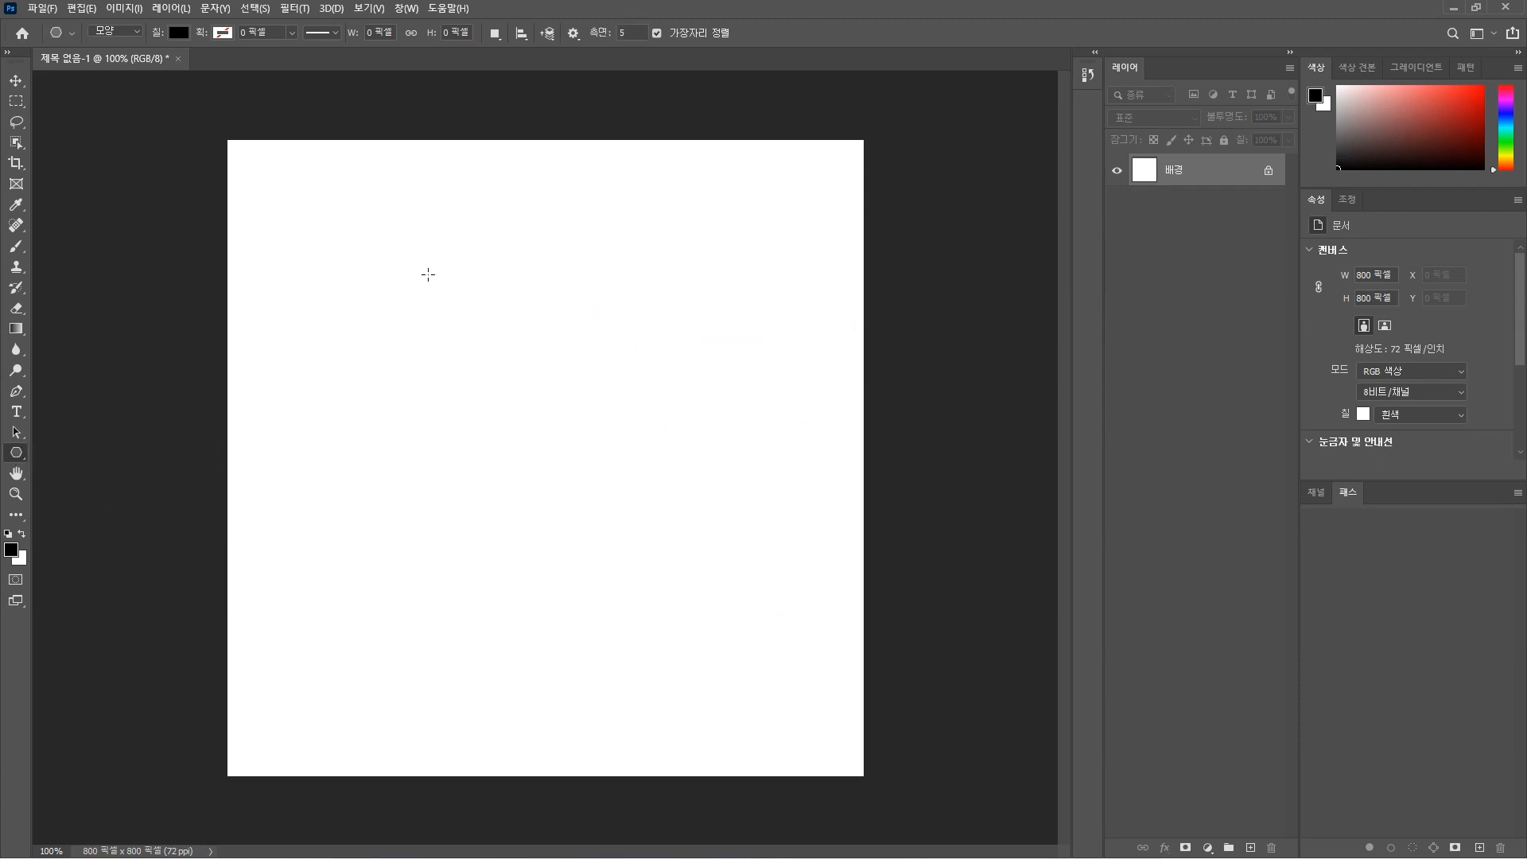
left_click_drag(428, 275, 475, 335)
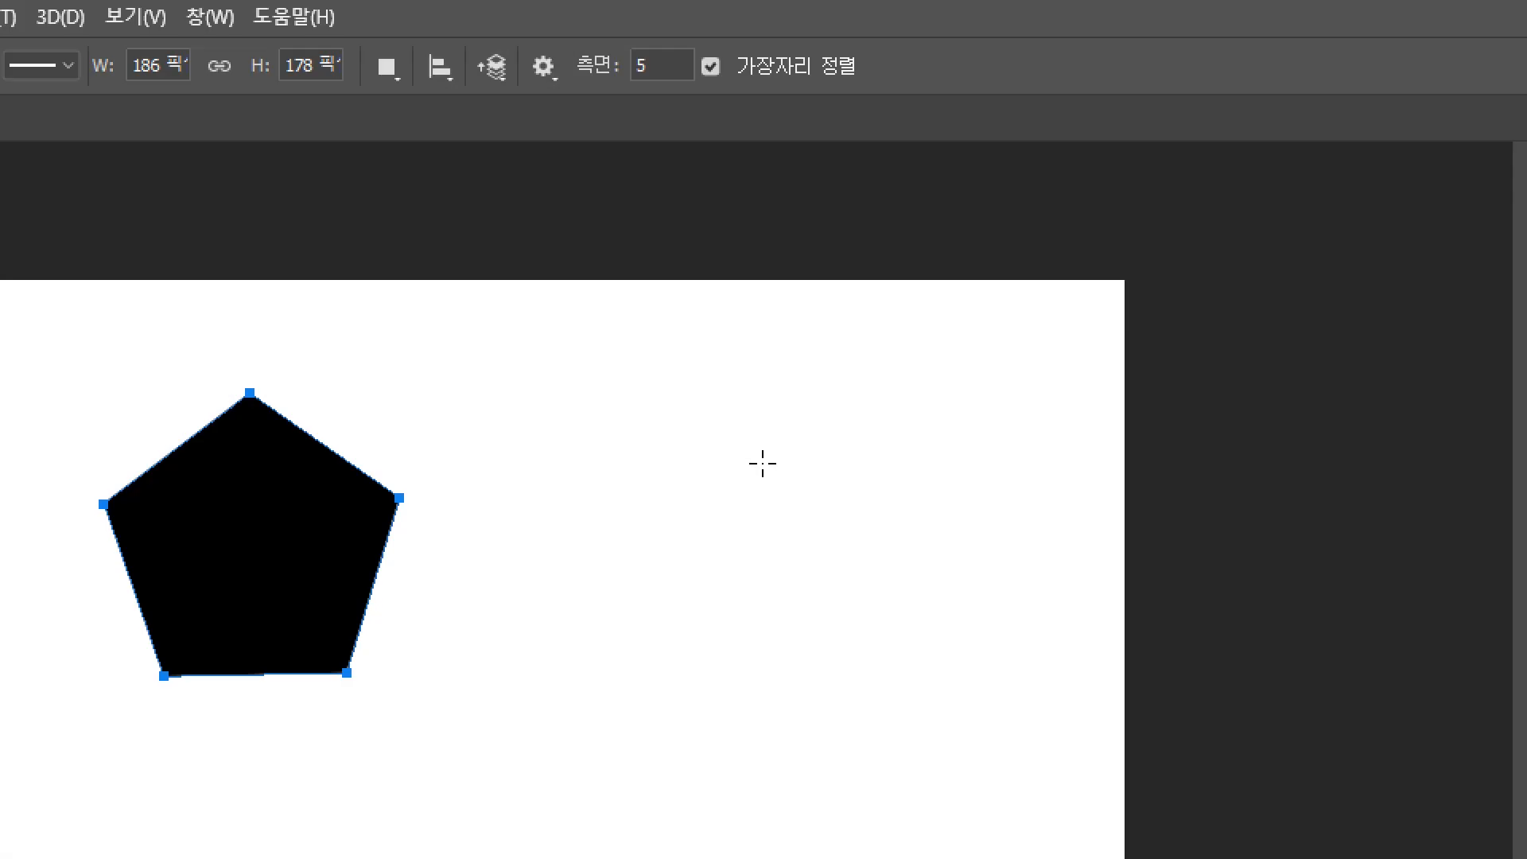
Set the polygon sides to 3 and draw a triangle about 139 by 145 px beside the pentagon
double_click(646, 65)
type("3")
left_click_drag(610, 475, 696, 573)
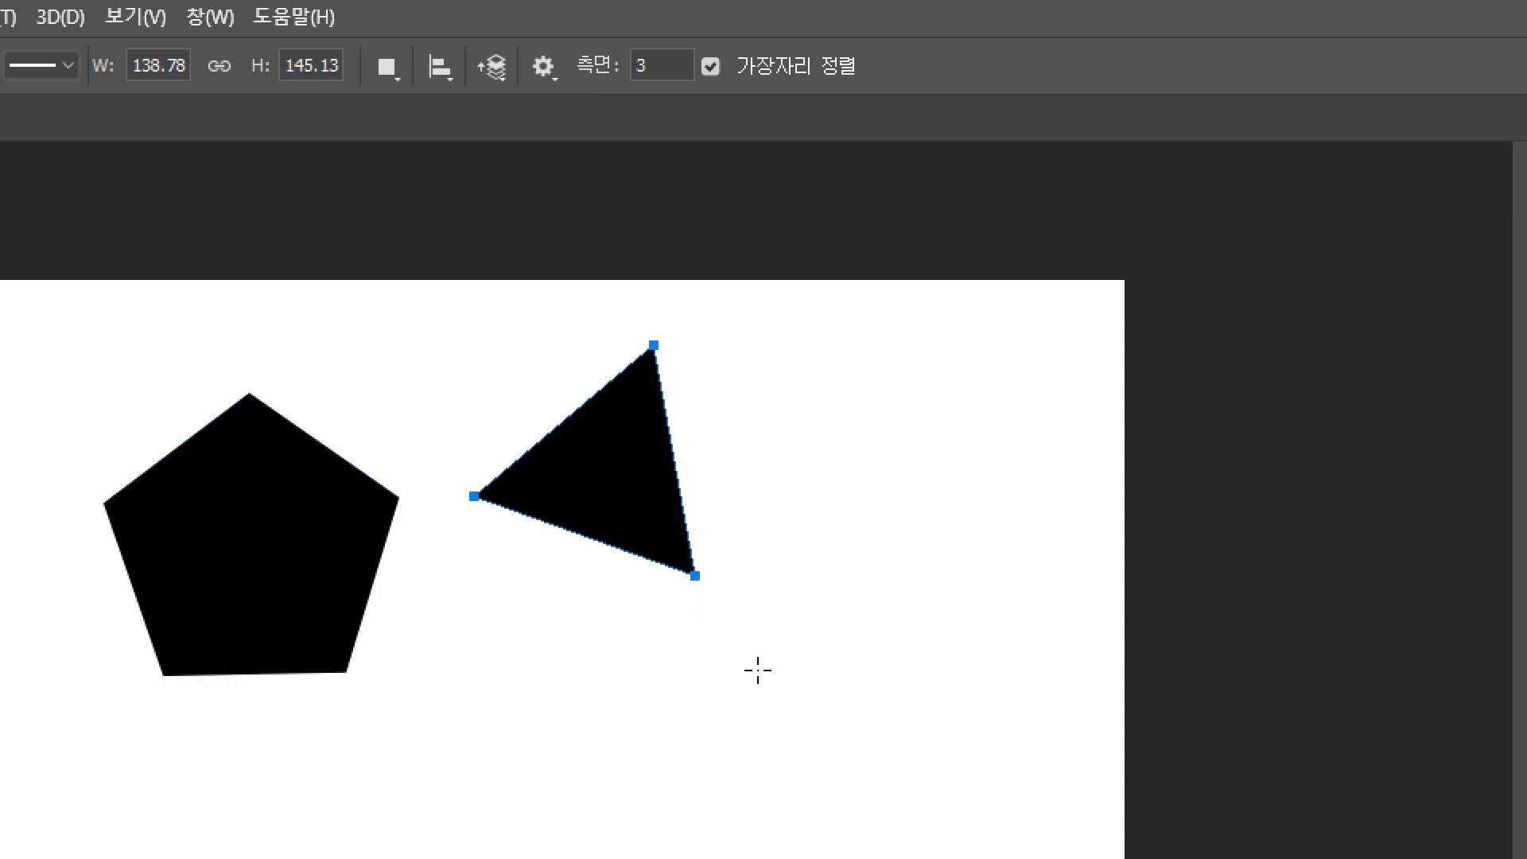
Set the polygon sides to 6 and draw a hexagon about 125 by 112 px to the right of the triangle
double_click(644, 67)
type("6")
left_click_drag(872, 610, 921, 513)
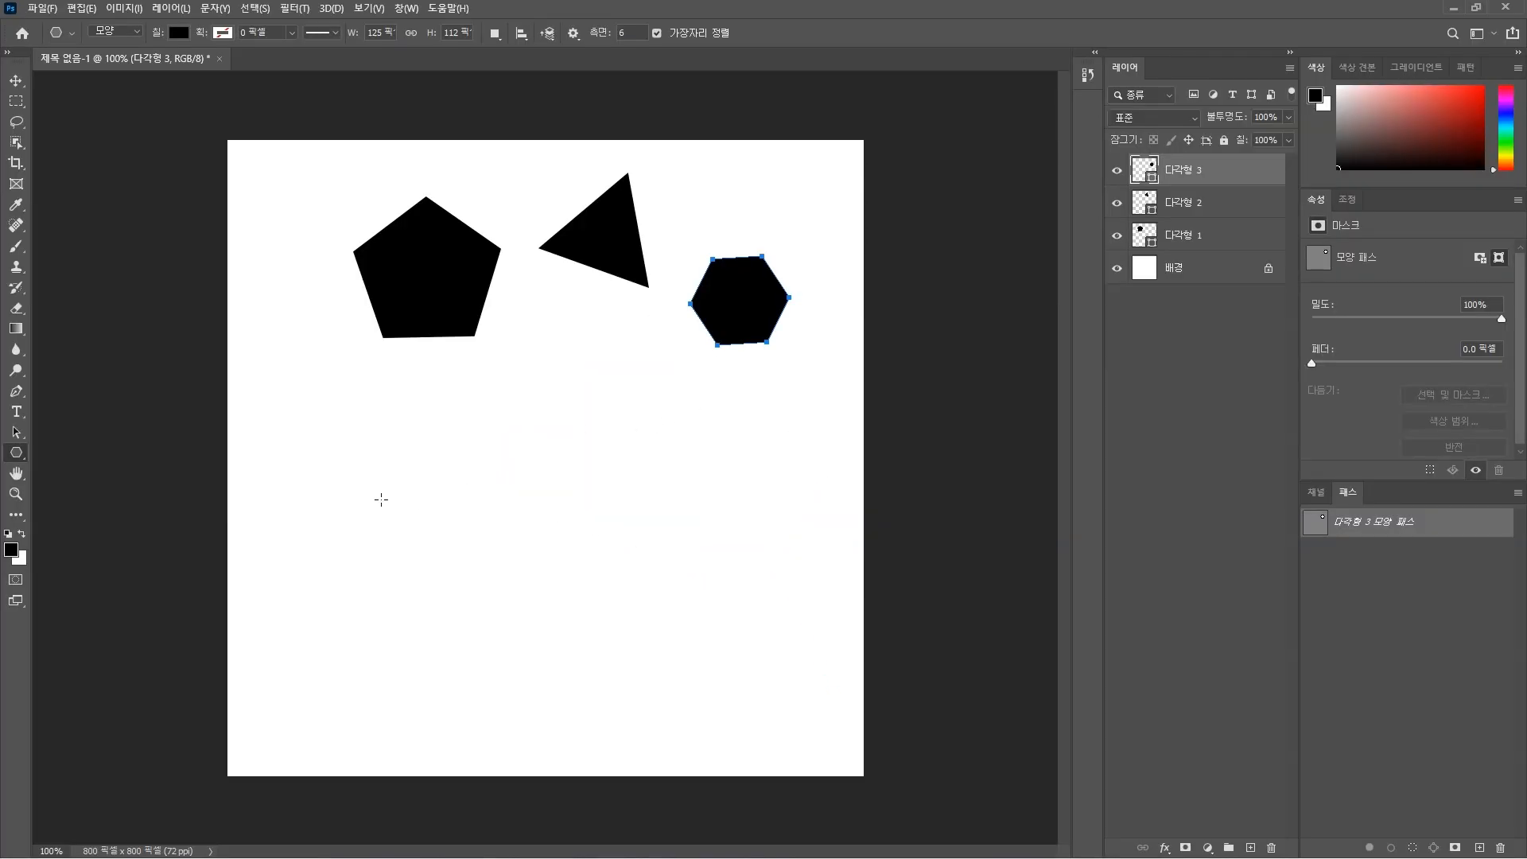
Draw a thin diagonal line about 352 by 253 px across the lower half of the canvas with the Line tool
right_click(15, 452)
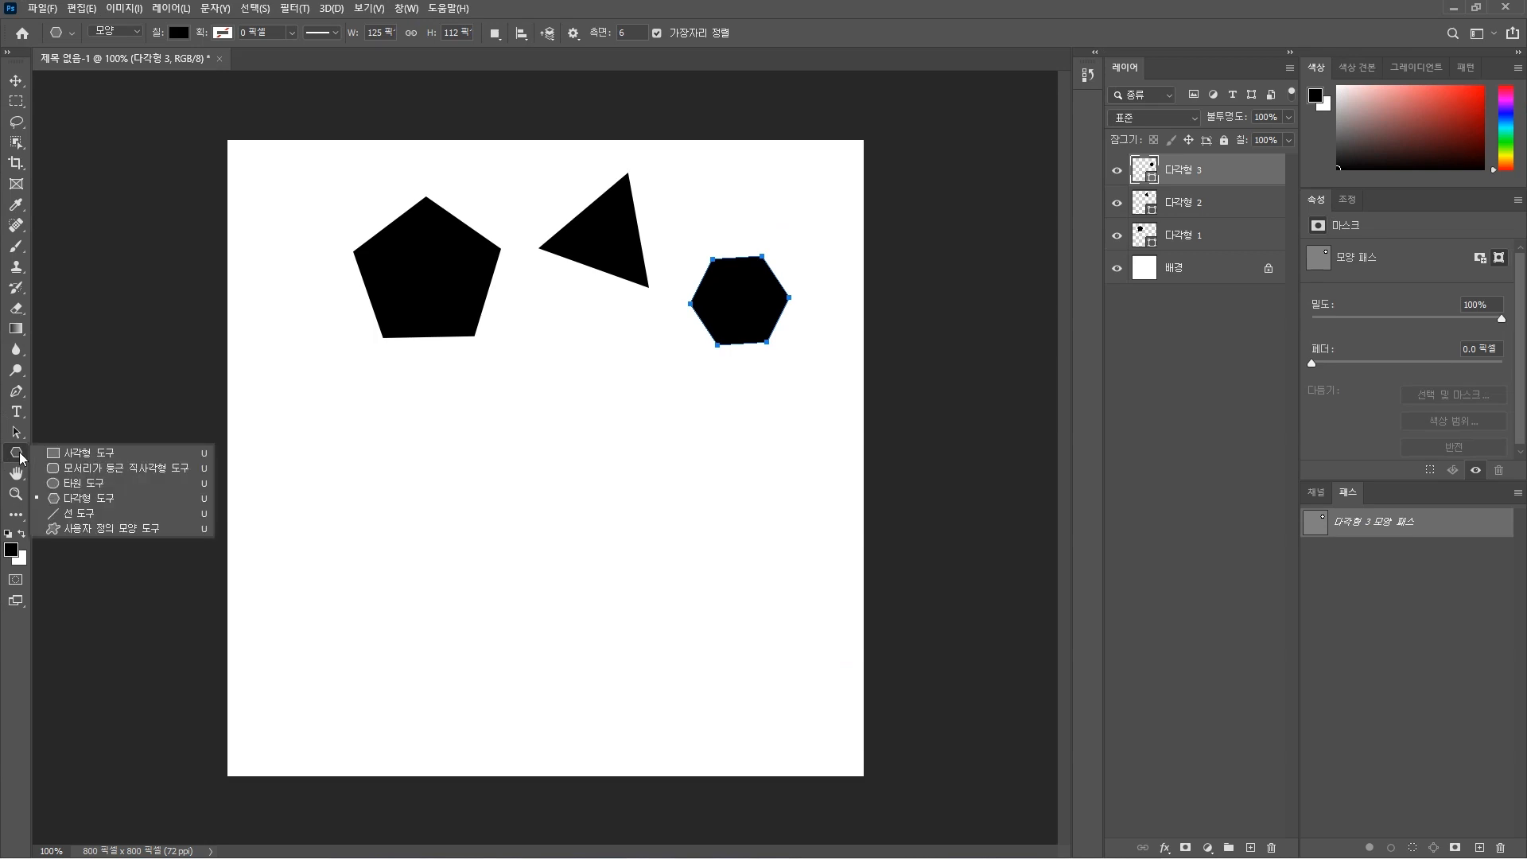
left_click(109, 515)
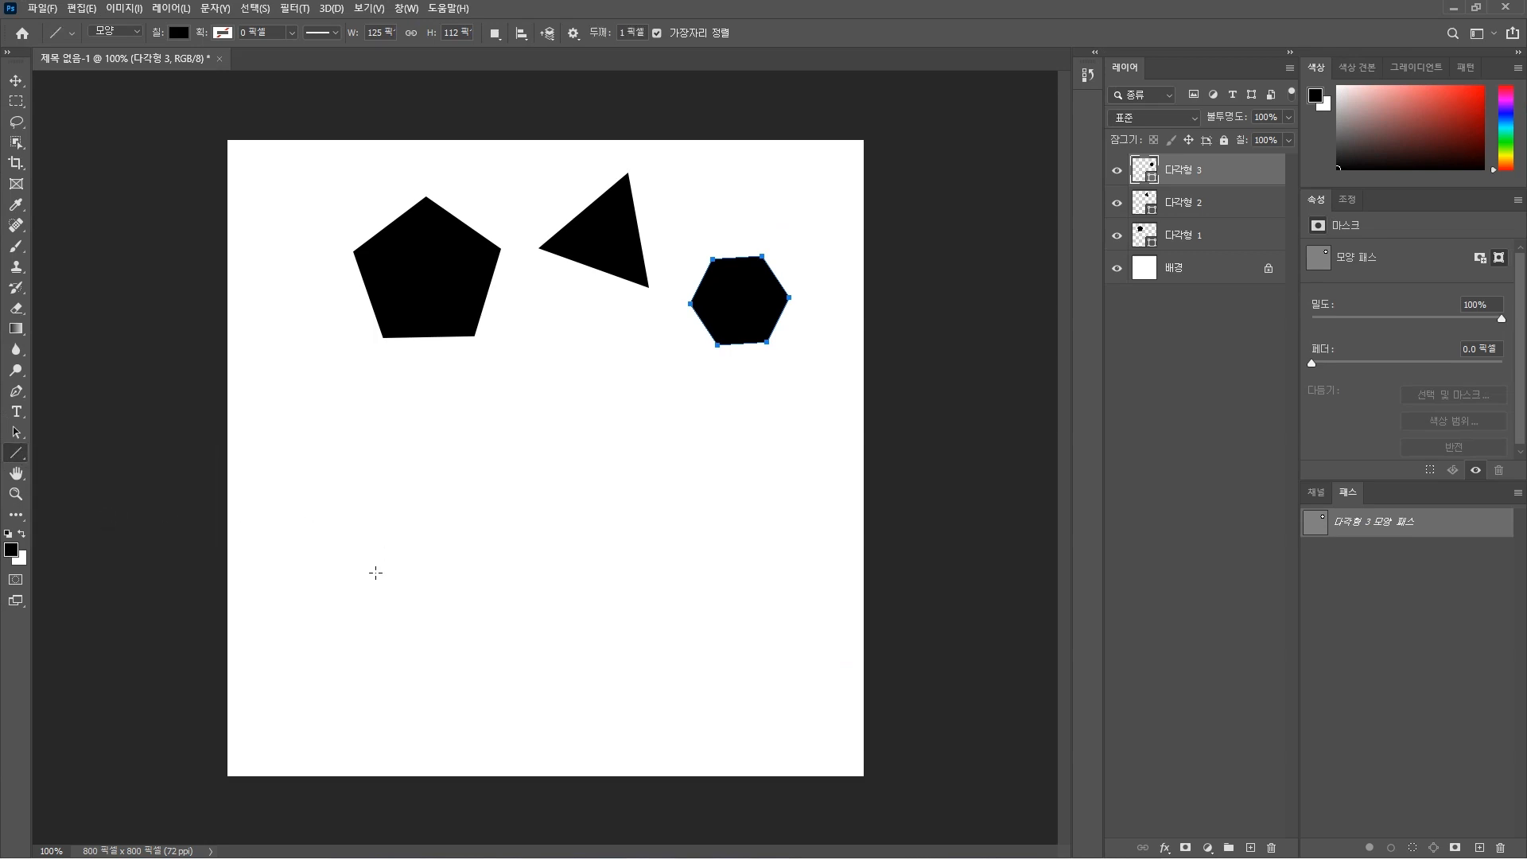
left_click_drag(337, 624, 616, 424)
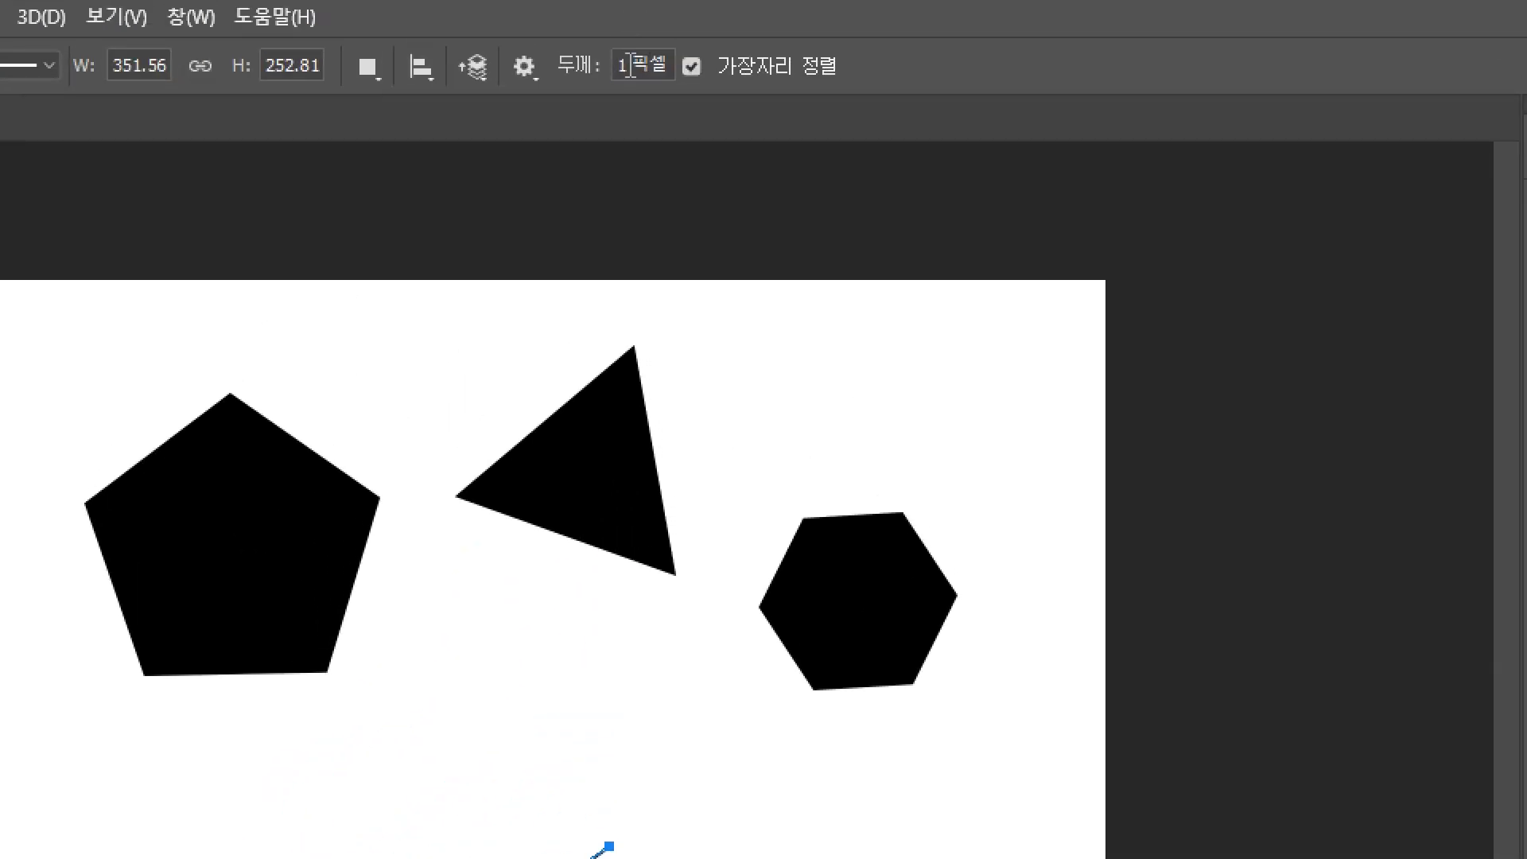
Set the line weight to 15 px and draw a thick diagonal line about 310 by 251 px just below the thin one
left_click(630, 65)
type("15")
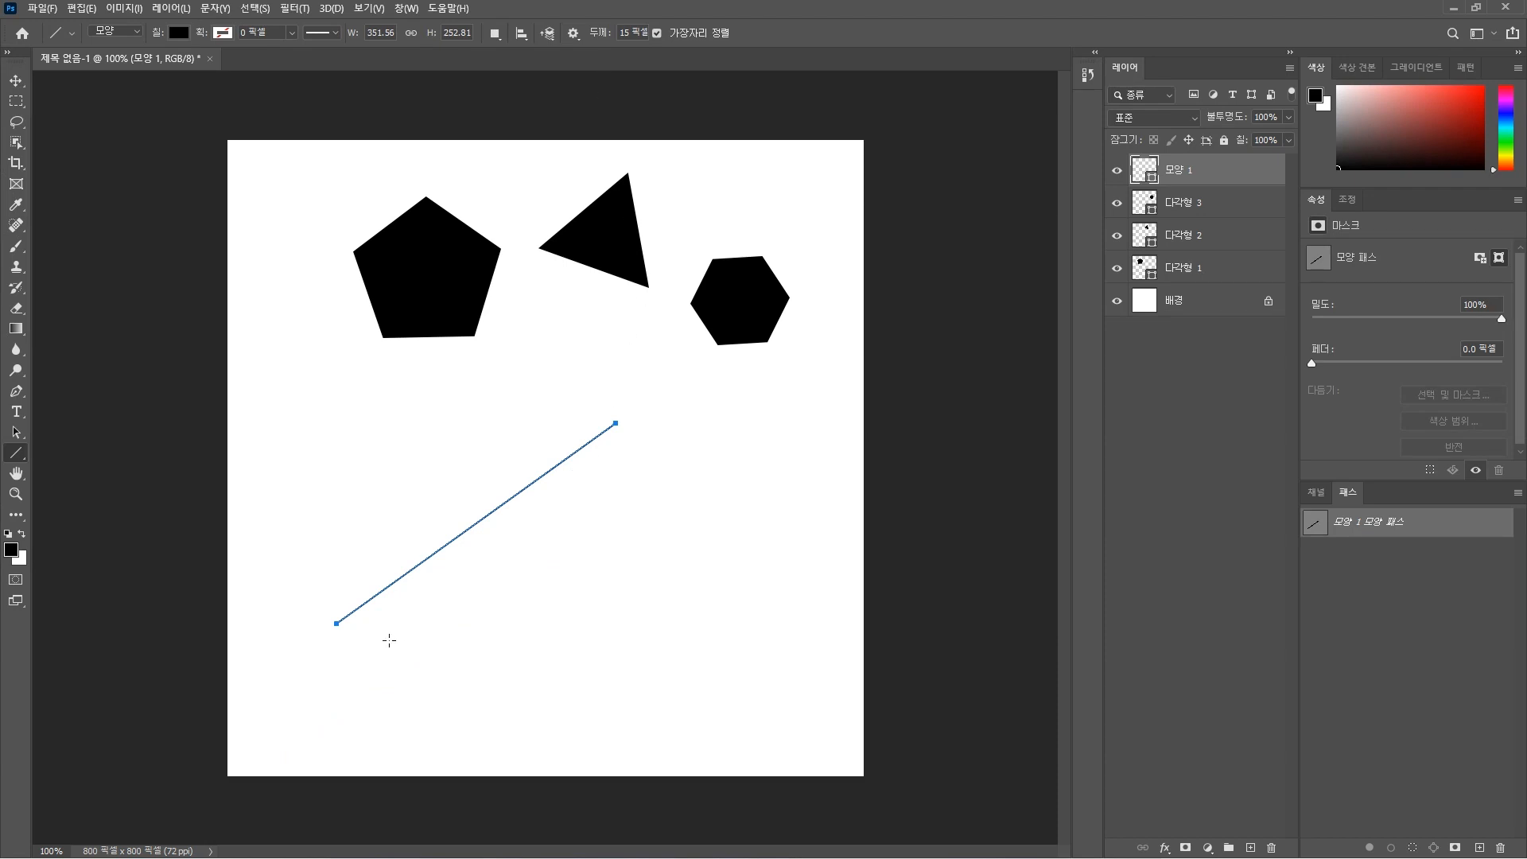
mouse_move(389, 640)
left_mouse_down()
mouse_move(637, 430)
mouse_move(636, 451)
left_mouse_up()
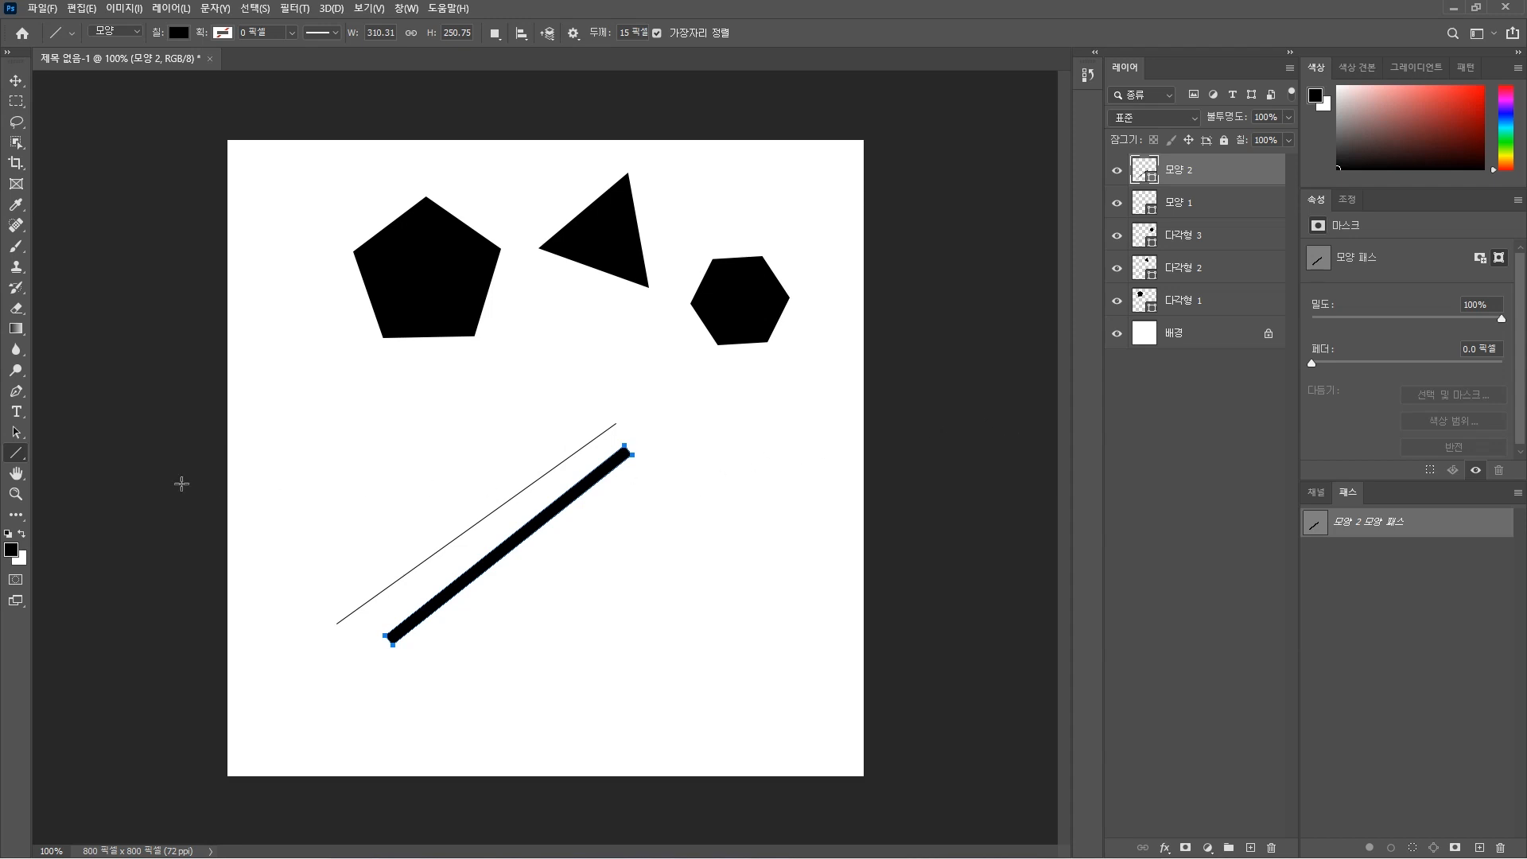
Draw a rectangle about 200 by 66 px beside the thick line and place a second one of the same size over the lines' upper ends
right_click(17, 453)
left_click(71, 454)
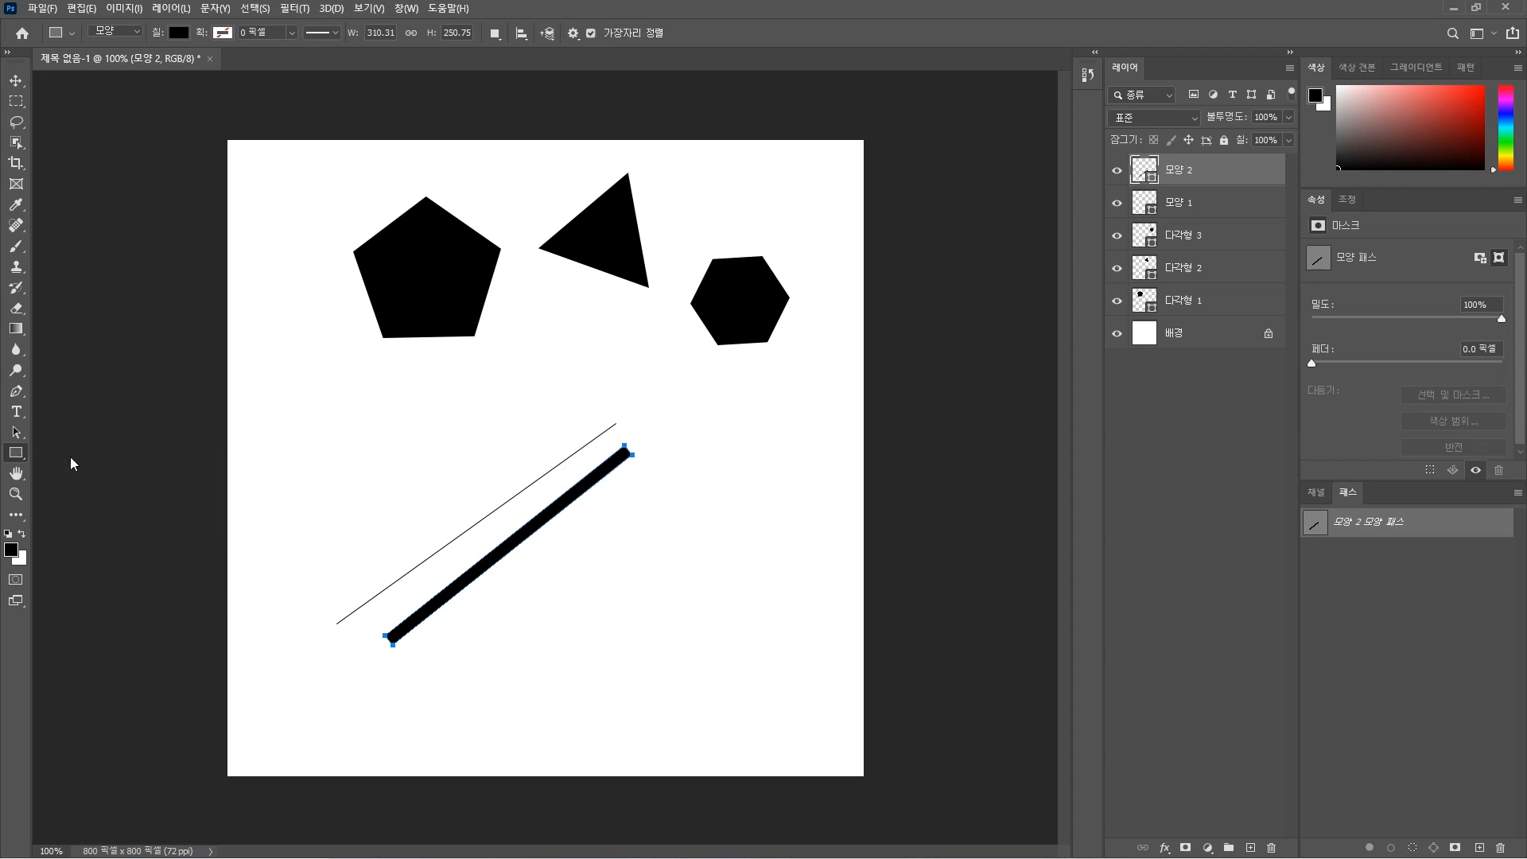
left_click_drag(648, 518, 806, 570)
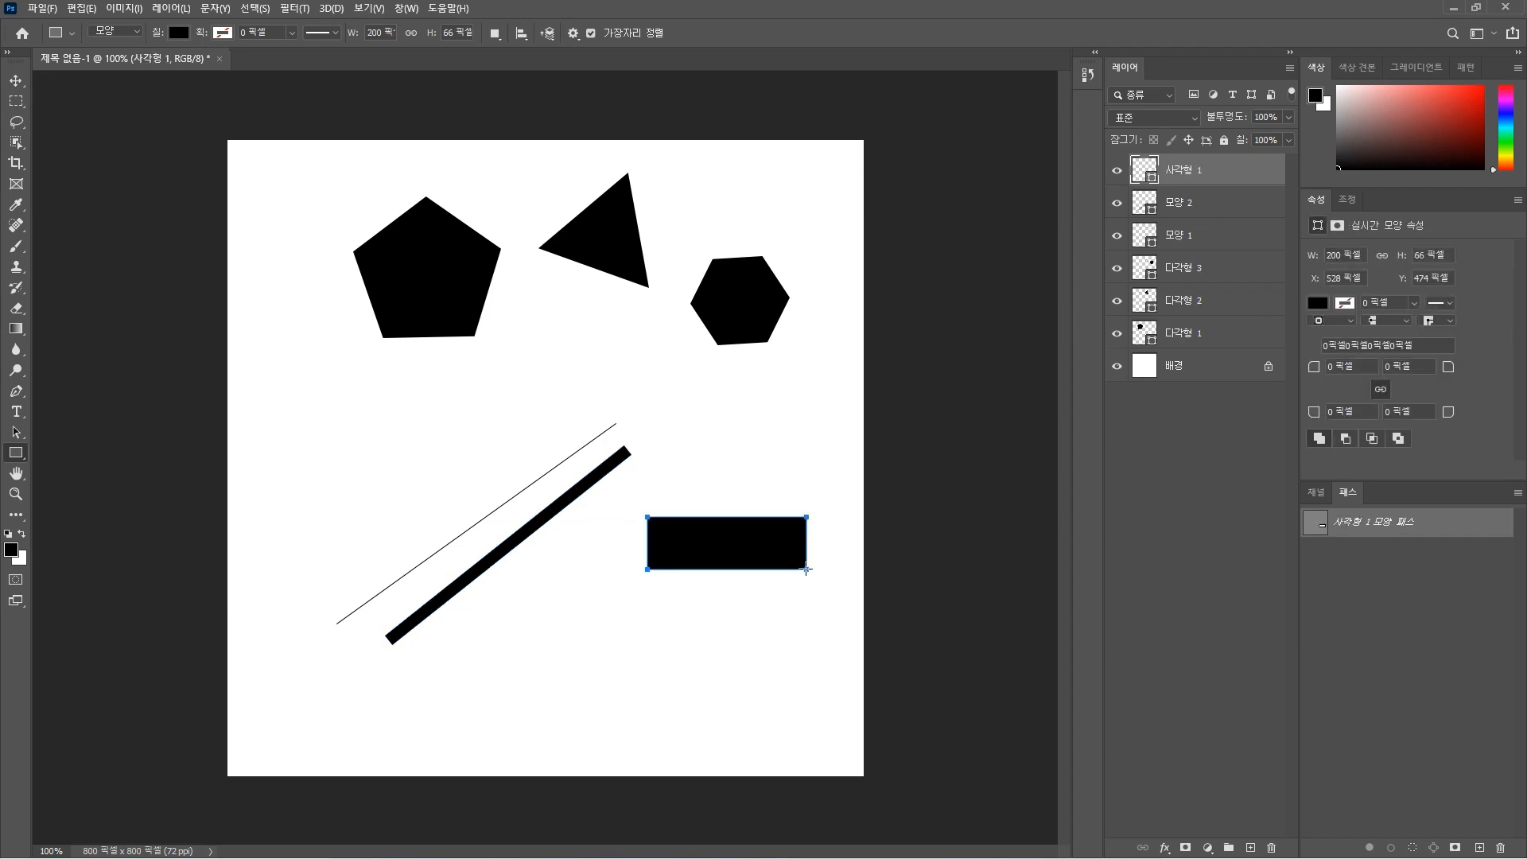
left_click(484, 436)
left_click_drag(755, 238, 592, 340)
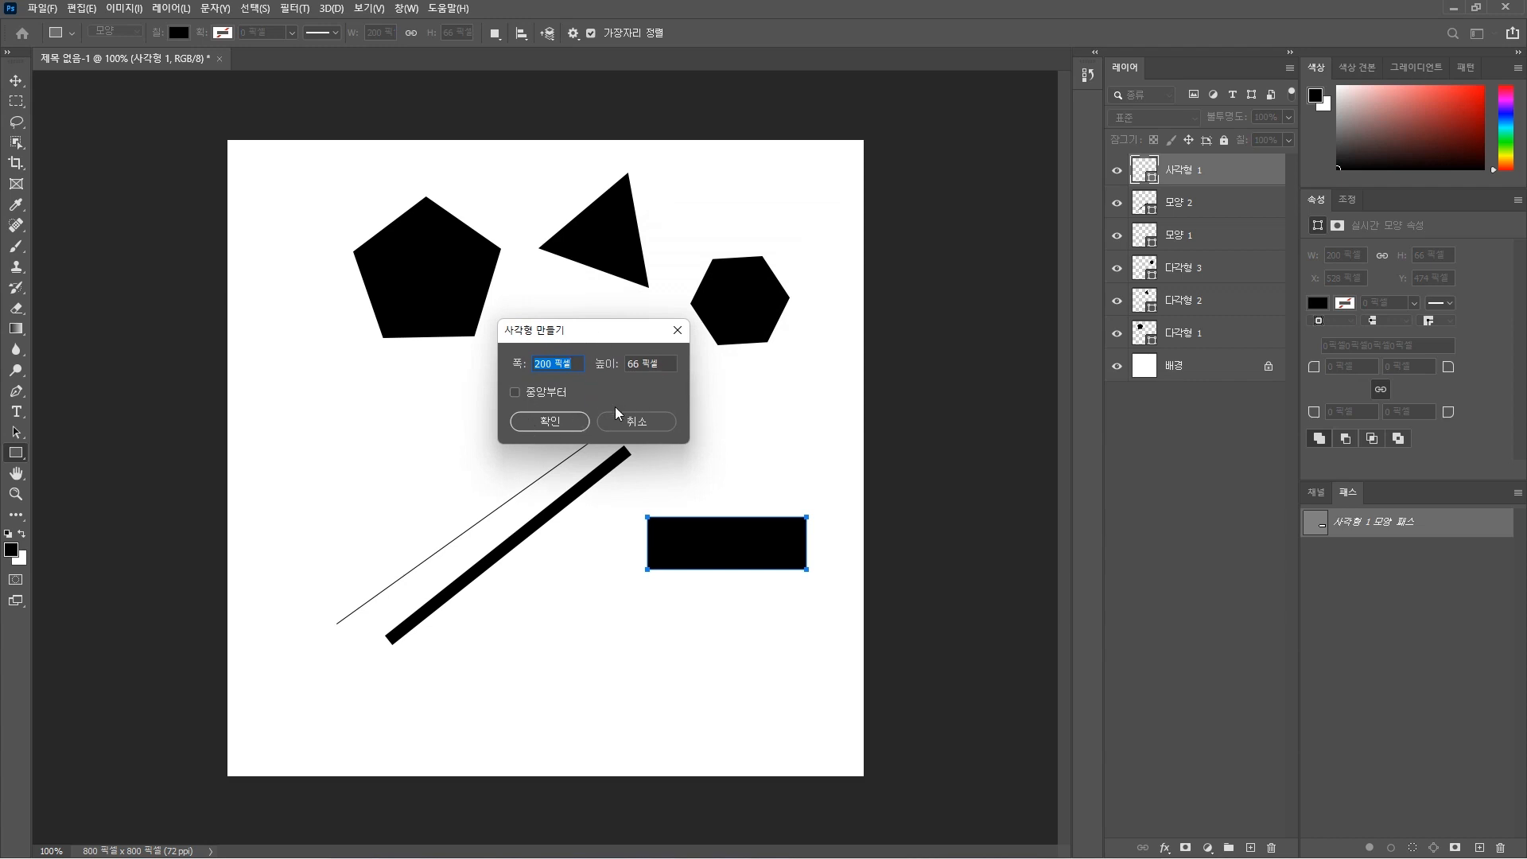
left_click(561, 422)
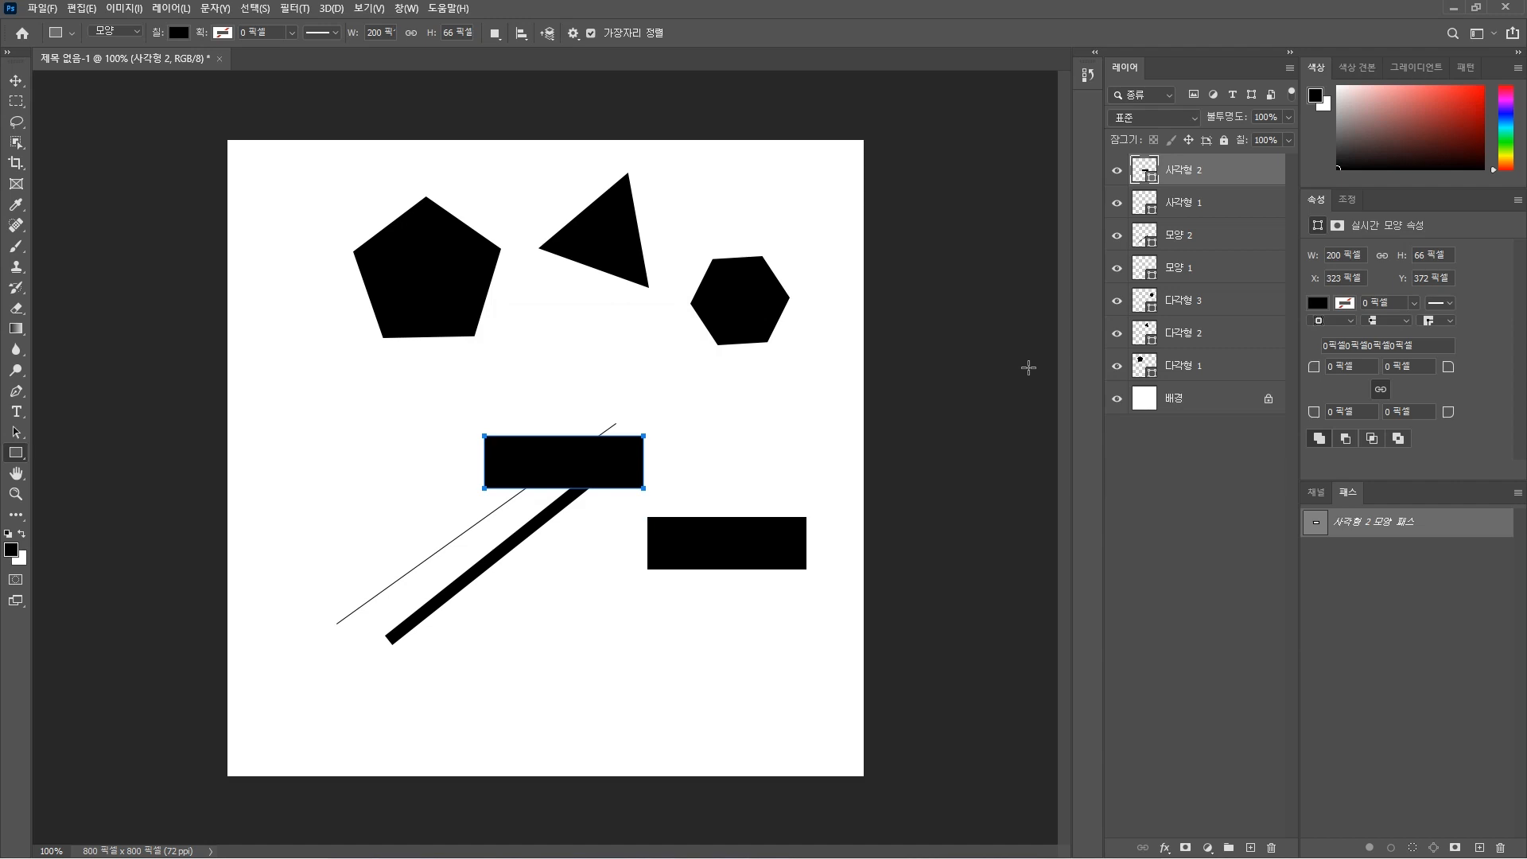
Delete all the rectangle, line and polygon layers, keeping only the background
left_click(1189, 370, "shift")
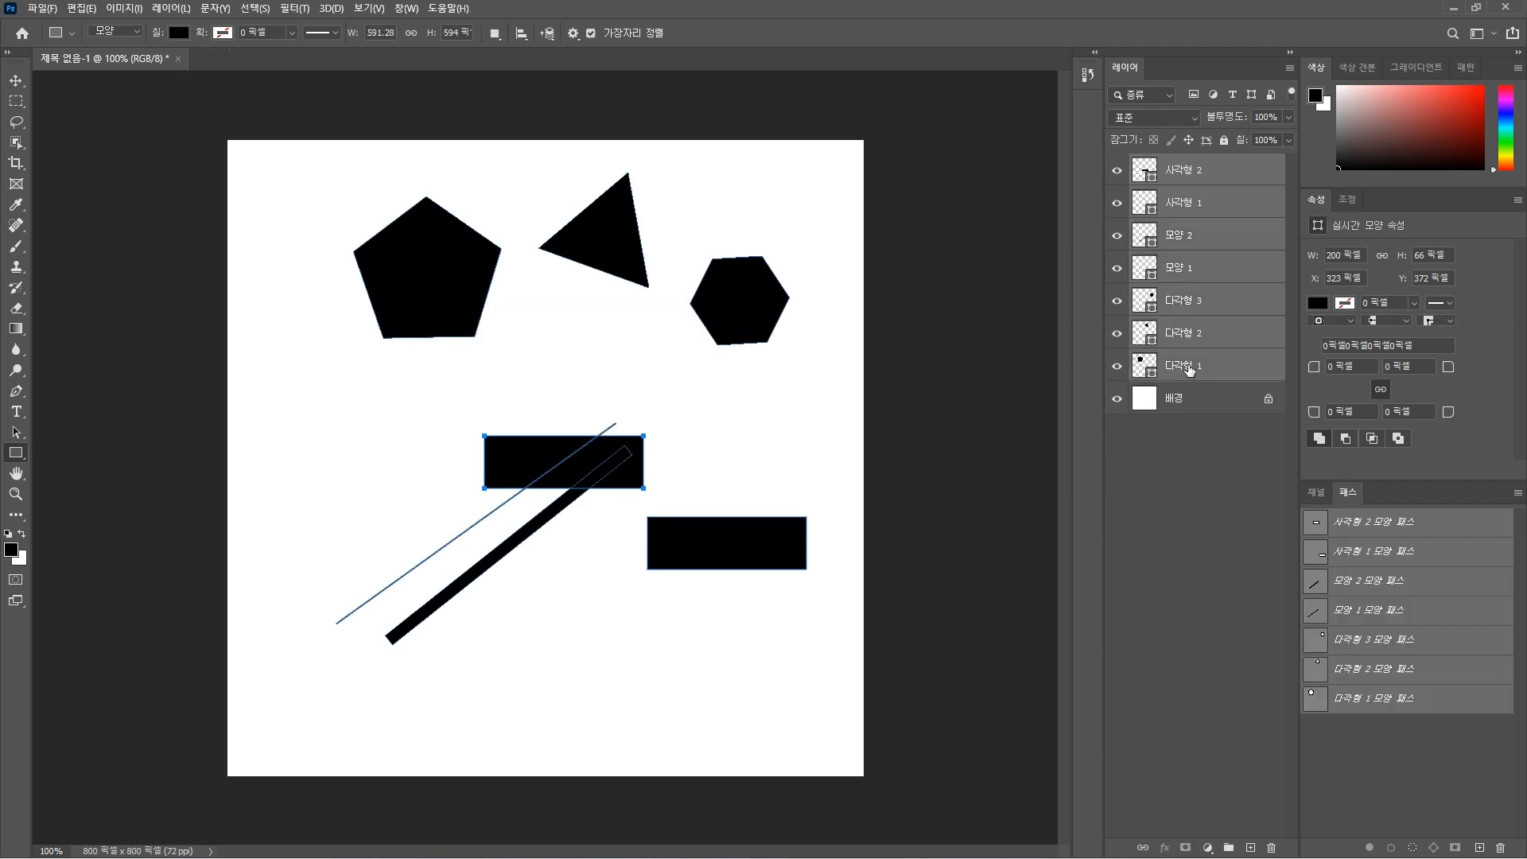
left_click(1274, 848)
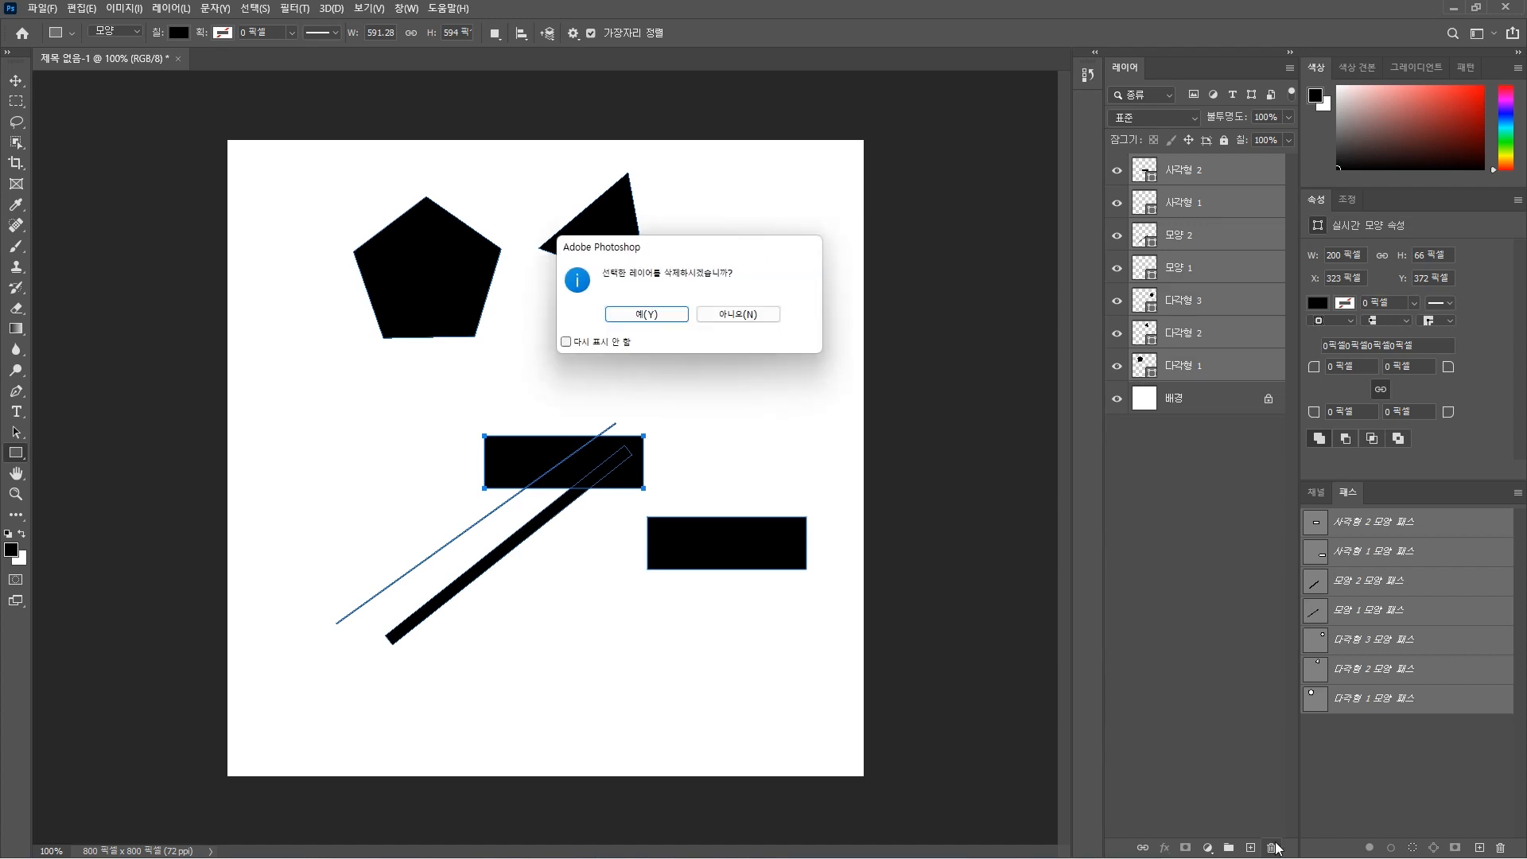
left_click(672, 315)
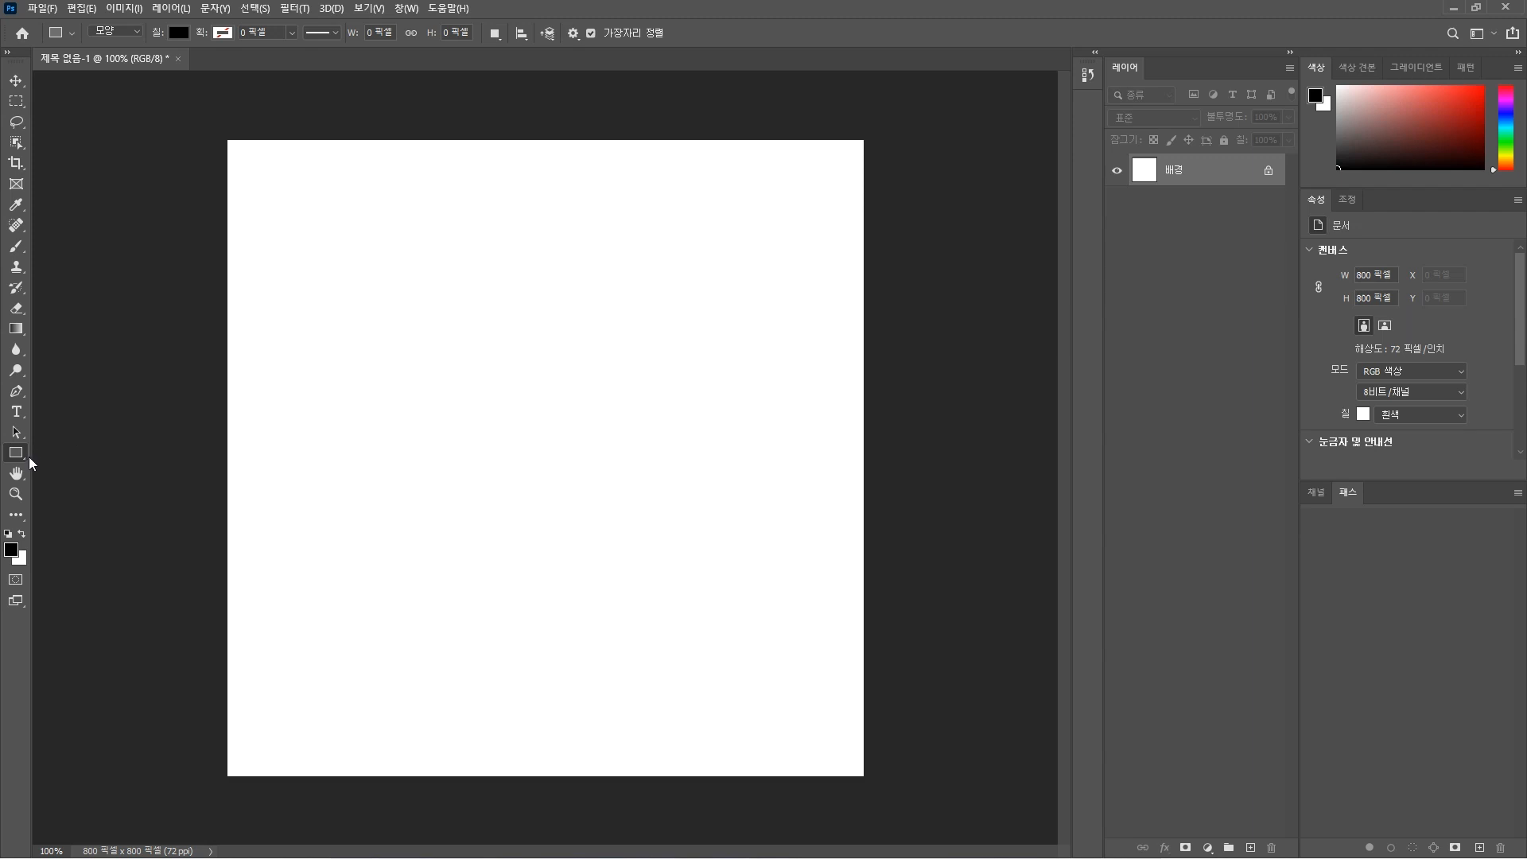
Draw a rectangle about 350 by 153 px in the upper middle of the canvas and fill it with bright green
left_click_drag(395, 332, 673, 453)
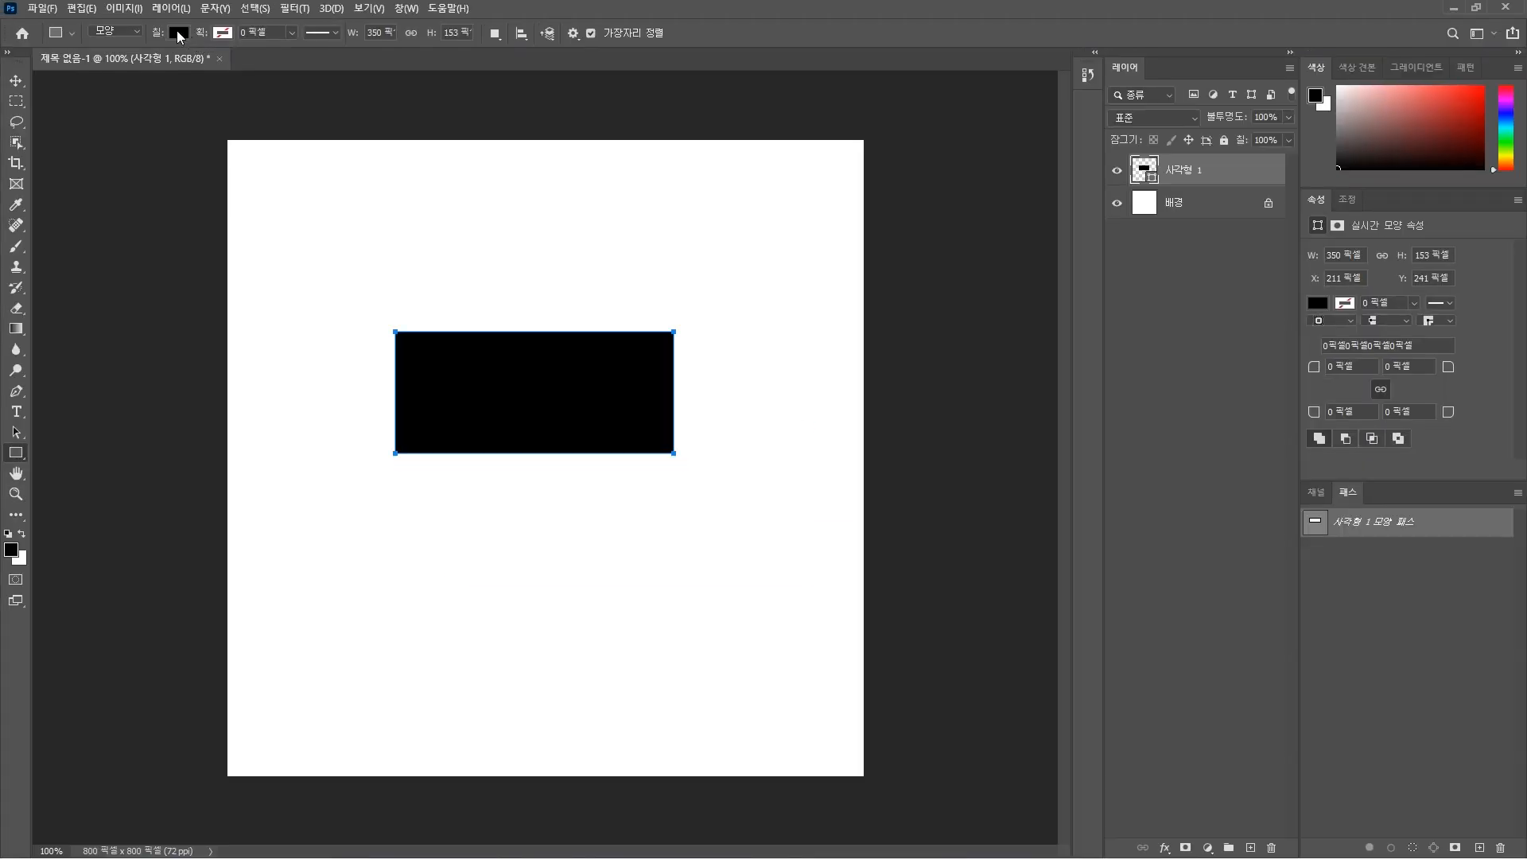
left_click(320, 72)
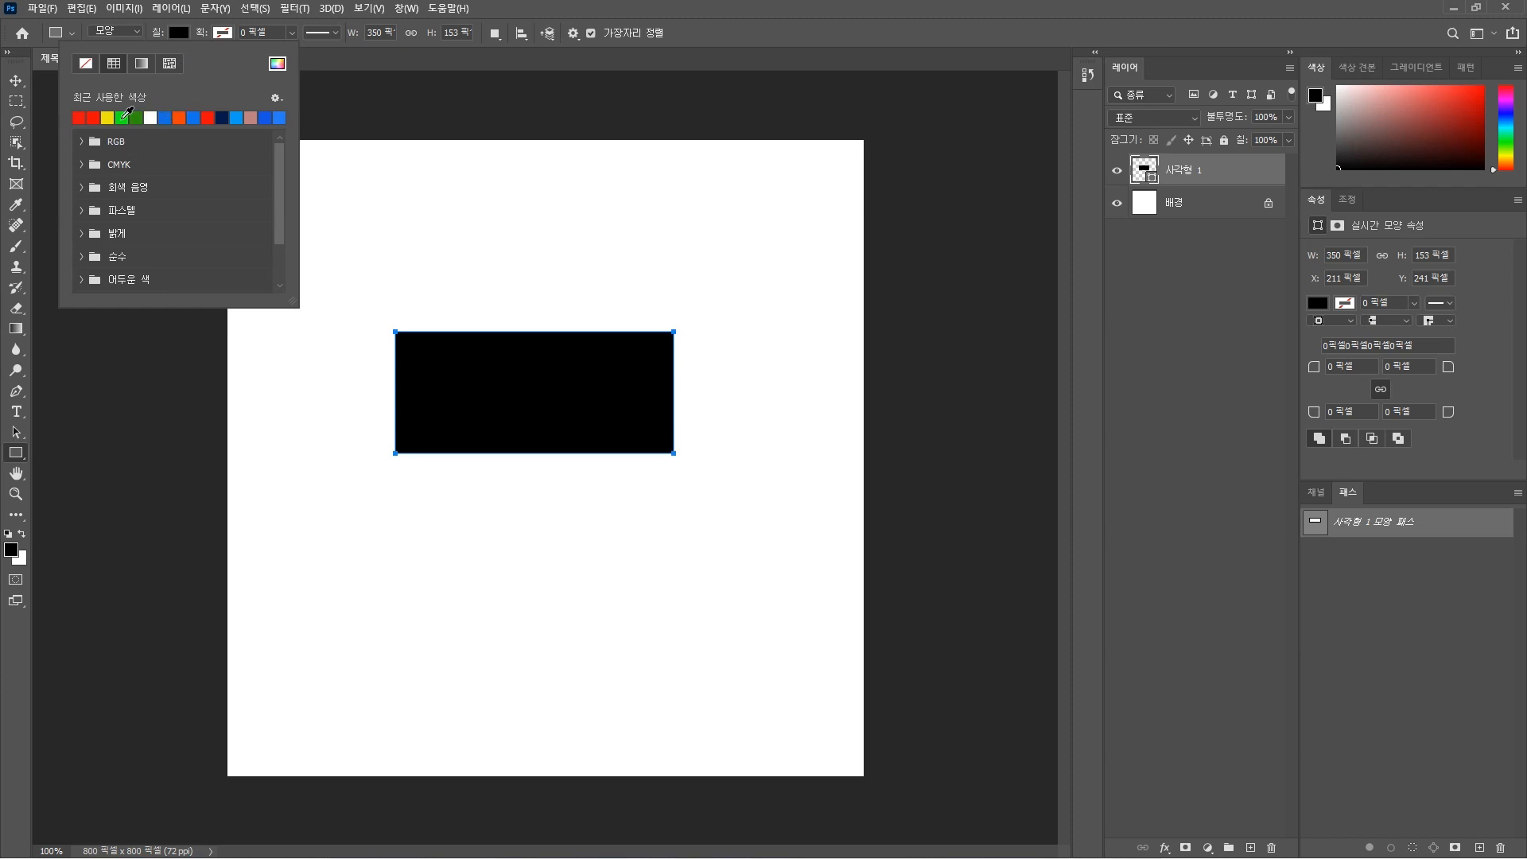
left_click(125, 118)
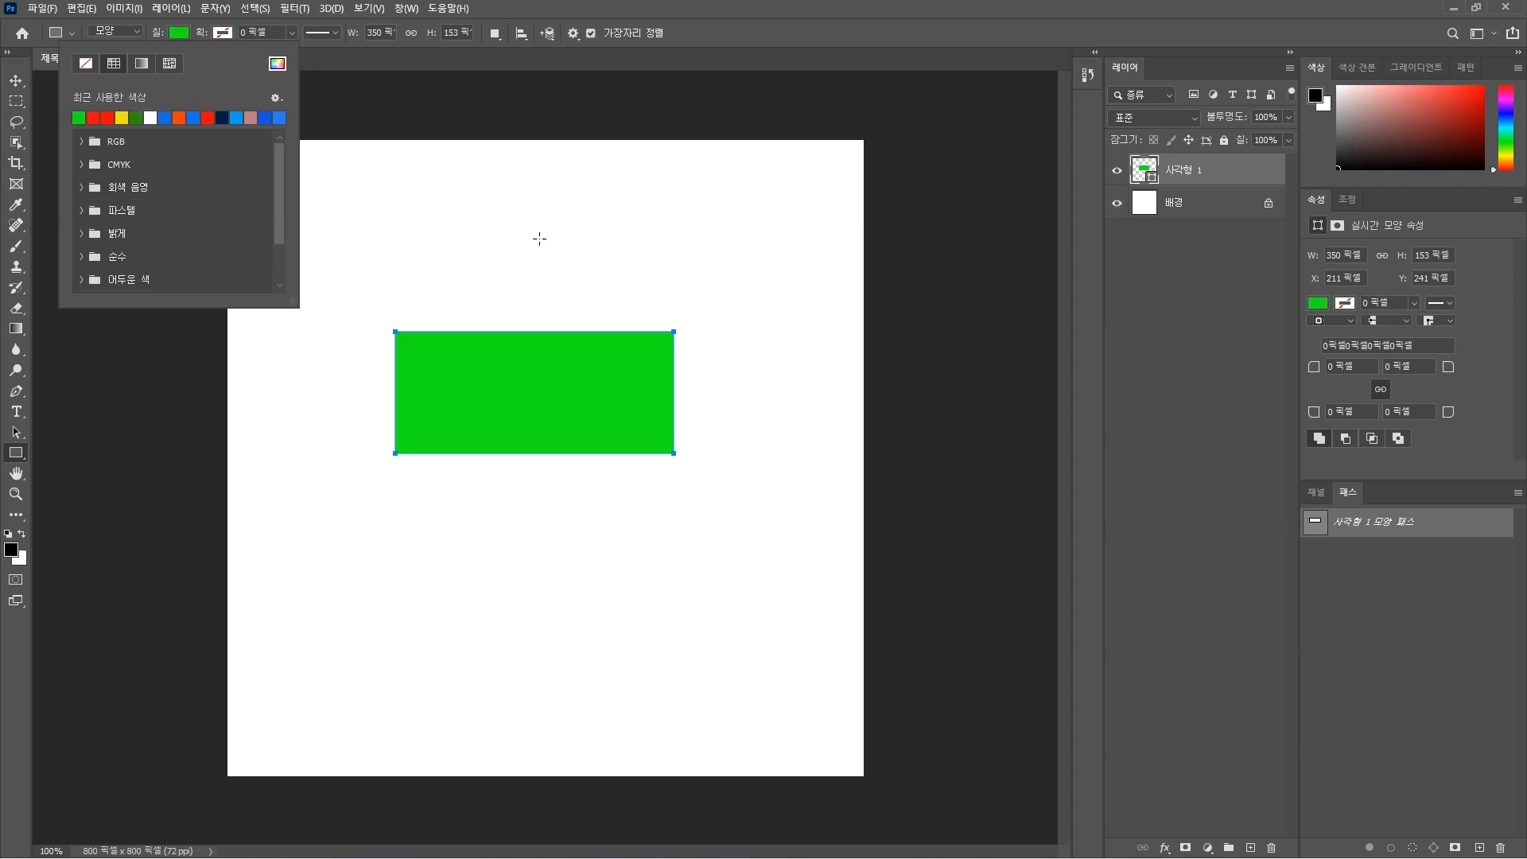
left_click(632, 12)
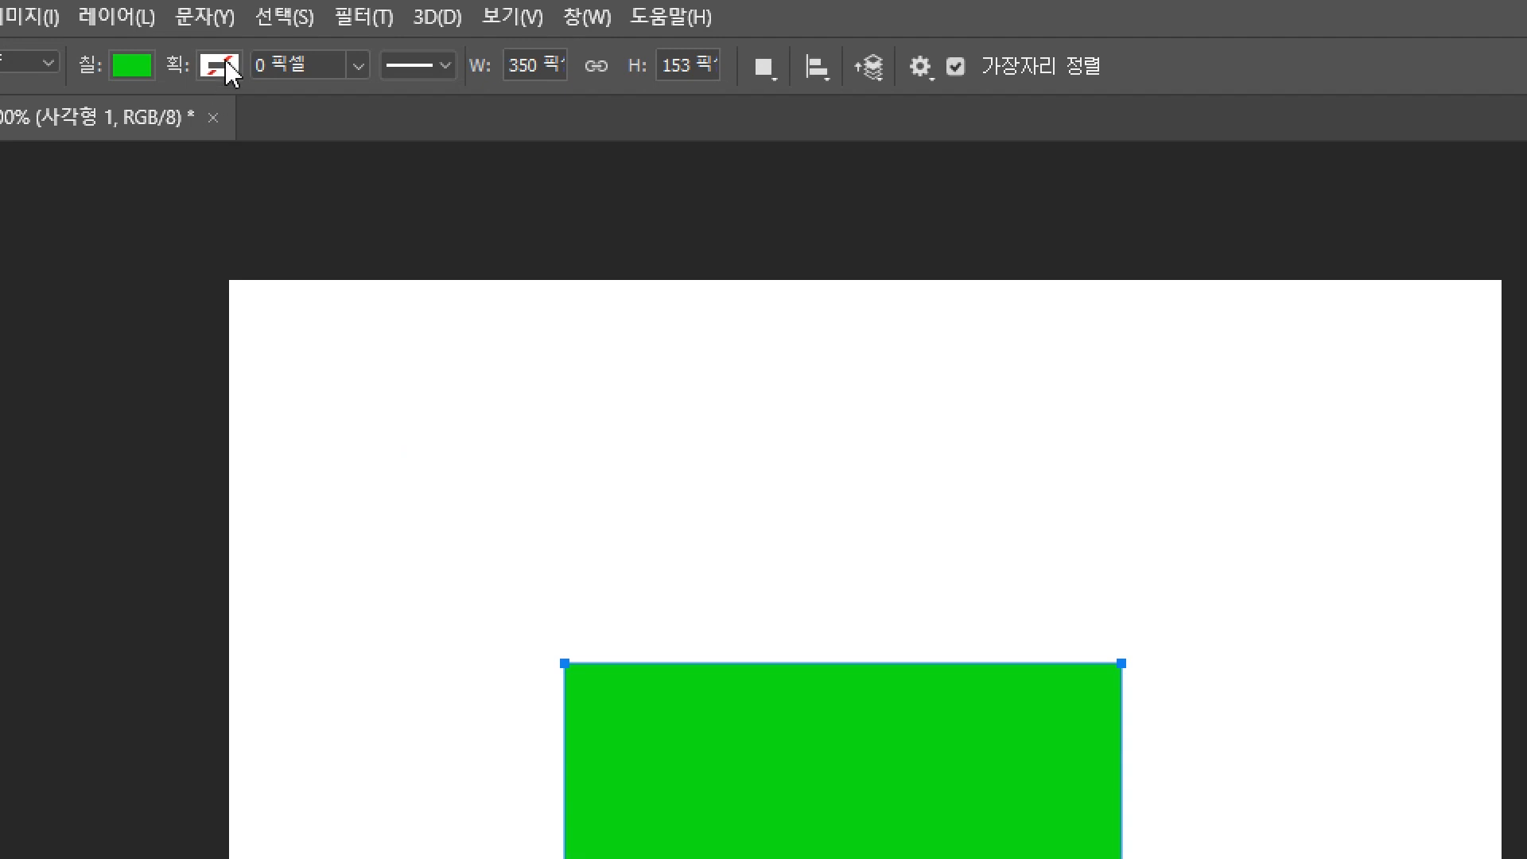
Give the green rectangle a red stroke 10 px wide
left_click(220, 66)
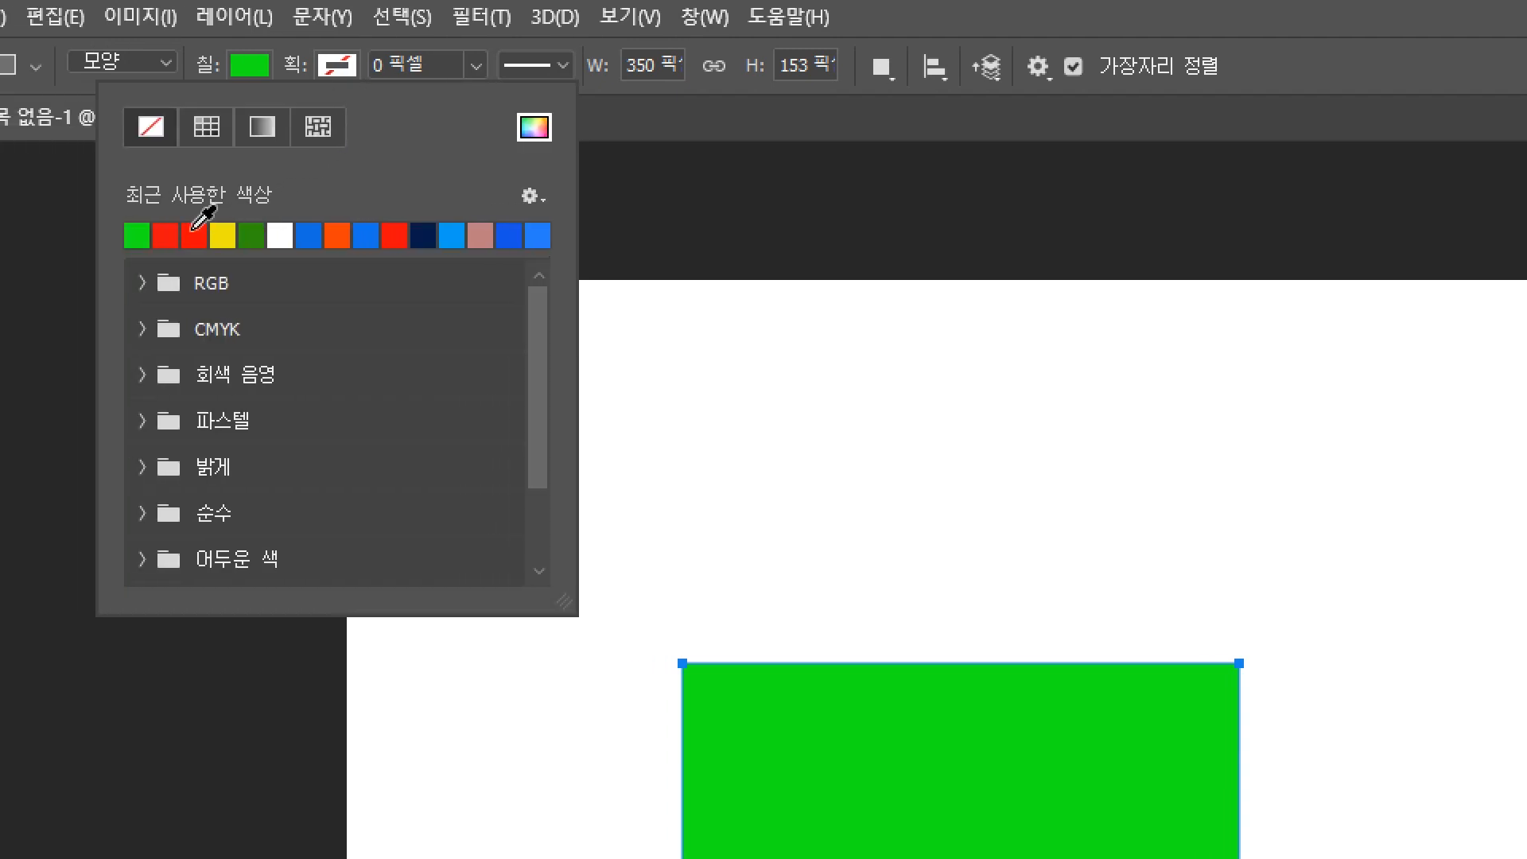
left_click(194, 230)
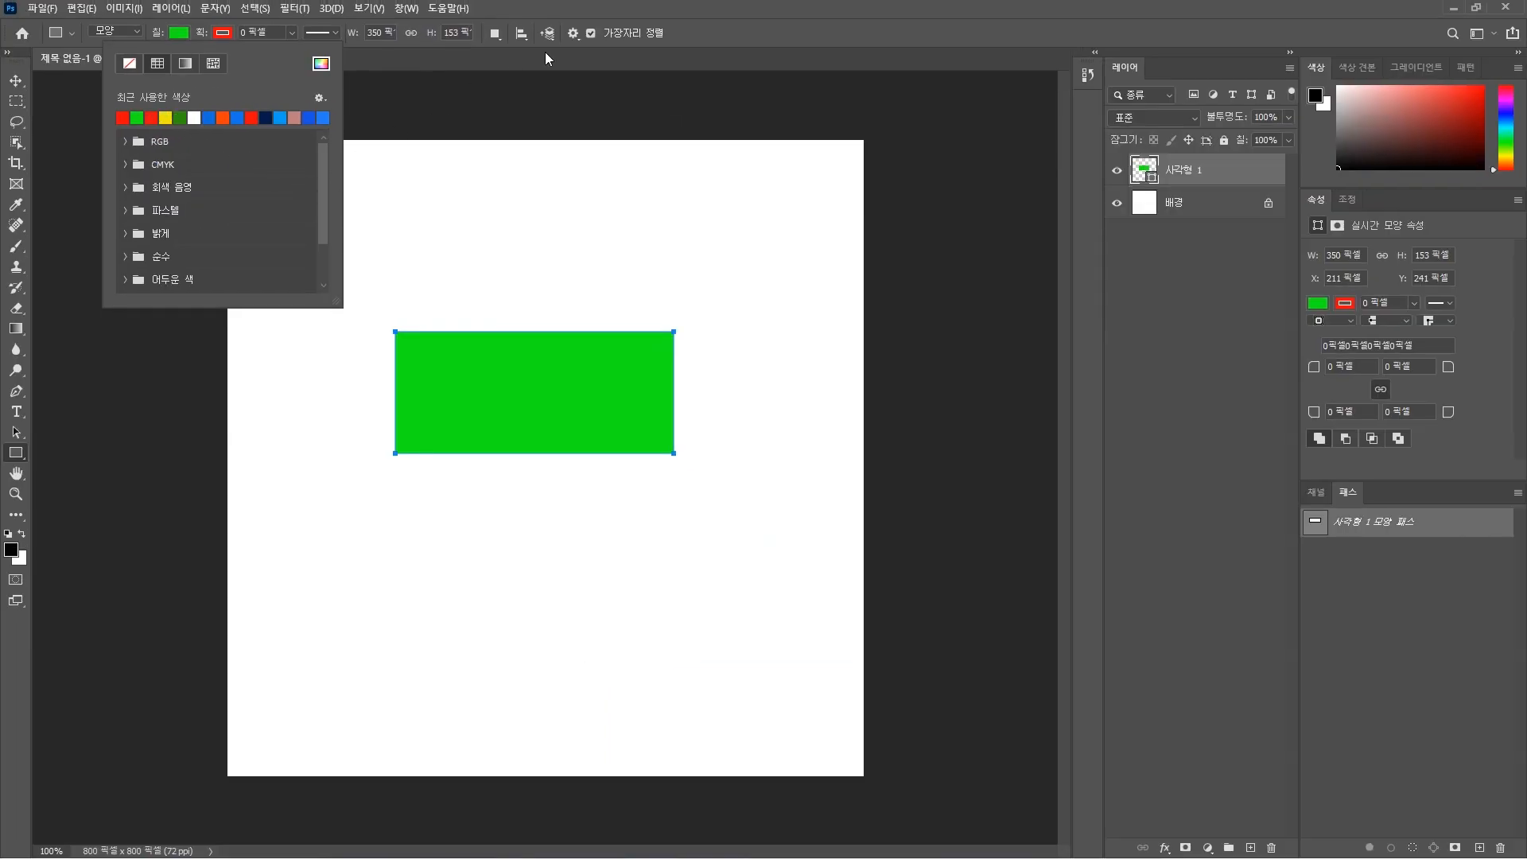
left_click(580, 15)
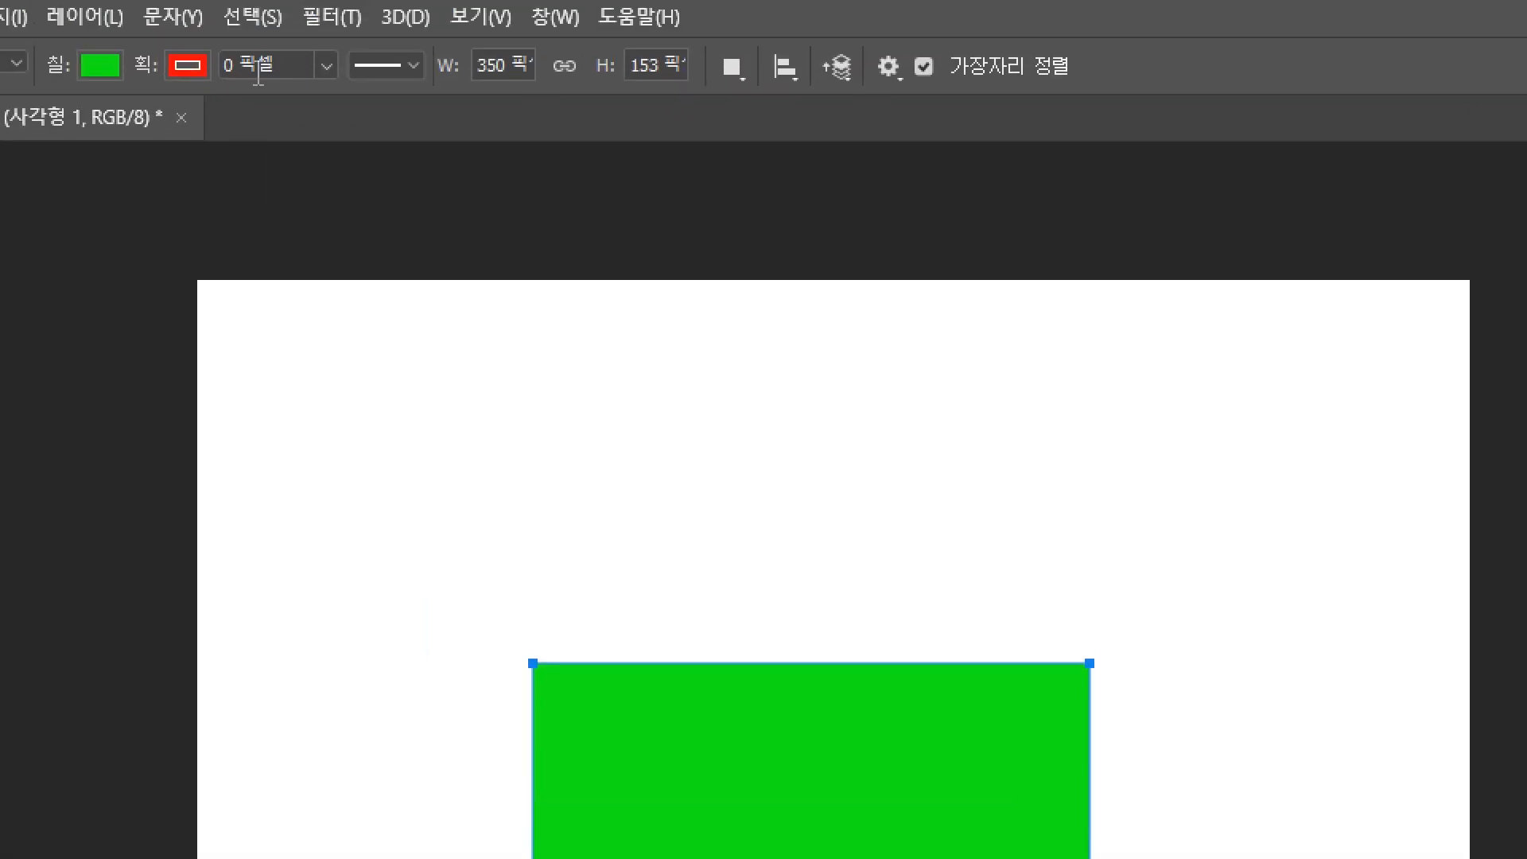
left_click(326, 66)
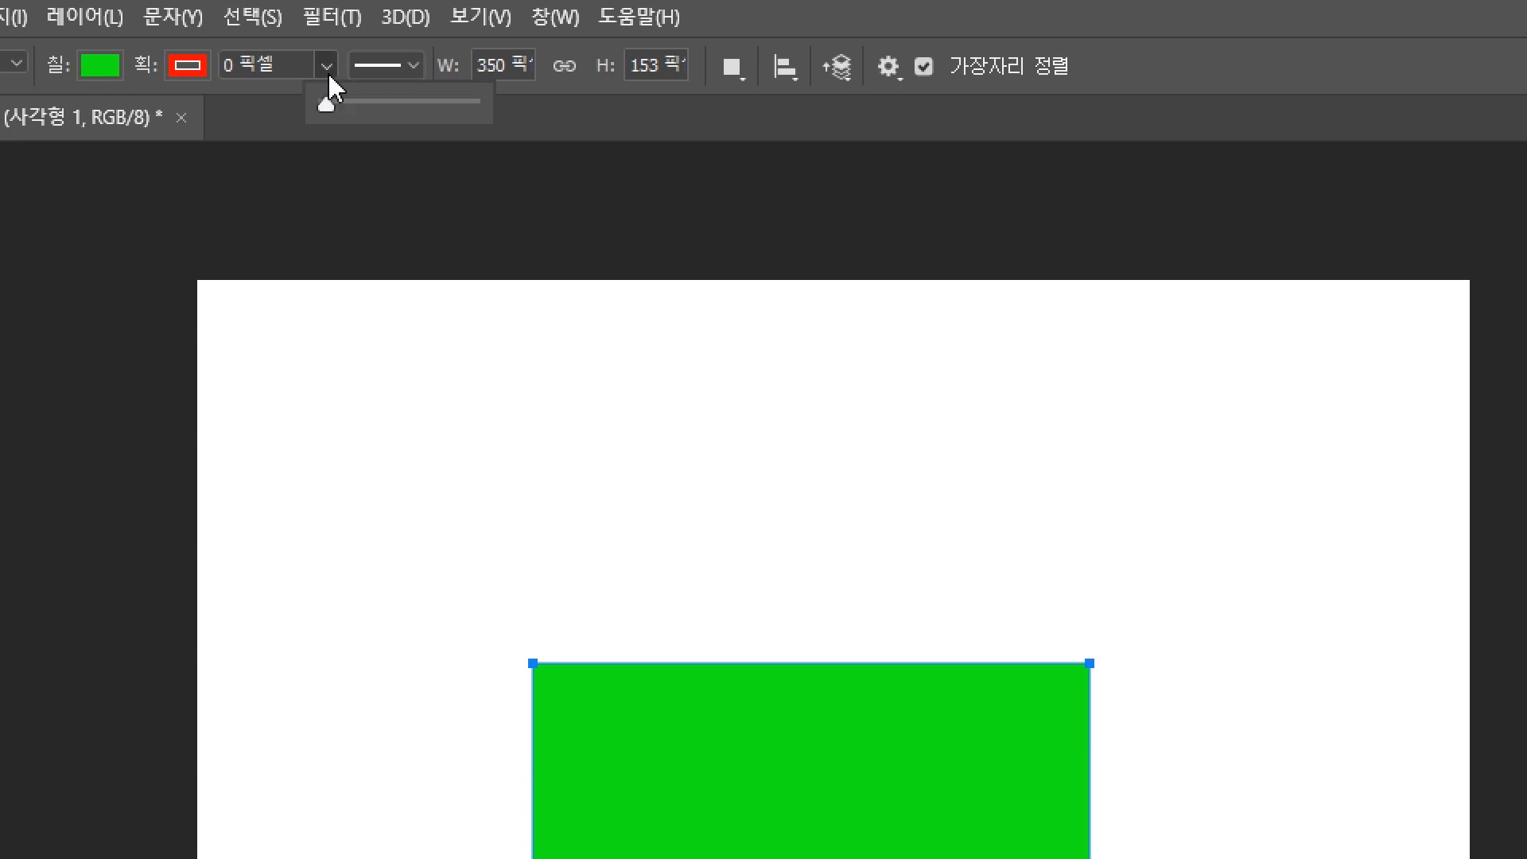
left_click_drag(242, 62, 212, 59)
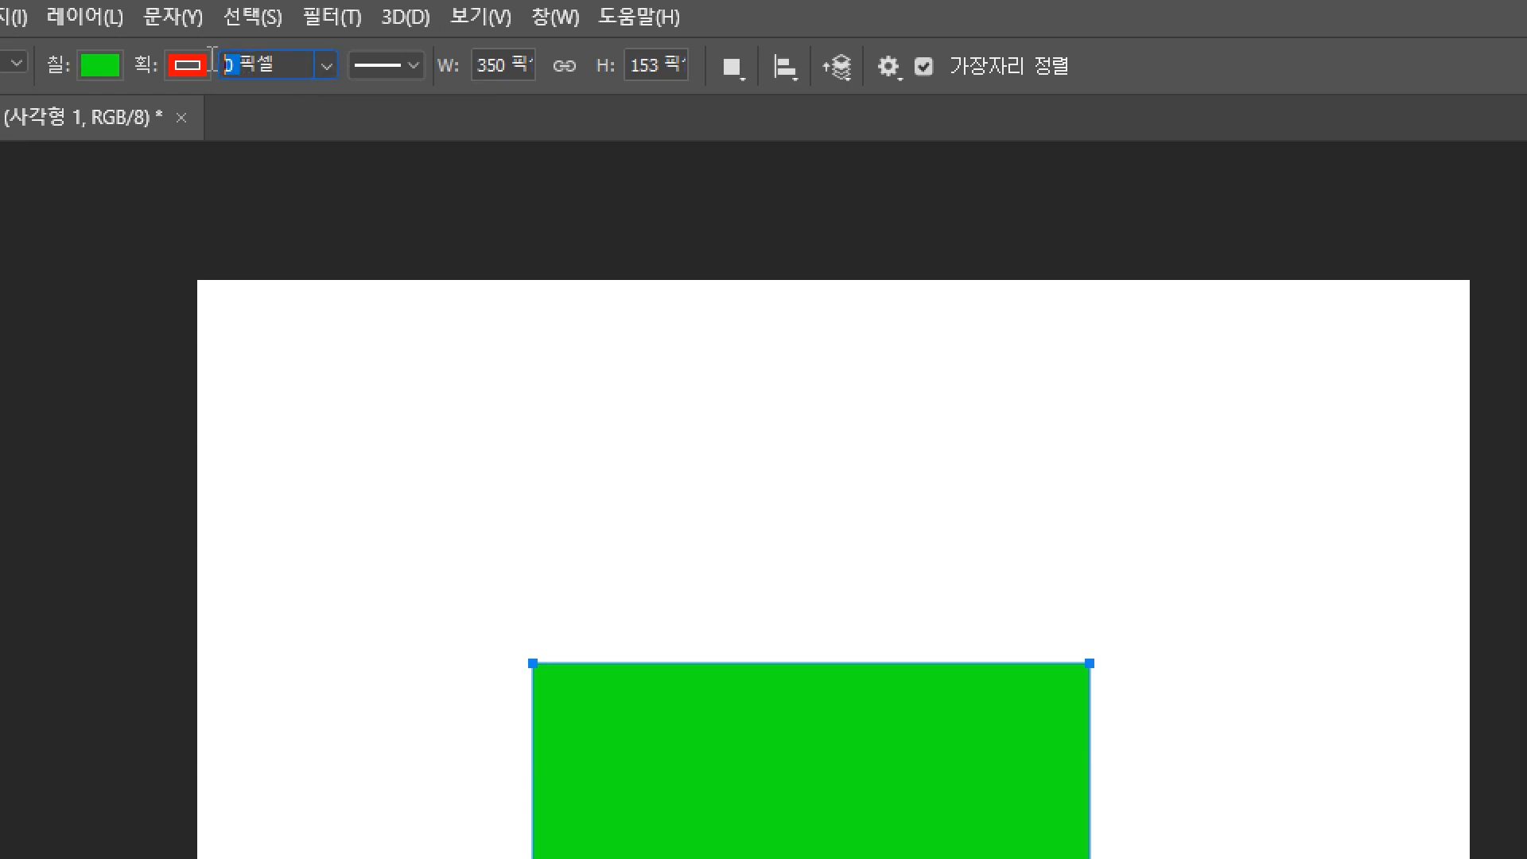
type("10")
key("Return")
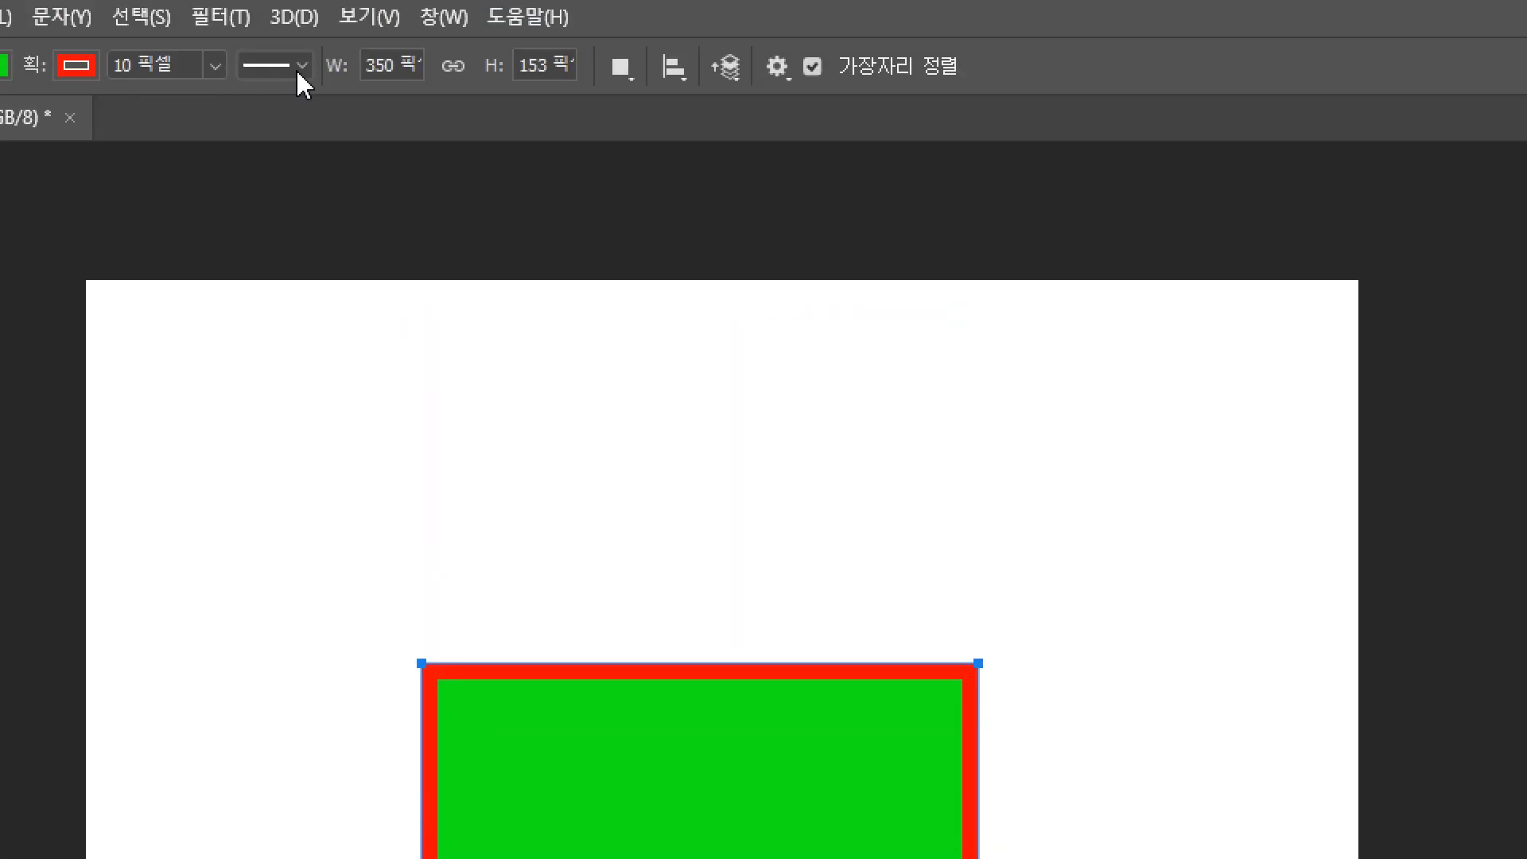
Try the dashed and dotted line styles on the rectangle's red stroke
left_click(299, 68)
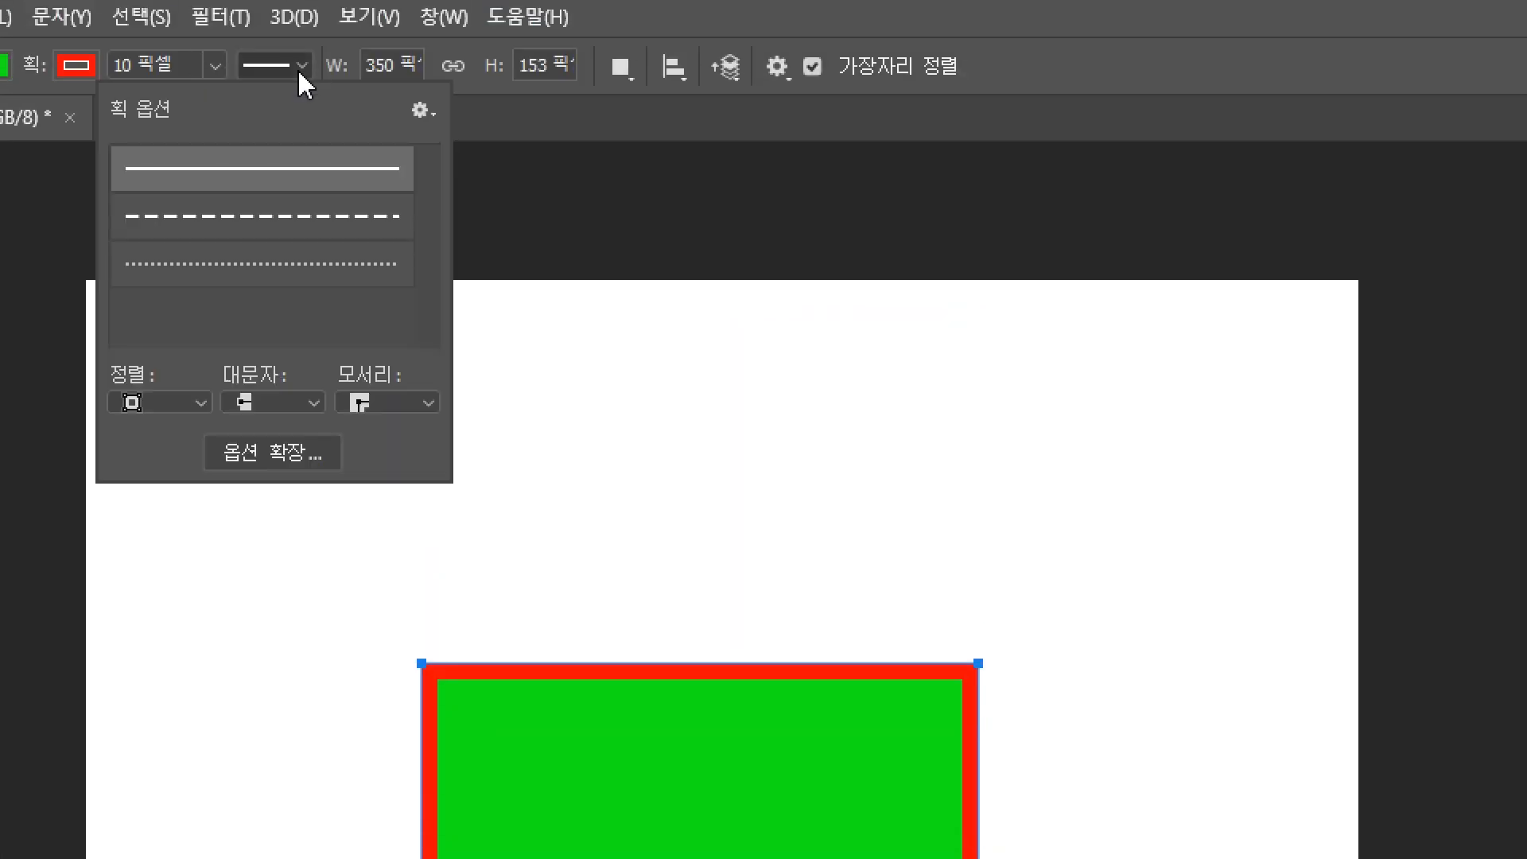
left_click(303, 220)
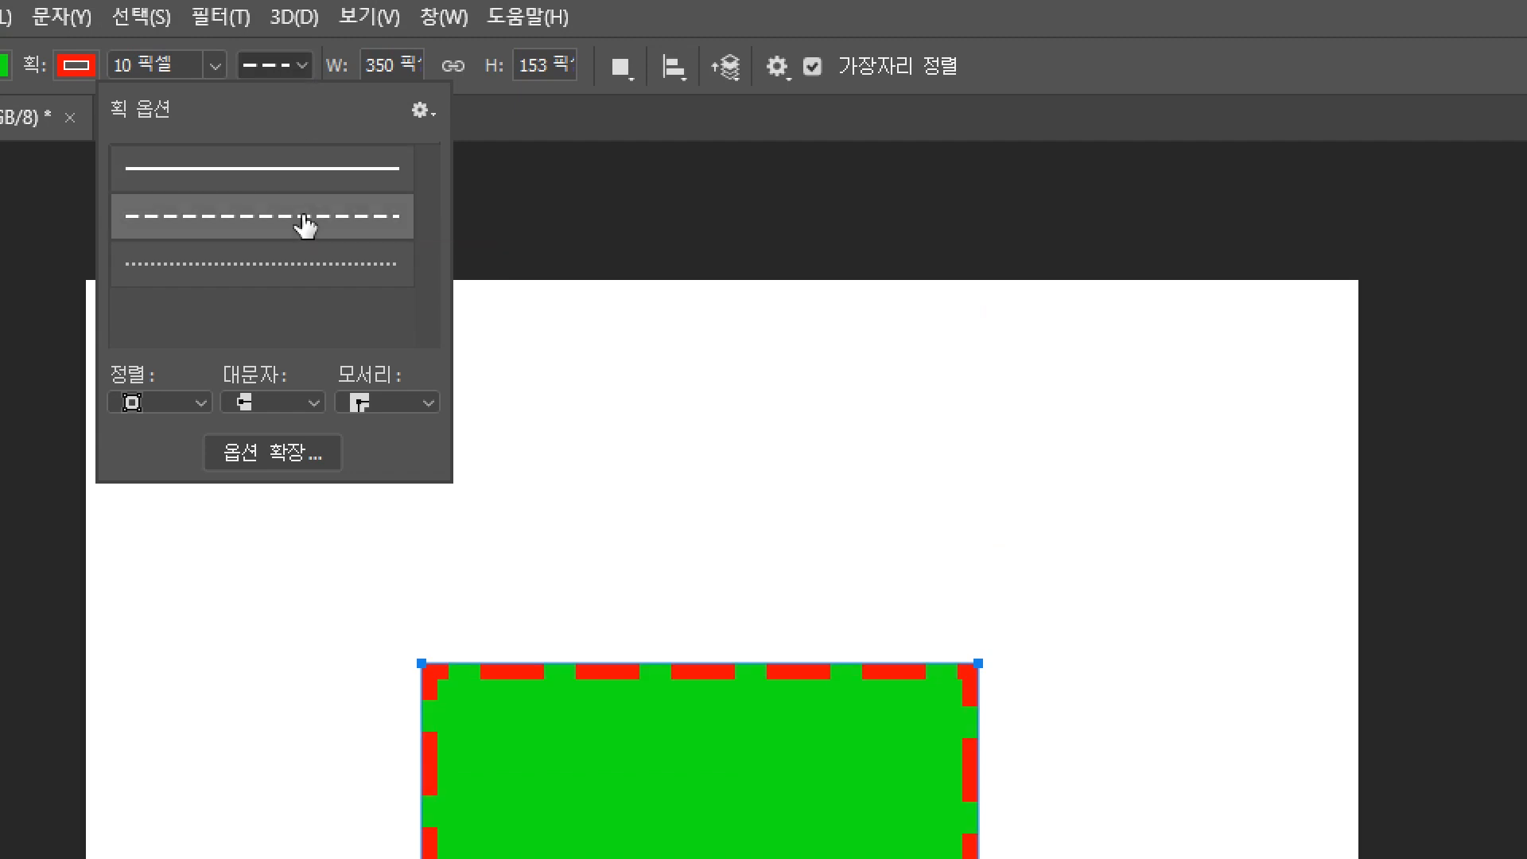
left_click(303, 276)
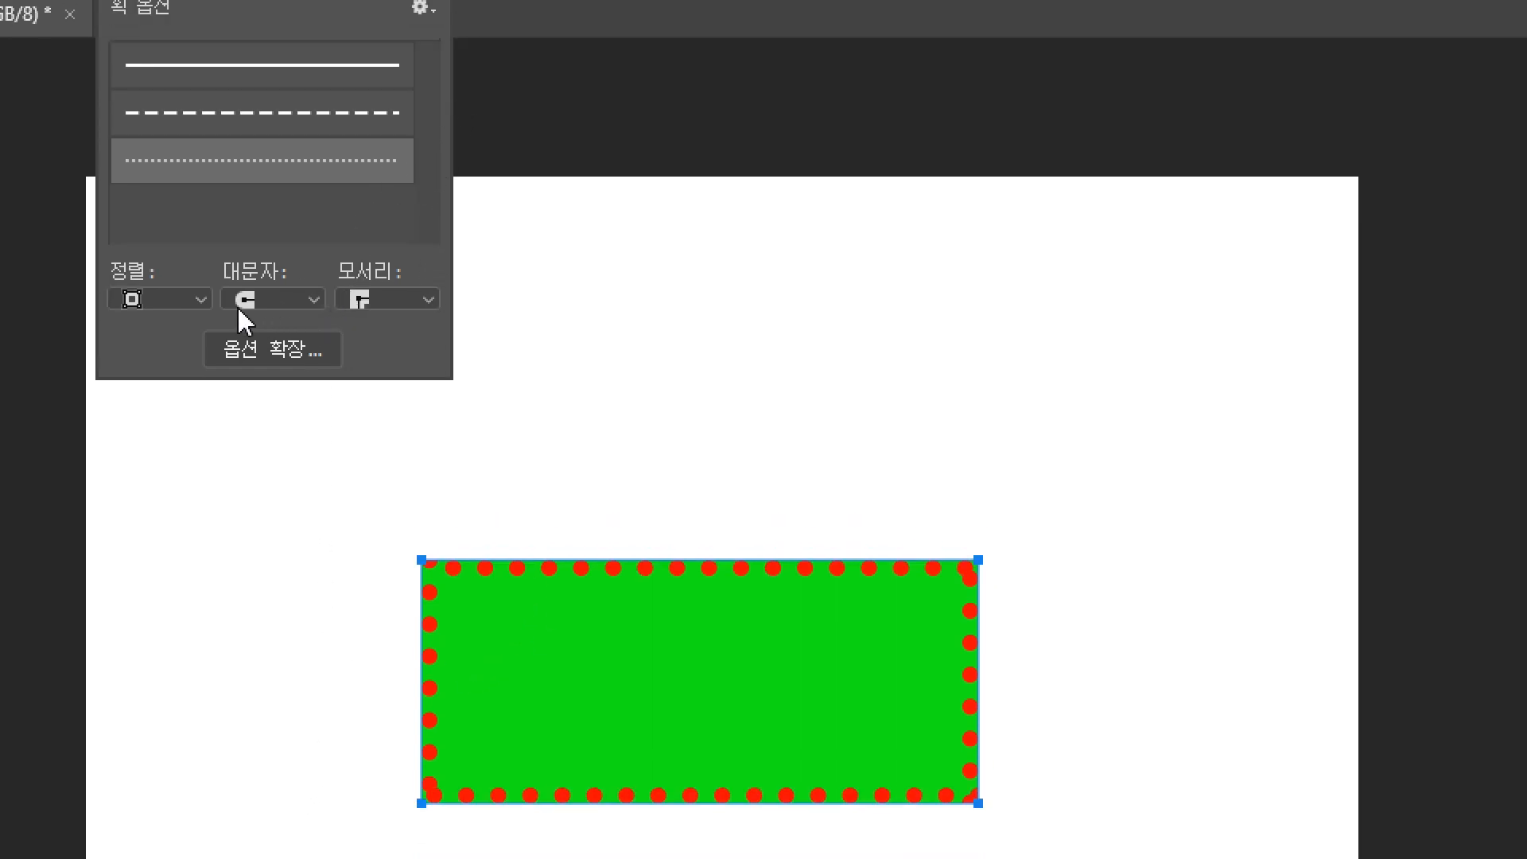
Align the dotted stroke to the center of the rectangle's edge, and then to the outside
left_click(193, 302)
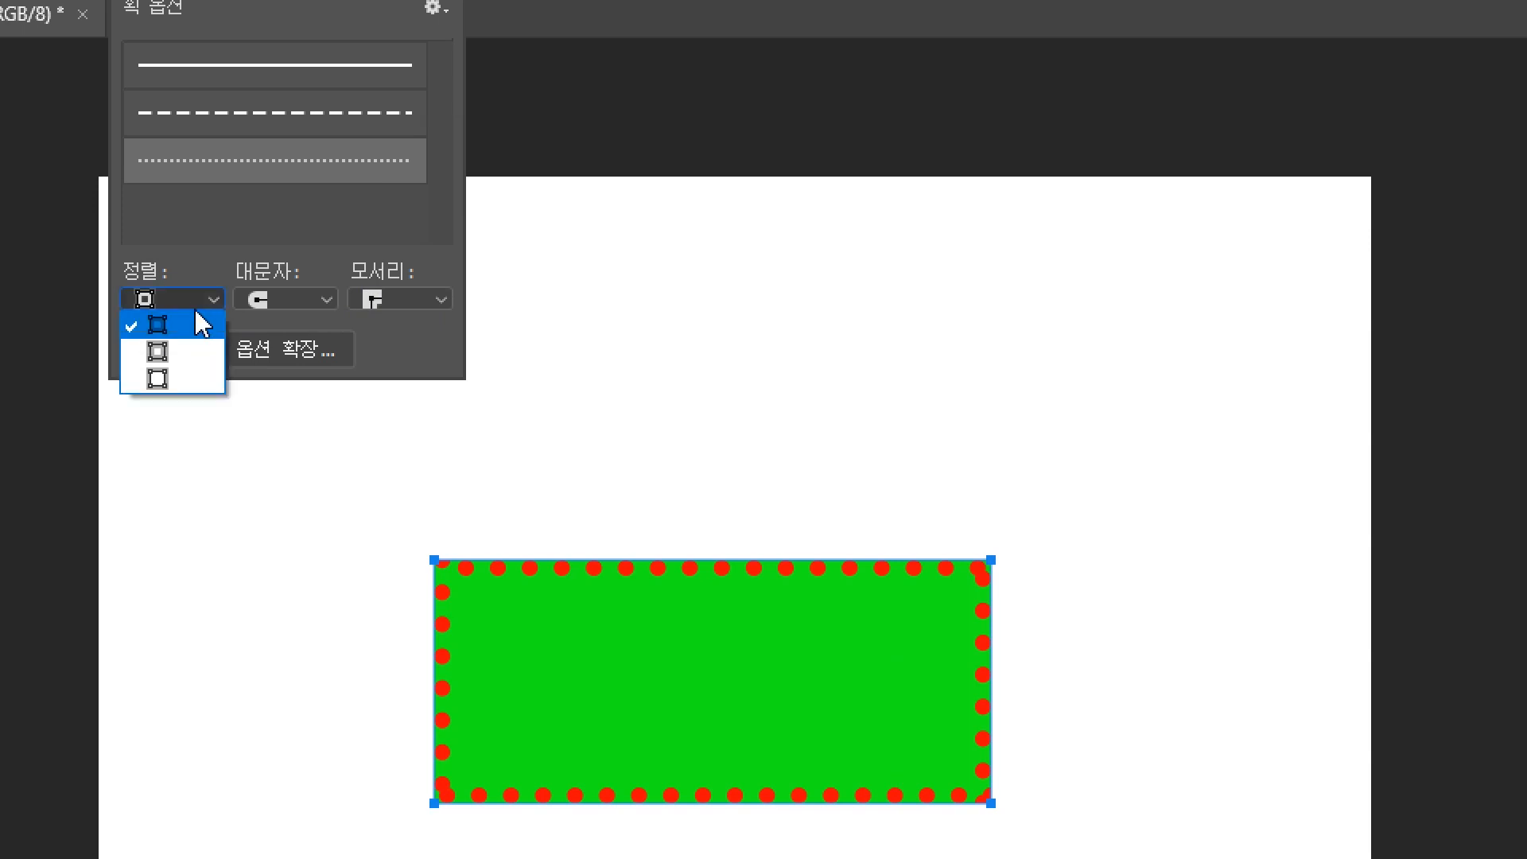
left_click(192, 347)
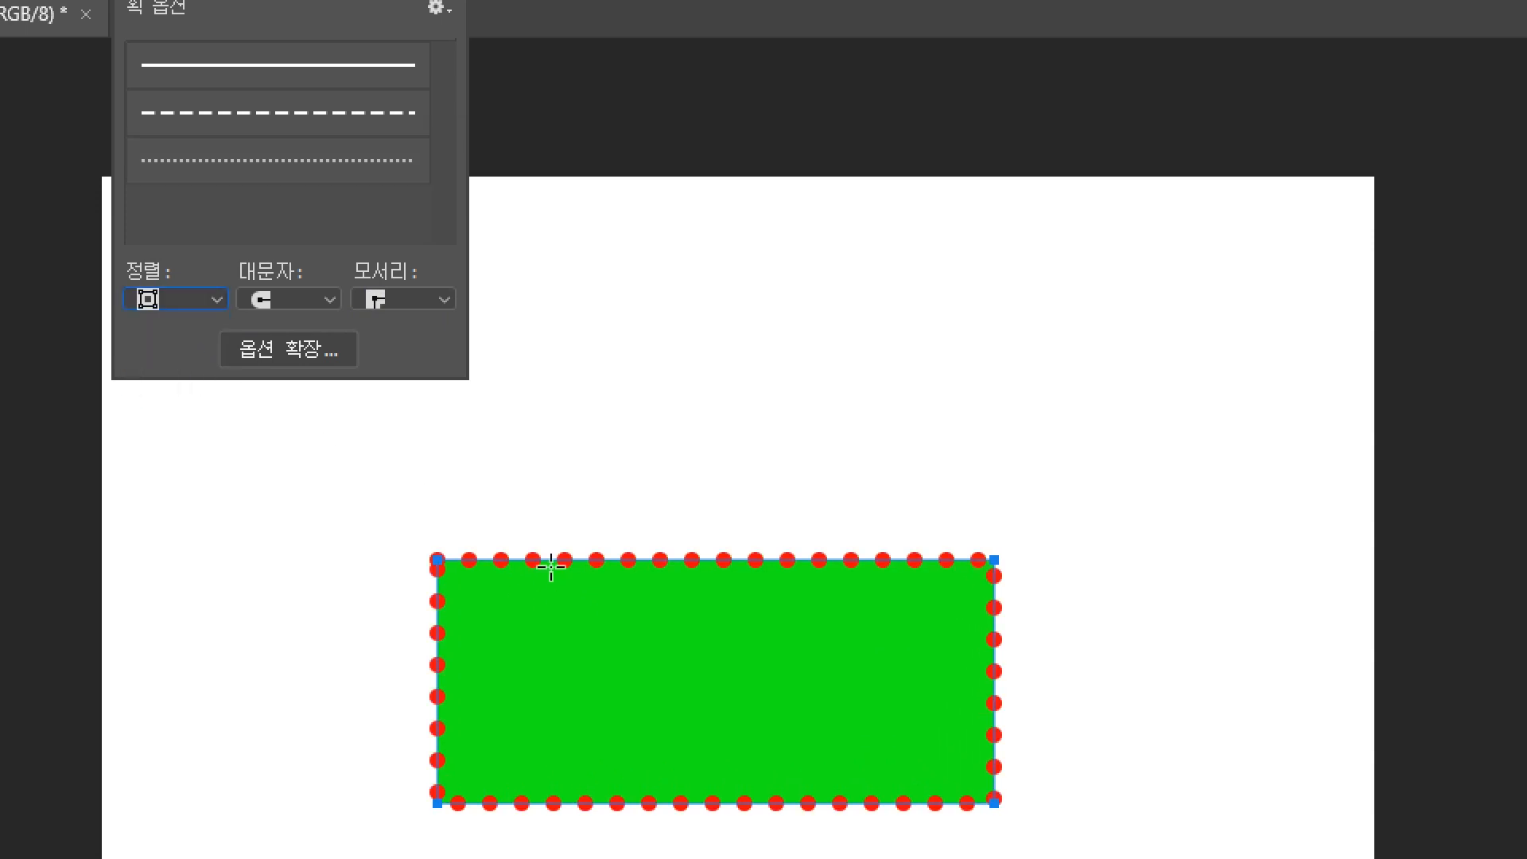
left_click(202, 300)
left_click(189, 380)
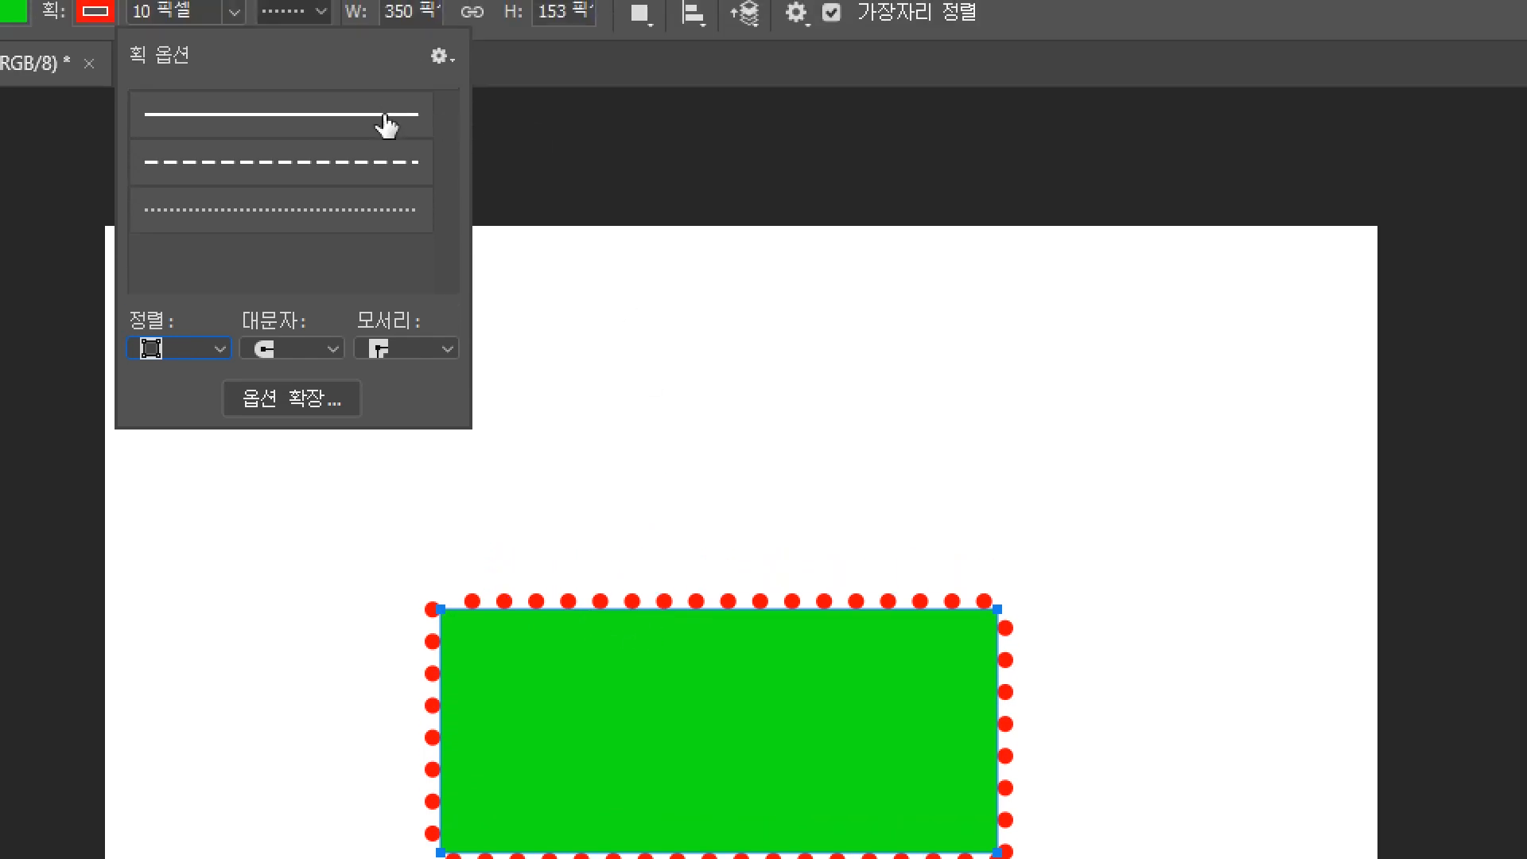
Switch the rectangle's stroke to a solid line and try the inside and center alignments
left_click(387, 126)
left_click(179, 348)
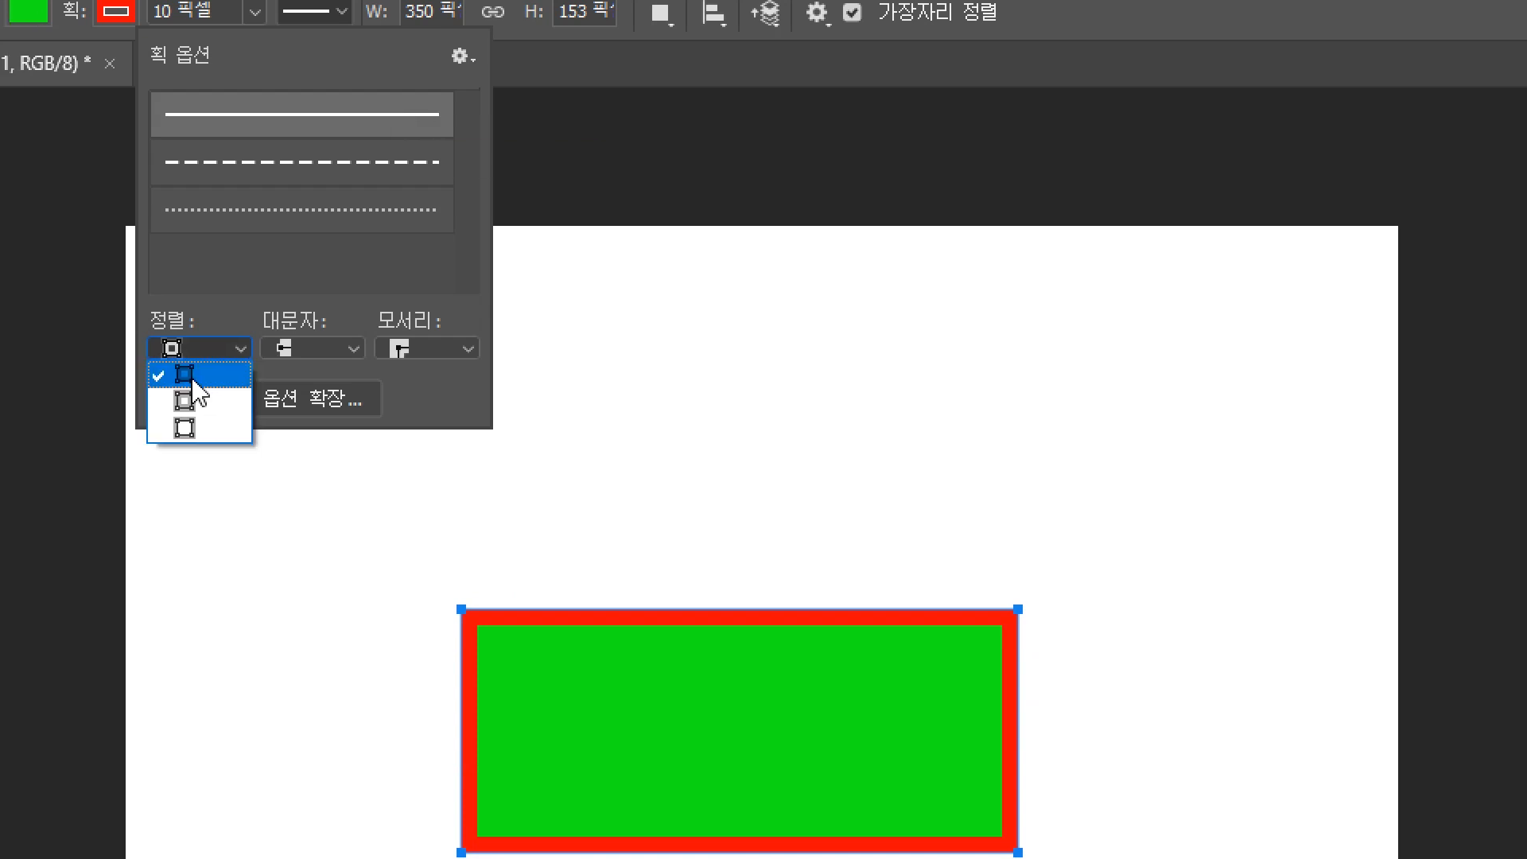
left_click(167, 371)
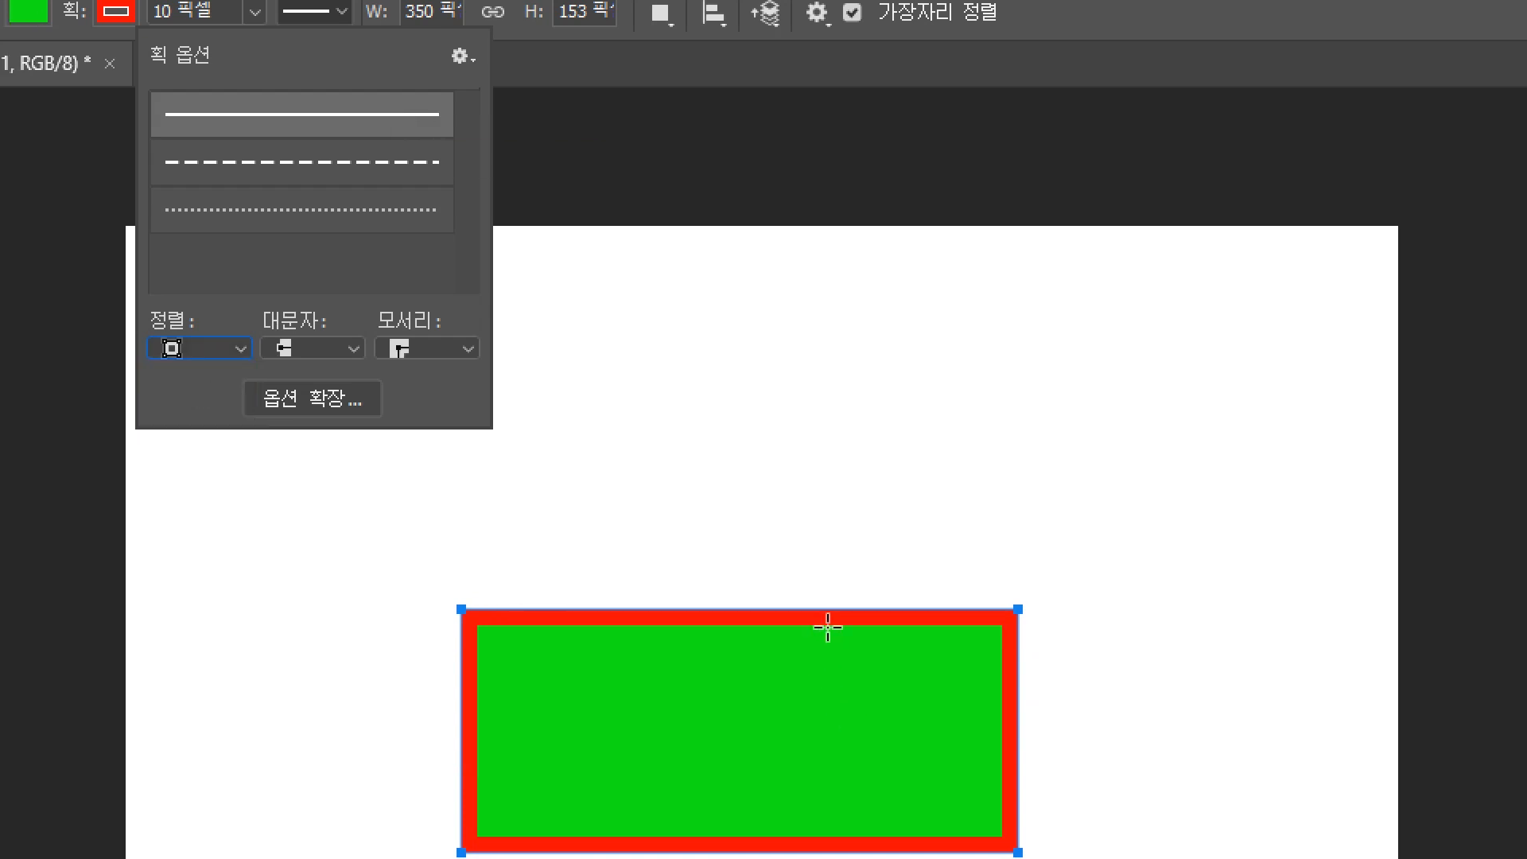
left_click(227, 351)
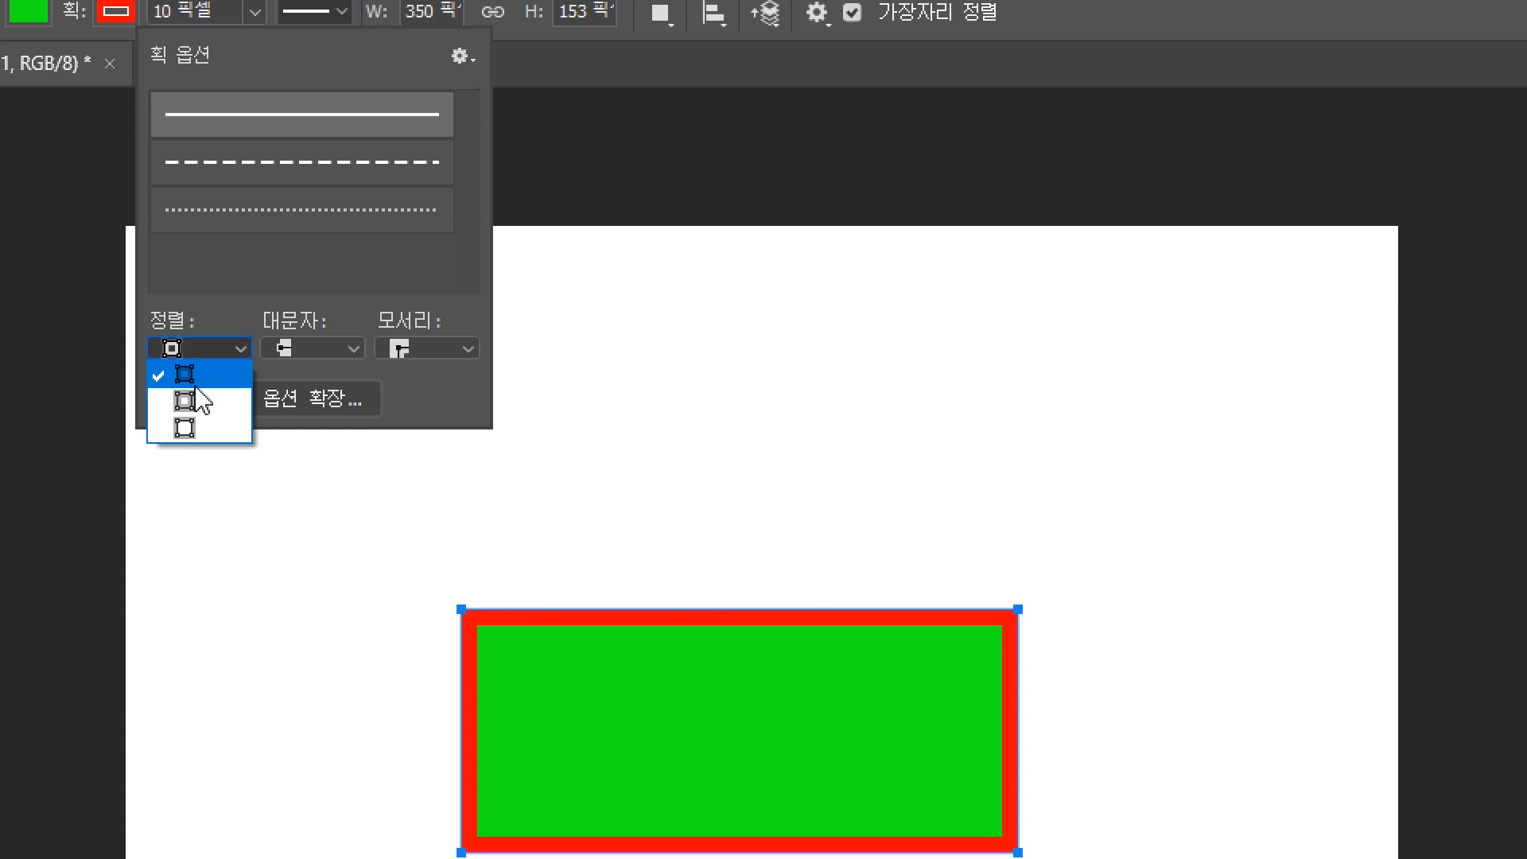
left_click(199, 395)
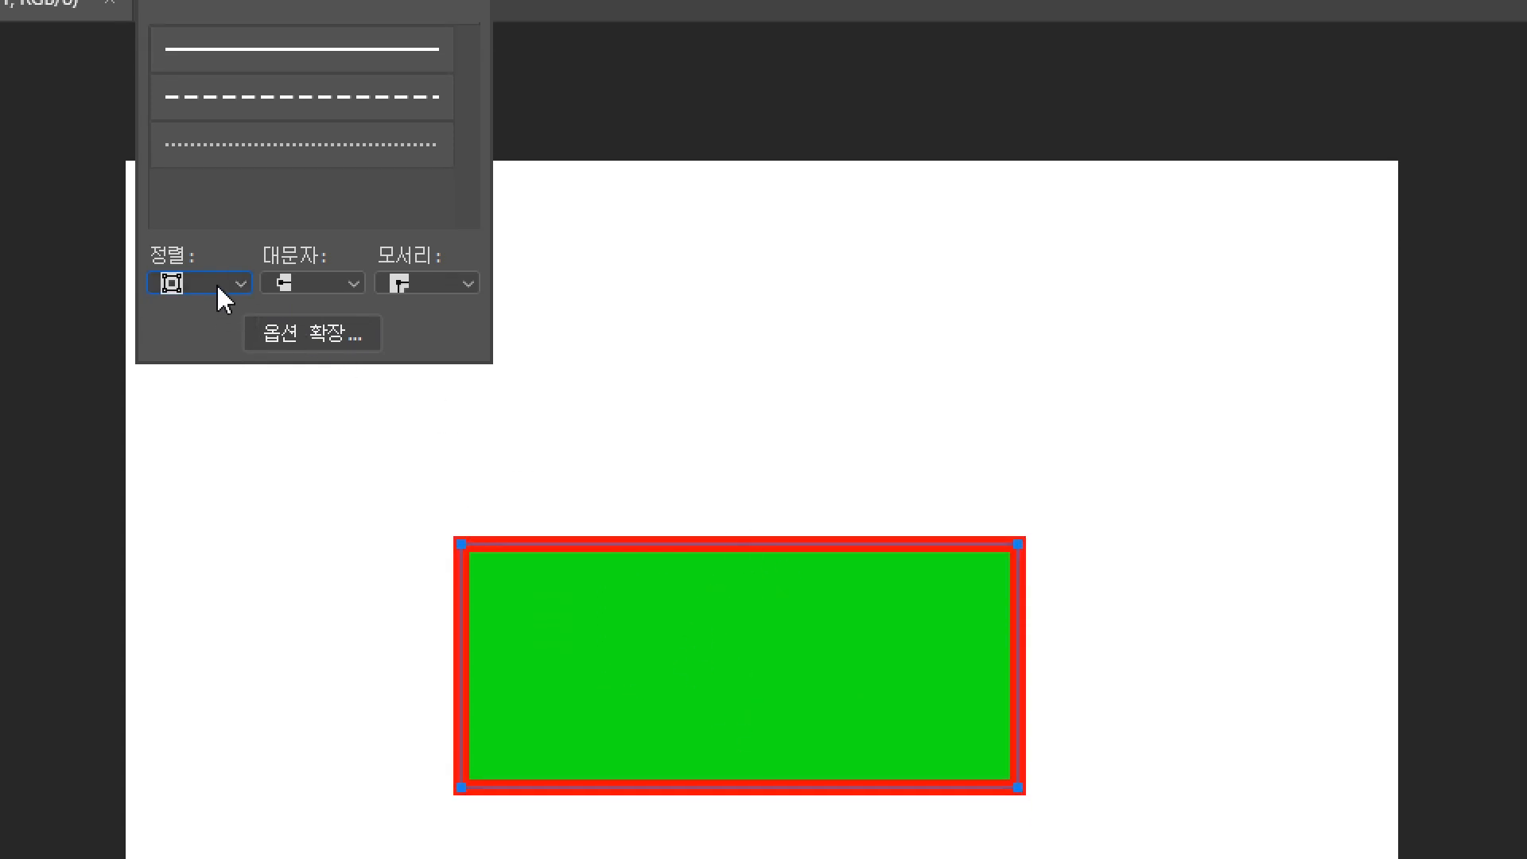
Align the solid red stroke to the outside of the rectangle and set its corners to round
left_click(217, 285)
left_click(201, 362)
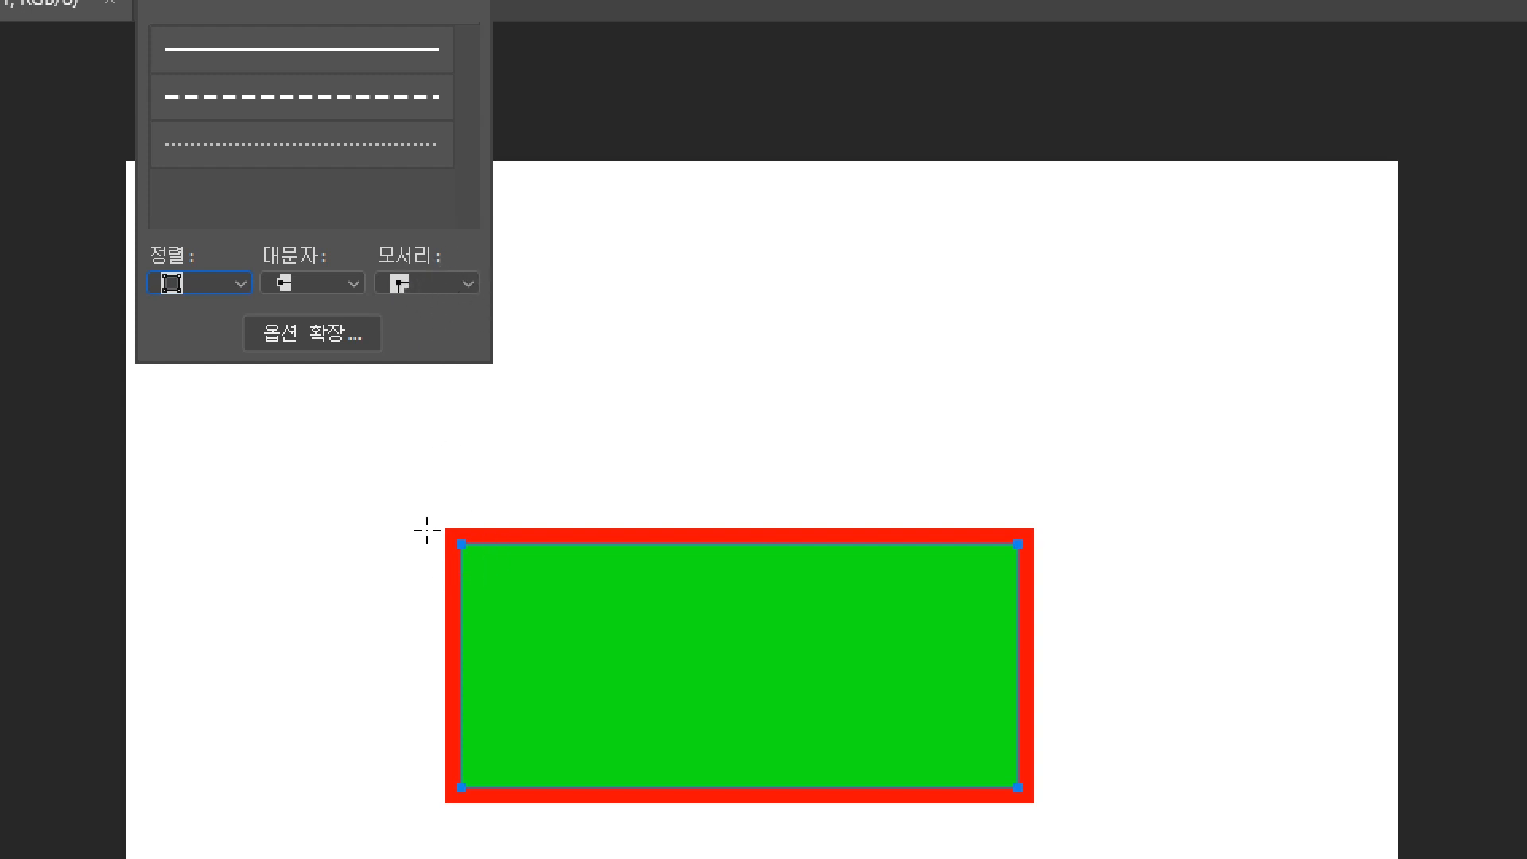
left_click(468, 286)
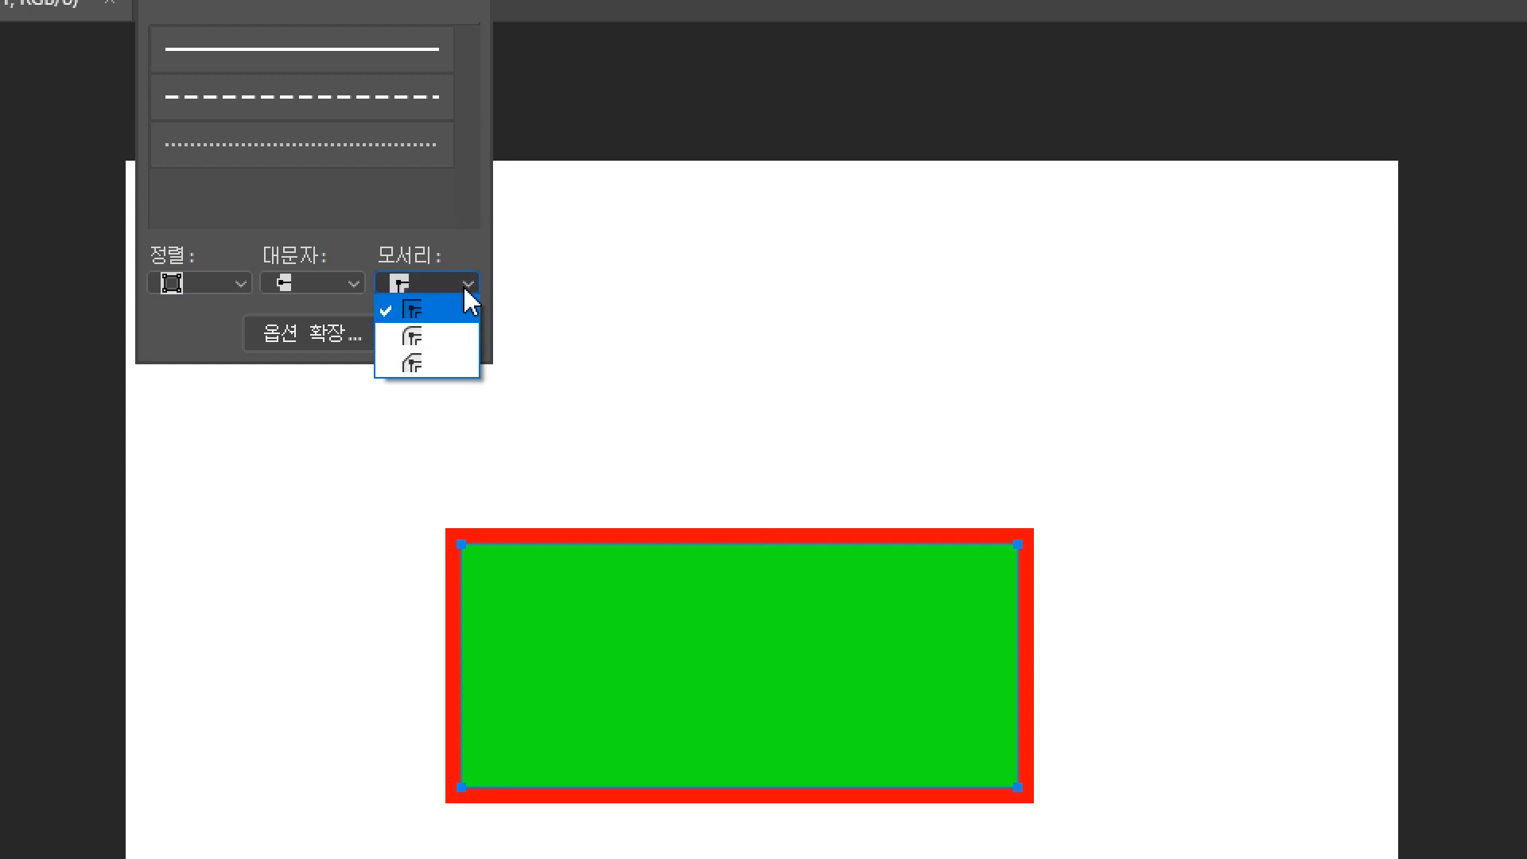
left_click(428, 338)
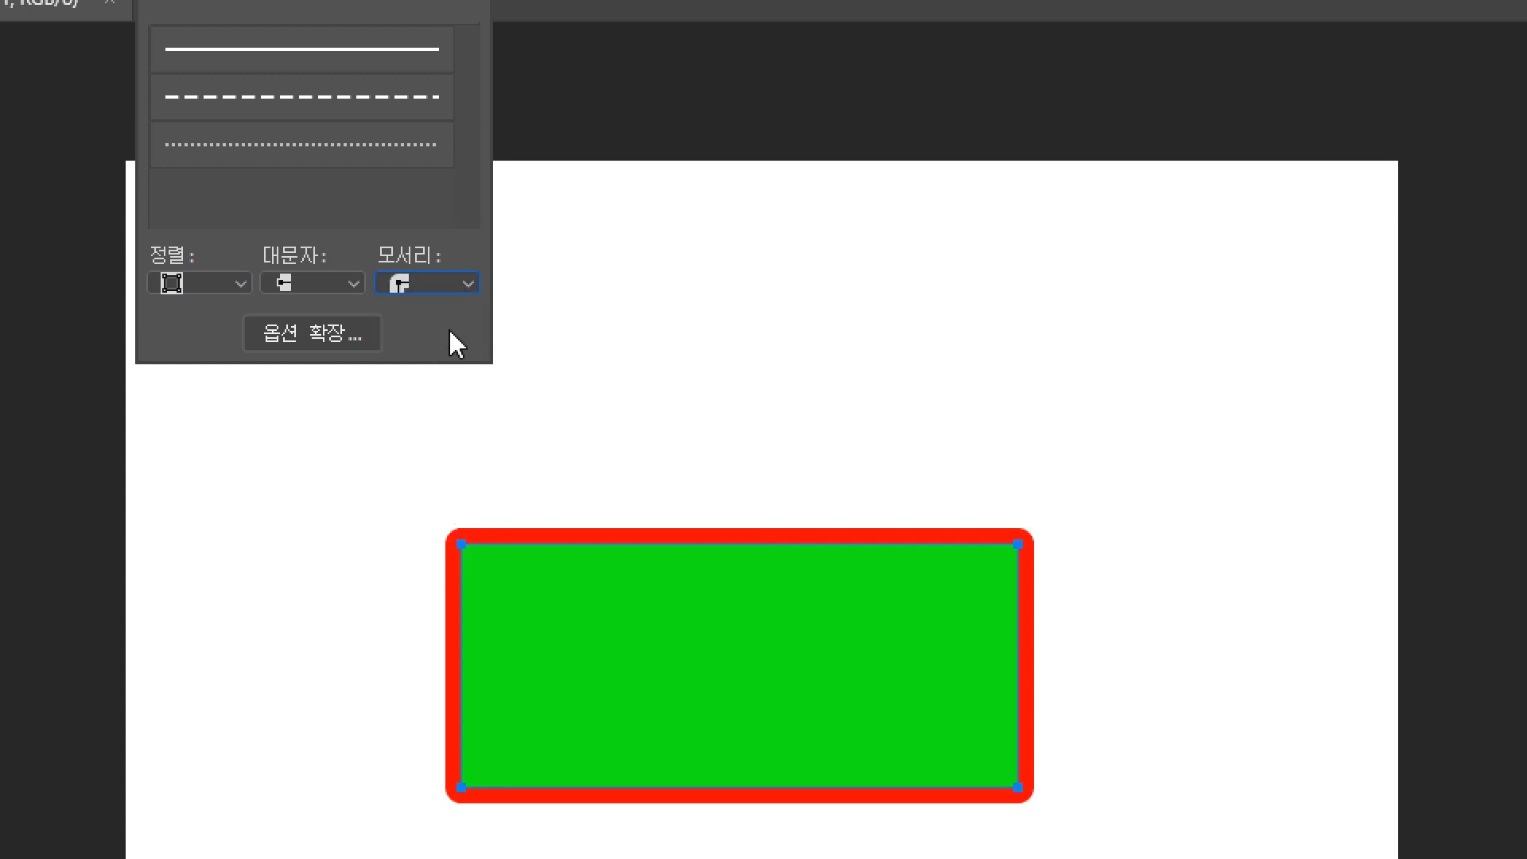
Set the corners of the rectangle's red outside stroke to bevel, and then to miter
left_click(451, 287)
left_click(426, 373)
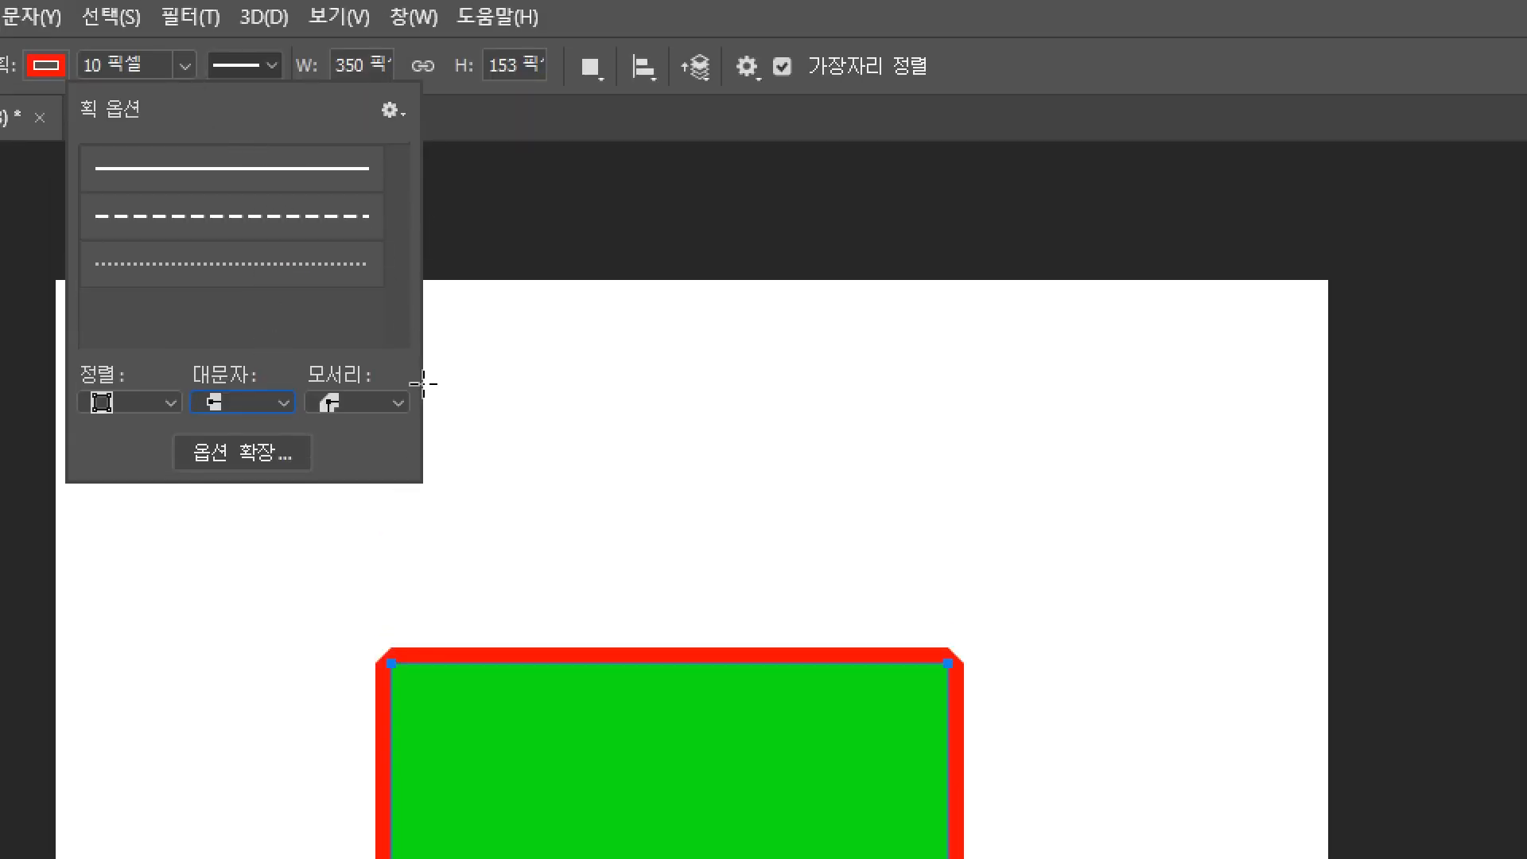
left_click(396, 404)
left_click(364, 430)
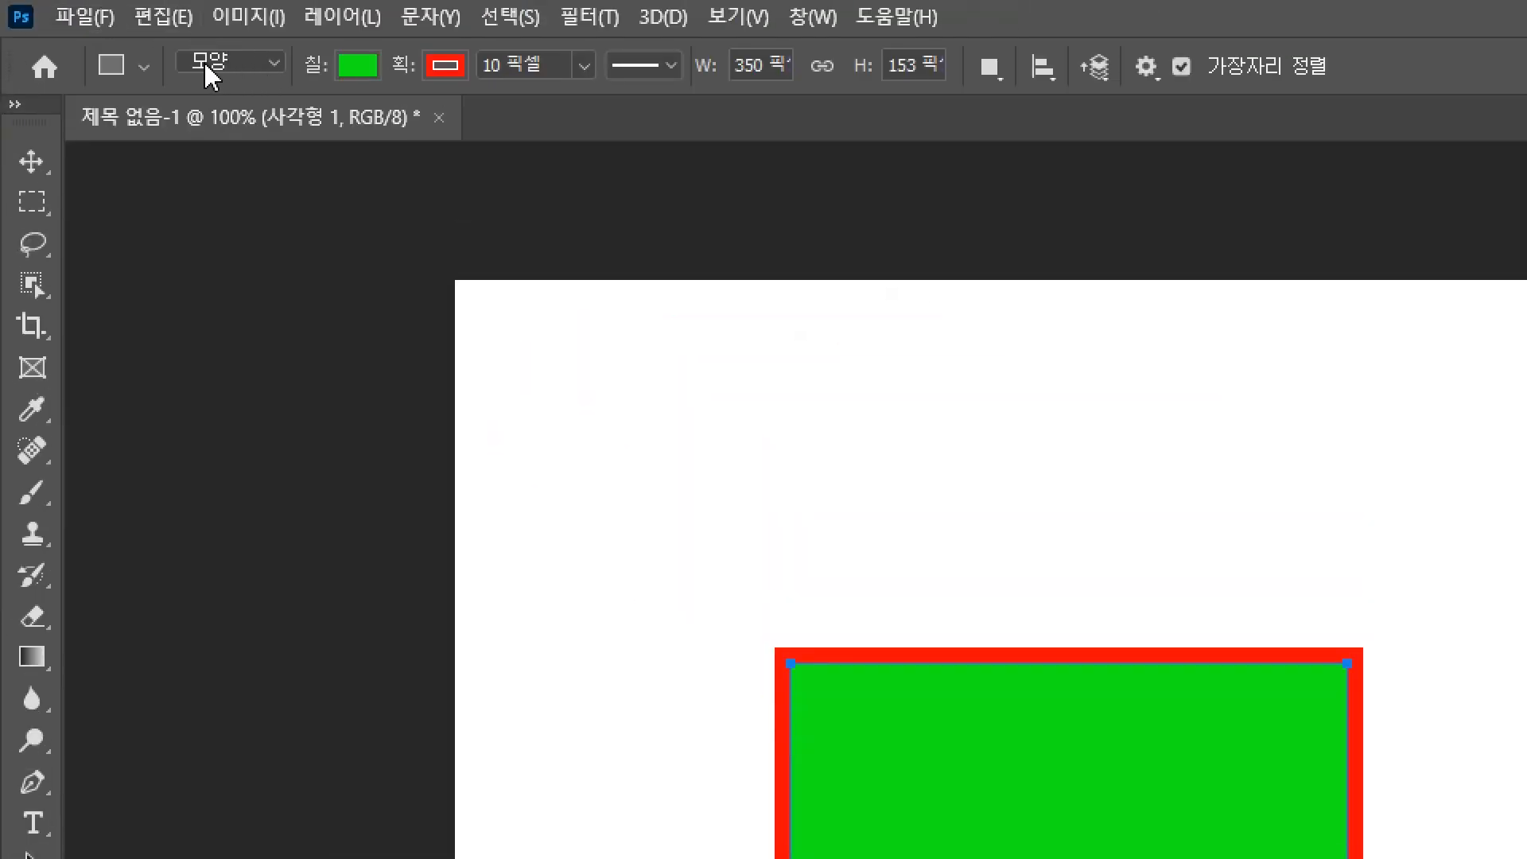
Draw a second rectangle in Shape mode, about 189 × 133 px, below the first green rectangle
left_click(243, 62)
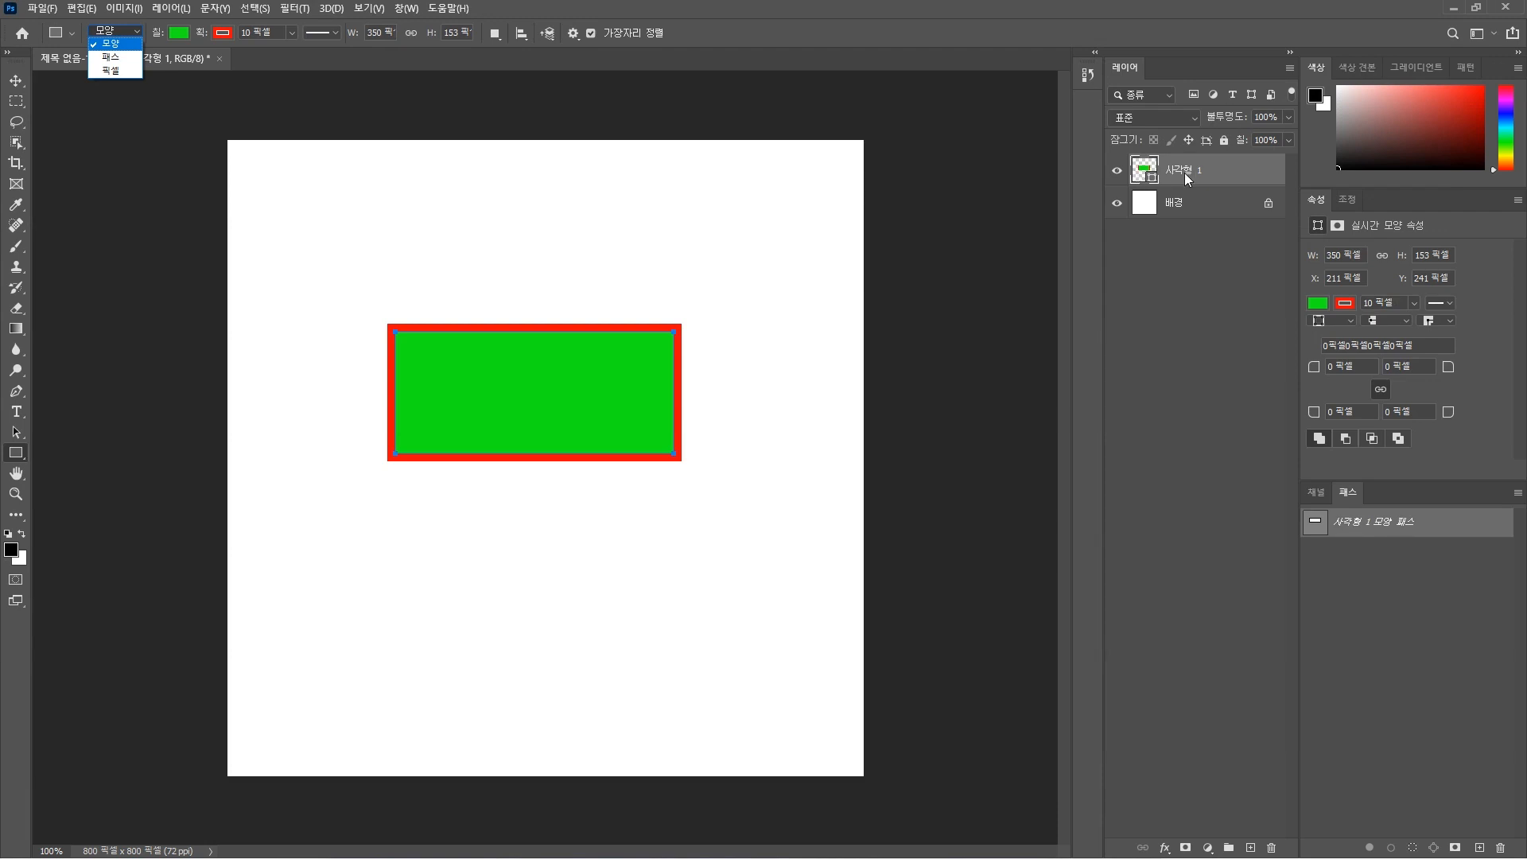
left_click(24, 452)
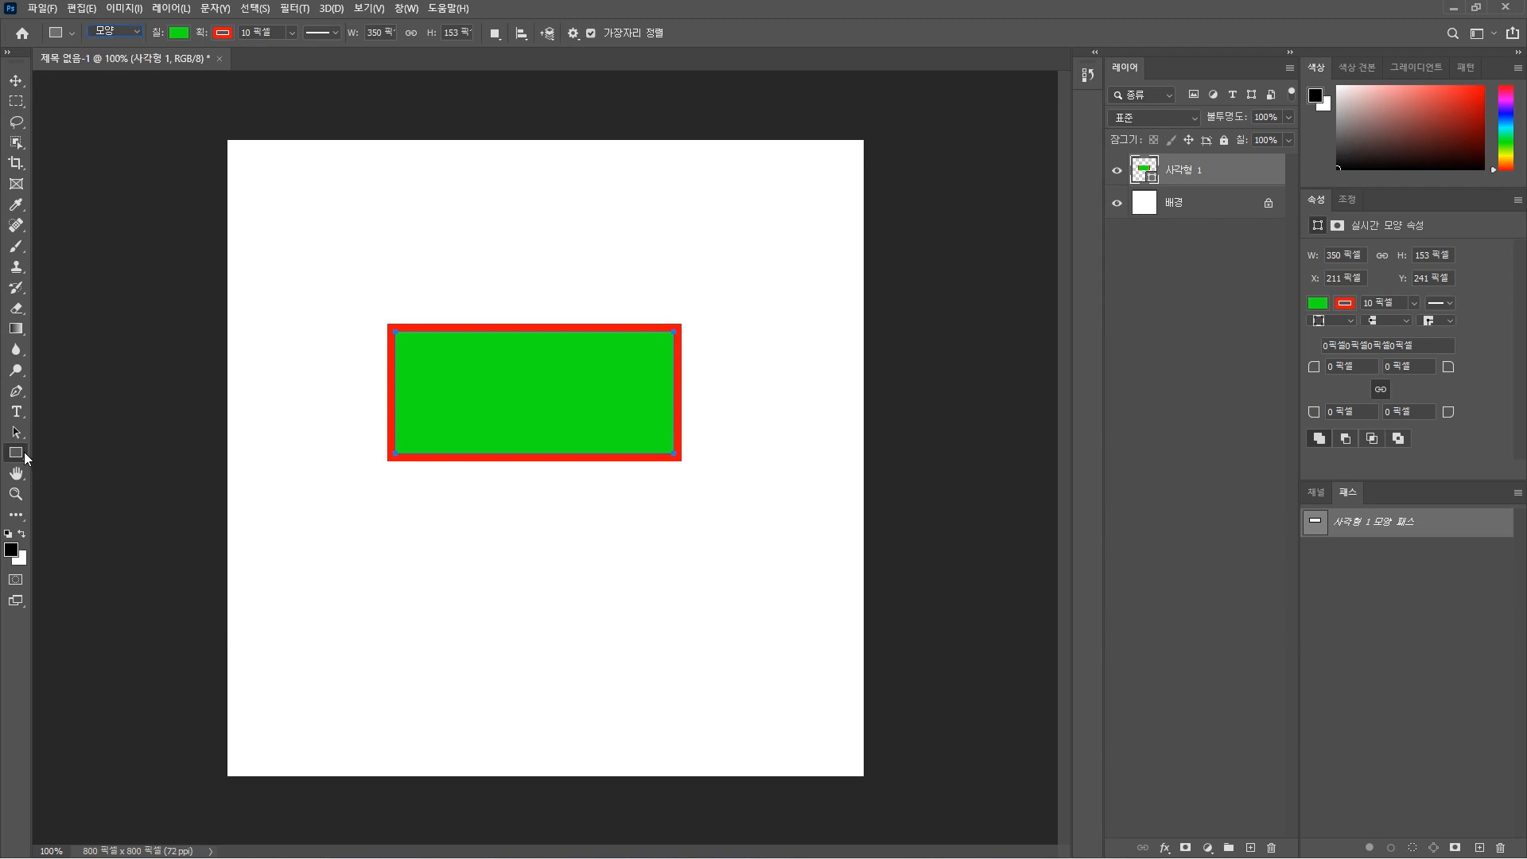
left_click_drag(361, 525, 512, 630)
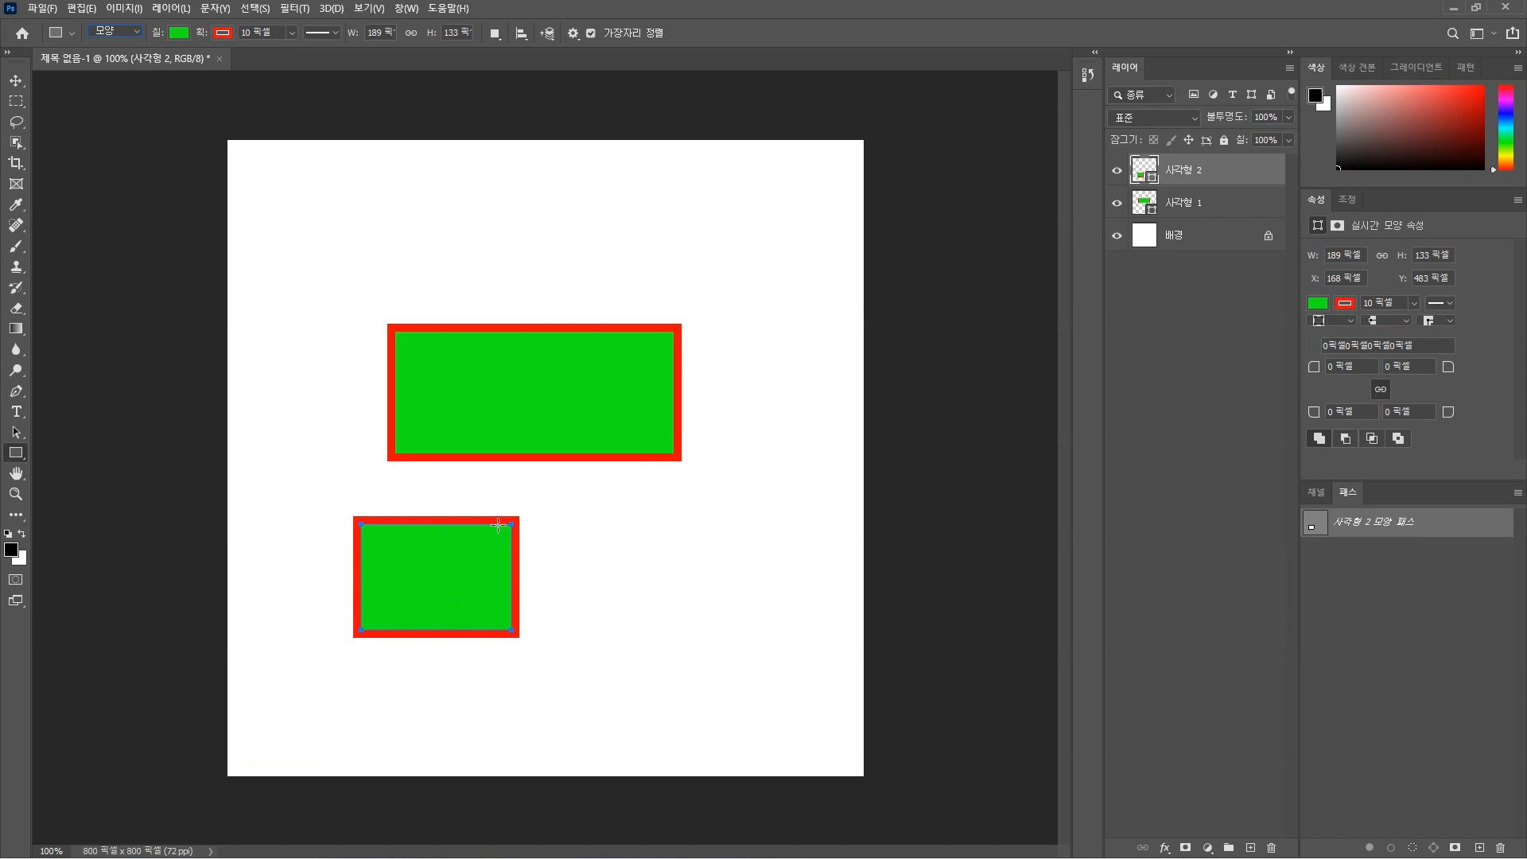
Change the Rectangle tool to Path mode and draw four rectangular paths on the empty canvas areas, the first about 225 × 168 px
left_click(117, 36)
left_click(125, 54)
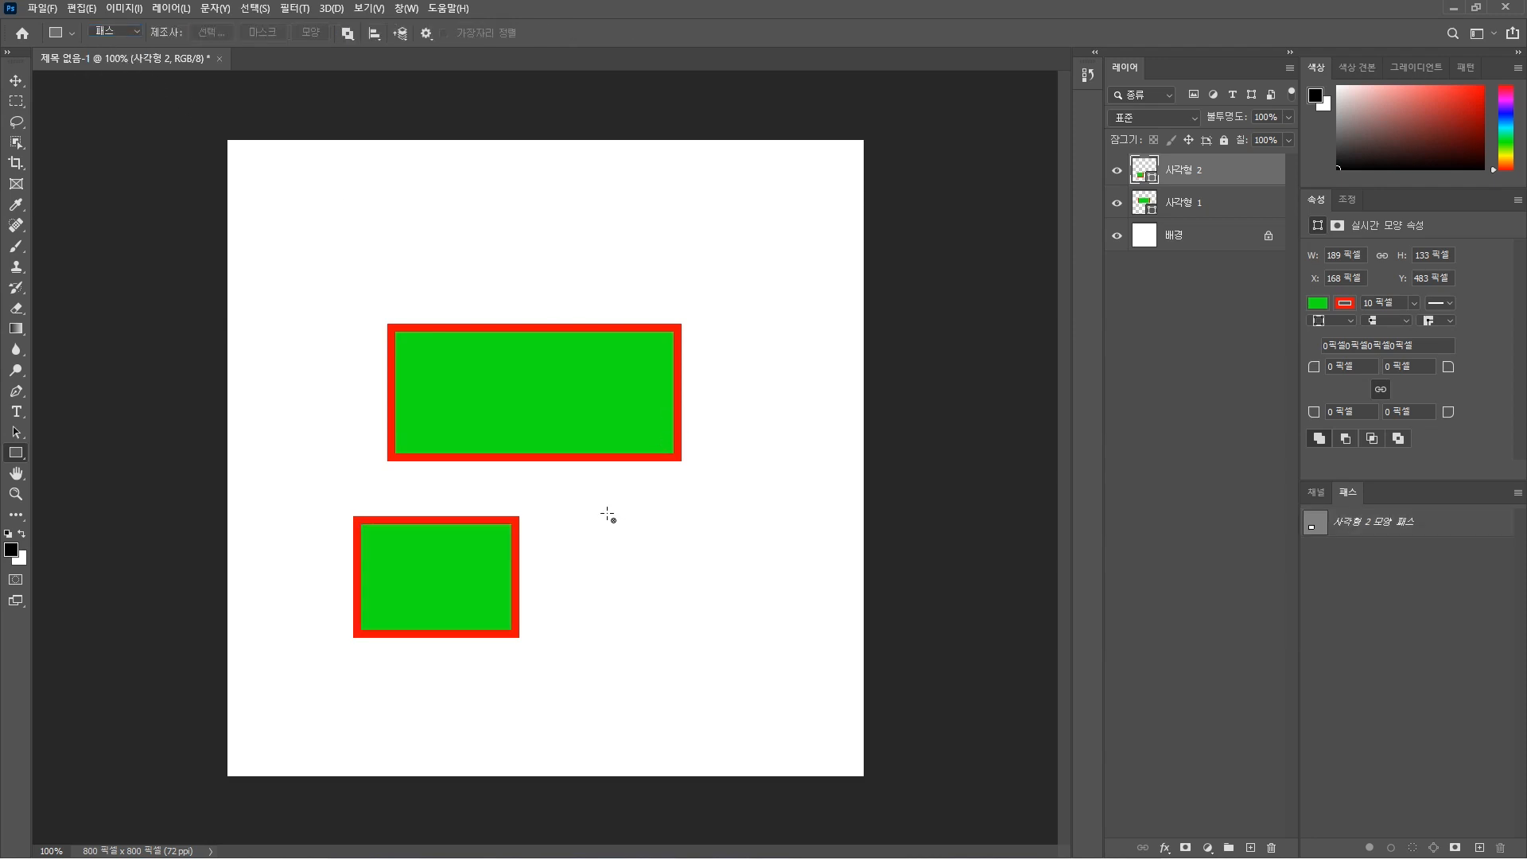
left_click_drag(589, 505, 767, 638)
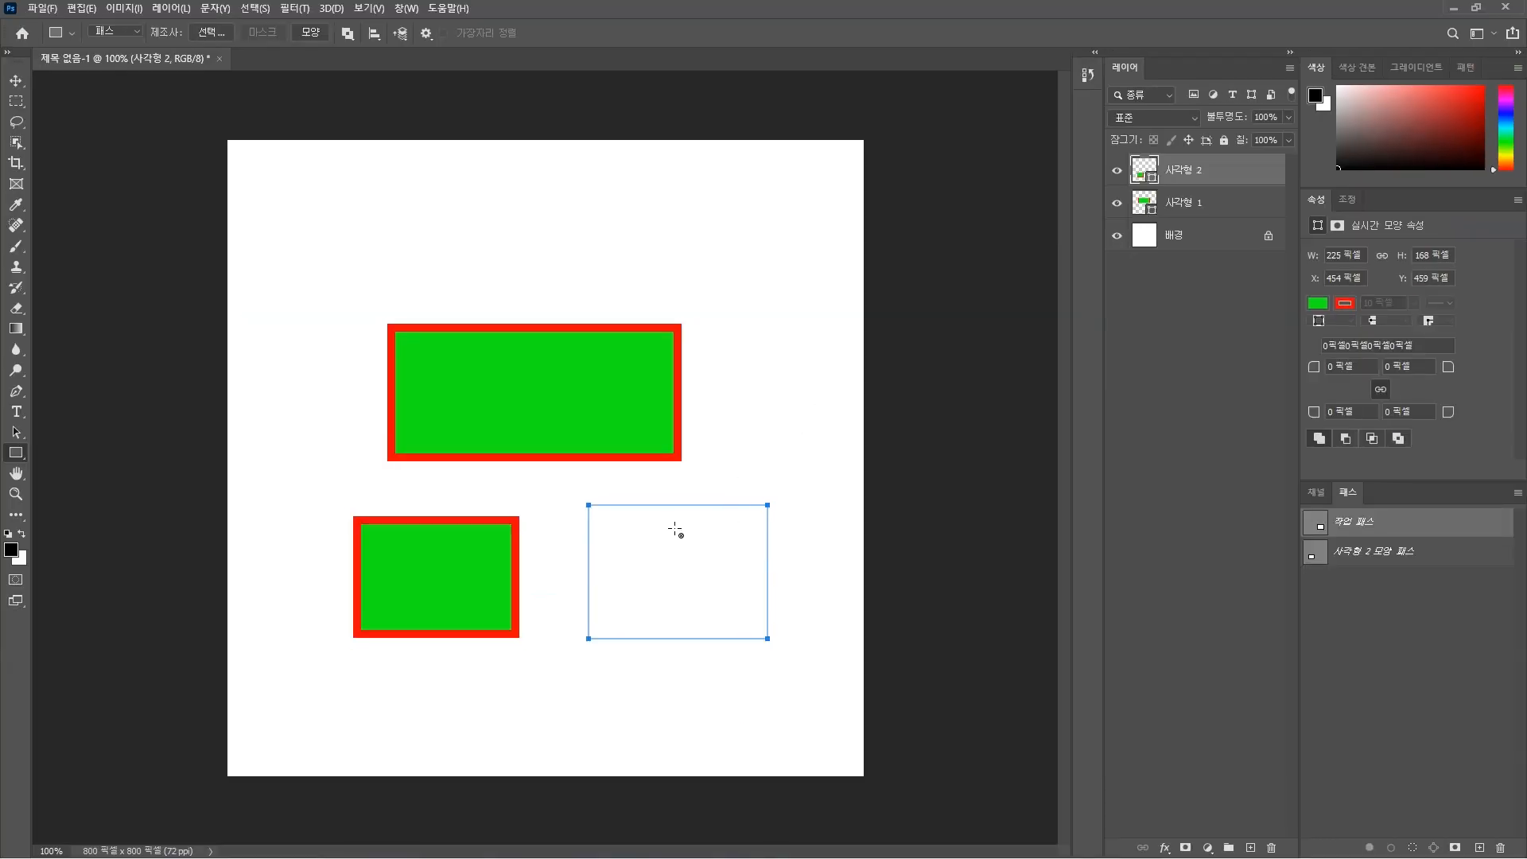
left_click_drag(728, 366, 802, 462)
left_click_drag(707, 255, 797, 310)
left_click_drag(608, 227, 685, 277)
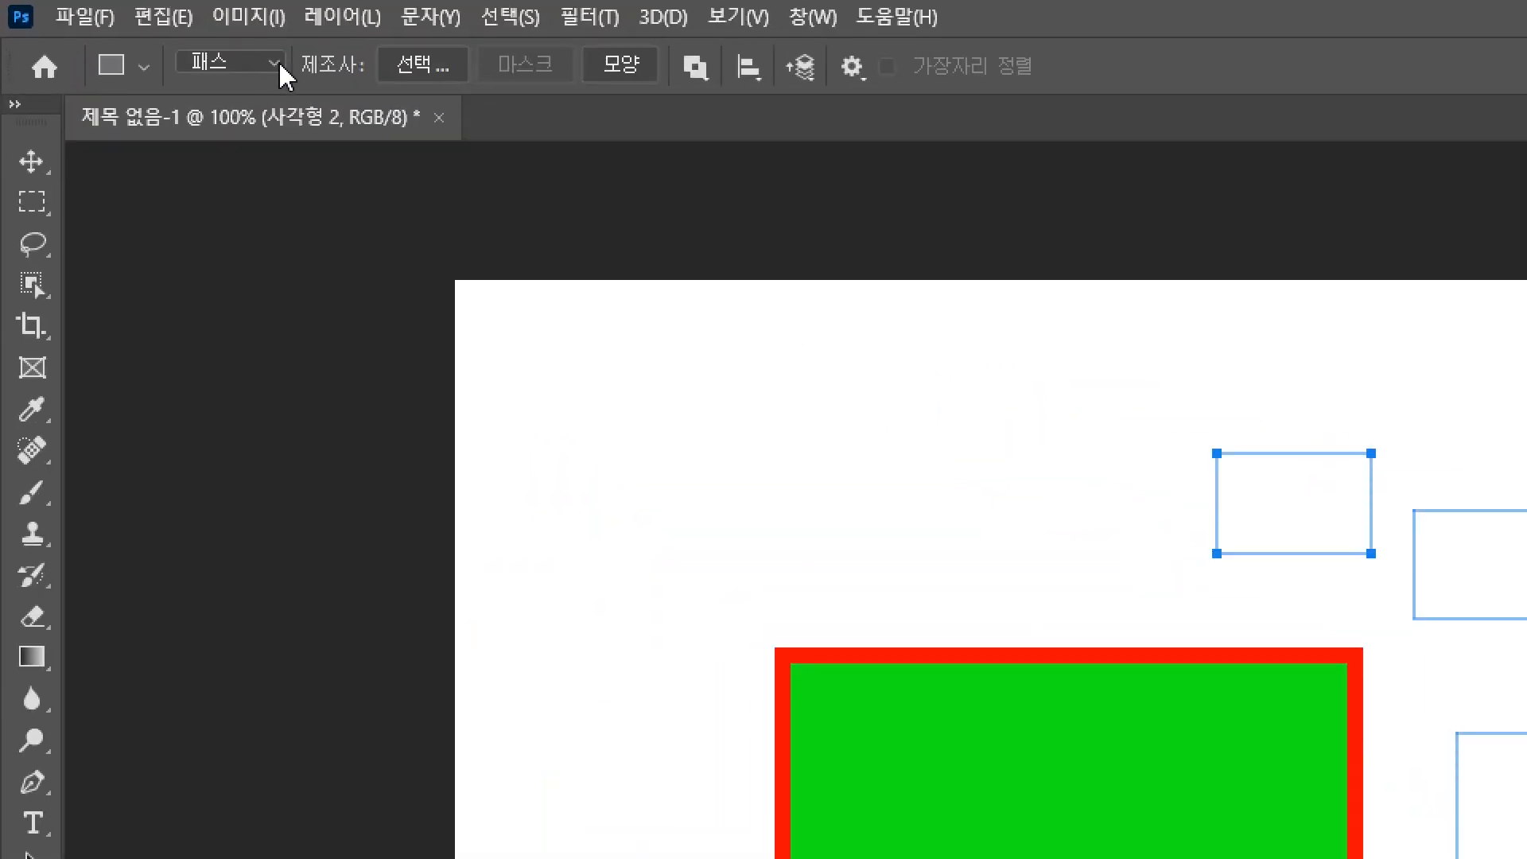
Change the Rectangle tool to Pixels mode and draw a black rectangle on the background layer beside the smaller green rectangle
left_click(279, 64)
left_click(271, 144)
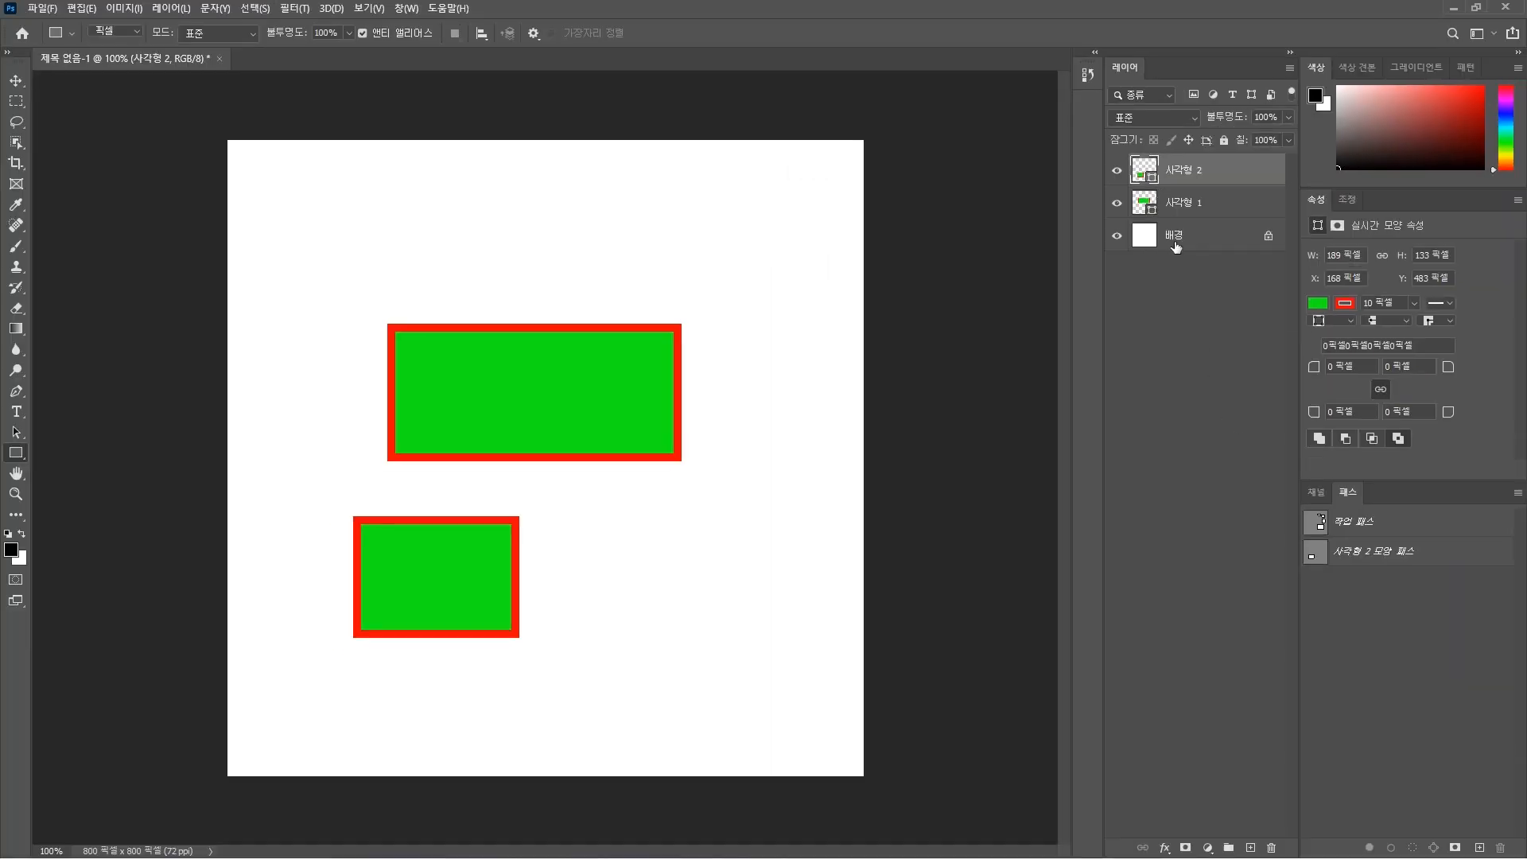
left_click(1176, 236)
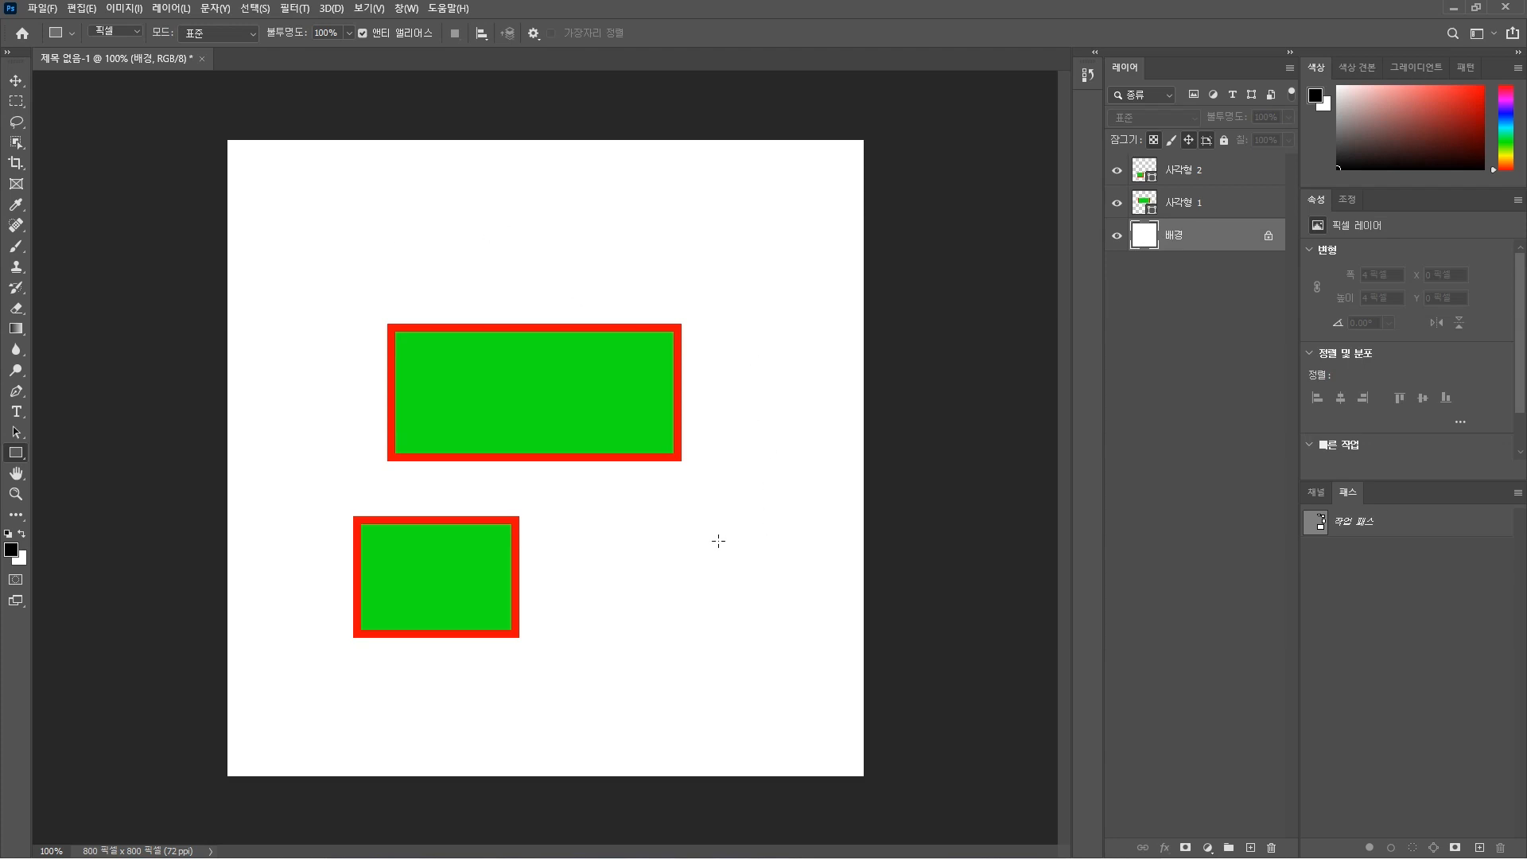
left_click_drag(648, 535, 791, 663)
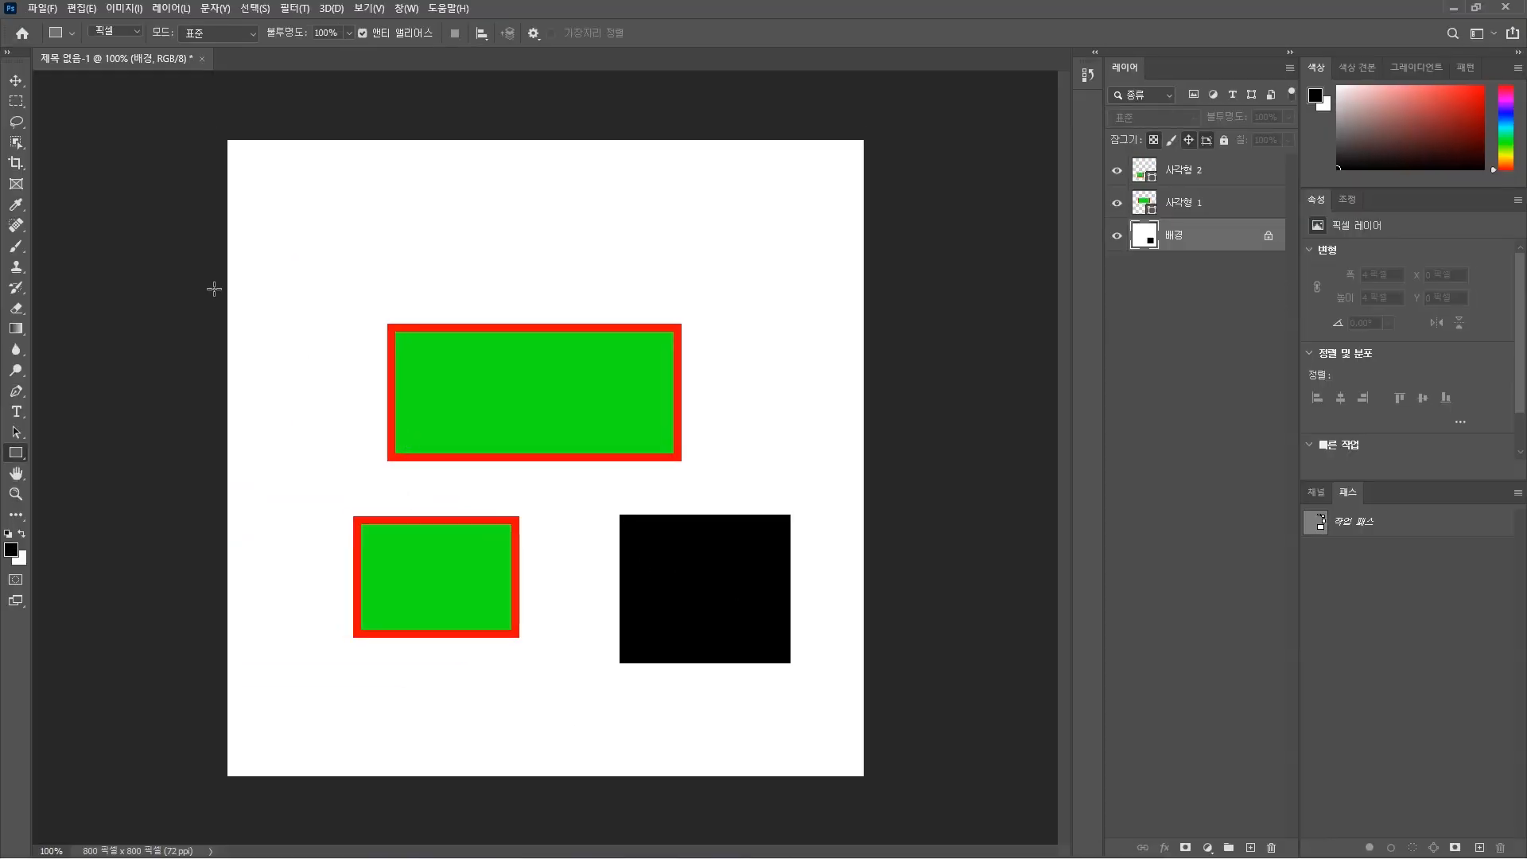
Select the upper-left part of the black rectangle with a marquee, move it slightly up and left, and deselect
left_click(16, 101)
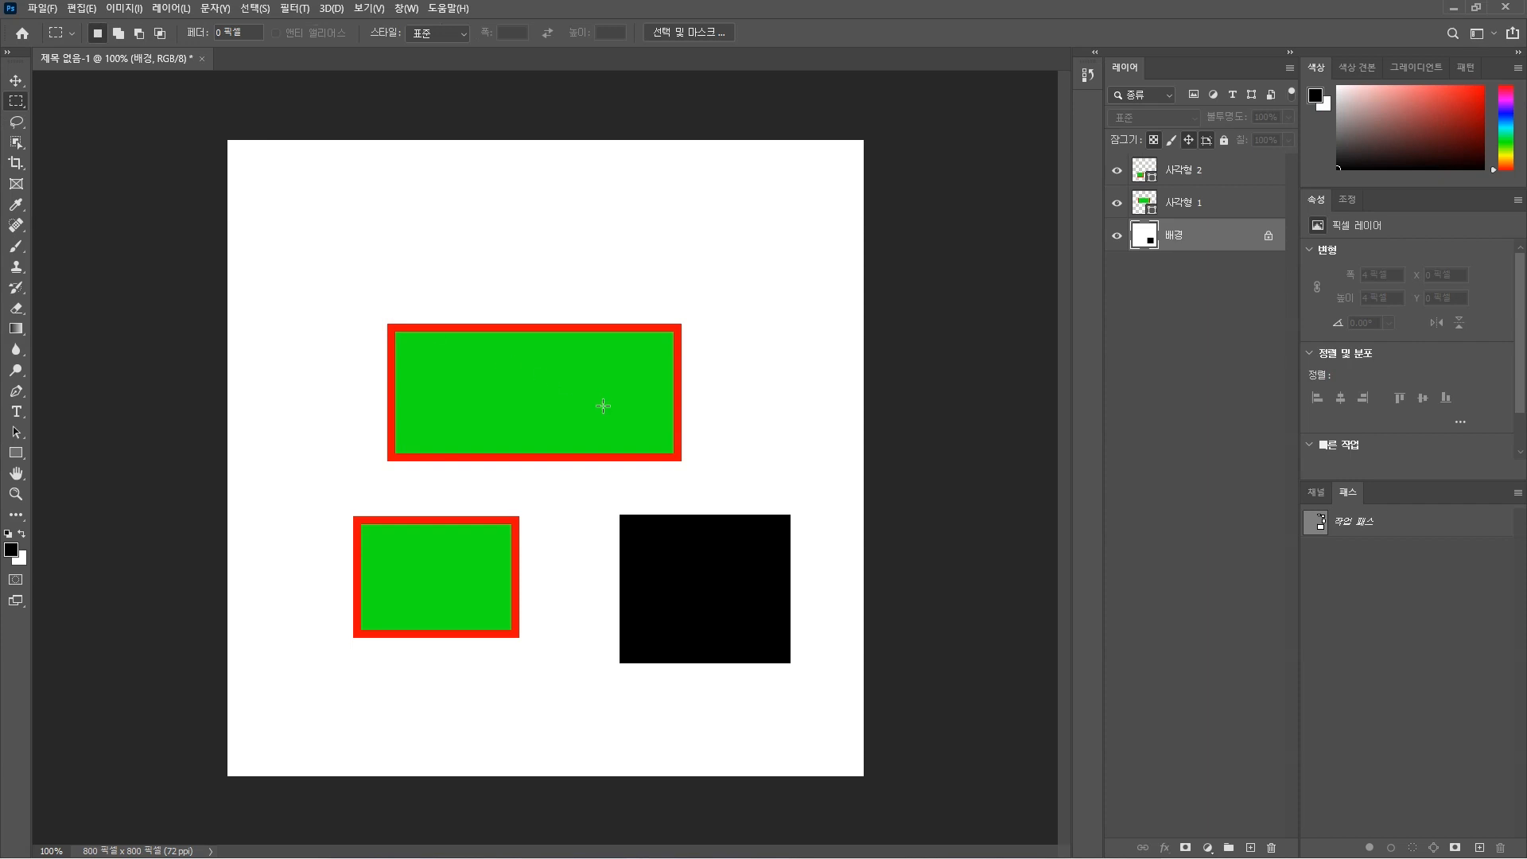
left_click_drag(593, 490, 713, 595)
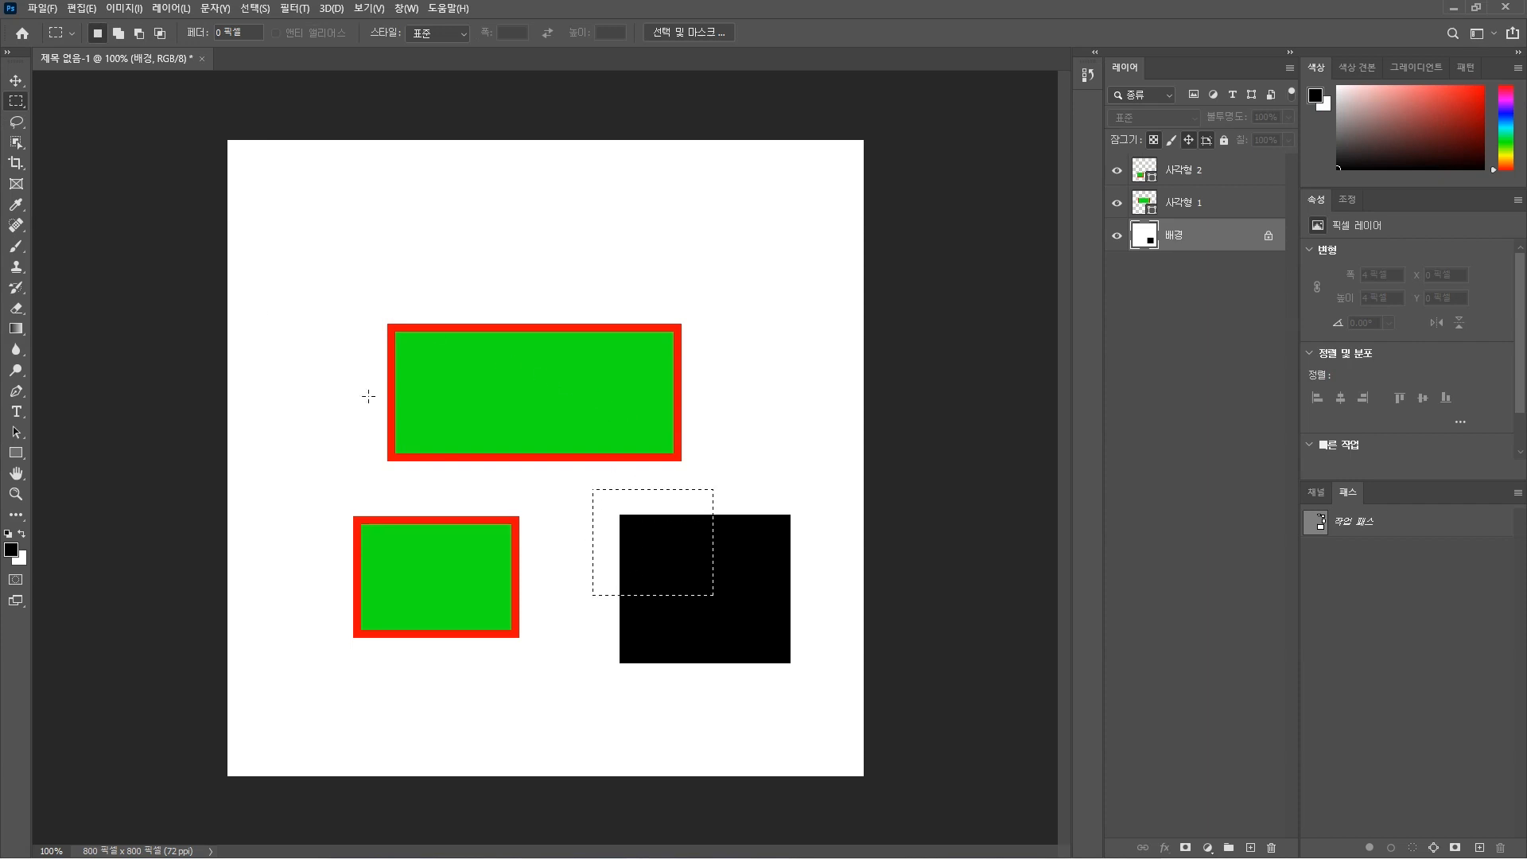
left_click(15, 81)
left_click_drag(634, 550, 619, 532)
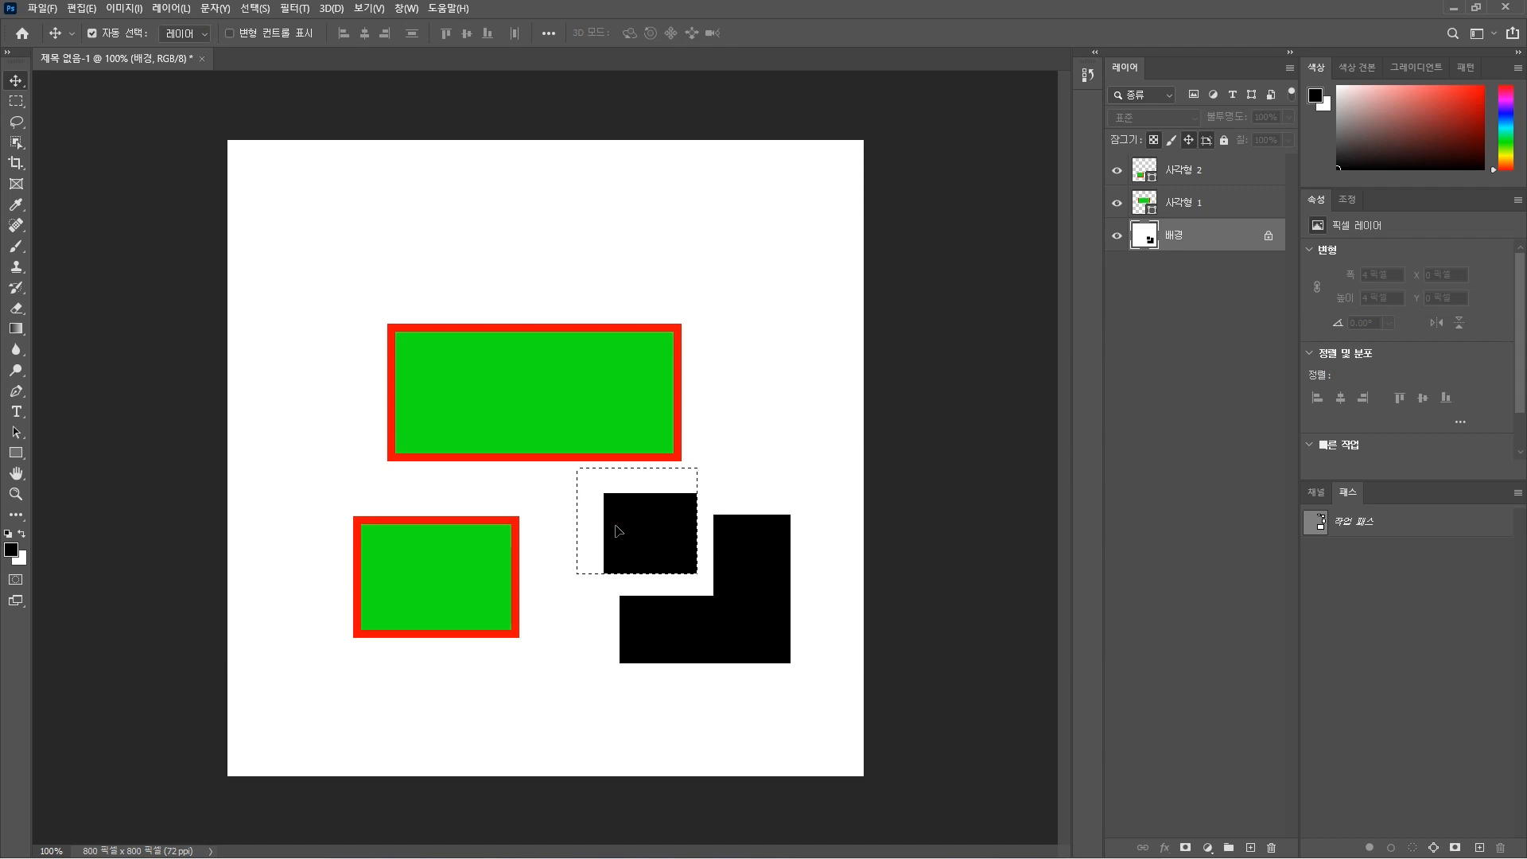
key("ctrl")
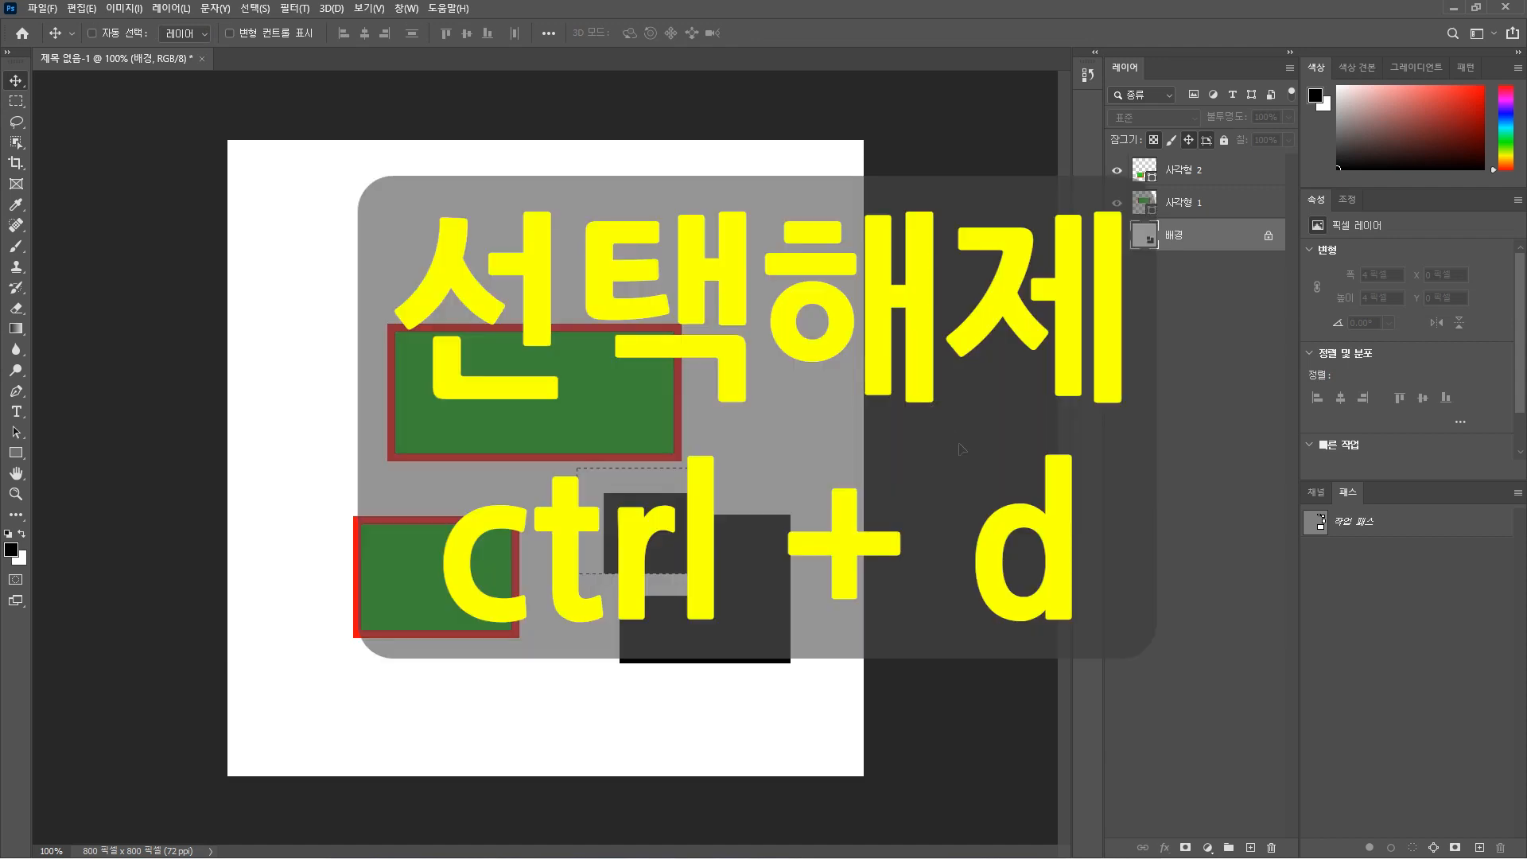
key("ctrl+d")
Marquee the upper-left corner of the large rectangle on layer 사각형 1, move it up and right, and deselect
left_click(1162, 205)
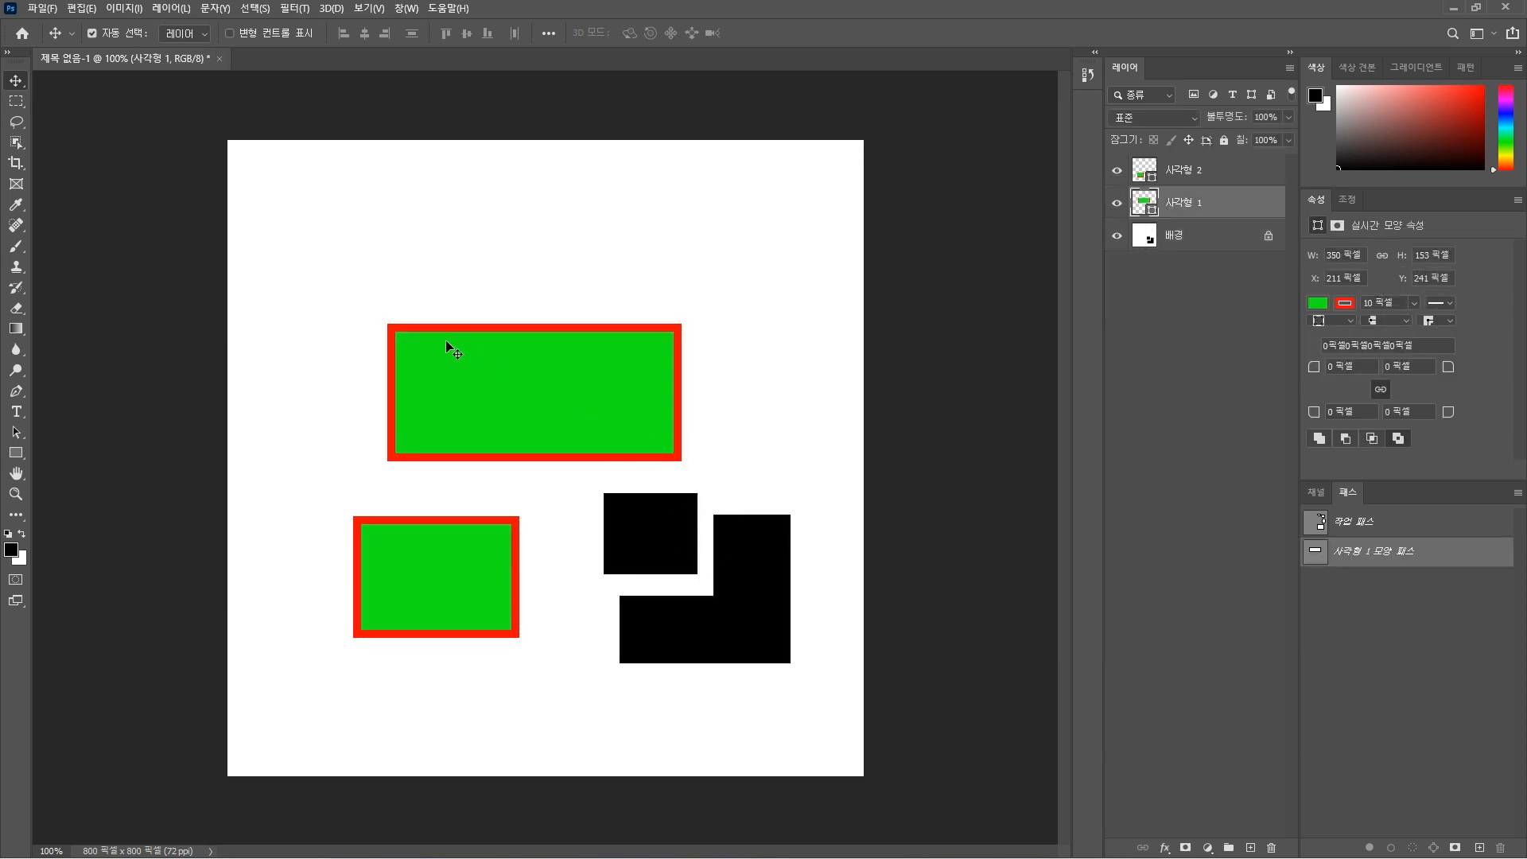
left_click(16, 432)
left_click(16, 102)
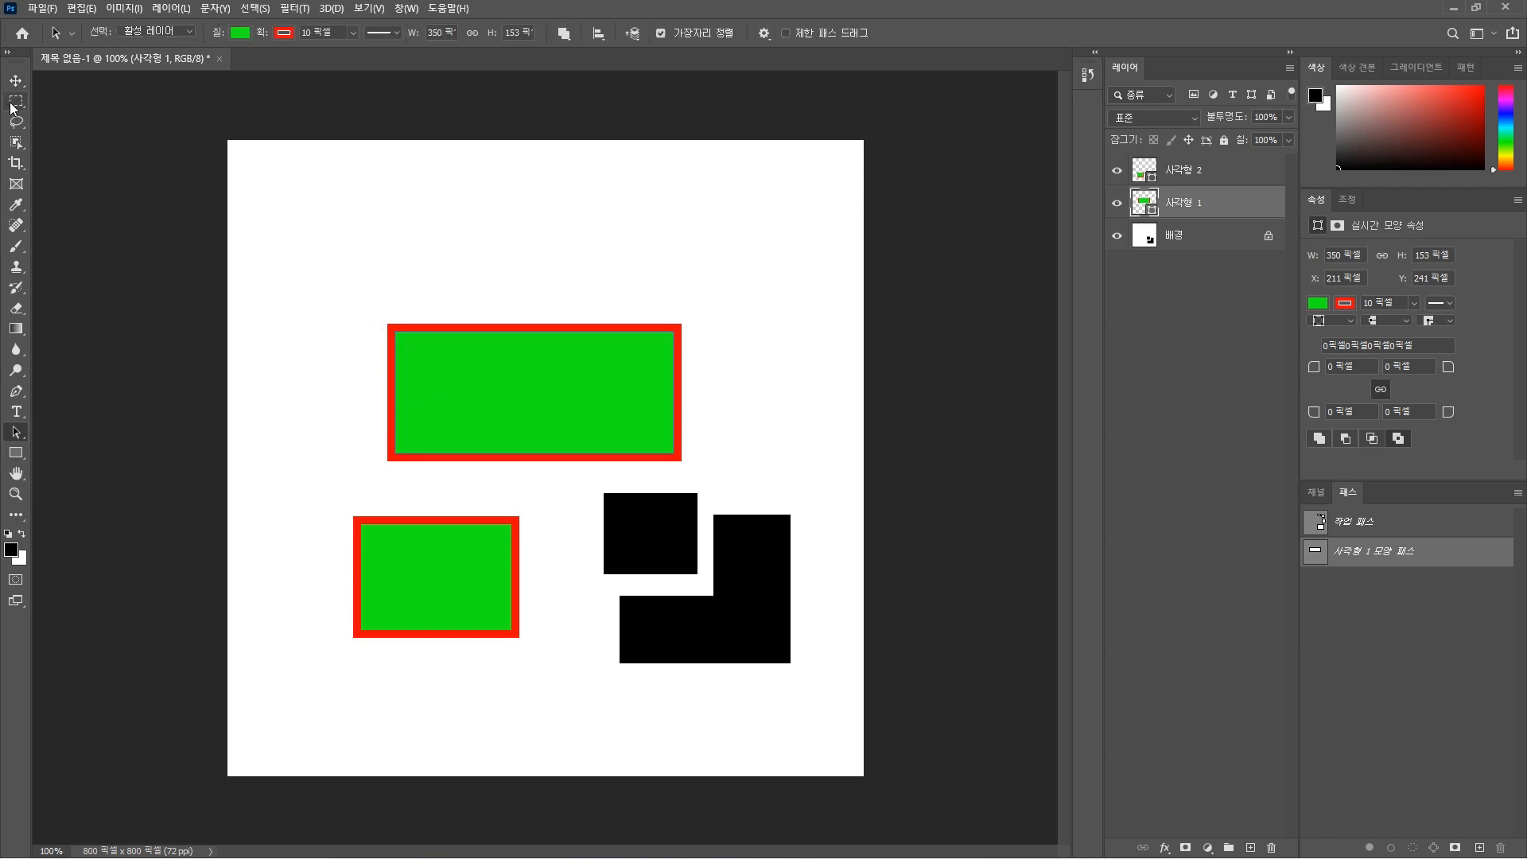
left_click_drag(337, 288, 475, 399)
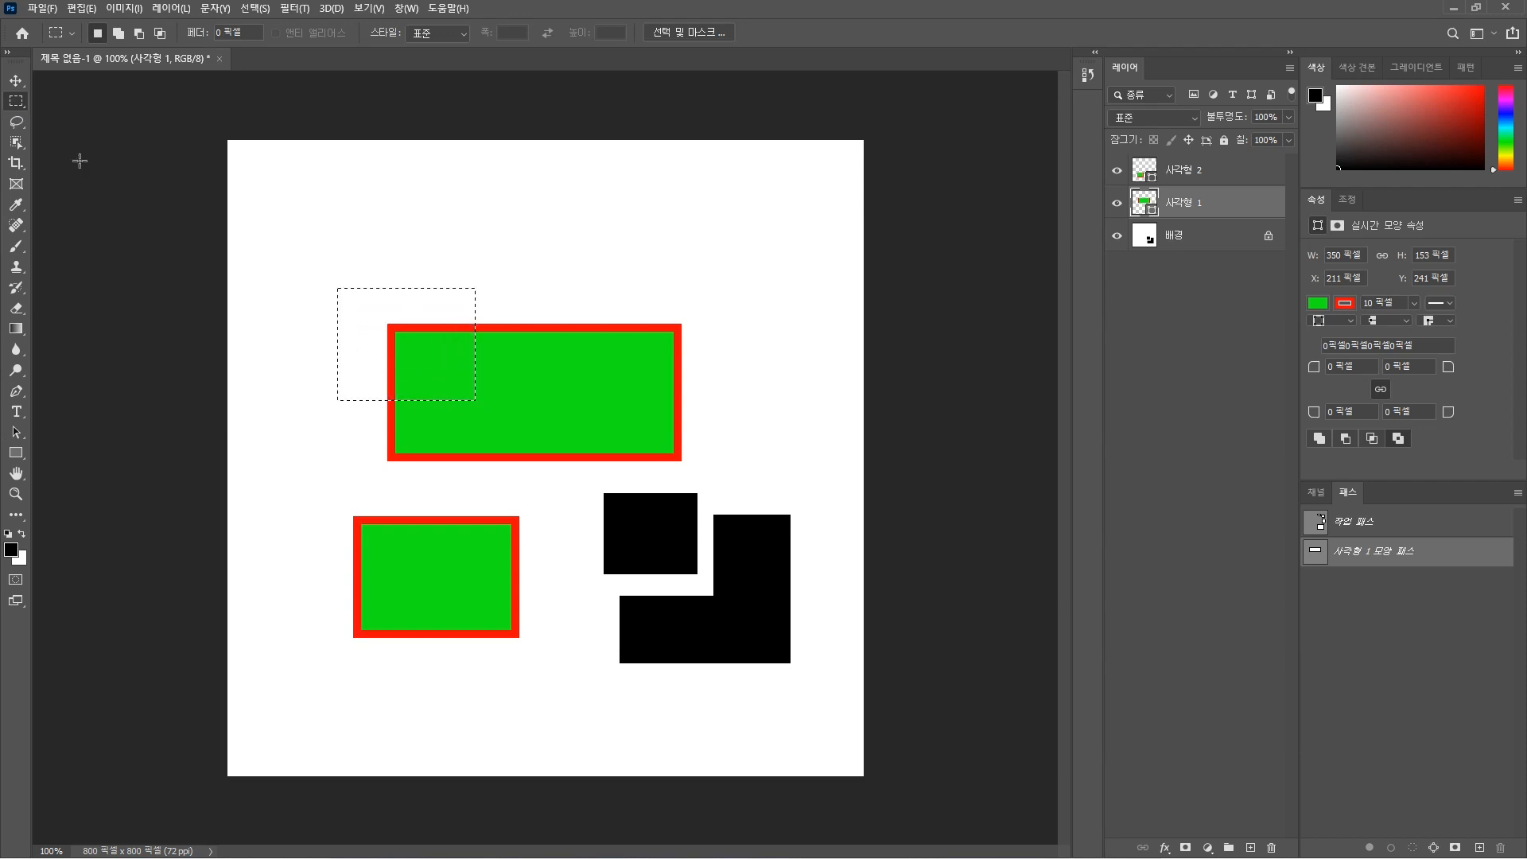
left_click(16, 80)
left_click_drag(464, 365, 513, 325)
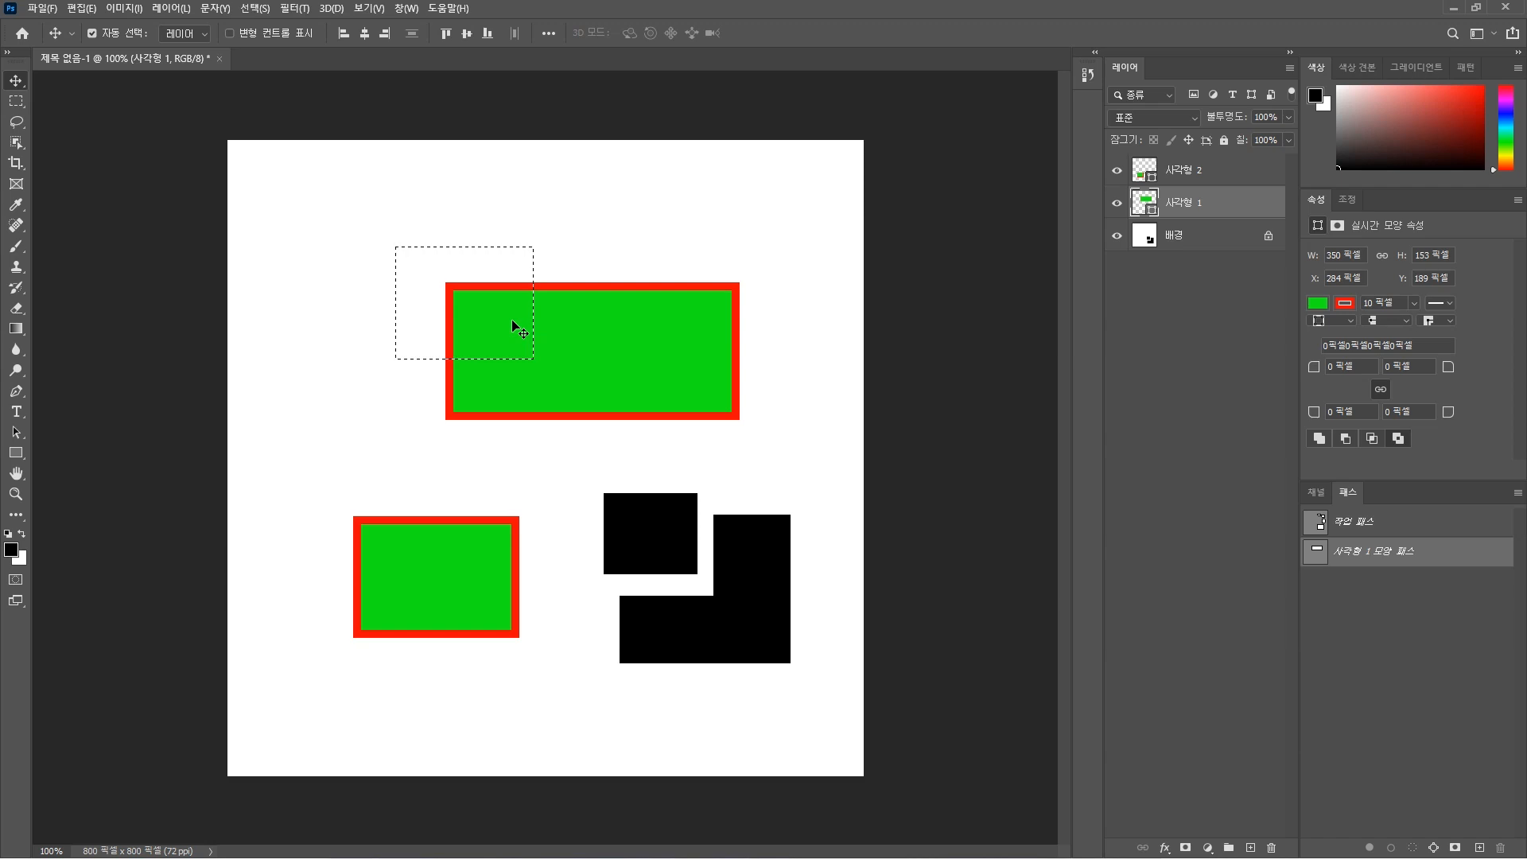
key("ctrl")
key("ctrl+d")
key("ctrl")
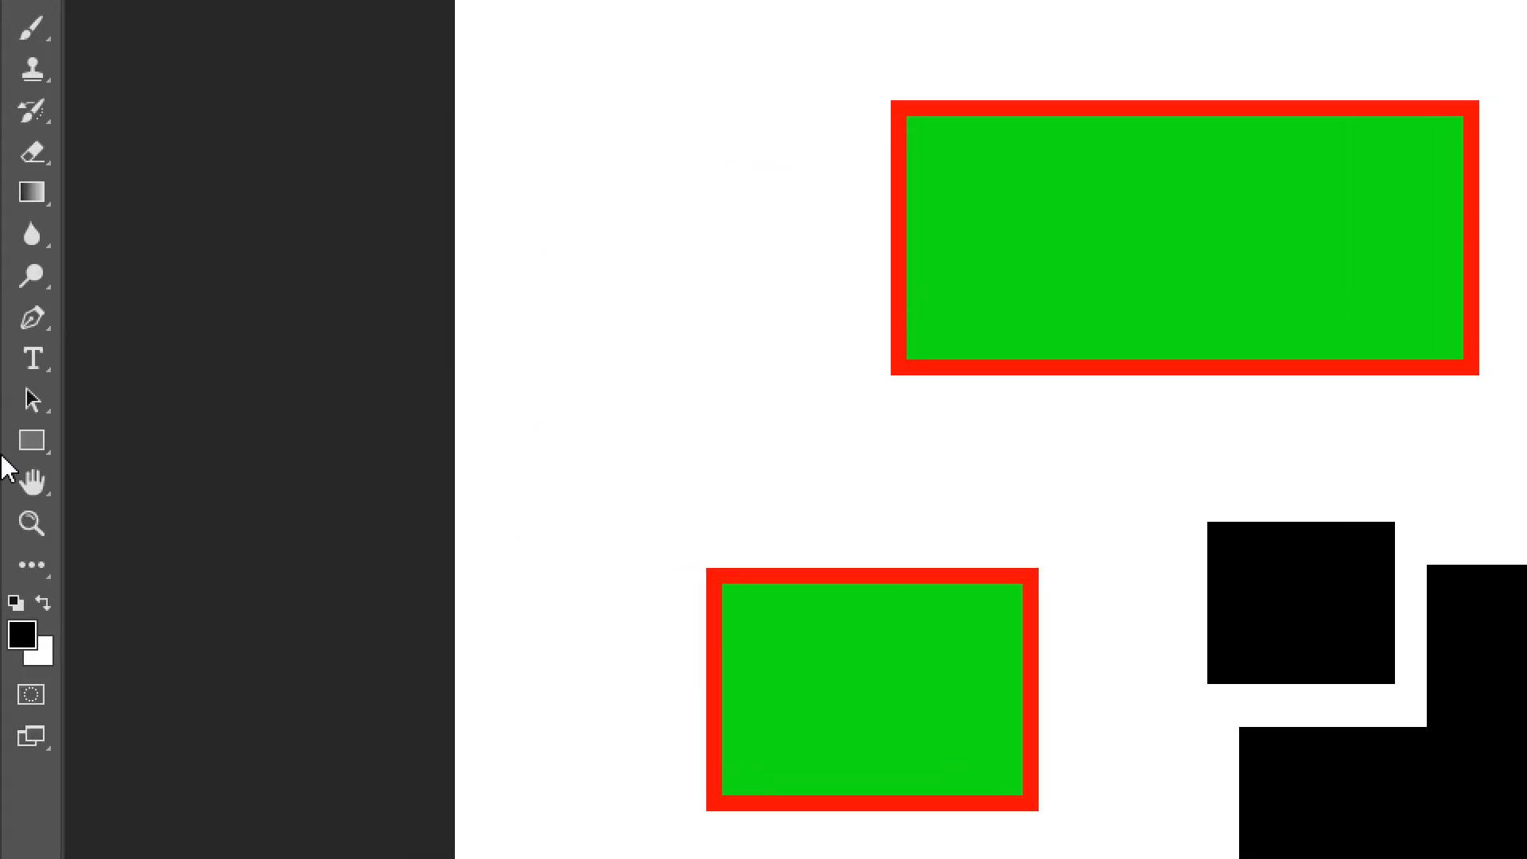
Reshape the large green rectangle into an irregular quadrilateral by moving its four corner anchor points outward with the Direct Selection tool
right_click(45, 409)
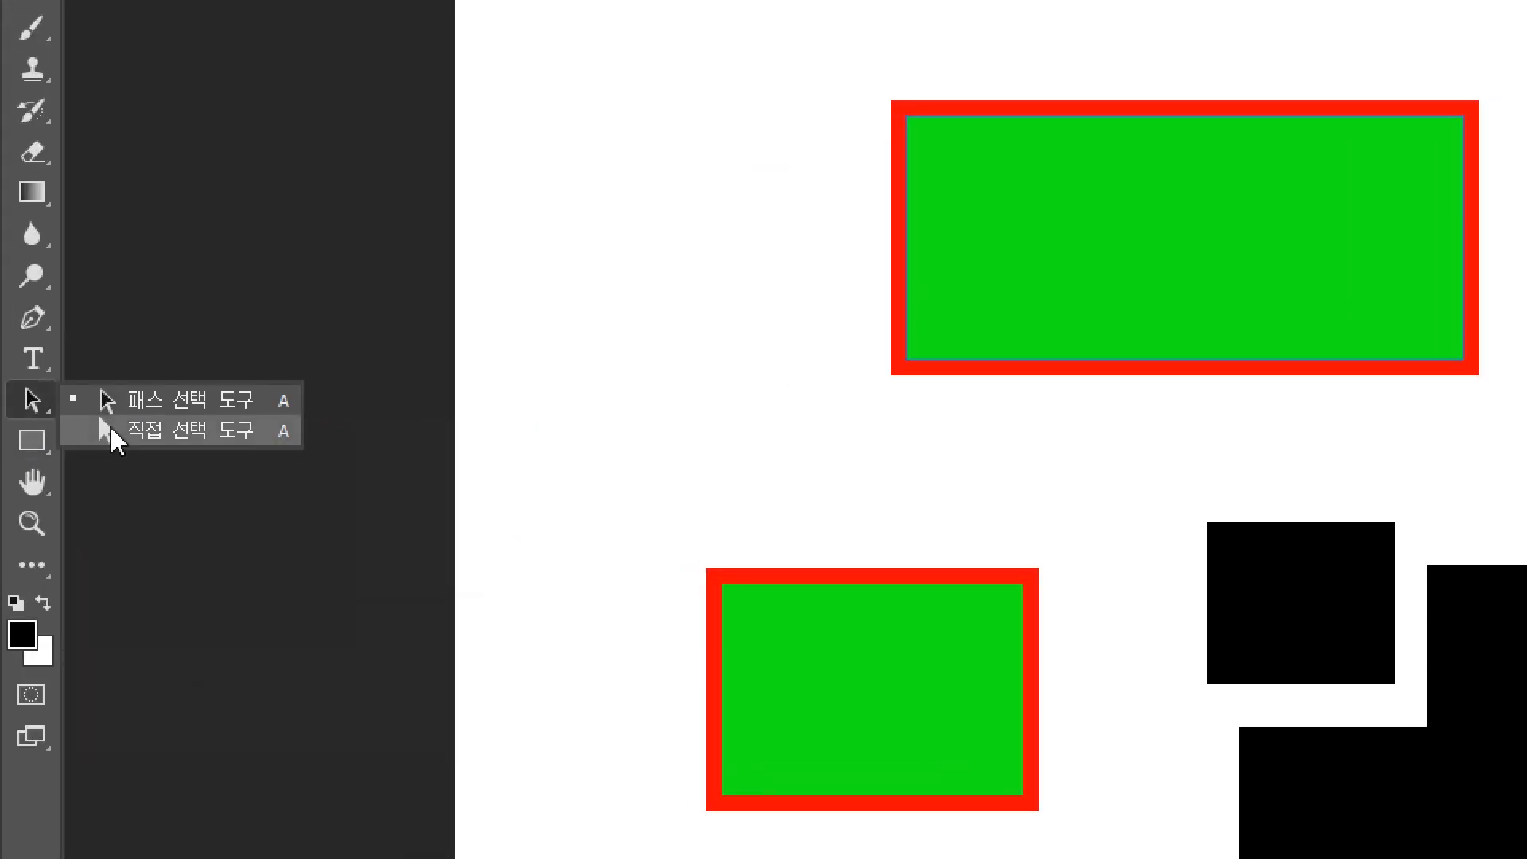
left_click(159, 437)
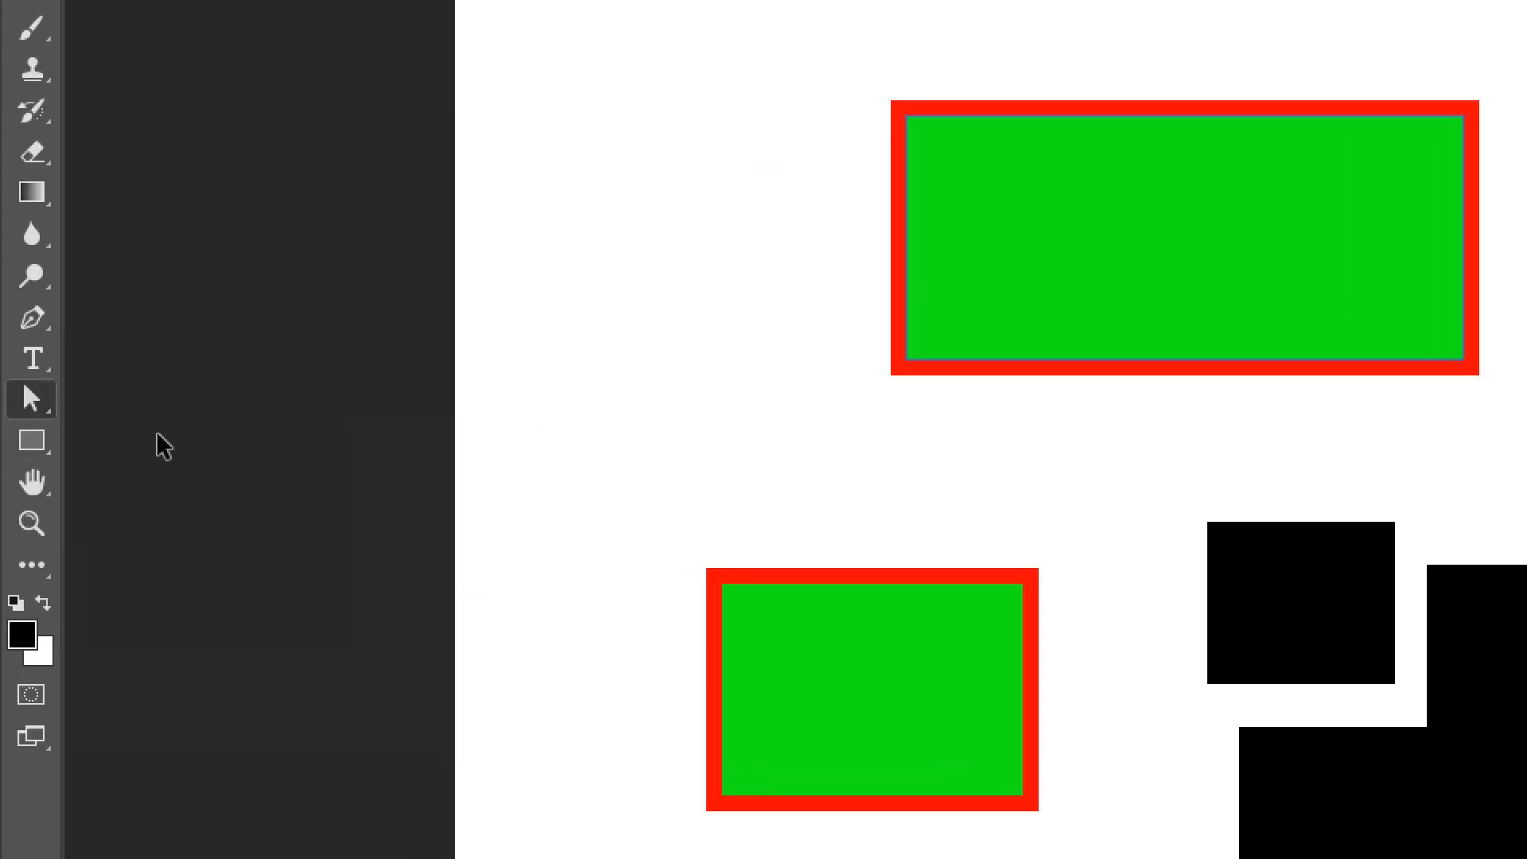
left_click(989, 301)
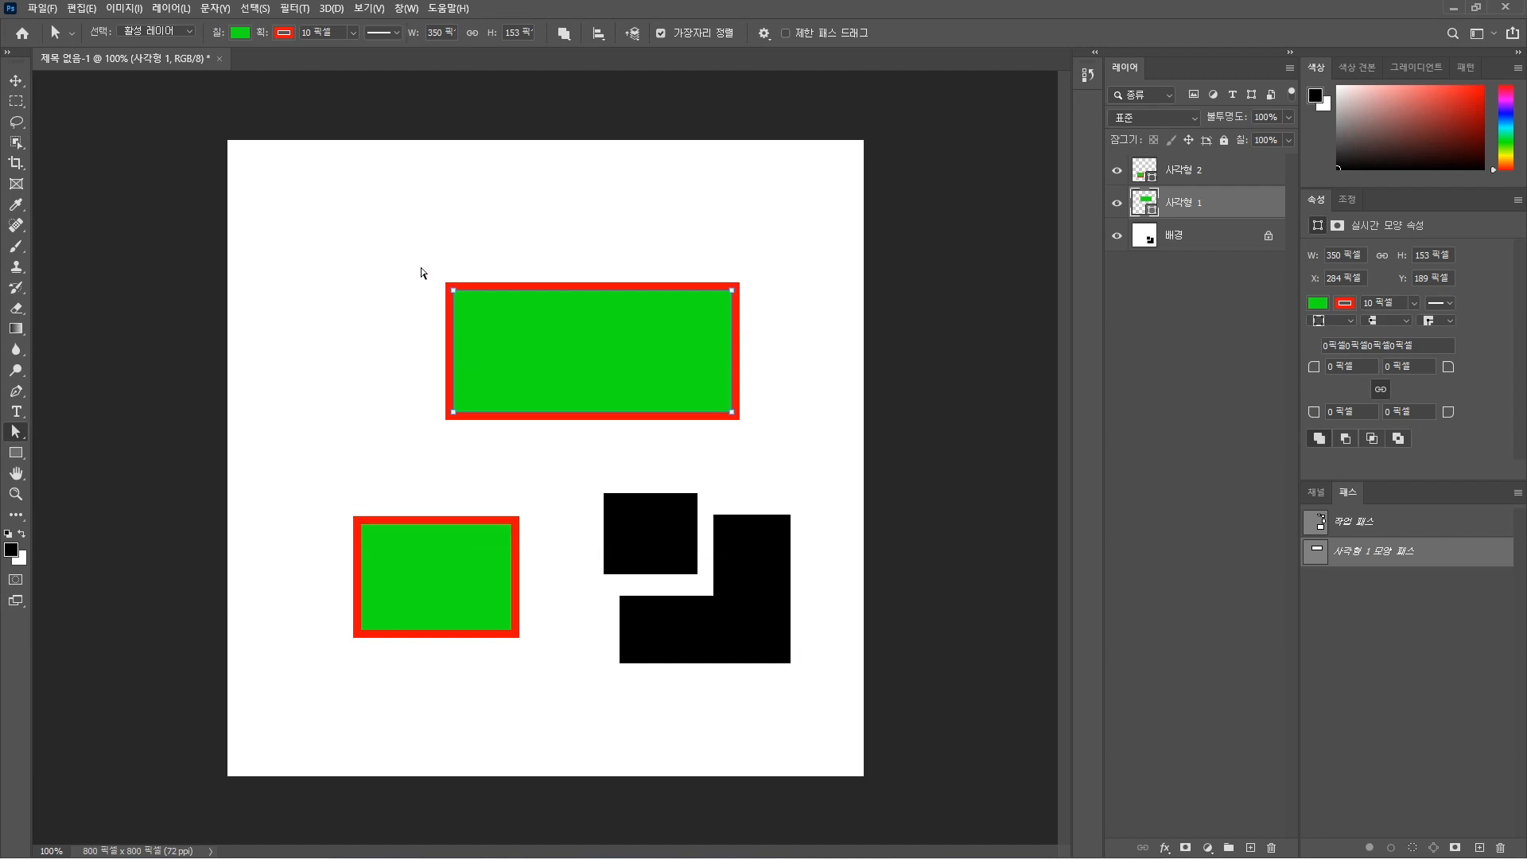
left_click_drag(420, 267, 494, 312)
left_click_drag(423, 264, 496, 324)
left_click_drag(455, 293, 365, 257)
left_click(640, 313)
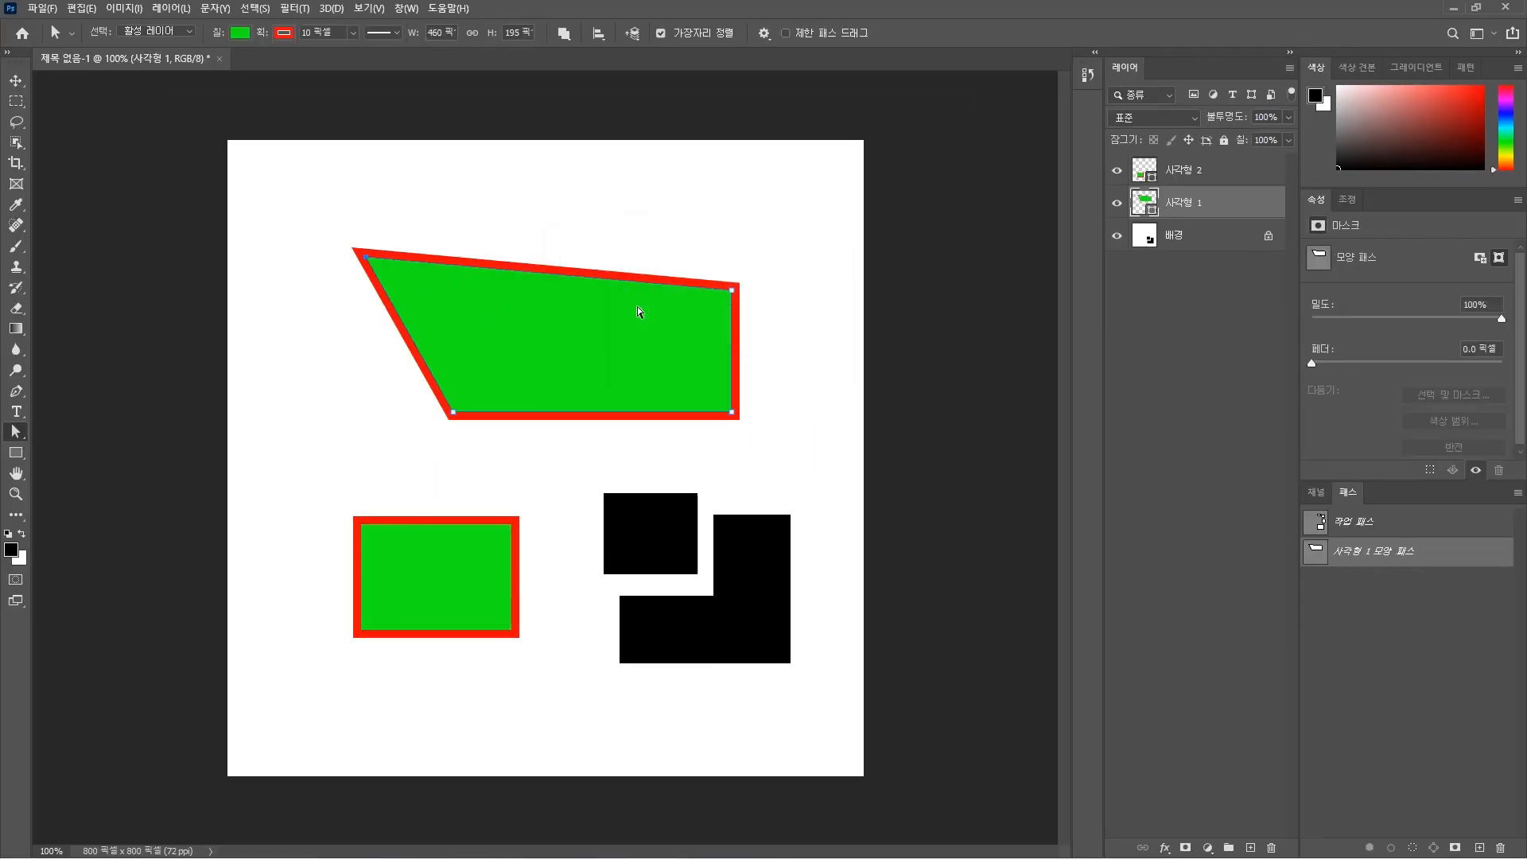
left_click_drag(730, 291, 771, 221)
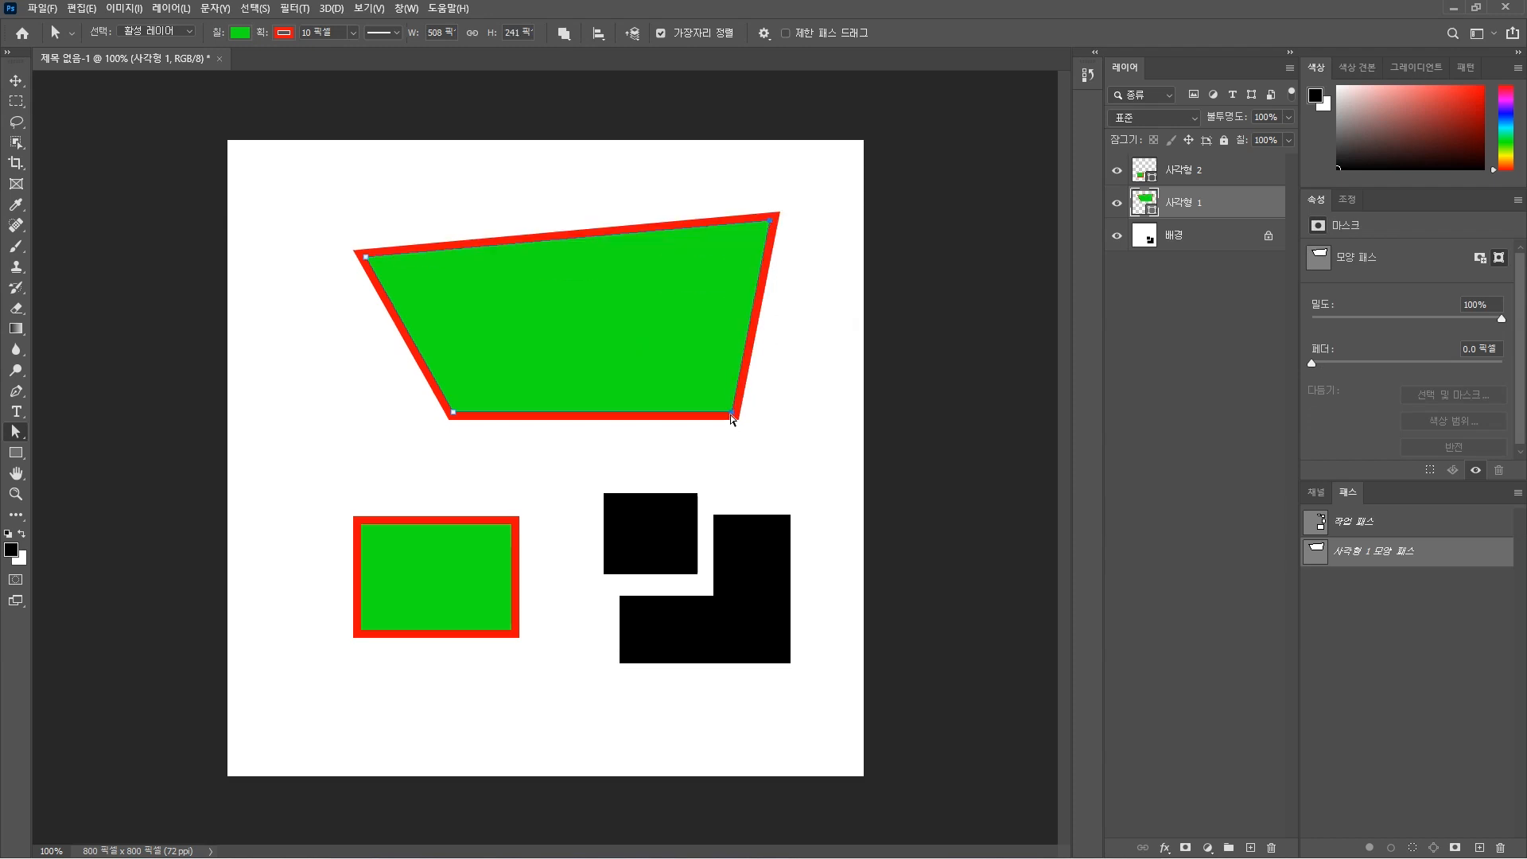
mouse_move(732, 412)
left_mouse_down()
mouse_move(613, 345)
mouse_move(727, 435)
left_mouse_up()
left_click_drag(456, 414, 384, 437)
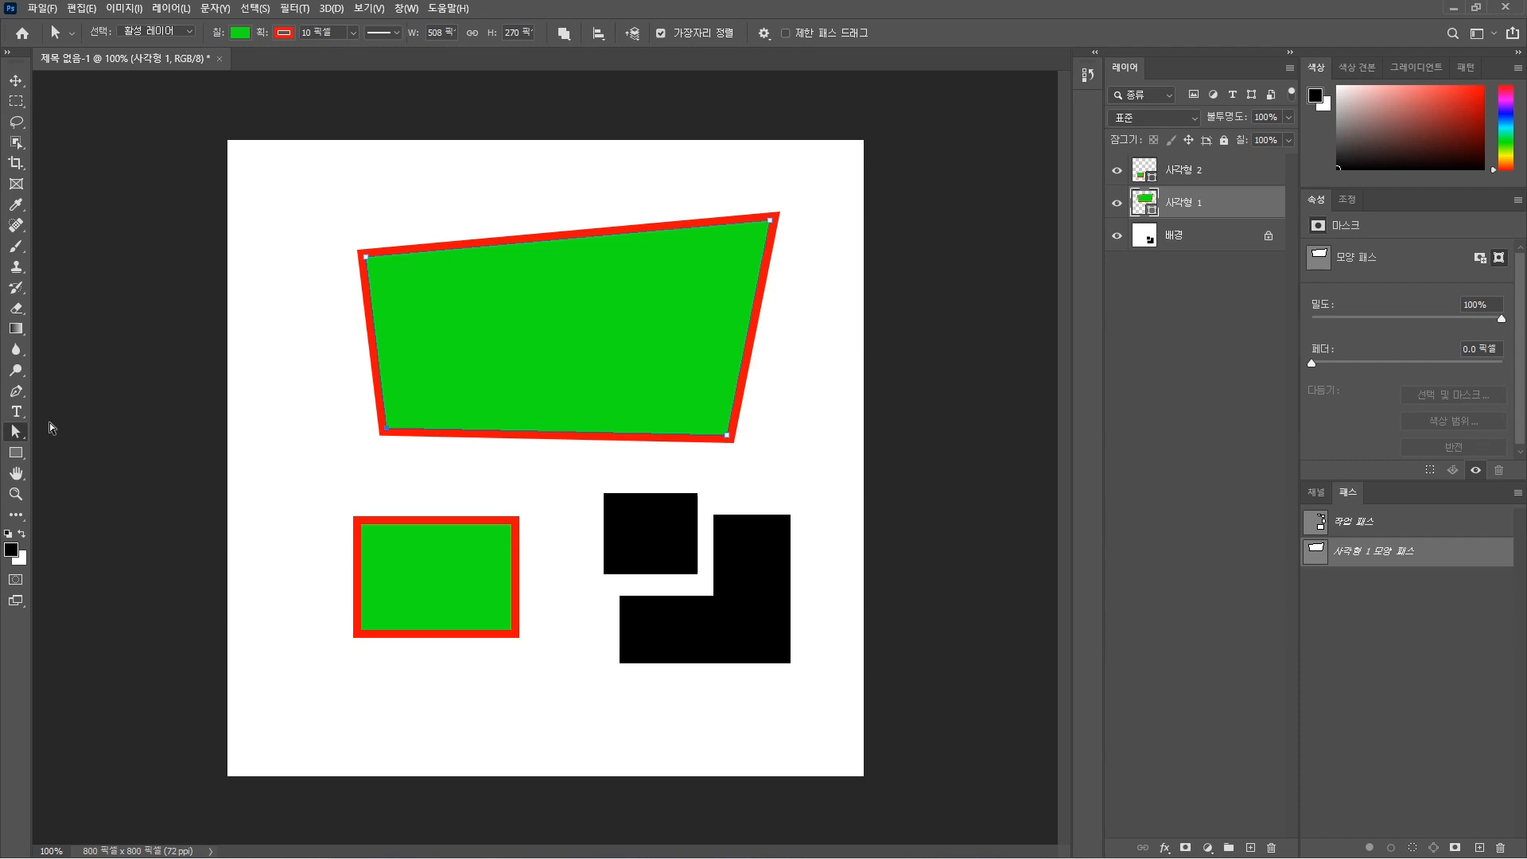
Activate the Rectangle tool and reset all tools to their default settings
left_click(15, 453)
left_click(135, 32)
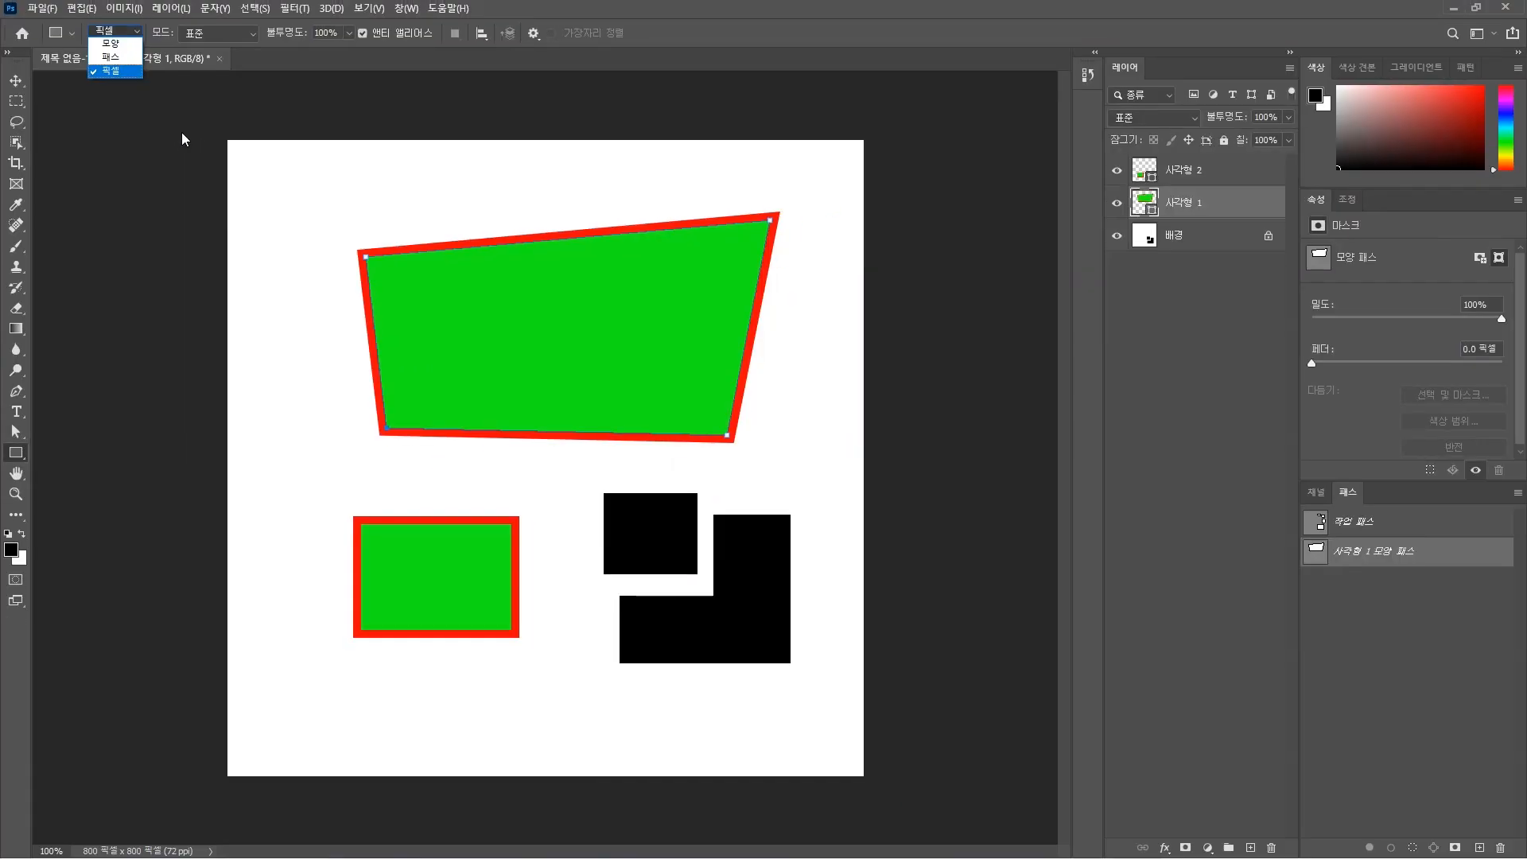
left_click(267, 177)
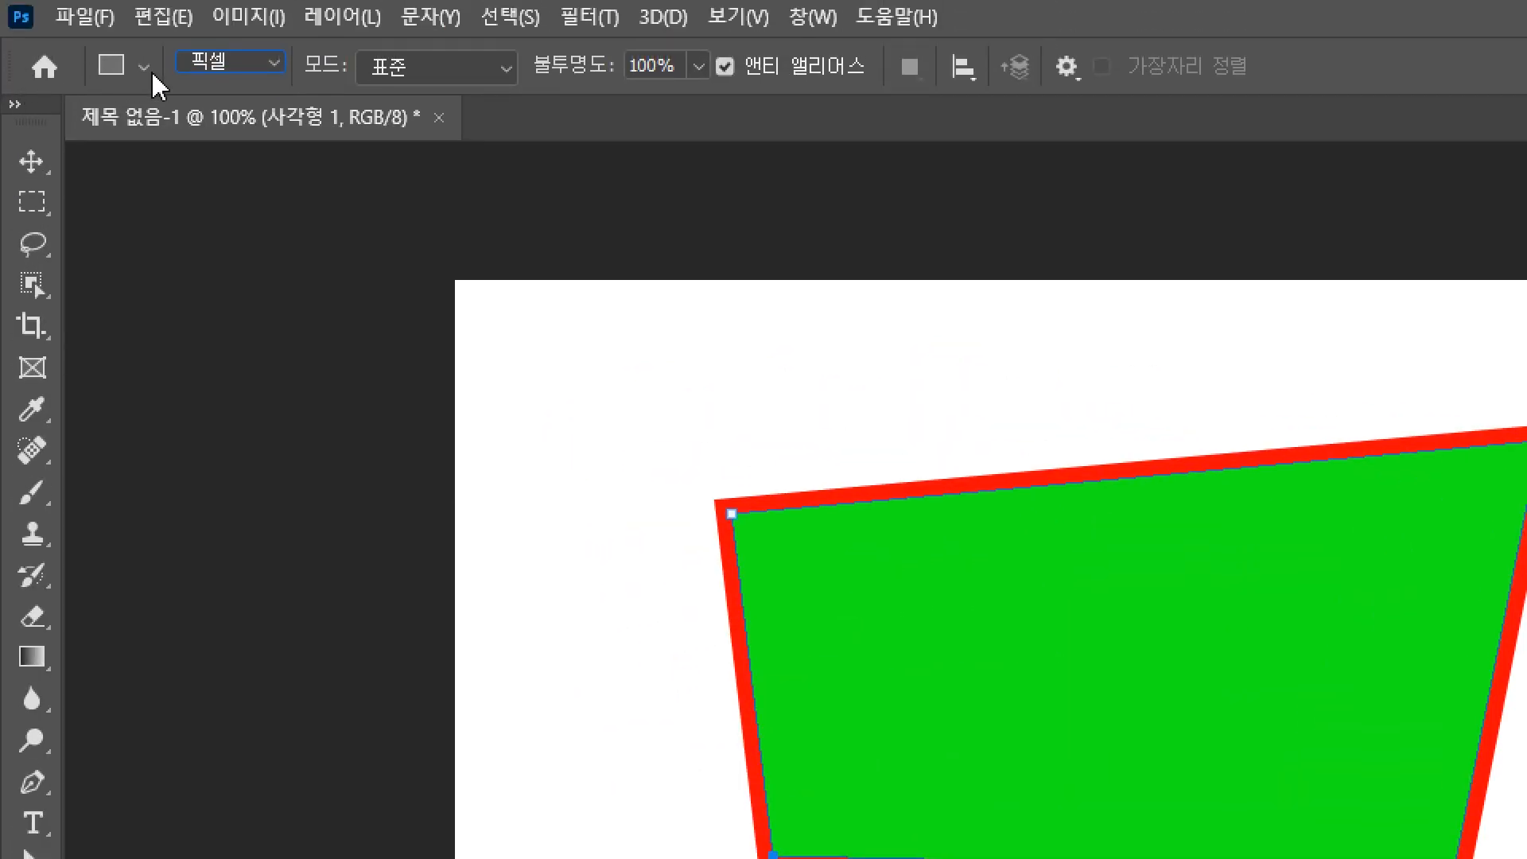
right_click(116, 71)
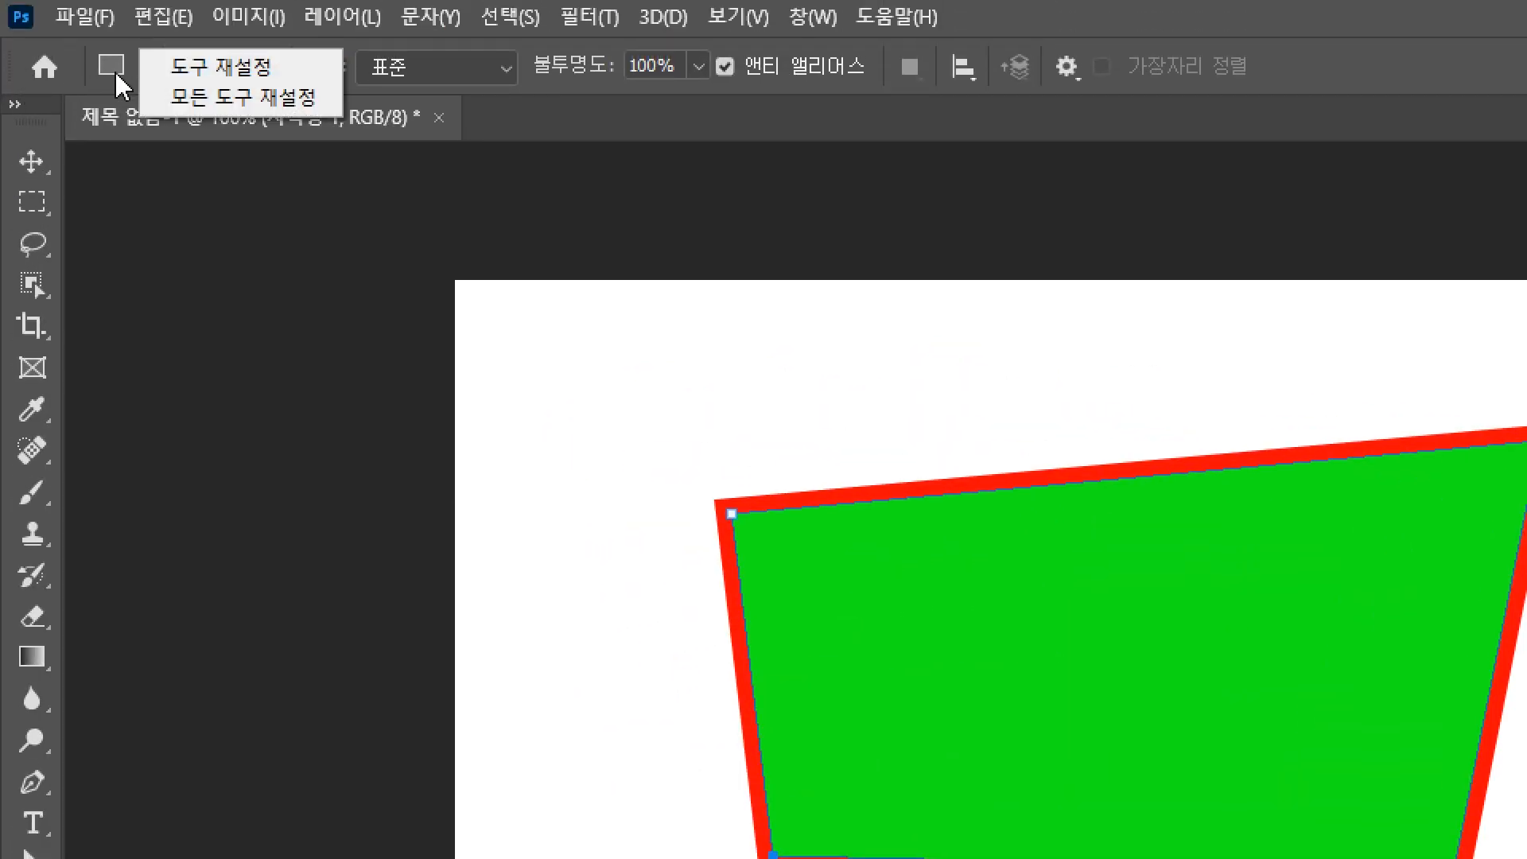
left_click(253, 111)
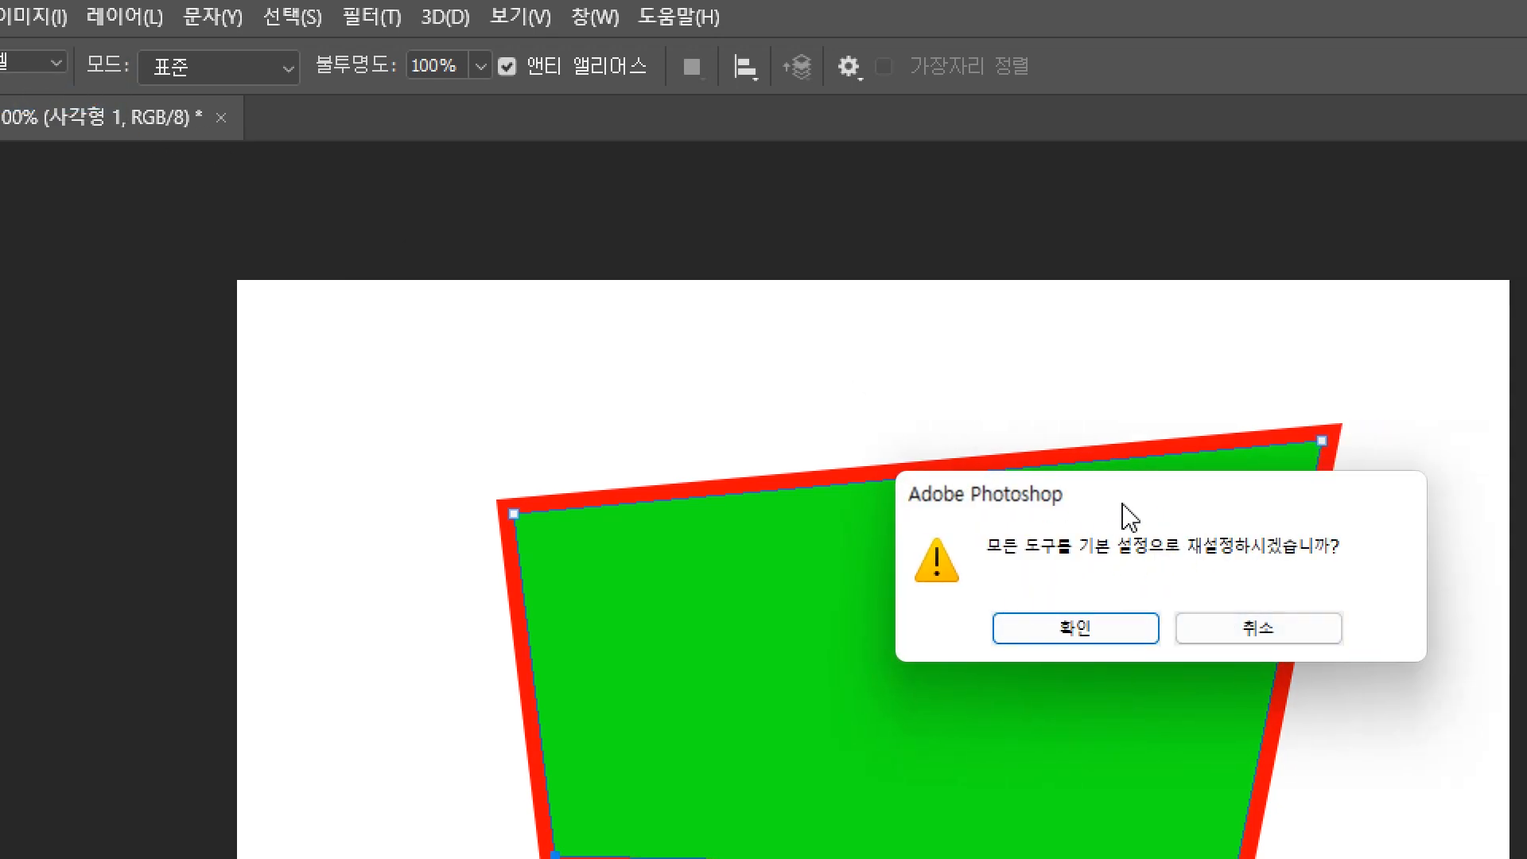
left_click(1124, 633)
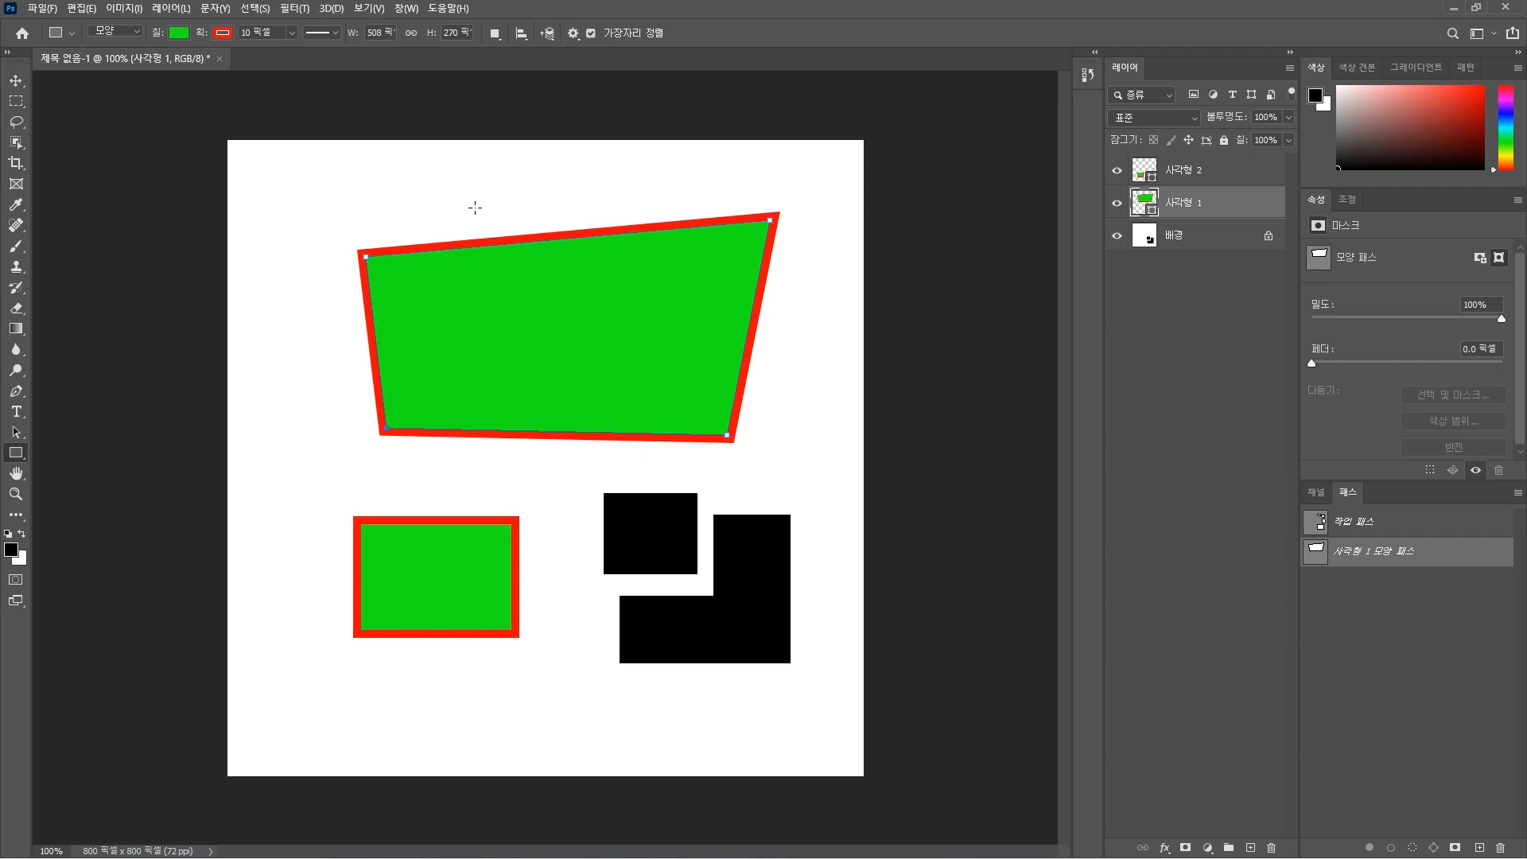
Delete the layers 사각형 1 and 사각형 2 and fill the background layer with the white background color
left_click(1177, 182)
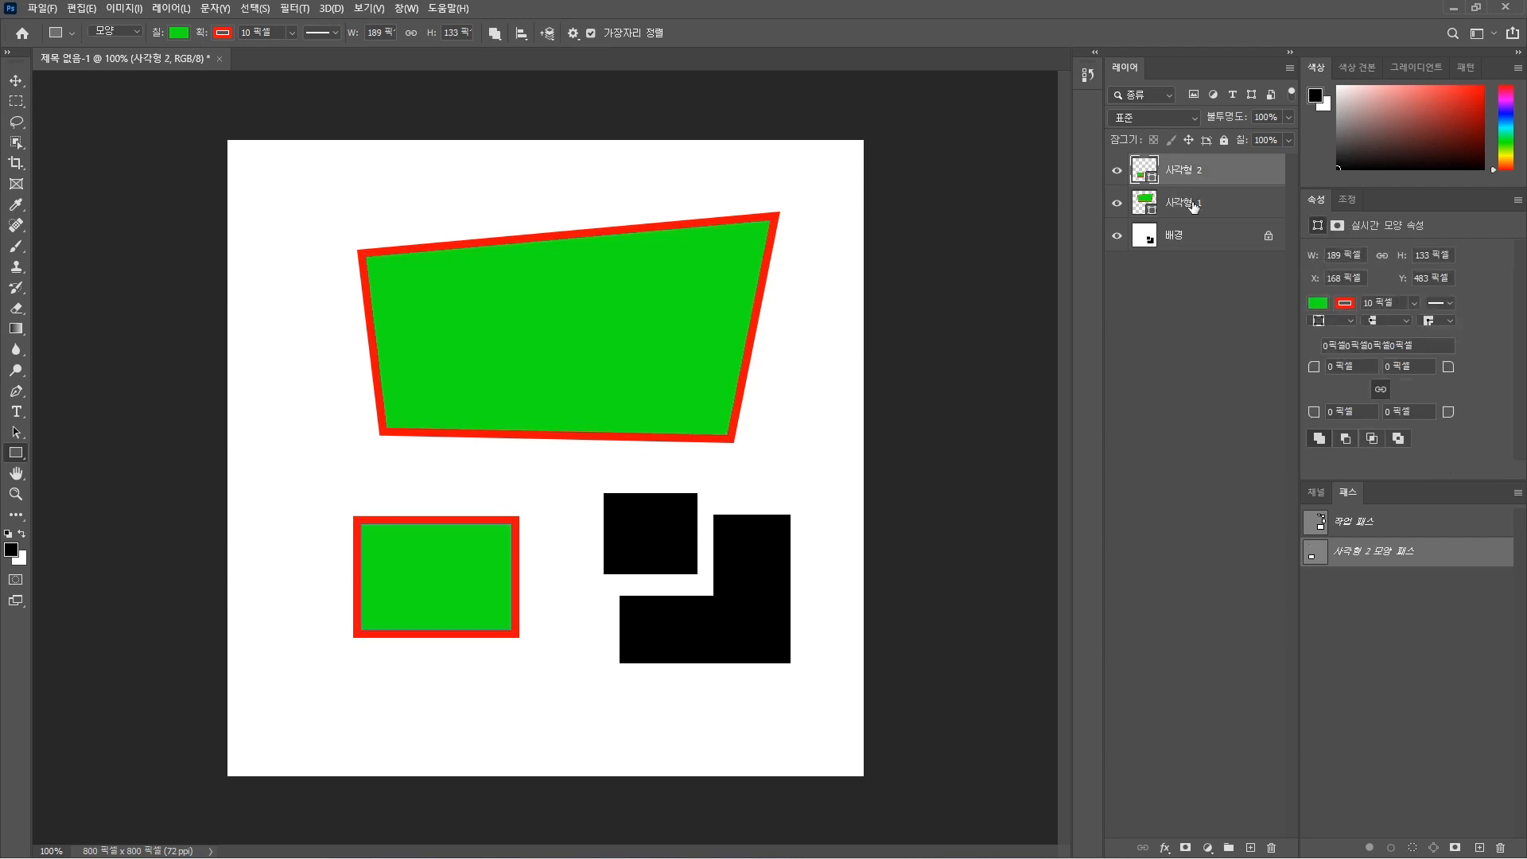
left_click(1193, 204, "shift")
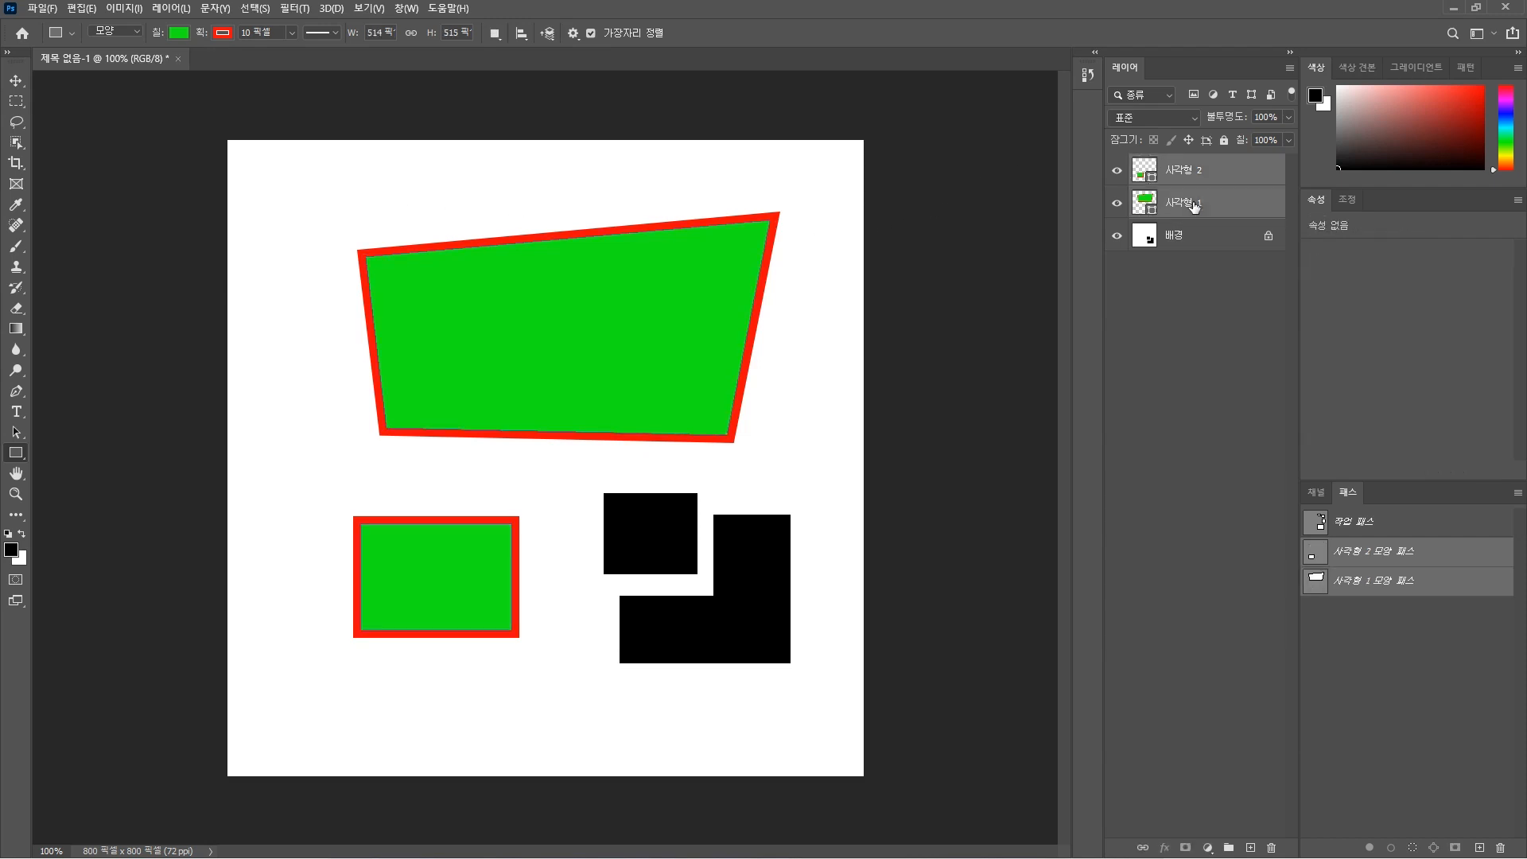
left_click(1273, 849)
left_click(685, 321)
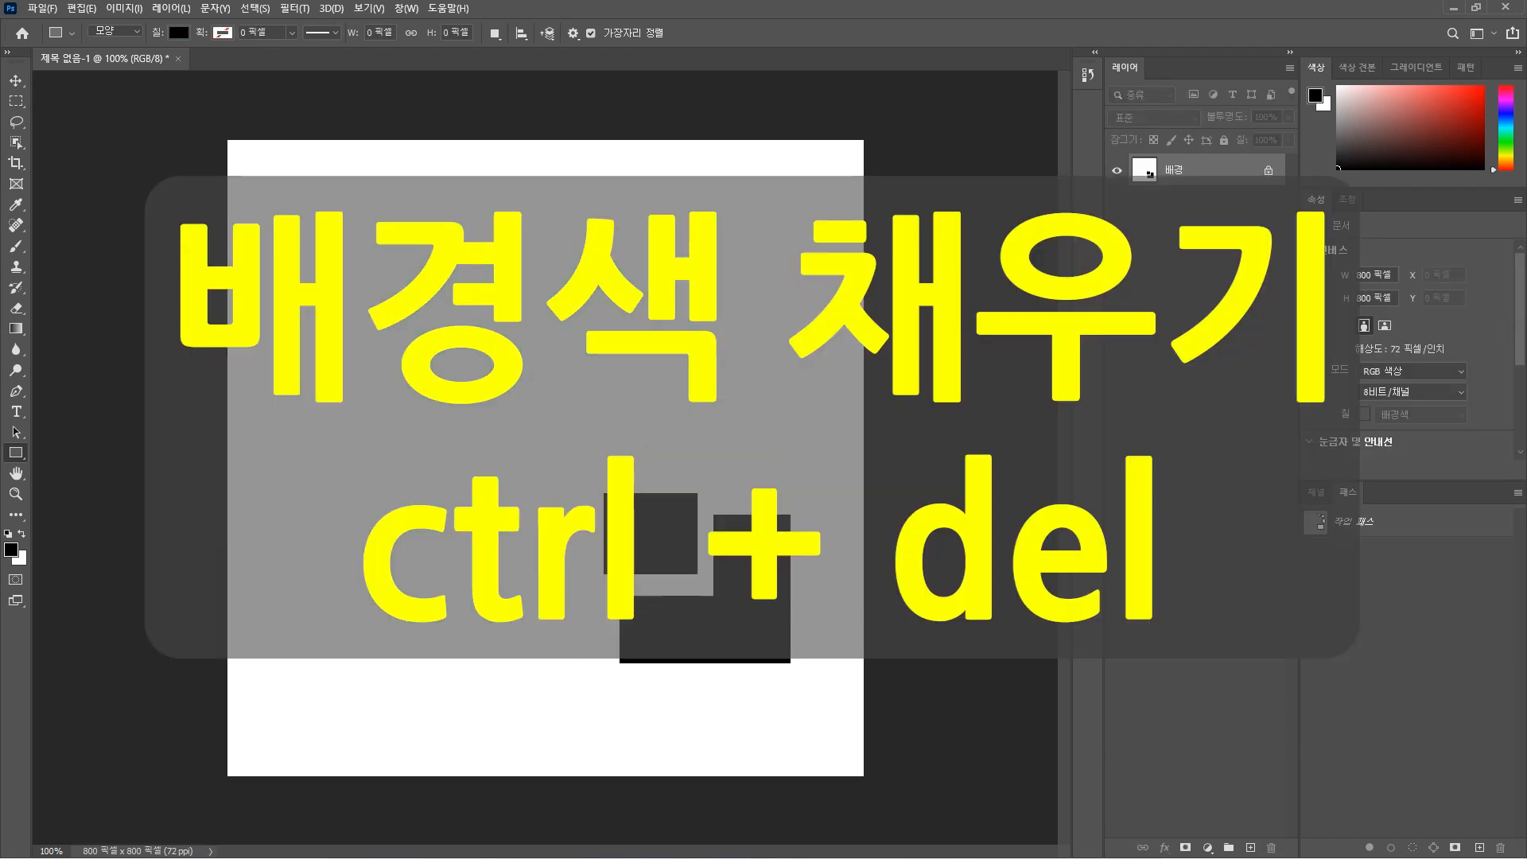
key("ctrl+Delete")
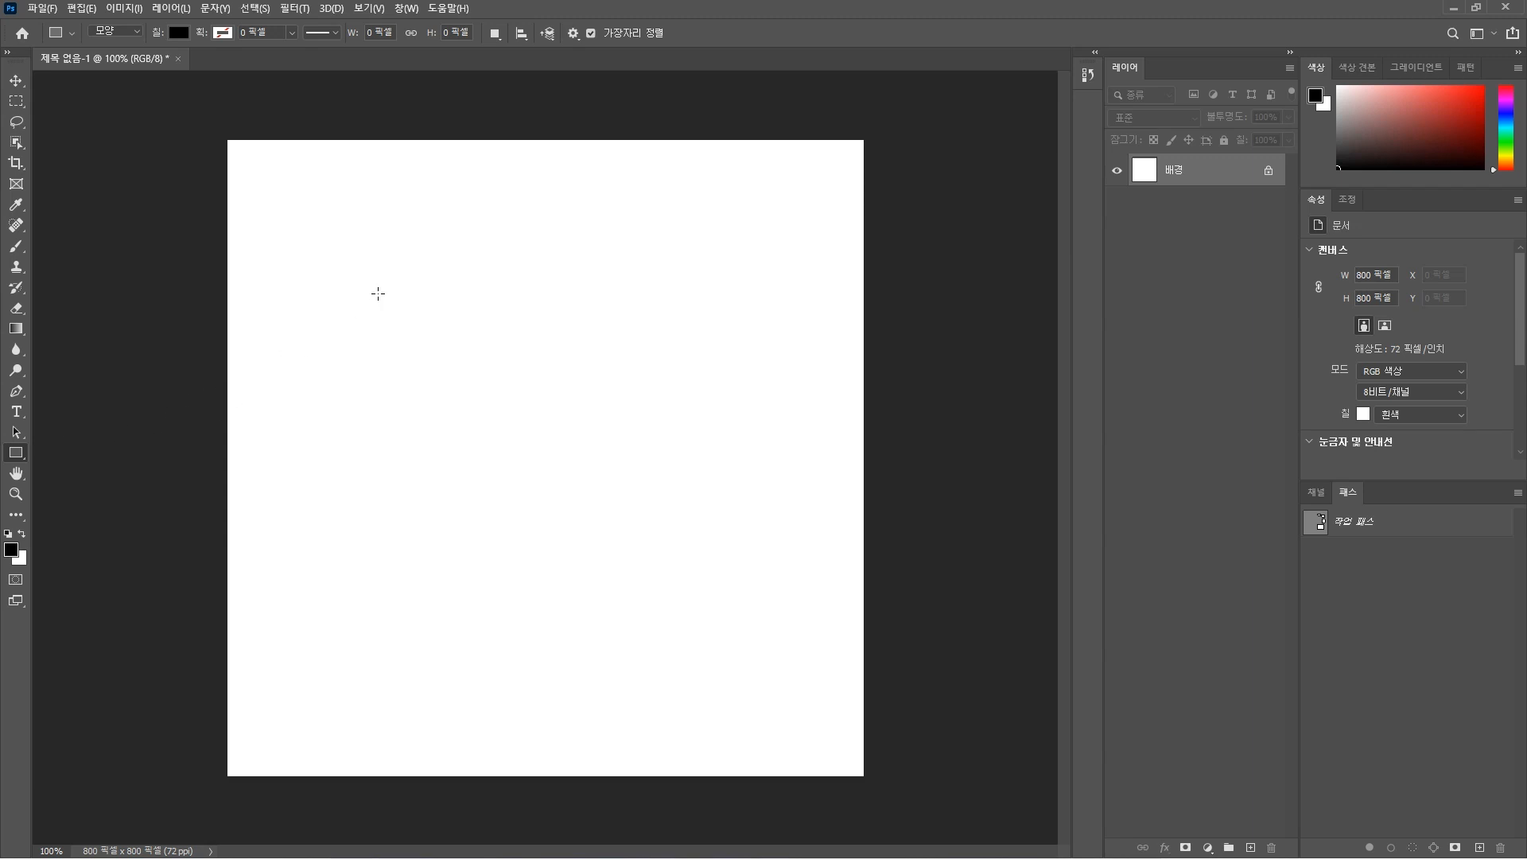
Draw a rectangle shape about 331 × 225 px in the upper middle of the canvas and fill it with bright green
left_click_drag(350, 261, 613, 439)
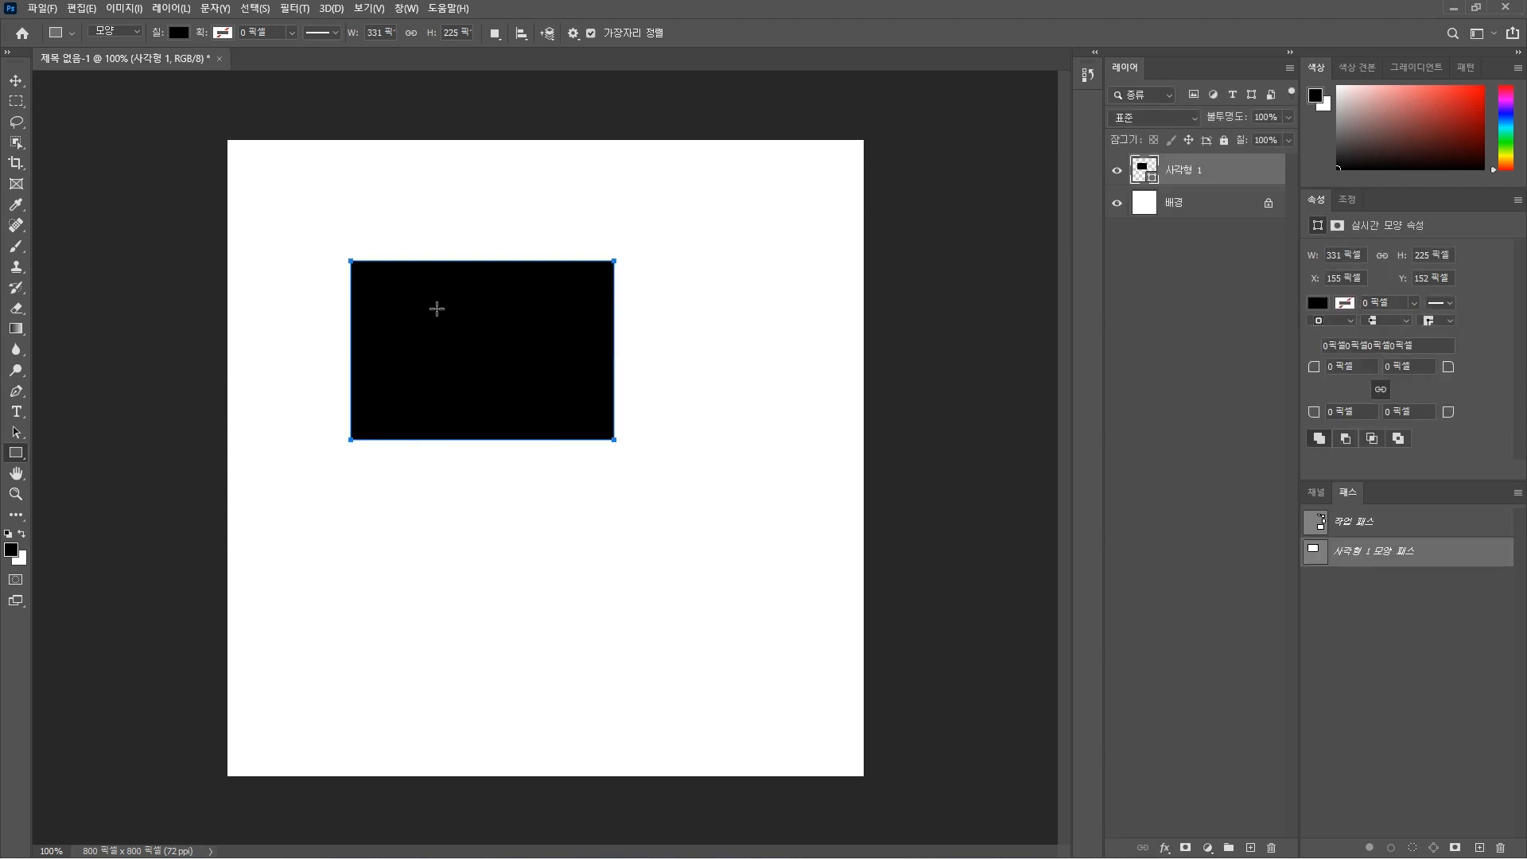
left_click(178, 33)
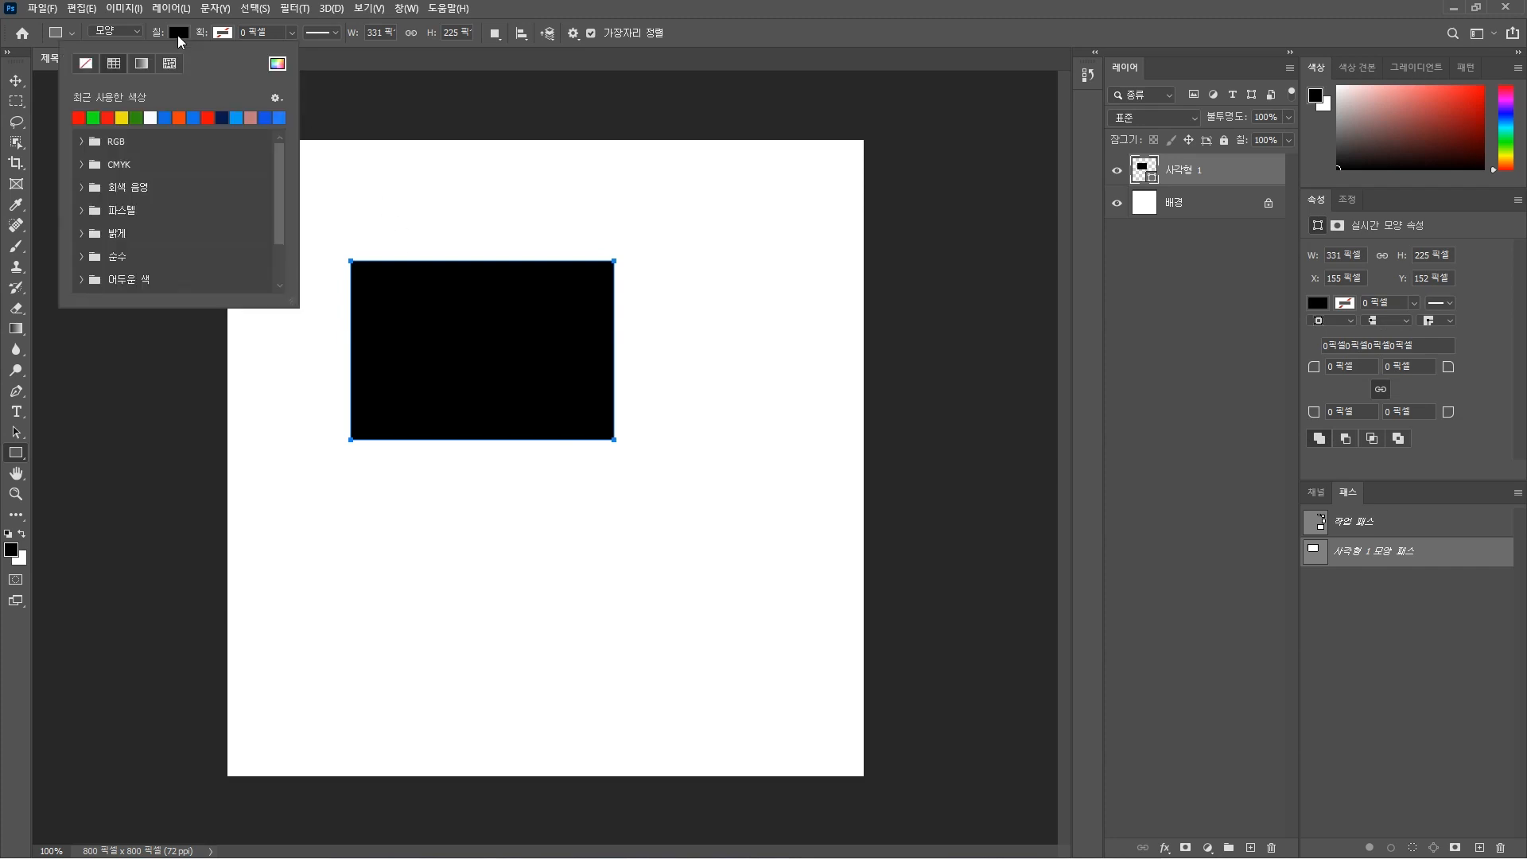
double_click(93, 117)
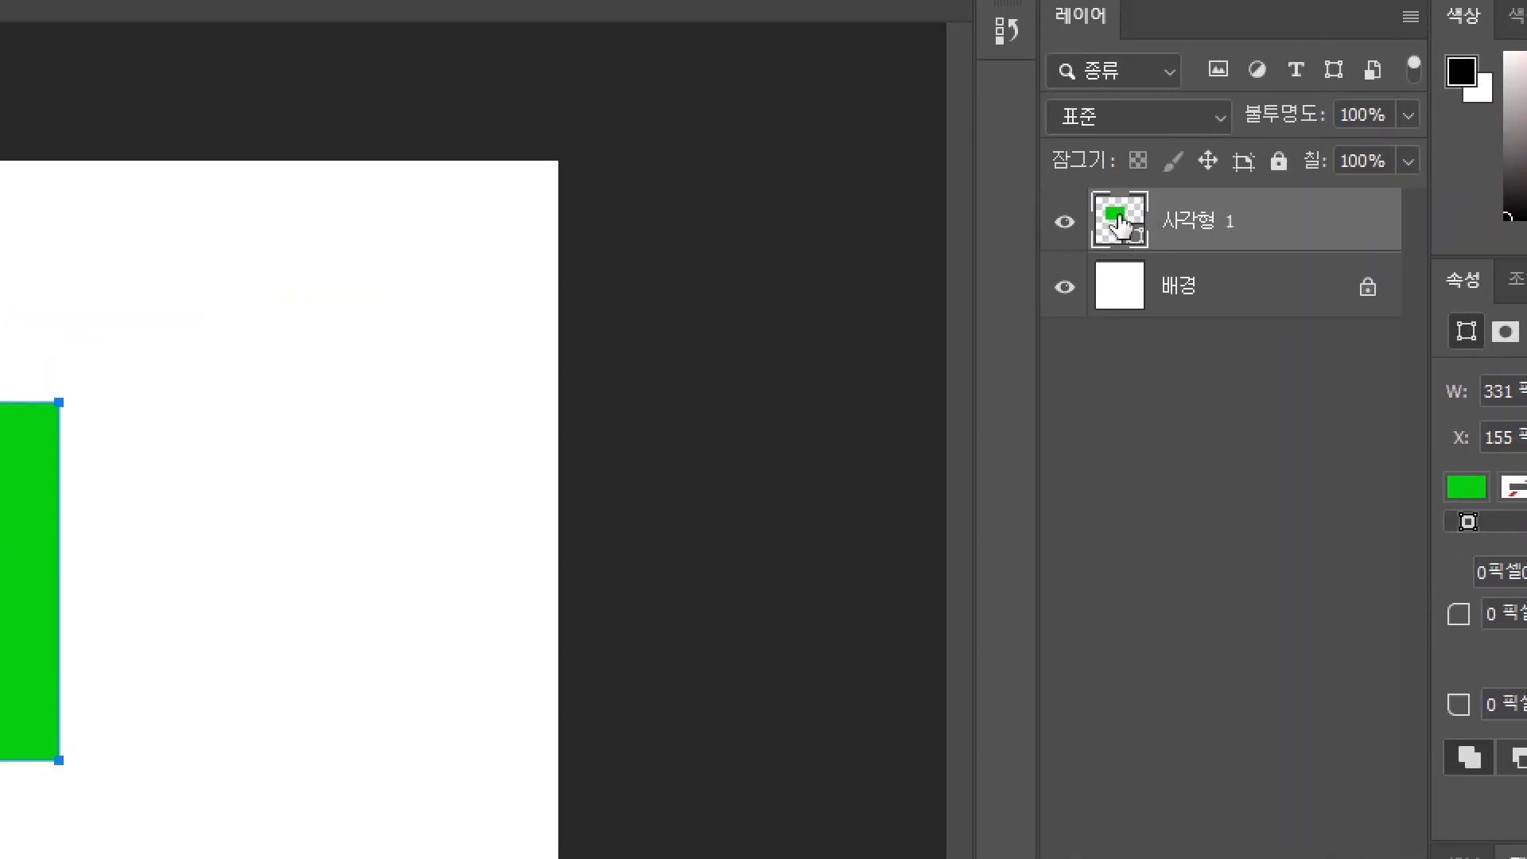
Recolor the rectangle on layer 사각형 1 to blue #1093ee
double_click(1121, 226)
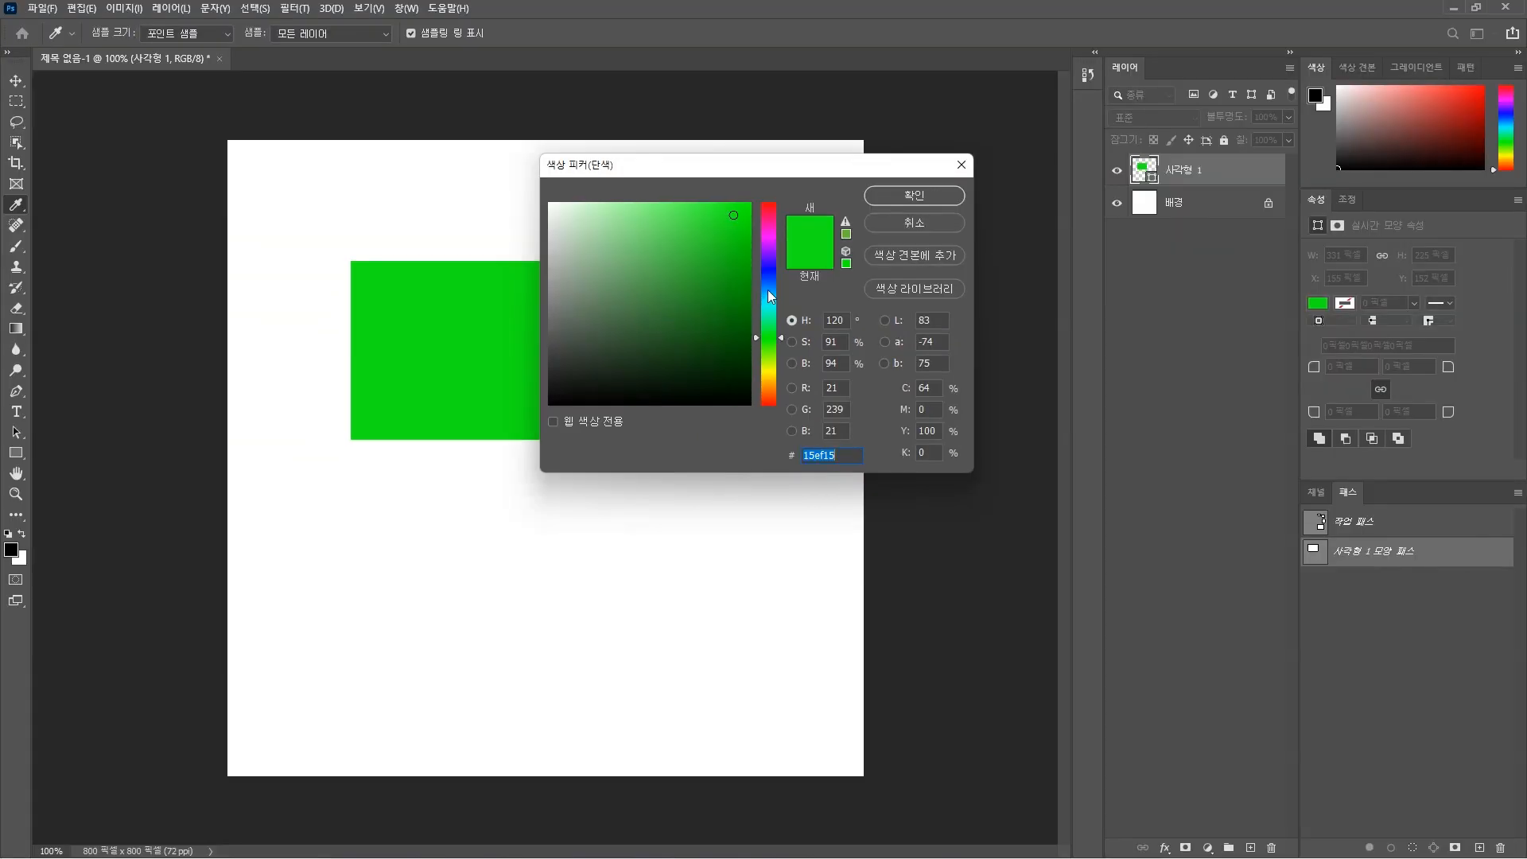
left_click(769, 290)
left_click(737, 216)
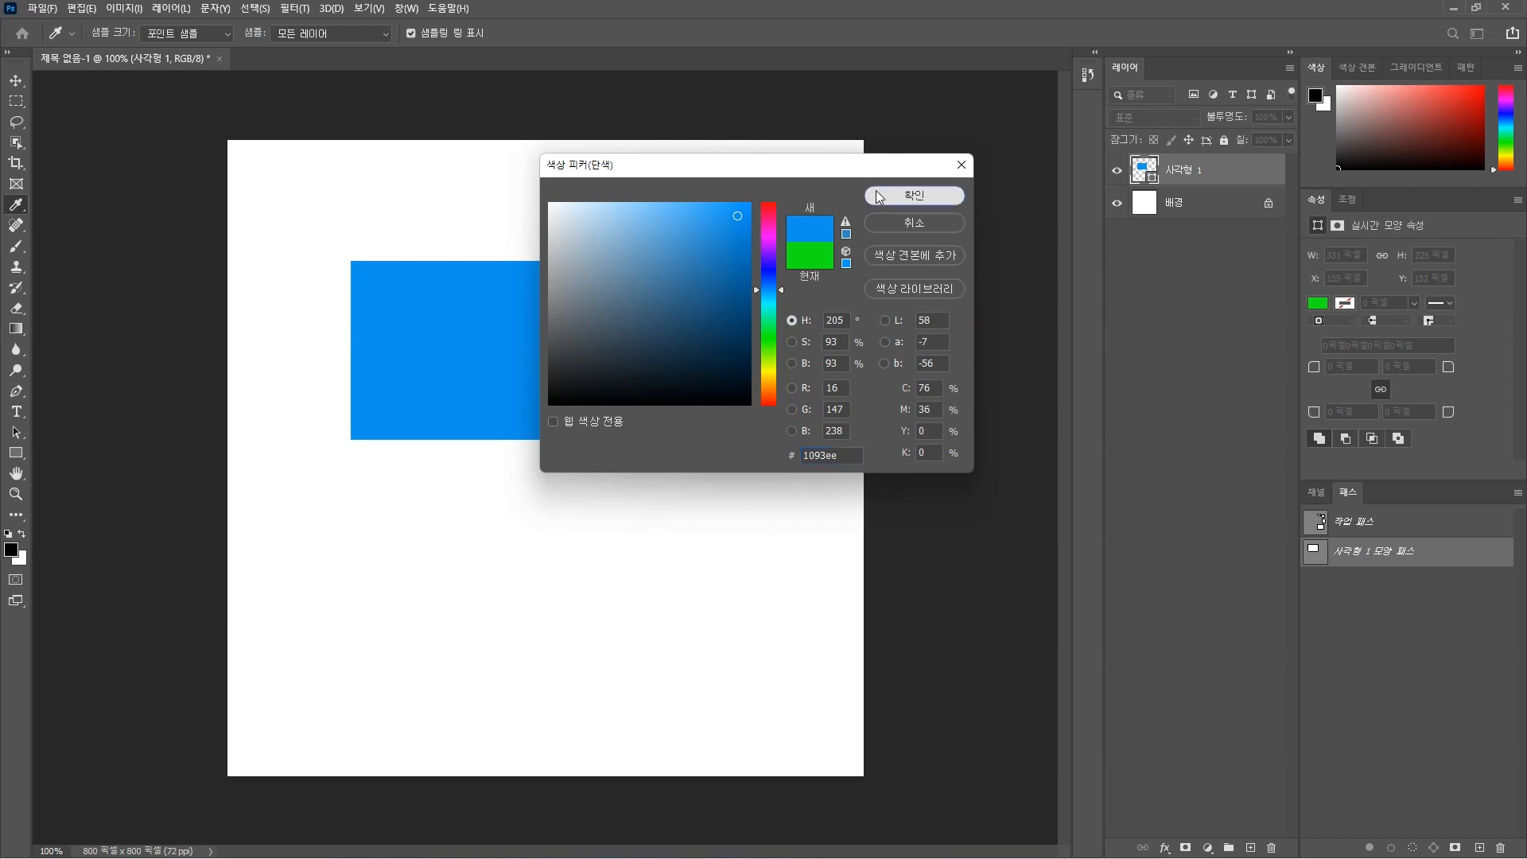
left_click(878, 196)
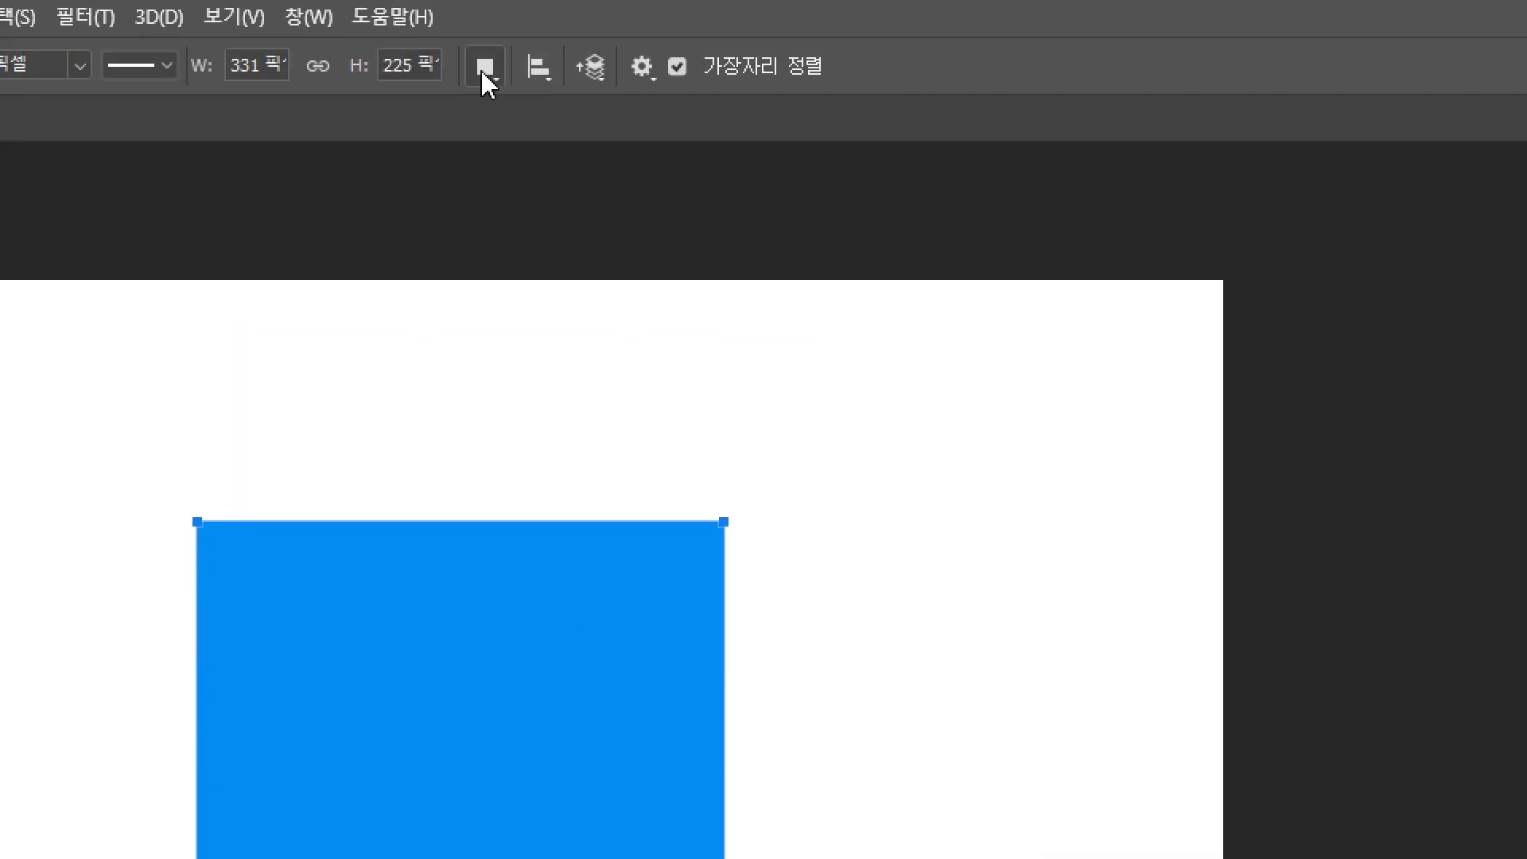
With New Layer mode, draw separate rectangles about 164 × 103 px and 88 × 301 px, and undo both
left_click(484, 69)
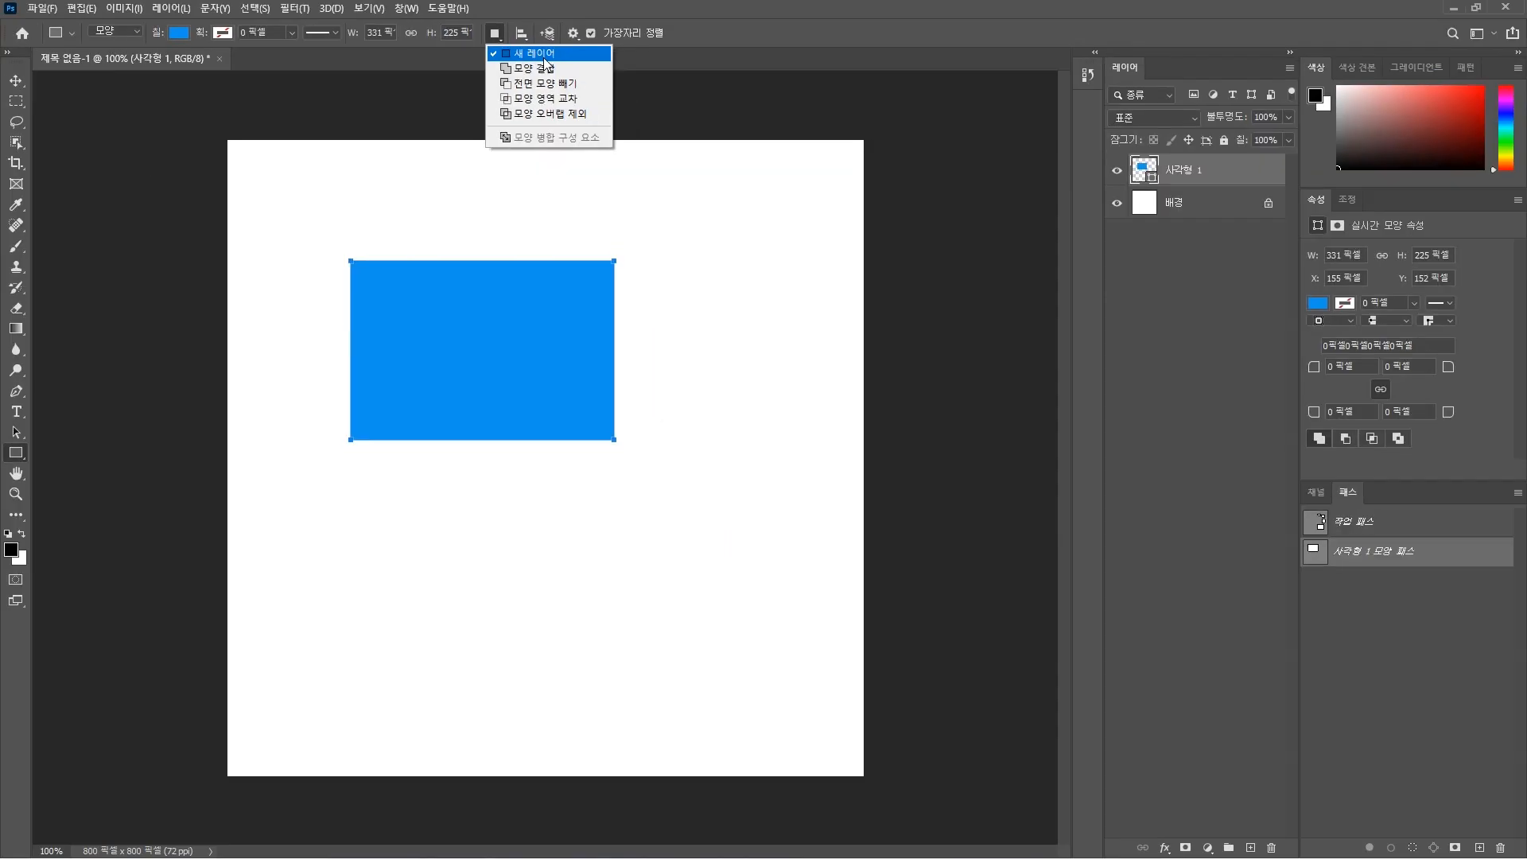
left_click(544, 58)
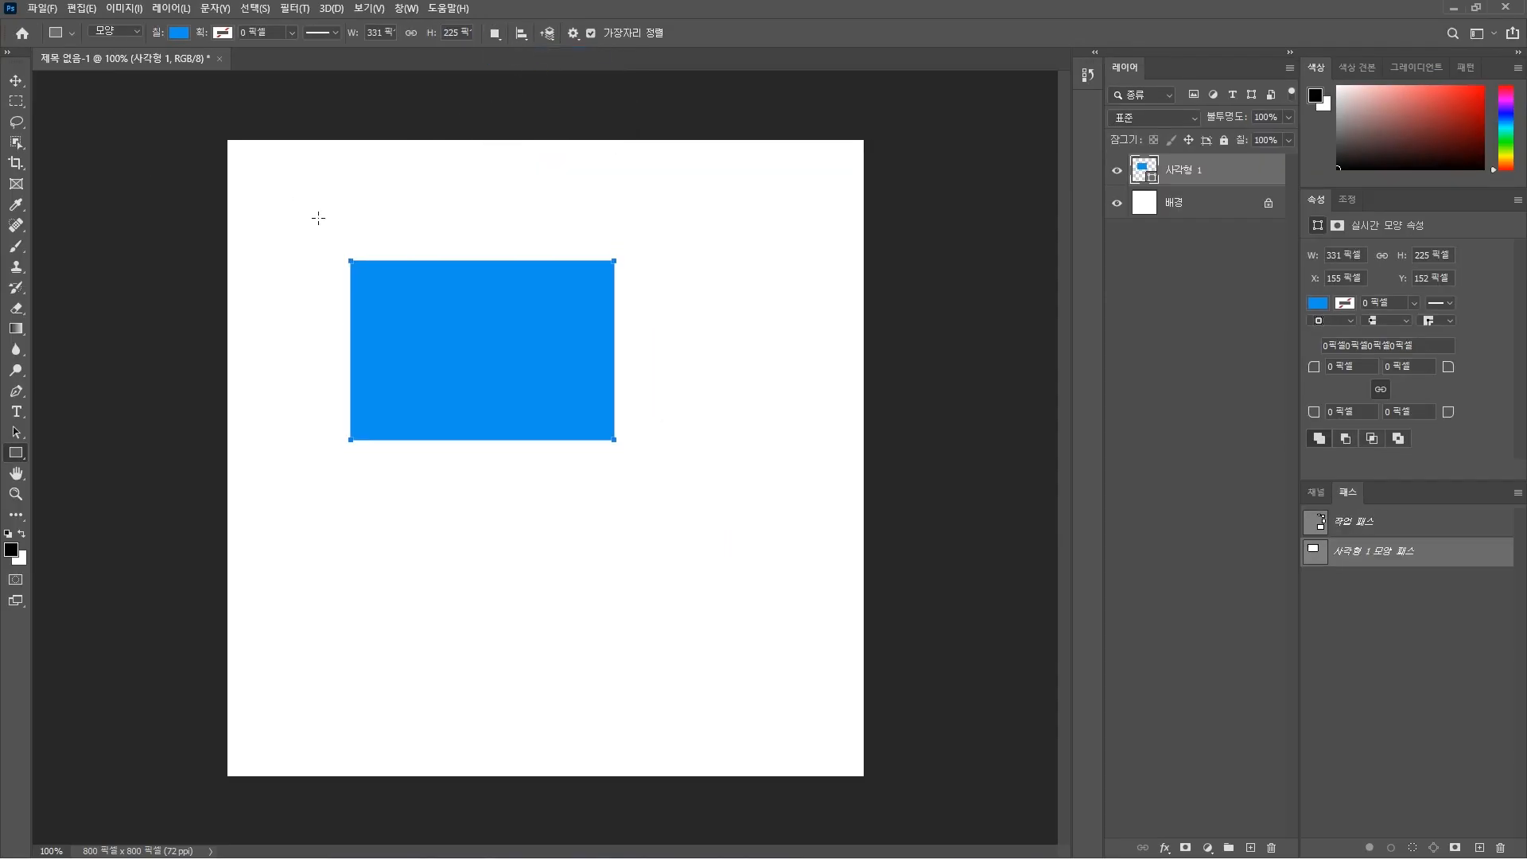
left_click_drag(545, 460, 675, 542)
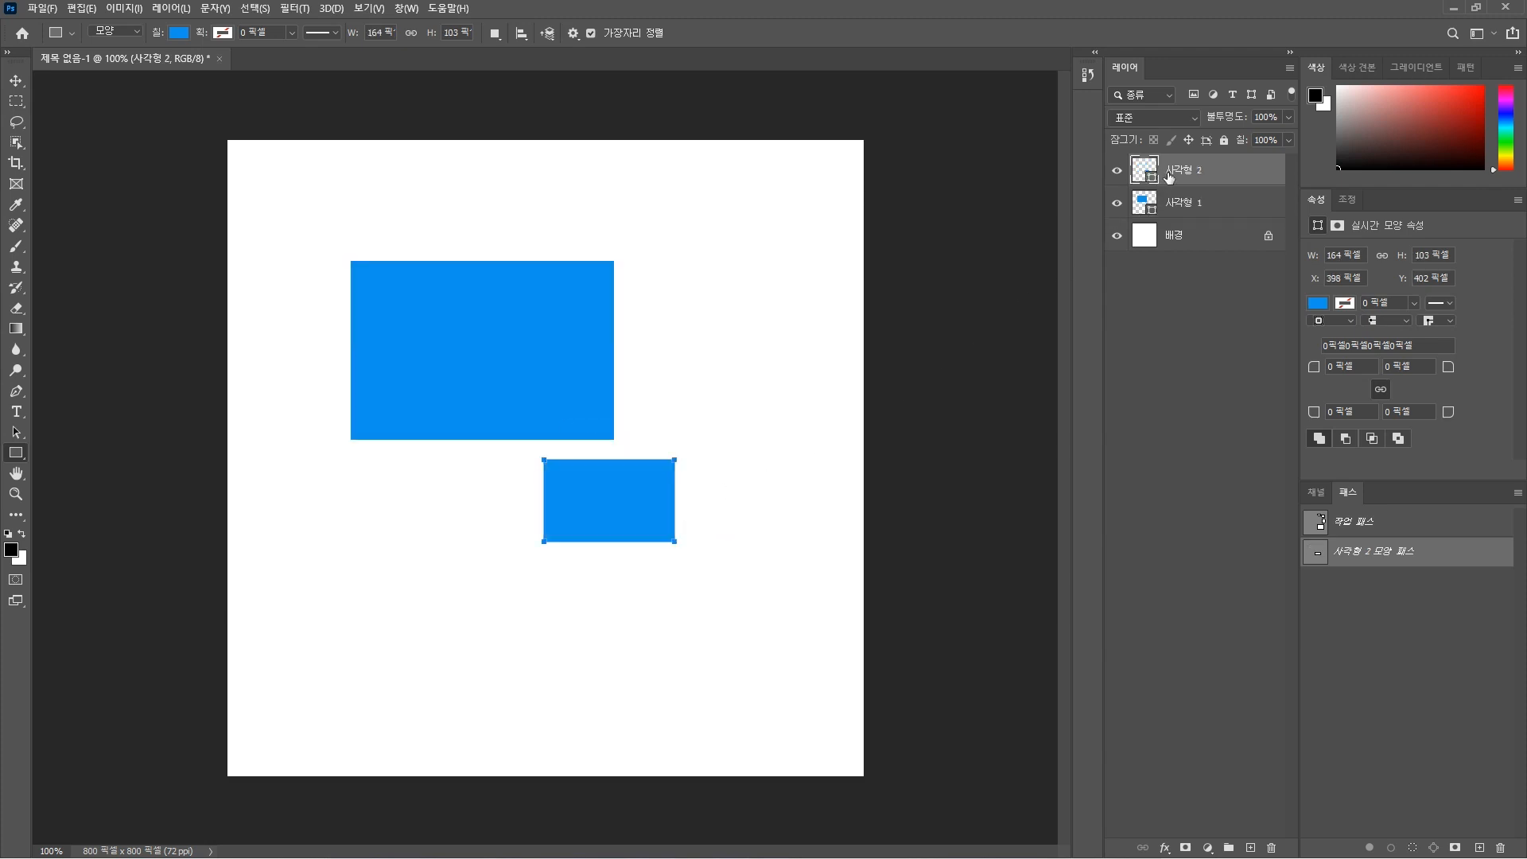
left_click_drag(743, 245, 811, 484)
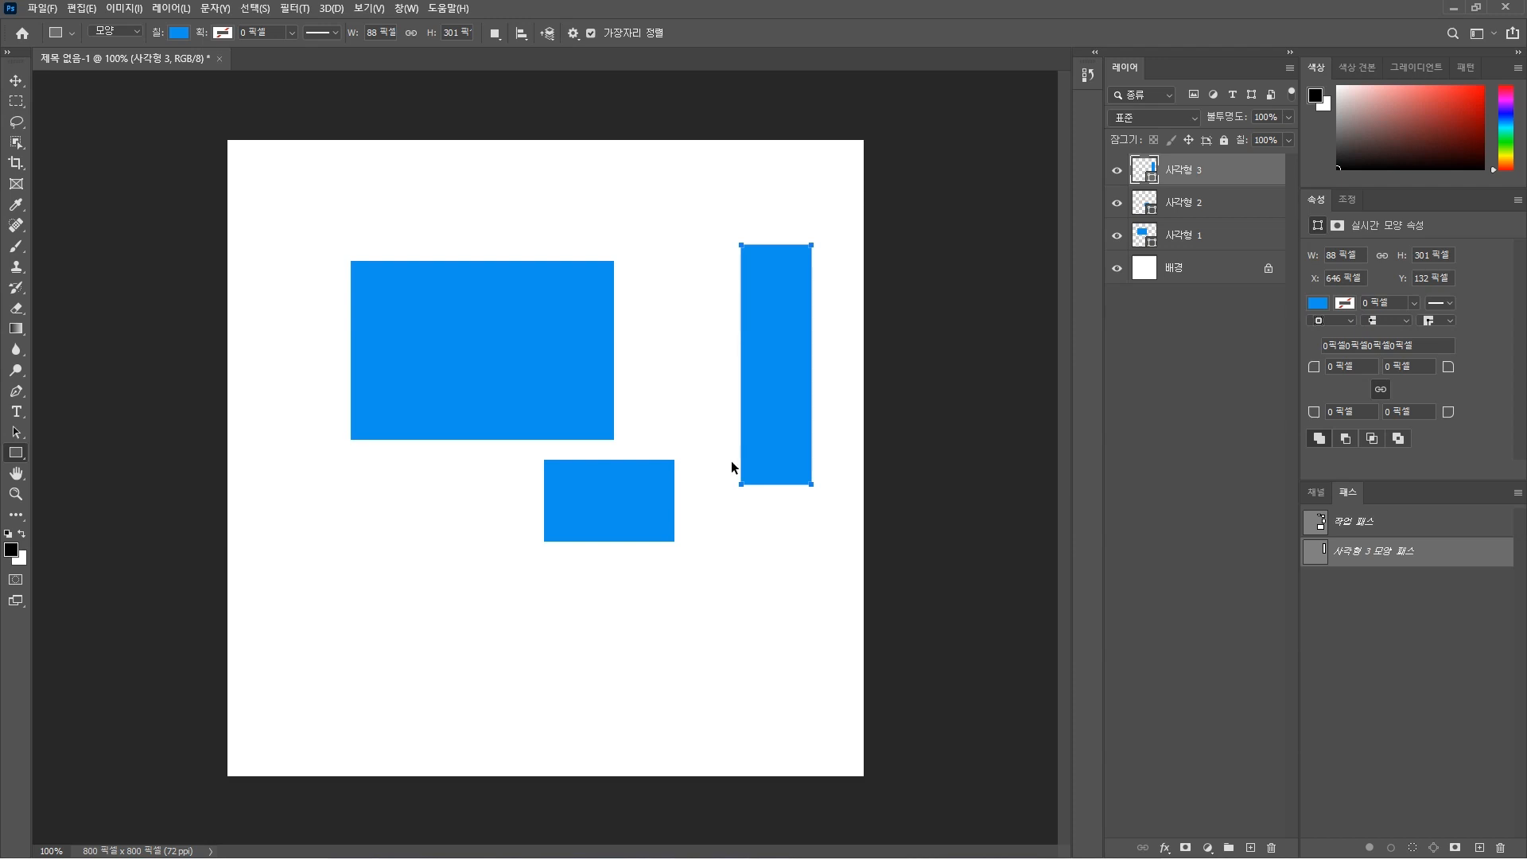
key("ctrl+z")
key("ctrl+z")
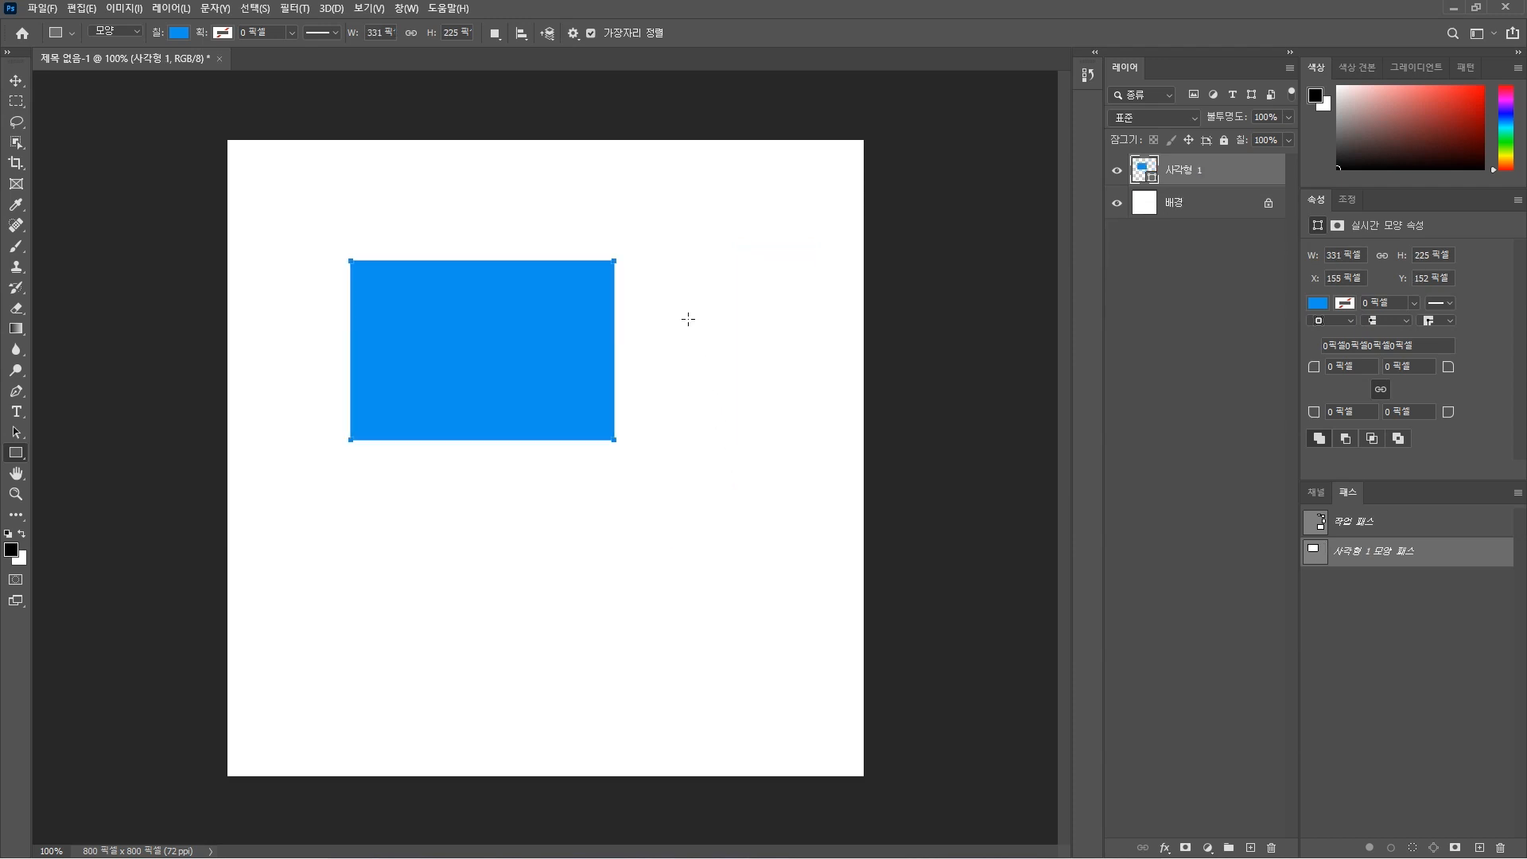
With Combine Shapes mode, add overlapping rectangles of about 234 × 189 px and 143 × 124 px at the blue rectangle's lower-right and upper-right corners
left_click(496, 34)
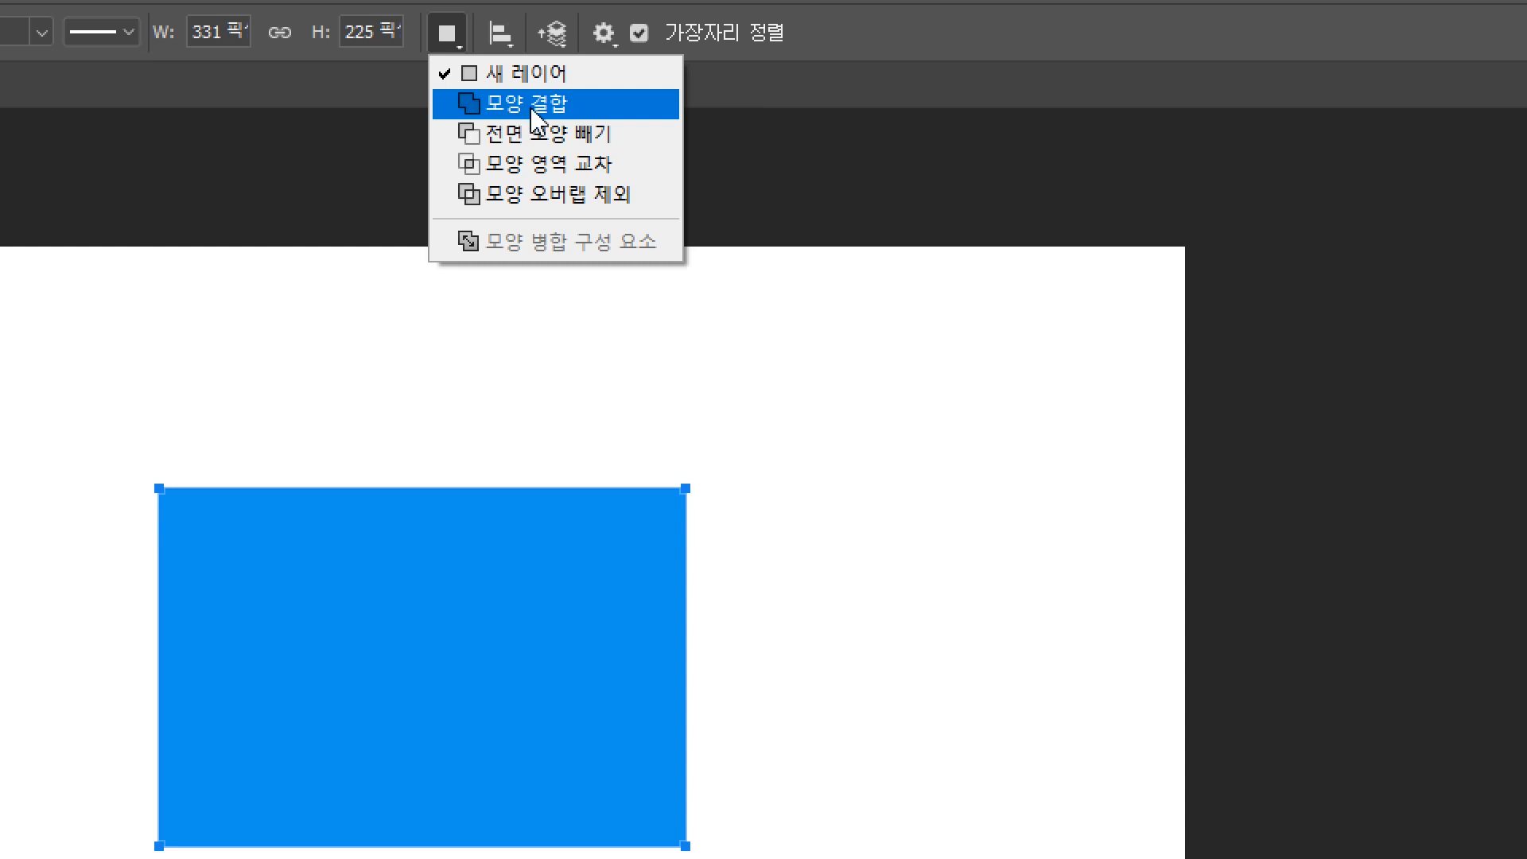
left_click(534, 119)
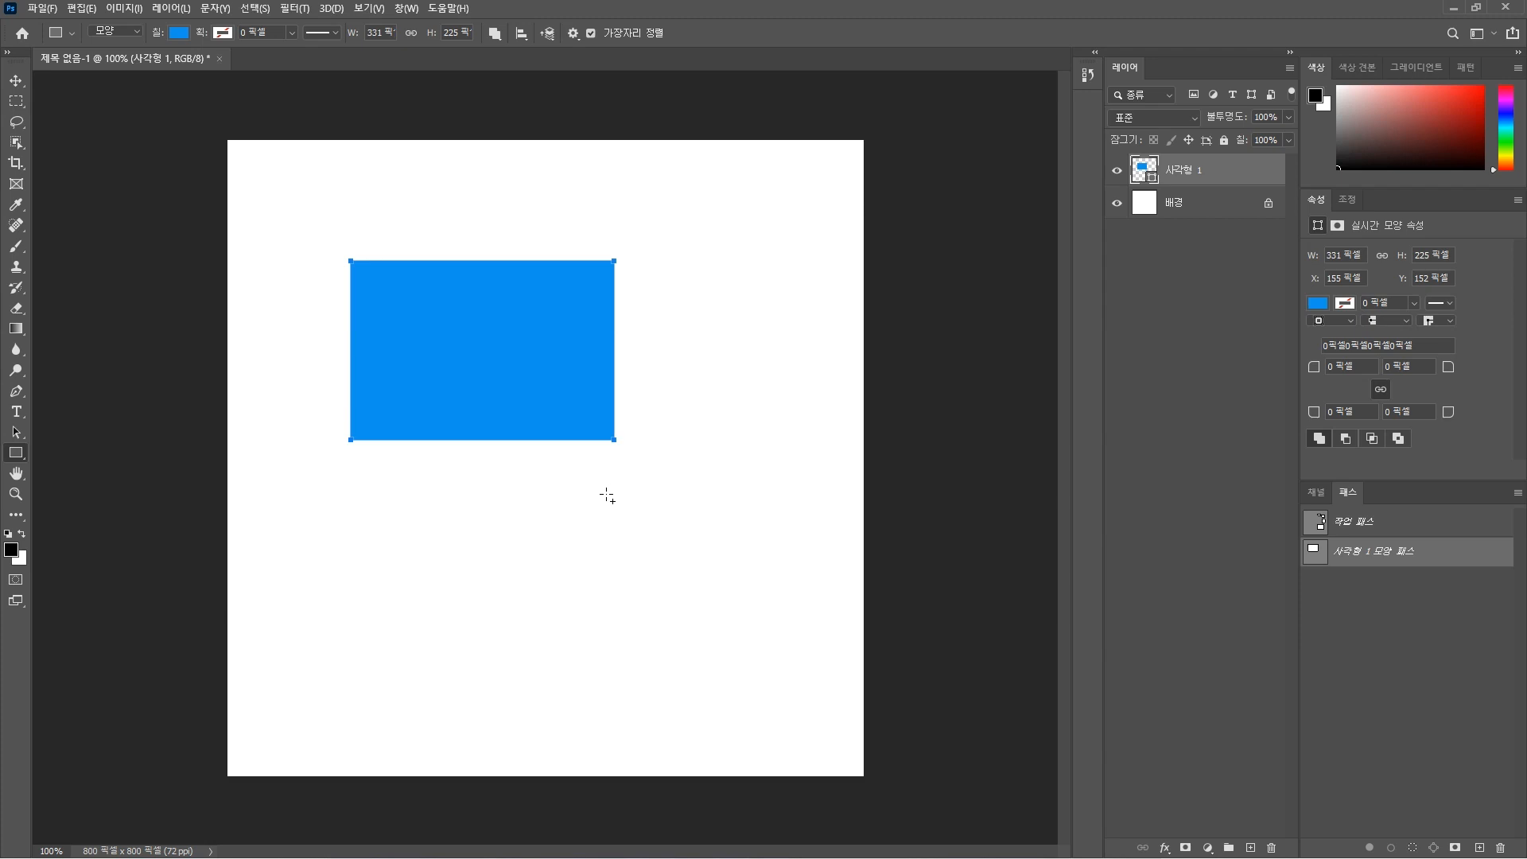
left_click_drag(512, 387, 698, 537)
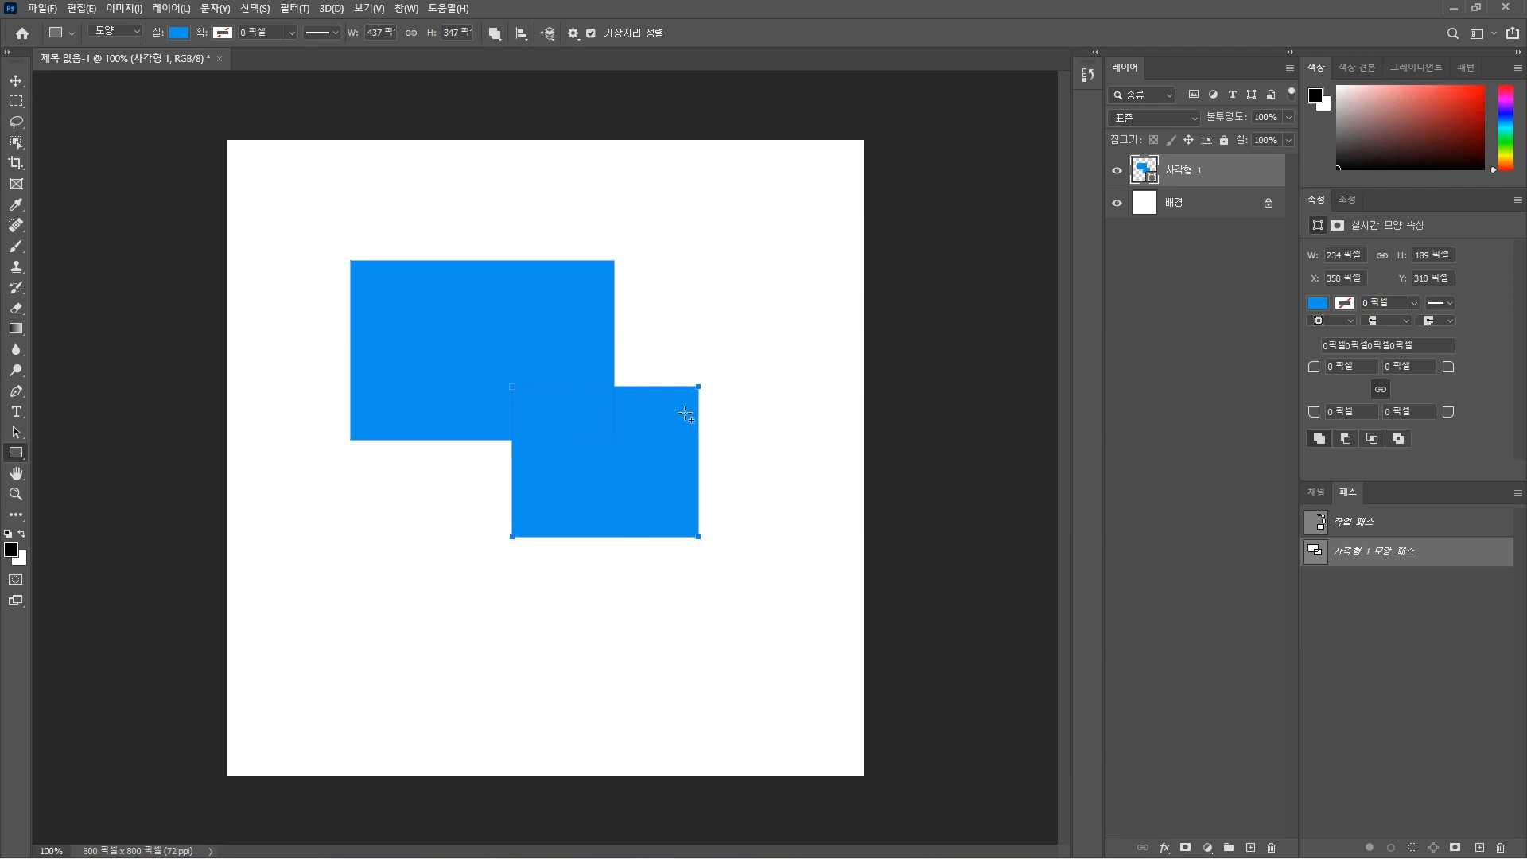
mouse_move(562, 218)
left_mouse_down()
mouse_move(634, 299)
mouse_move(675, 316)
left_mouse_up()
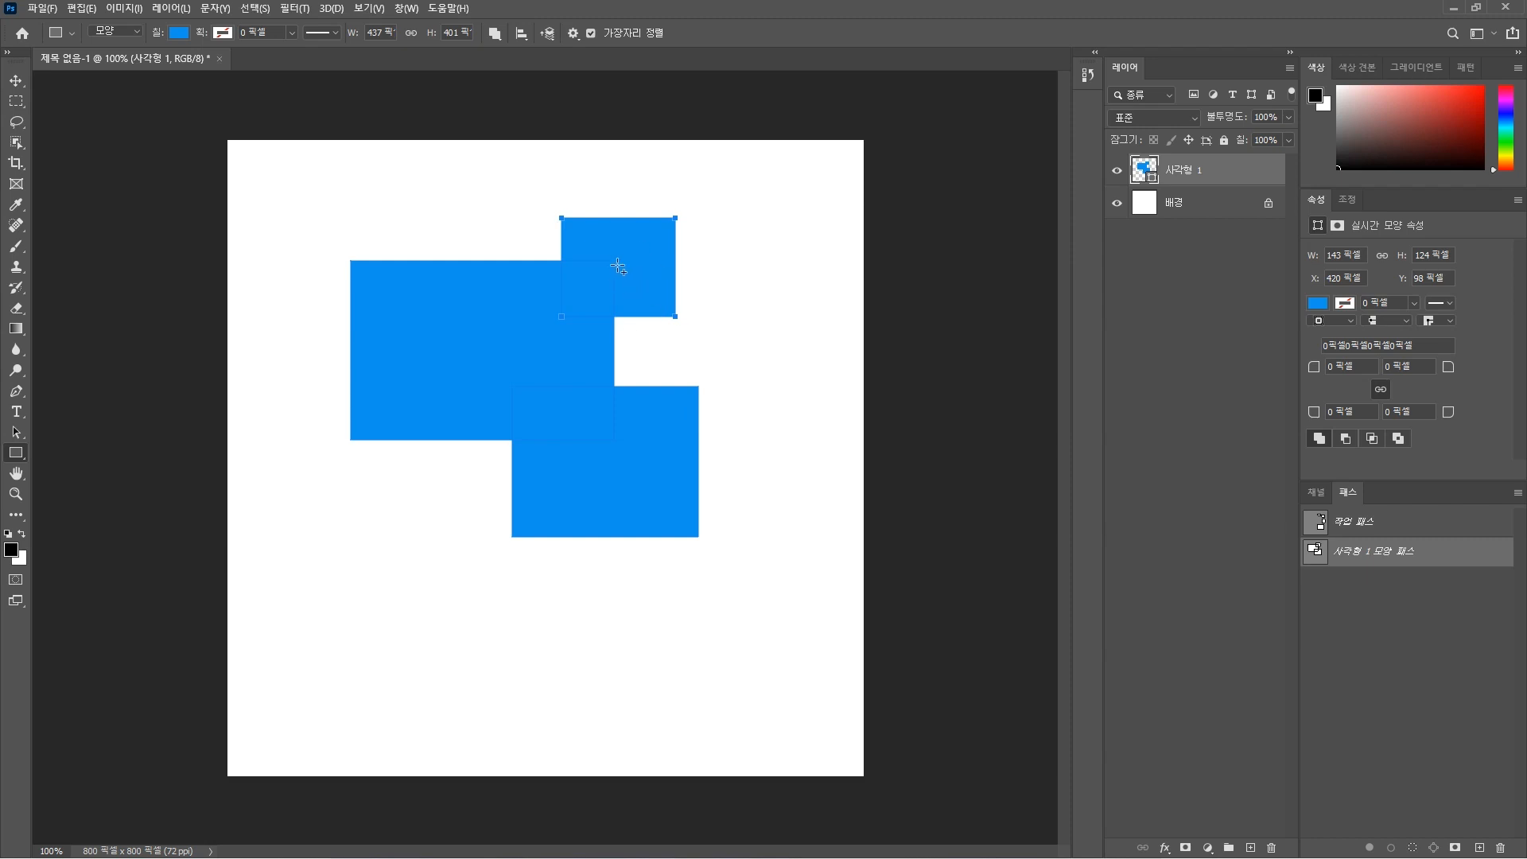
Cycle the small upper rectangle's path operation through Subtract Front Shape, Intersect Shape Areas and Exclude Overlapping Shapes
left_click(495, 34)
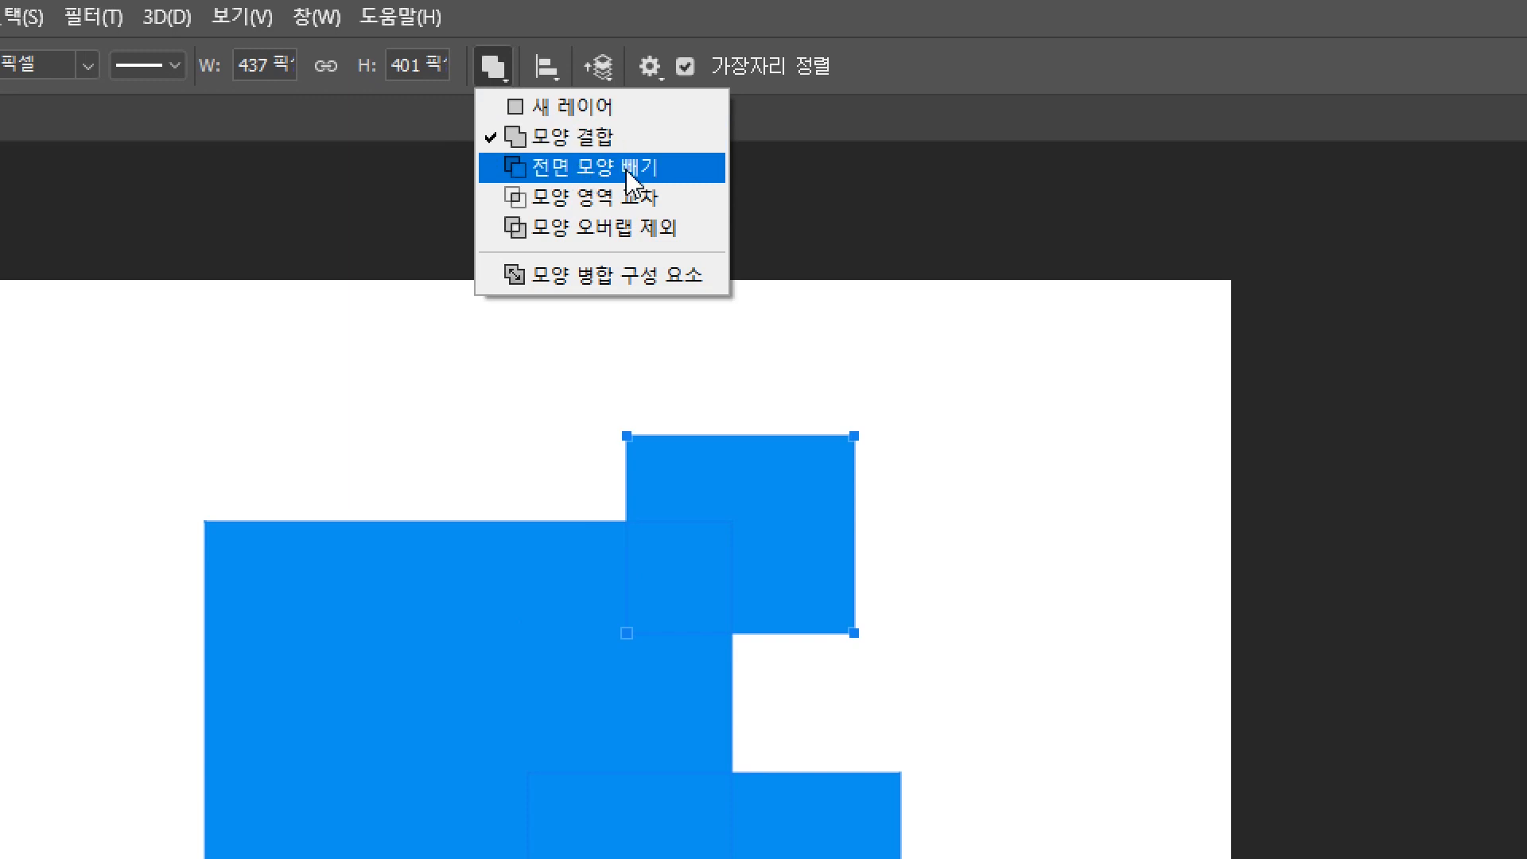
left_click(630, 176)
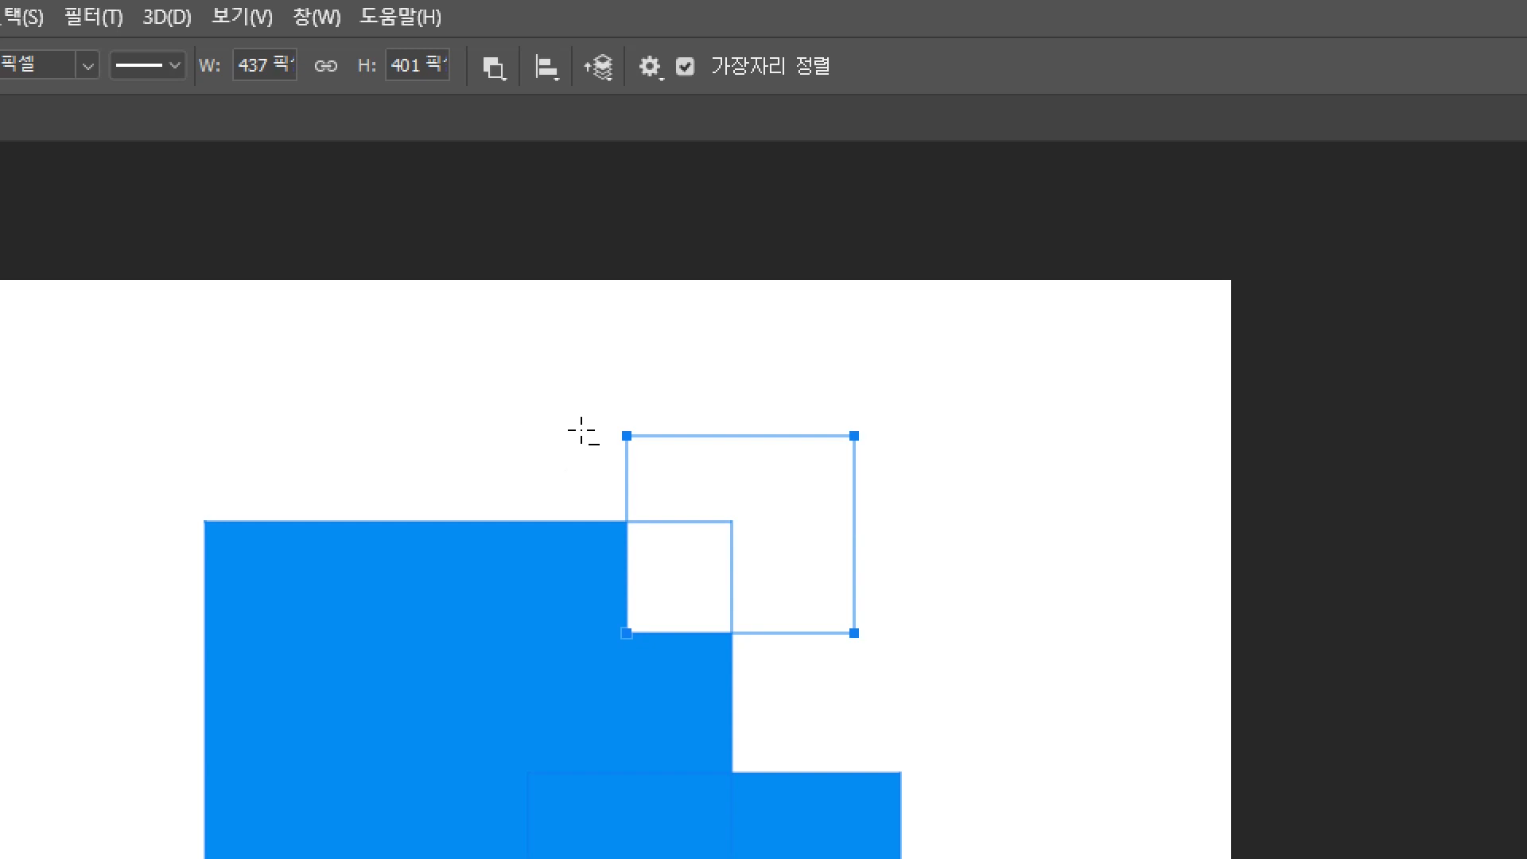
left_click(499, 79)
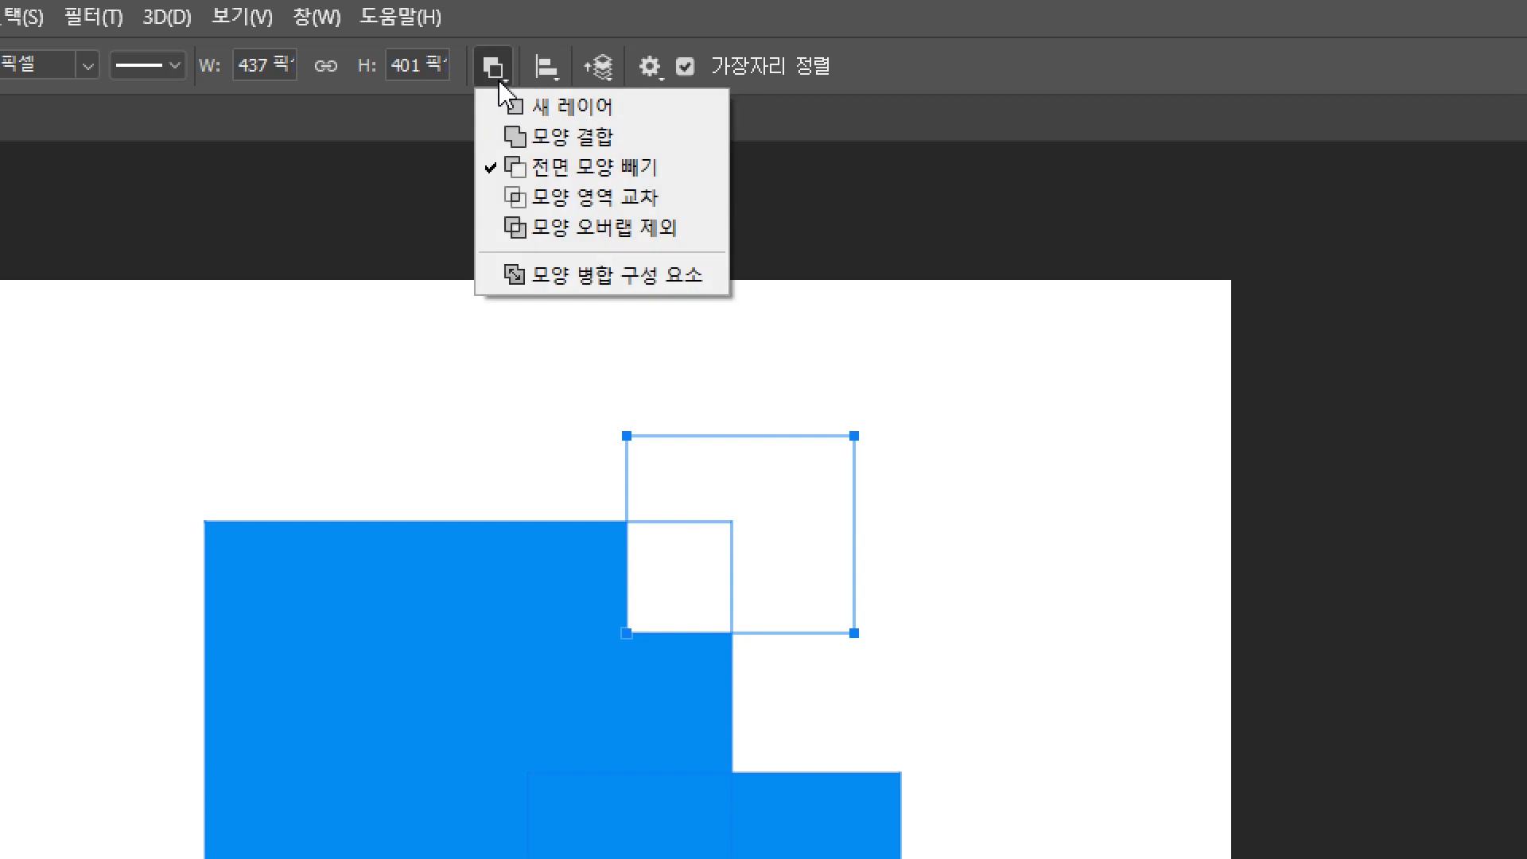
left_click(584, 199)
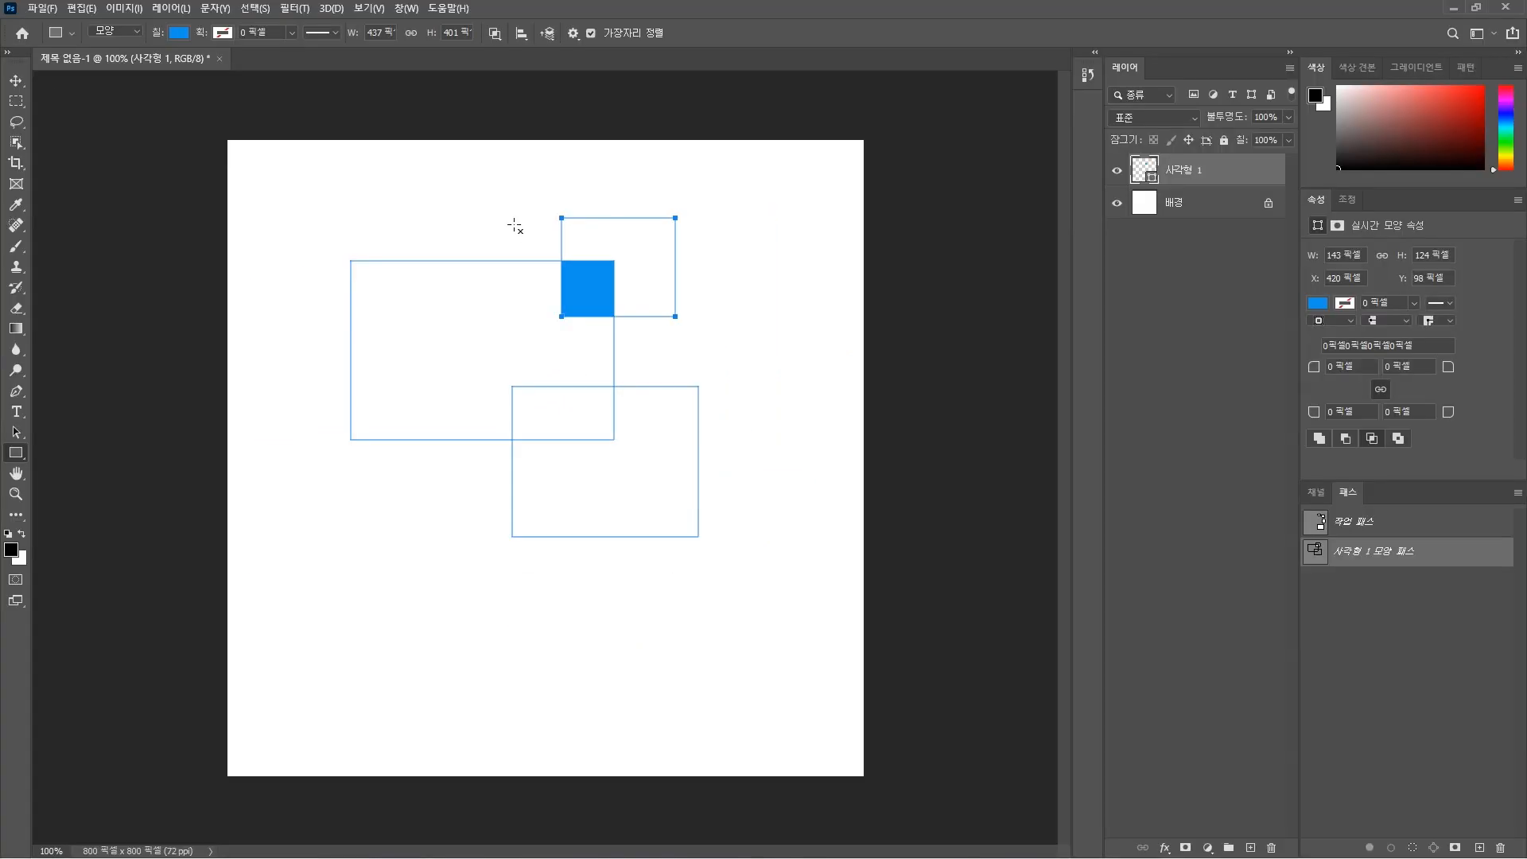
left_click(494, 34)
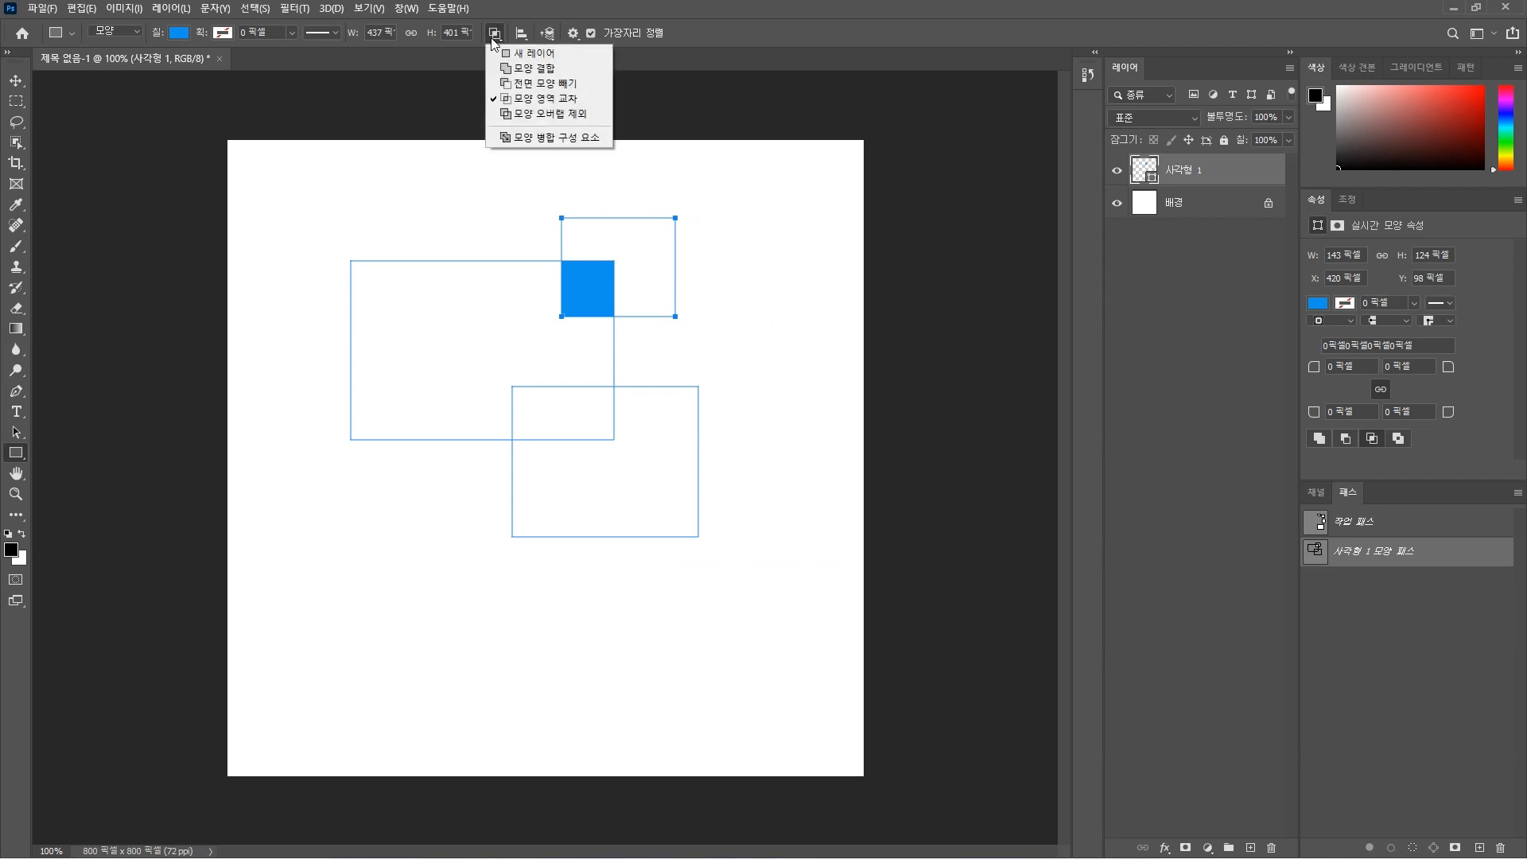
left_click(543, 116)
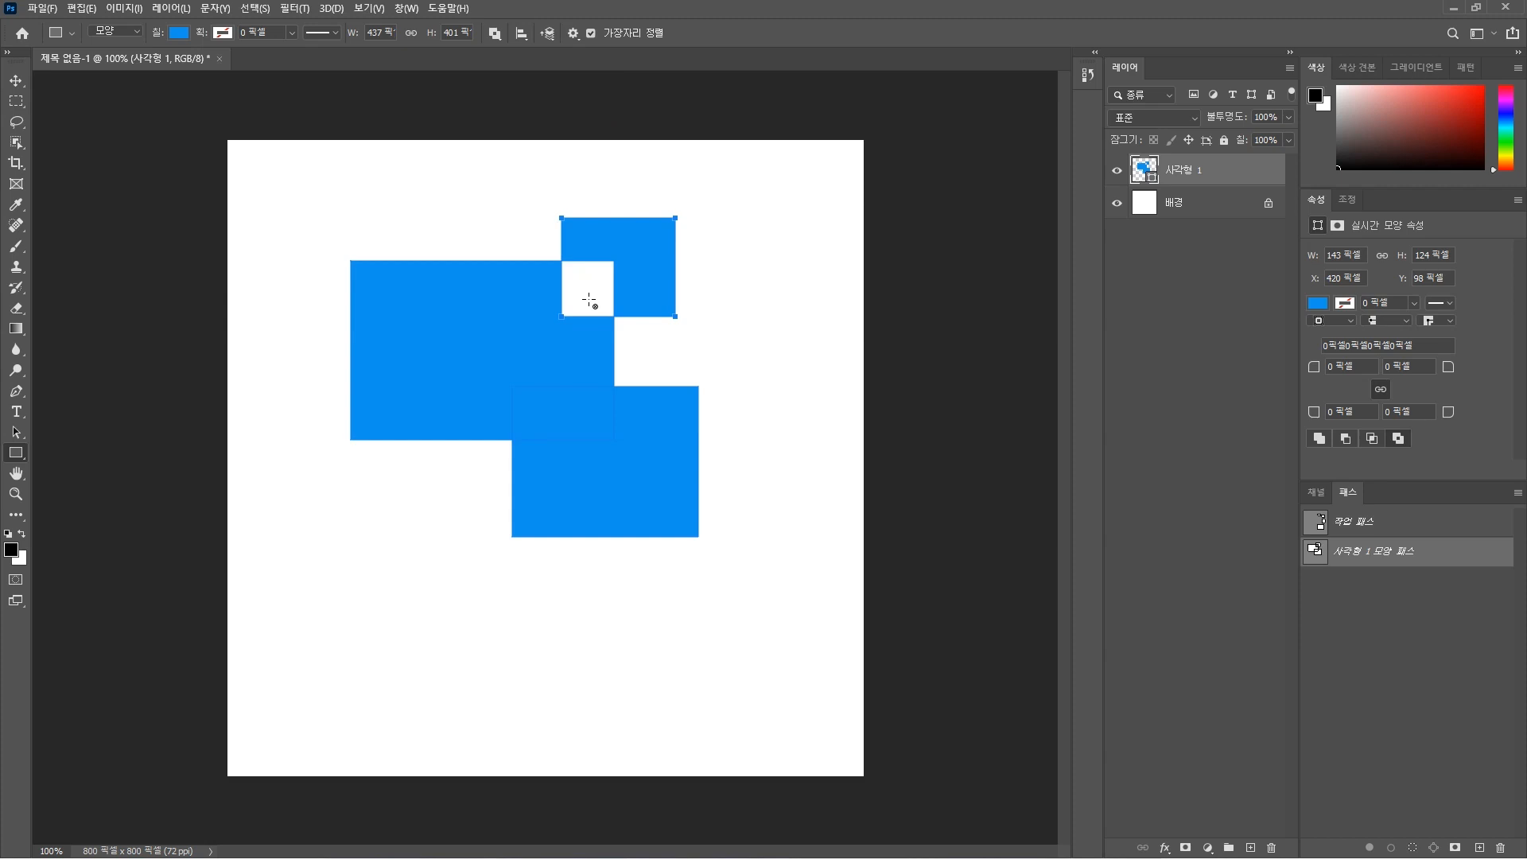
Delete the combined shape layer 사각형 1 to clear the canvas
left_click(494, 34)
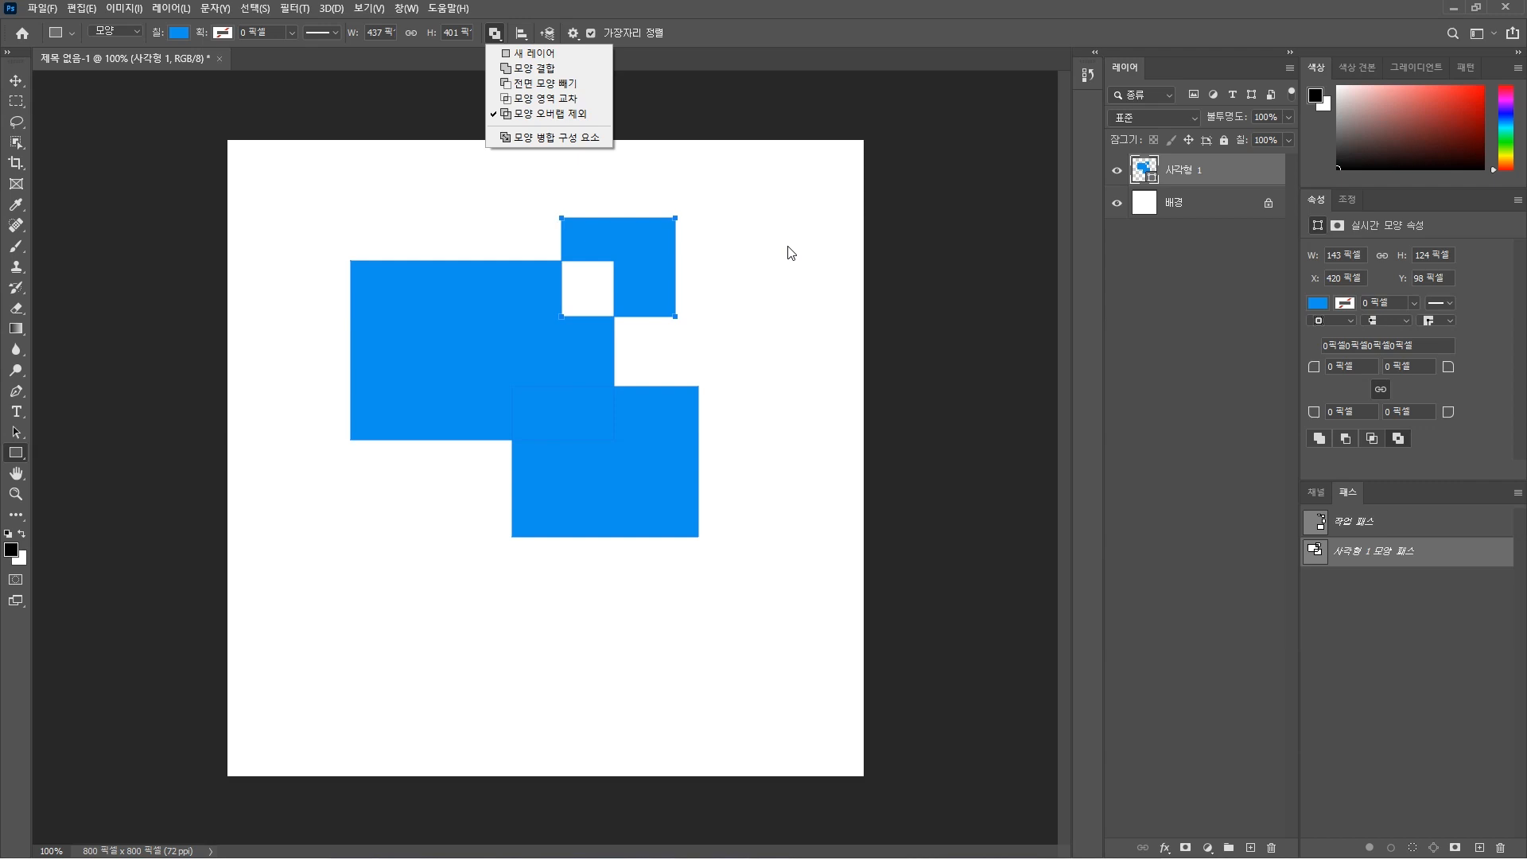
left_click(1153, 173)
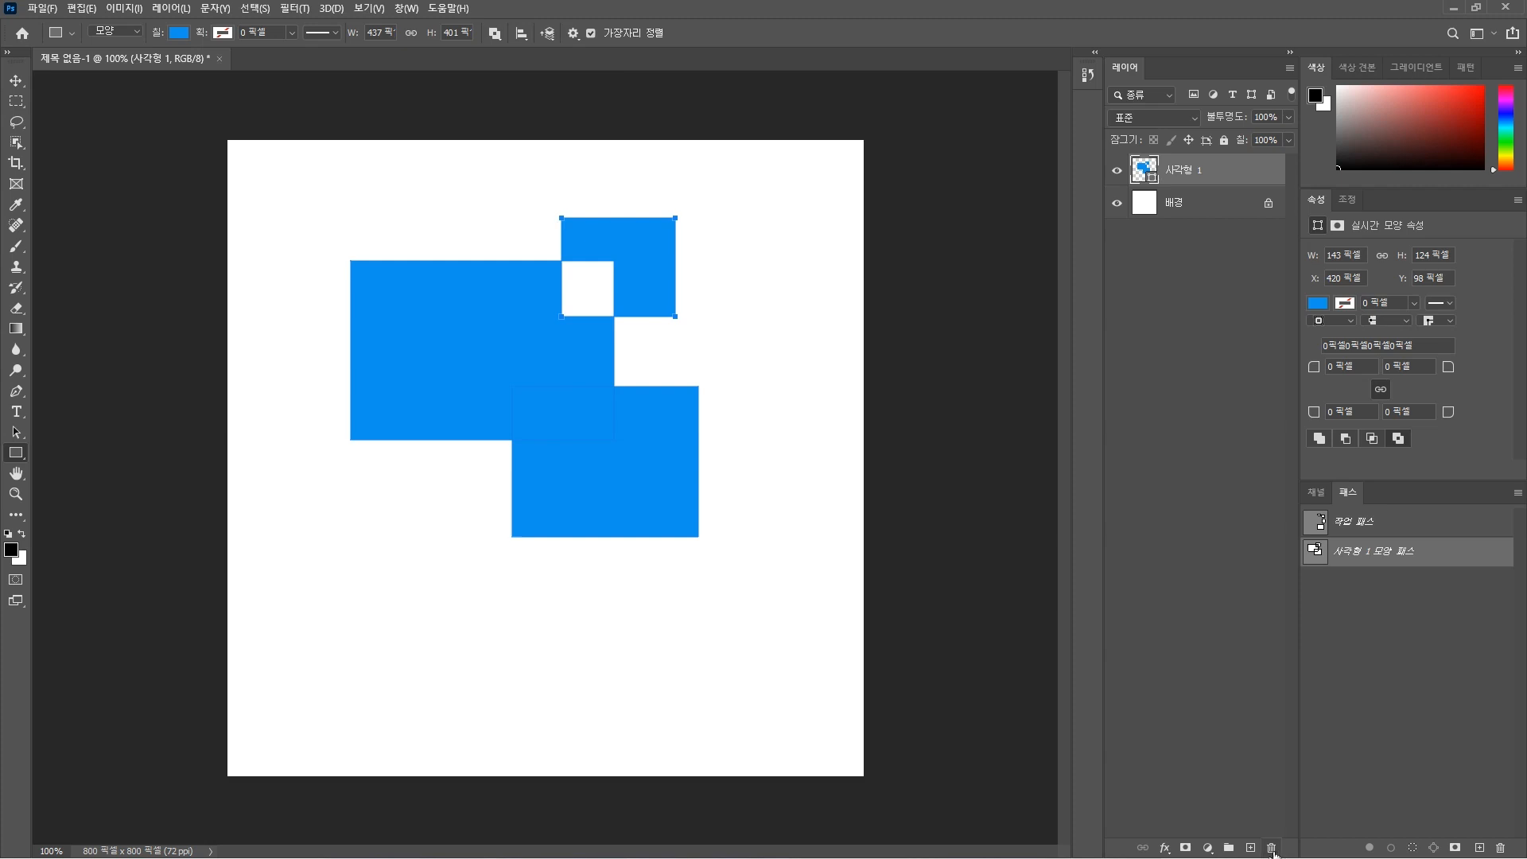
left_click(1273, 849)
left_click(673, 312)
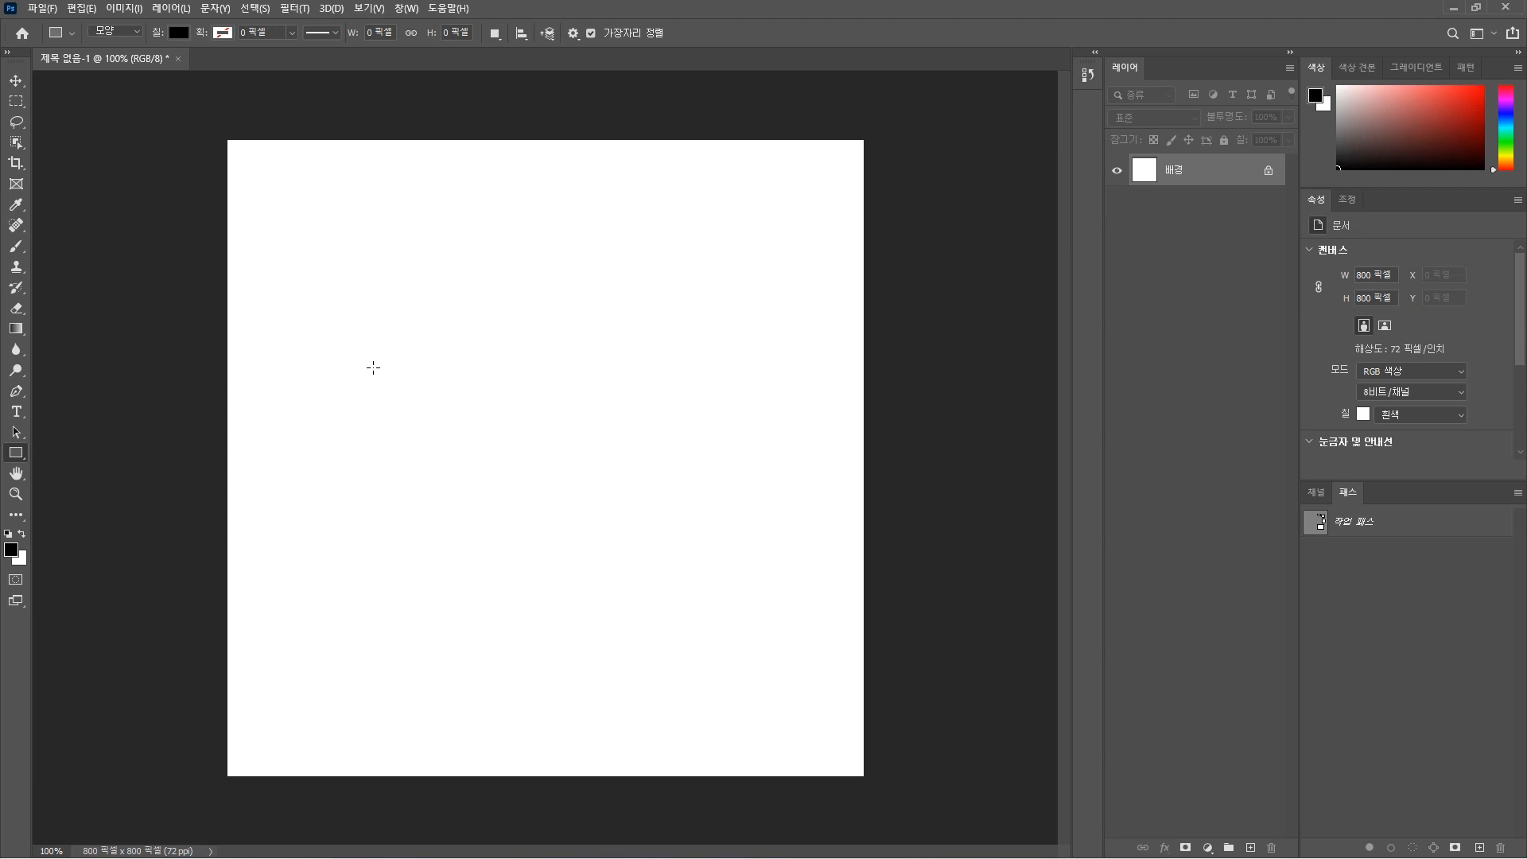
Draw a new rectangle about 344 × 262 px in the upper middle of the canvas and color it teal #16e2b0
left_click_drag(338, 252, 612, 460)
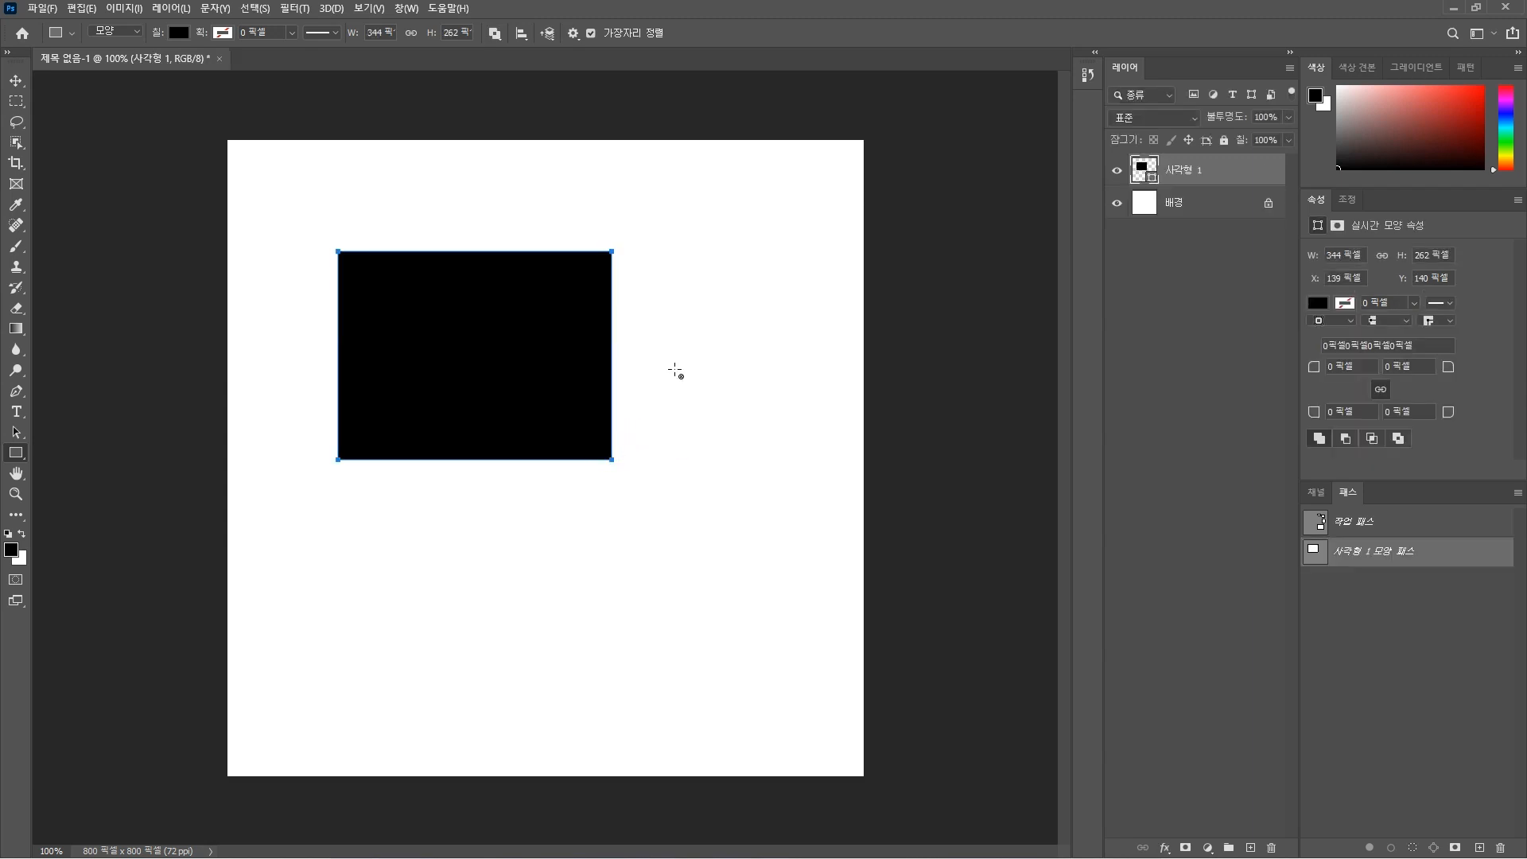
double_click(1143, 170)
left_click(762, 314)
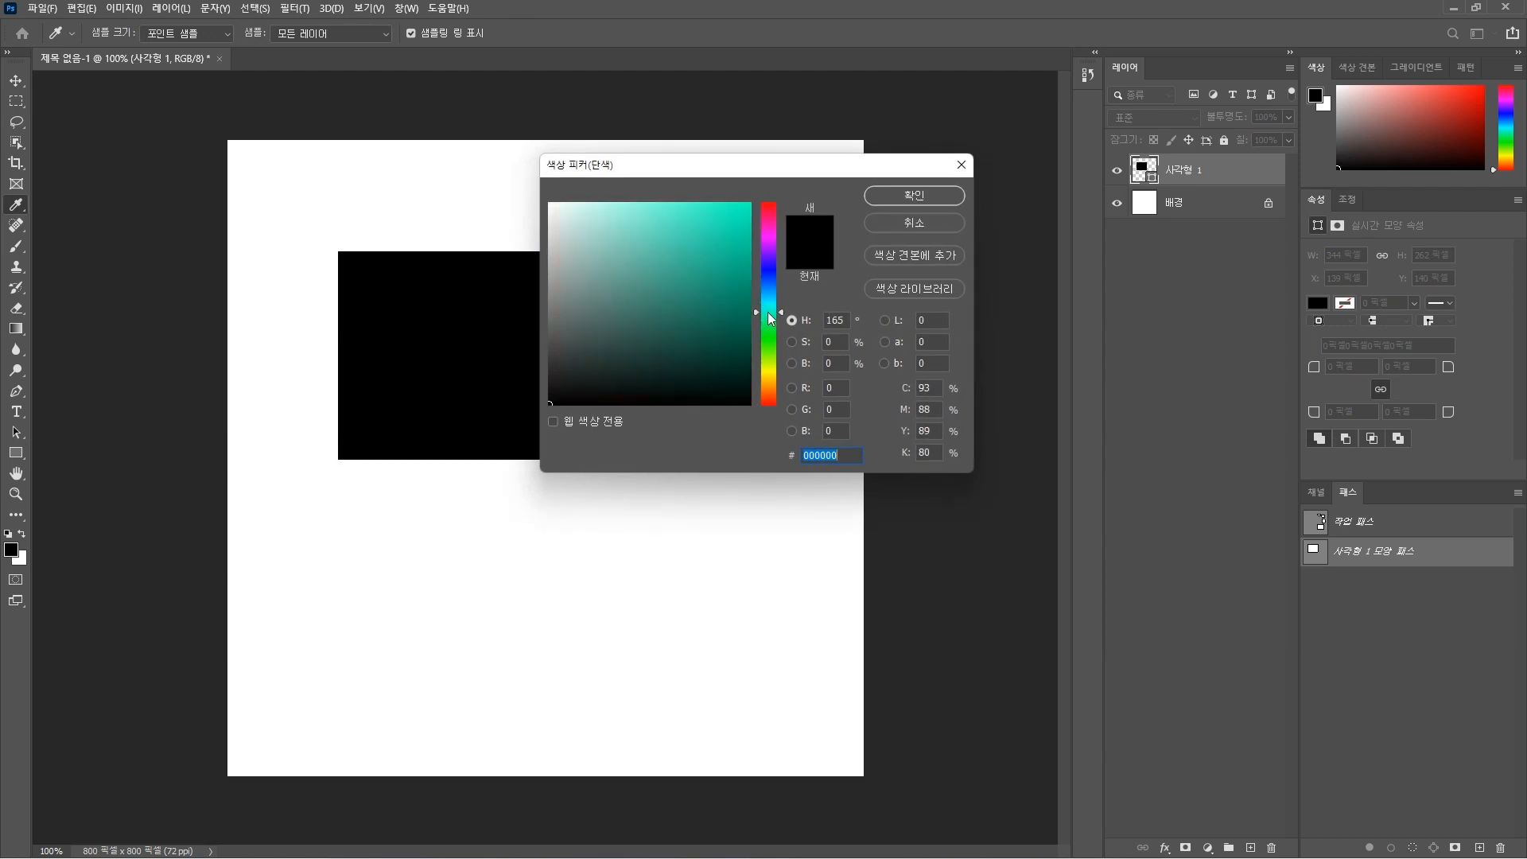
left_click(731, 225)
left_click(891, 197)
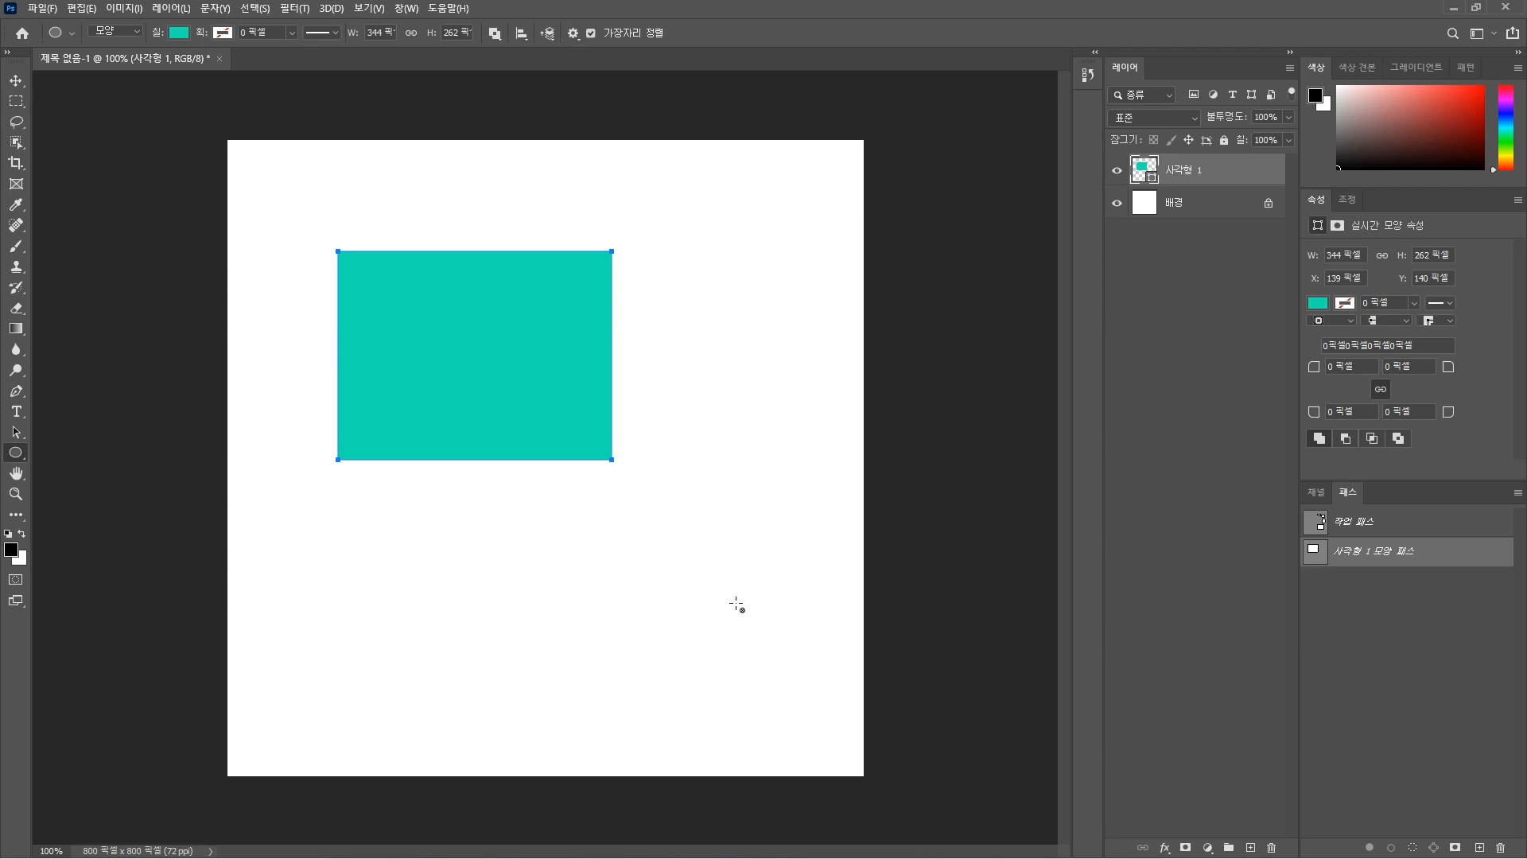
With the Ellipse tool in New Layer mode, draw a circle about 290 px wide overlapping the teal rectangle's lower-right corner
right_click(15, 457)
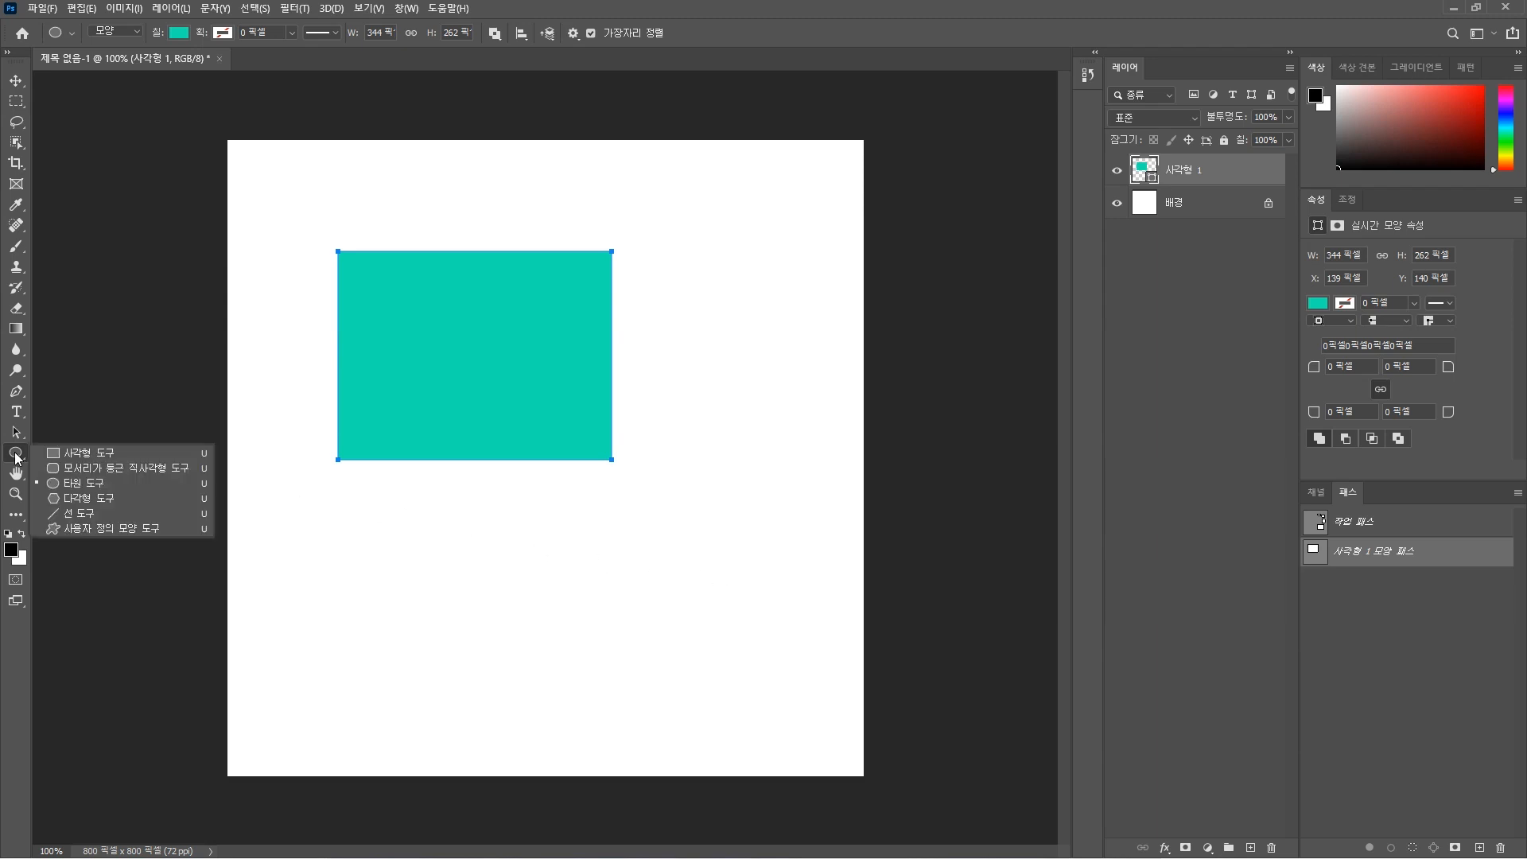
left_click(73, 482)
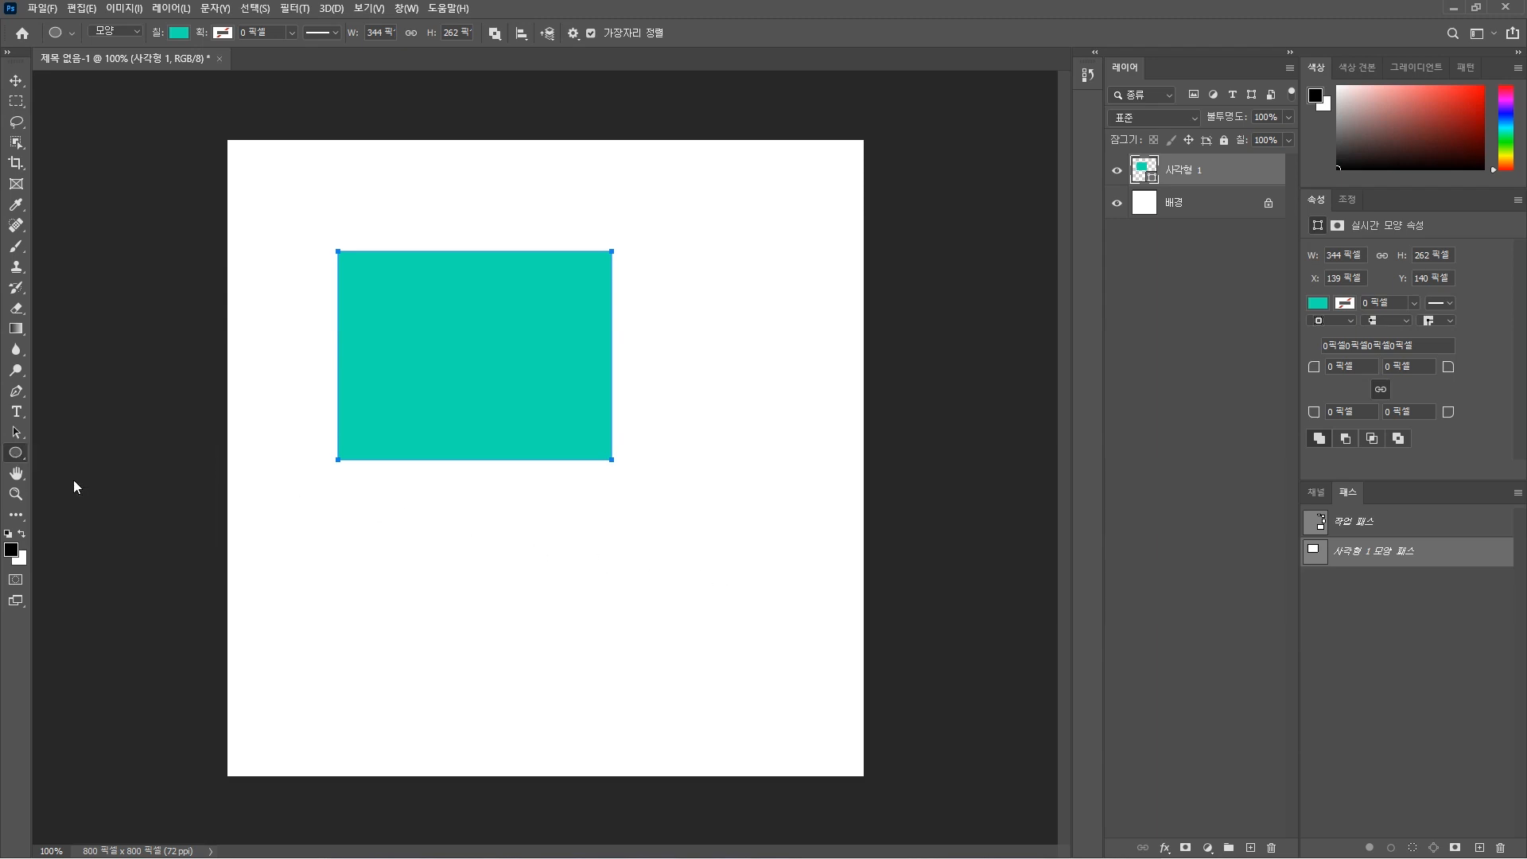
left_click(494, 33)
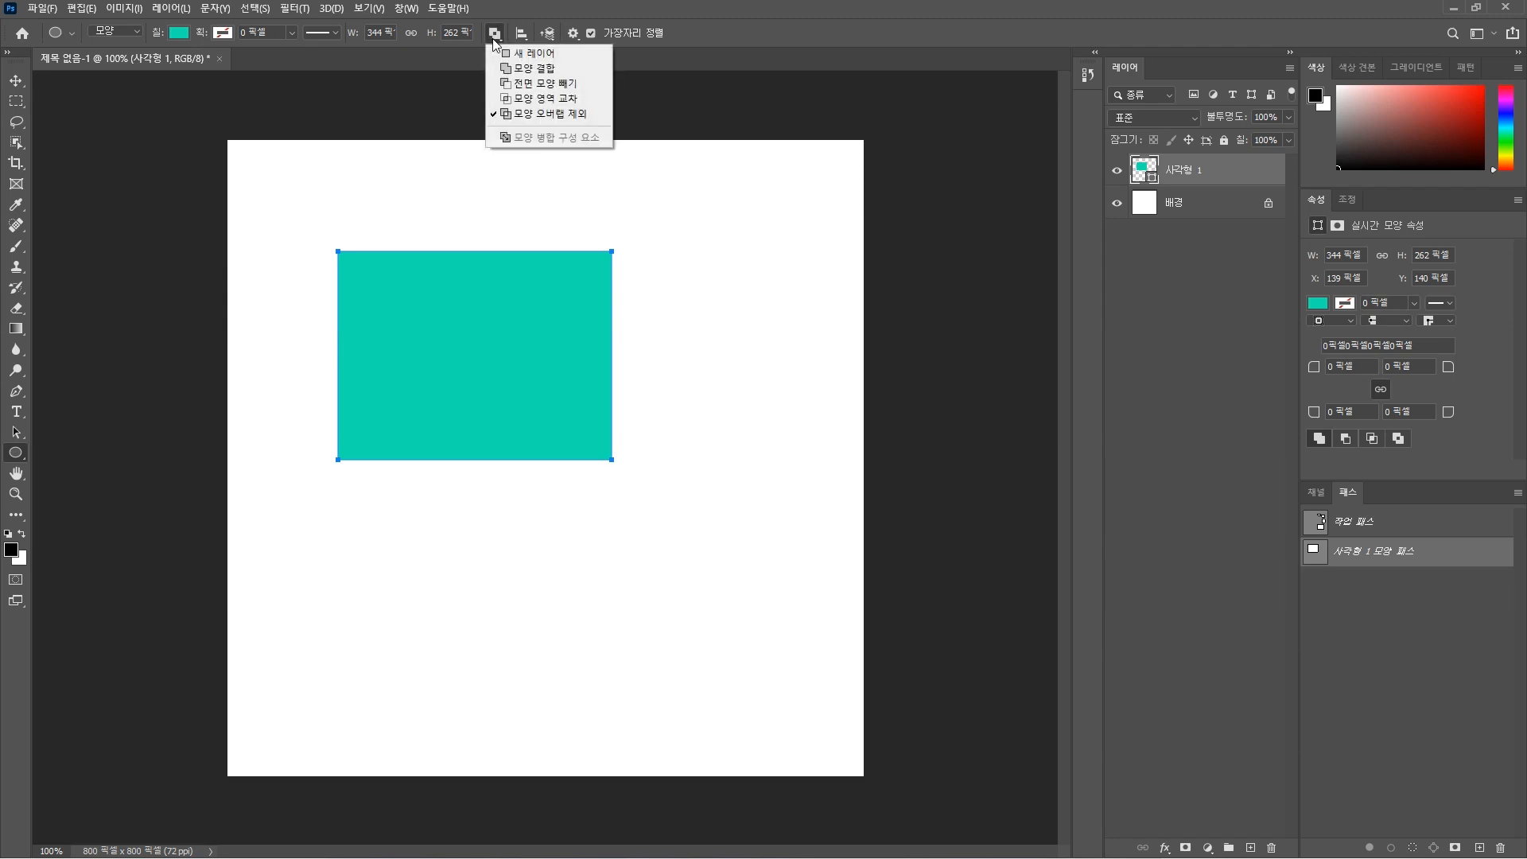
left_click(537, 58)
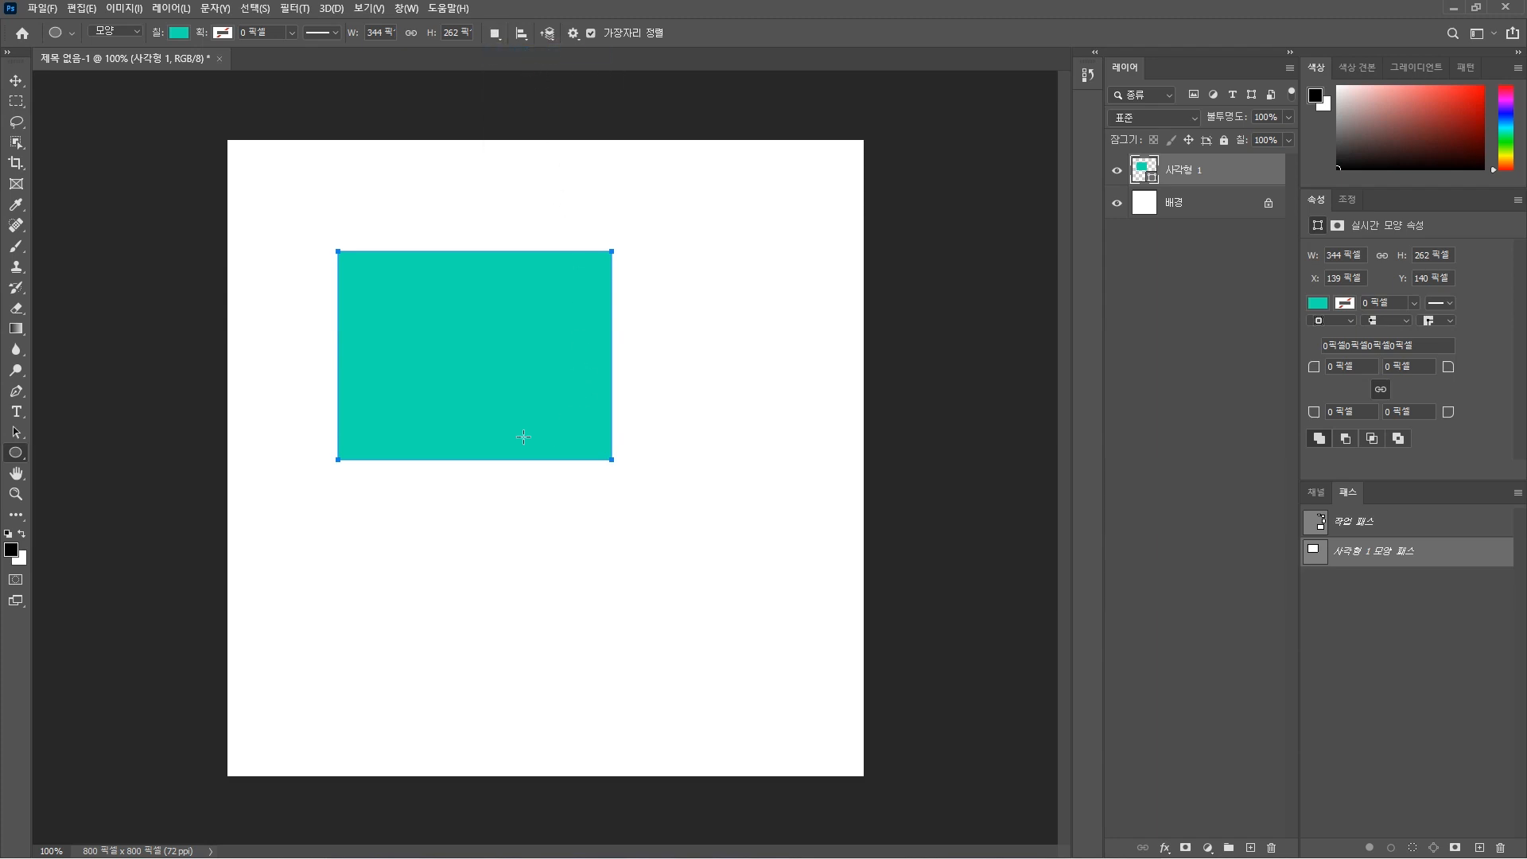
left_click_drag(496, 380, 726, 603)
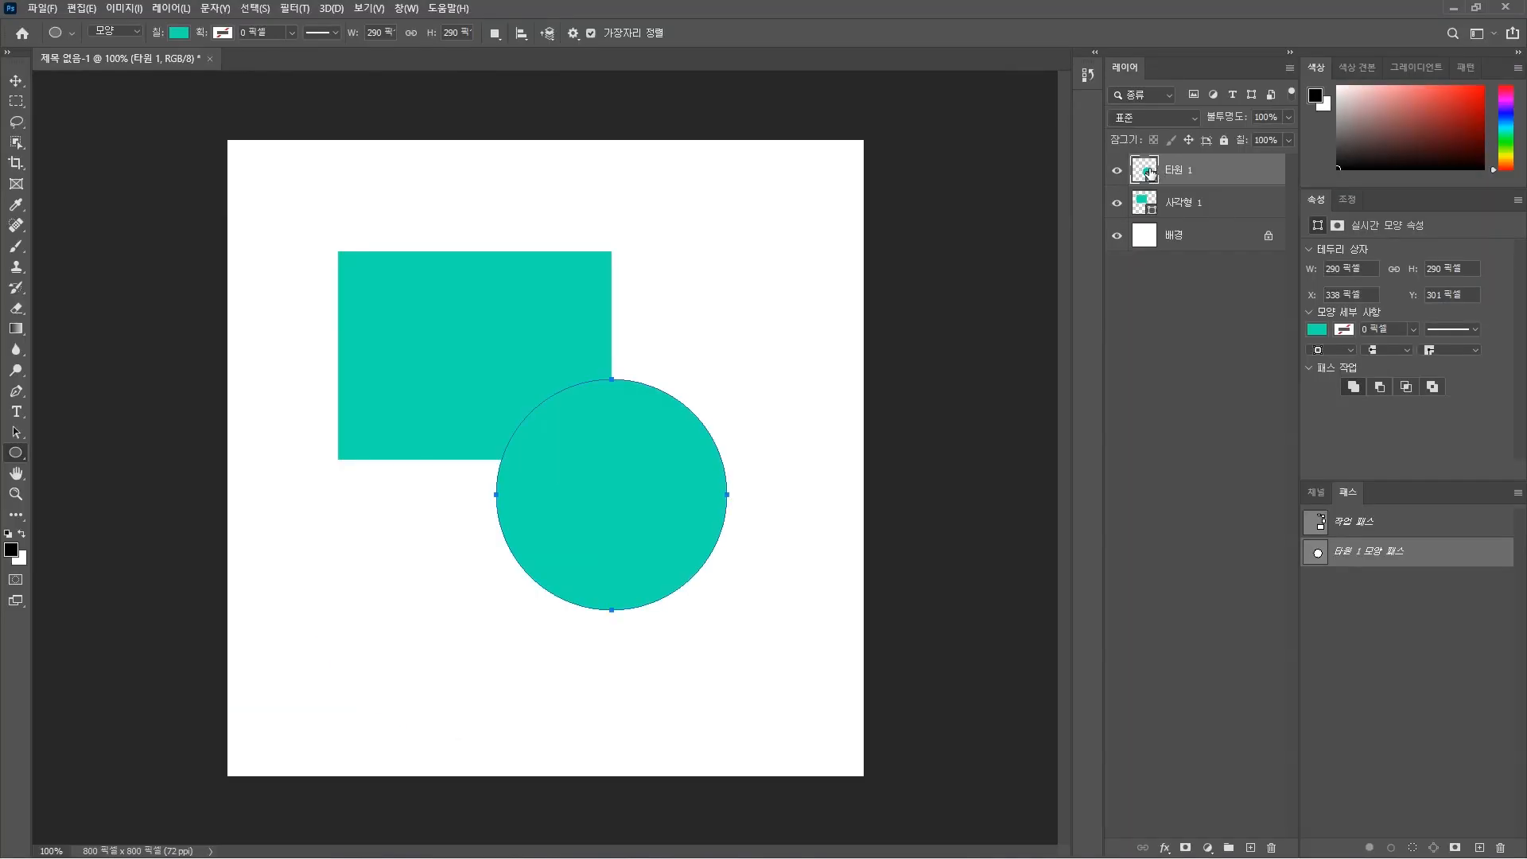
Recolor the circle on layer 타원 1 to a strong blue
double_click(1150, 174)
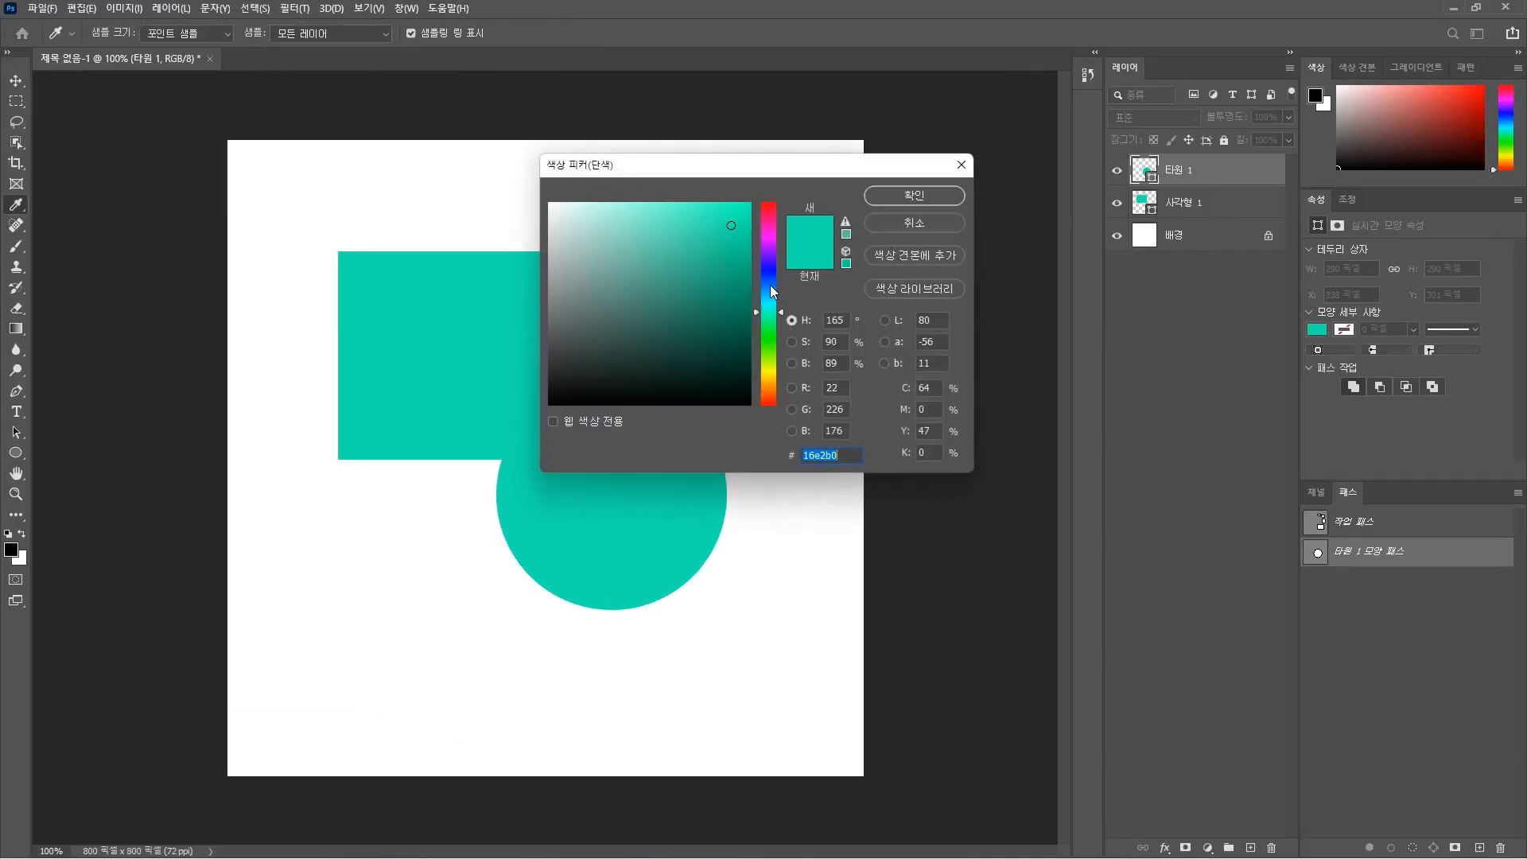
left_click(770, 284)
left_click(883, 198)
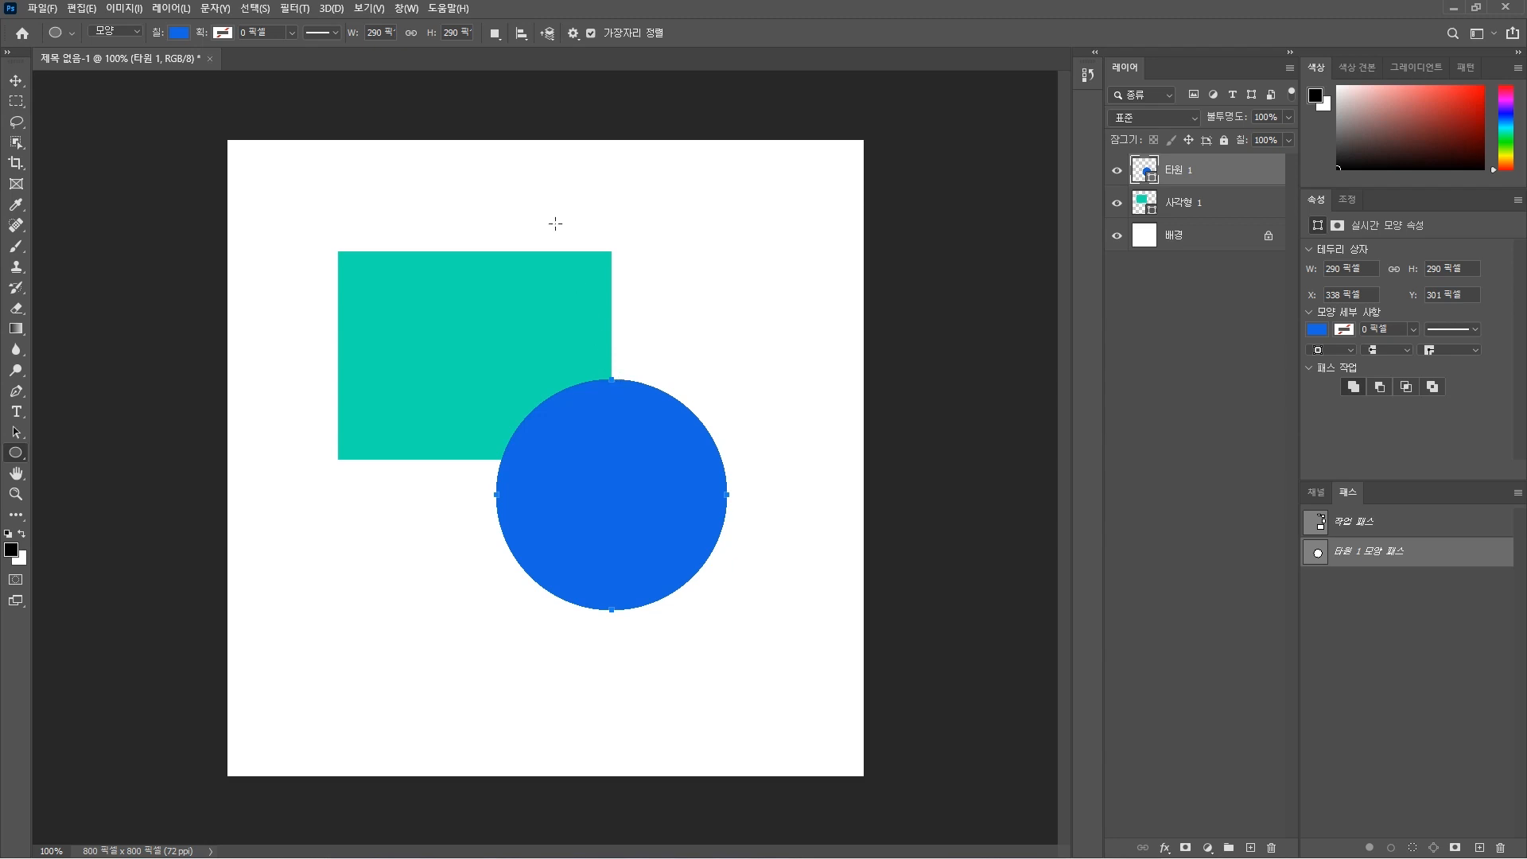
left_click(495, 33)
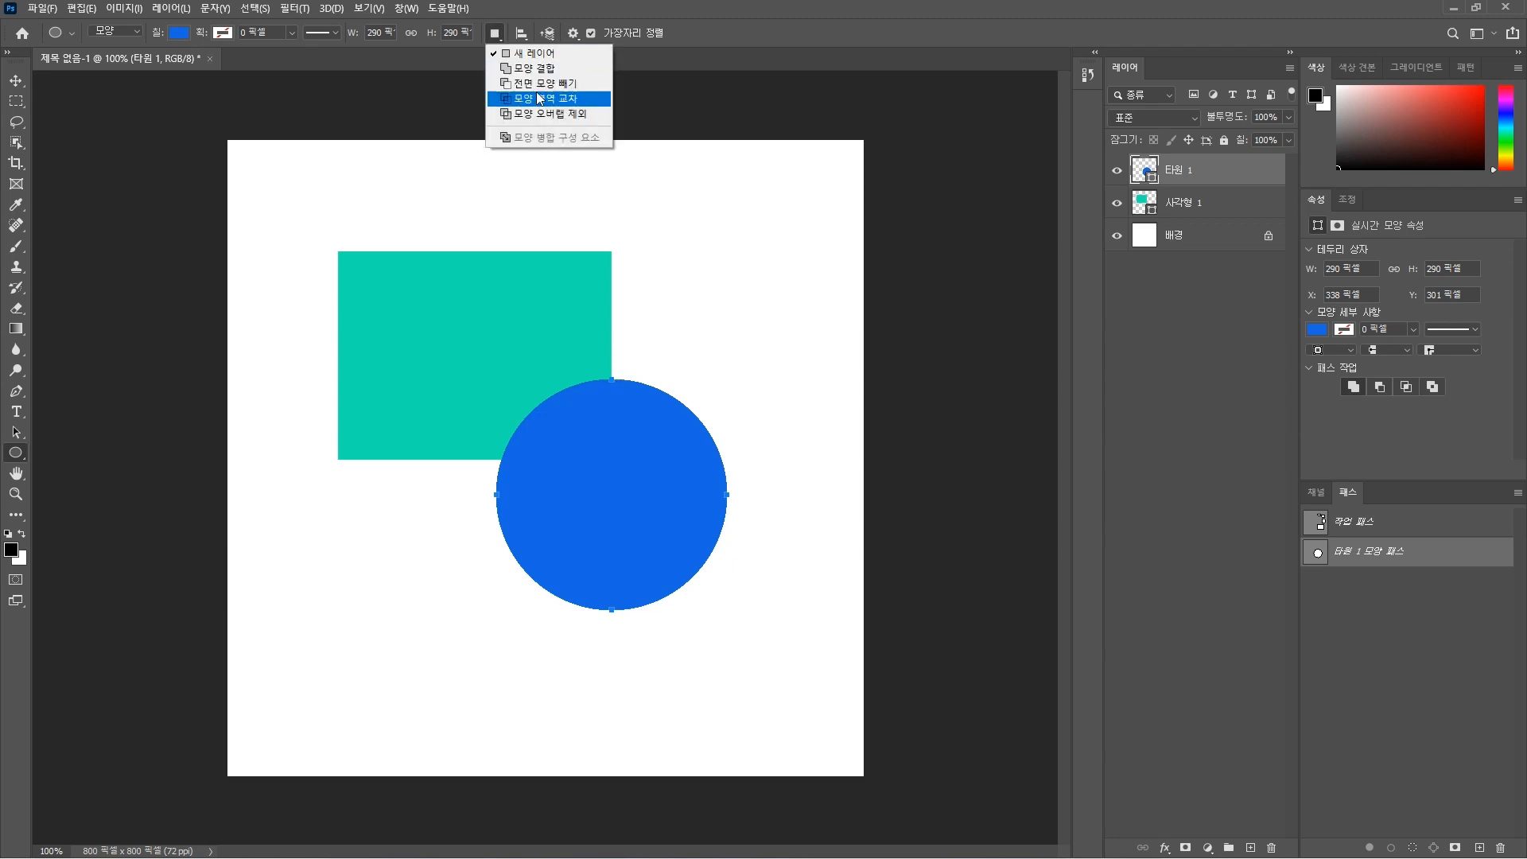
left_click(567, 12)
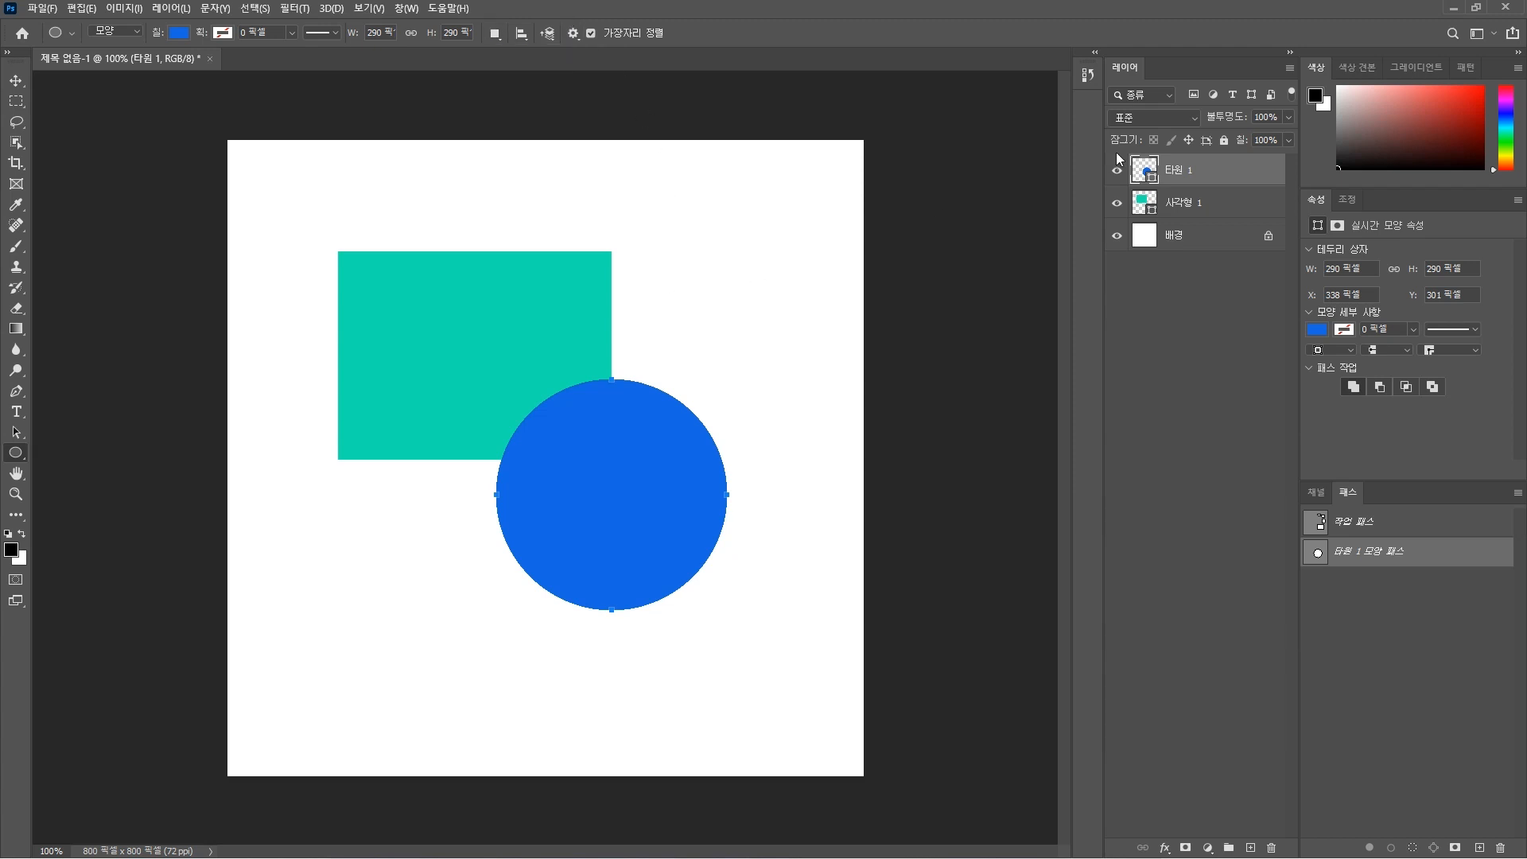
left_click(1179, 202)
left_click(1152, 173)
Cut the blue circle's path from layer 타원 1 using the Path Selection tool and paste it into the teal rectangle's layer 사각형 1
left_click(16, 437)
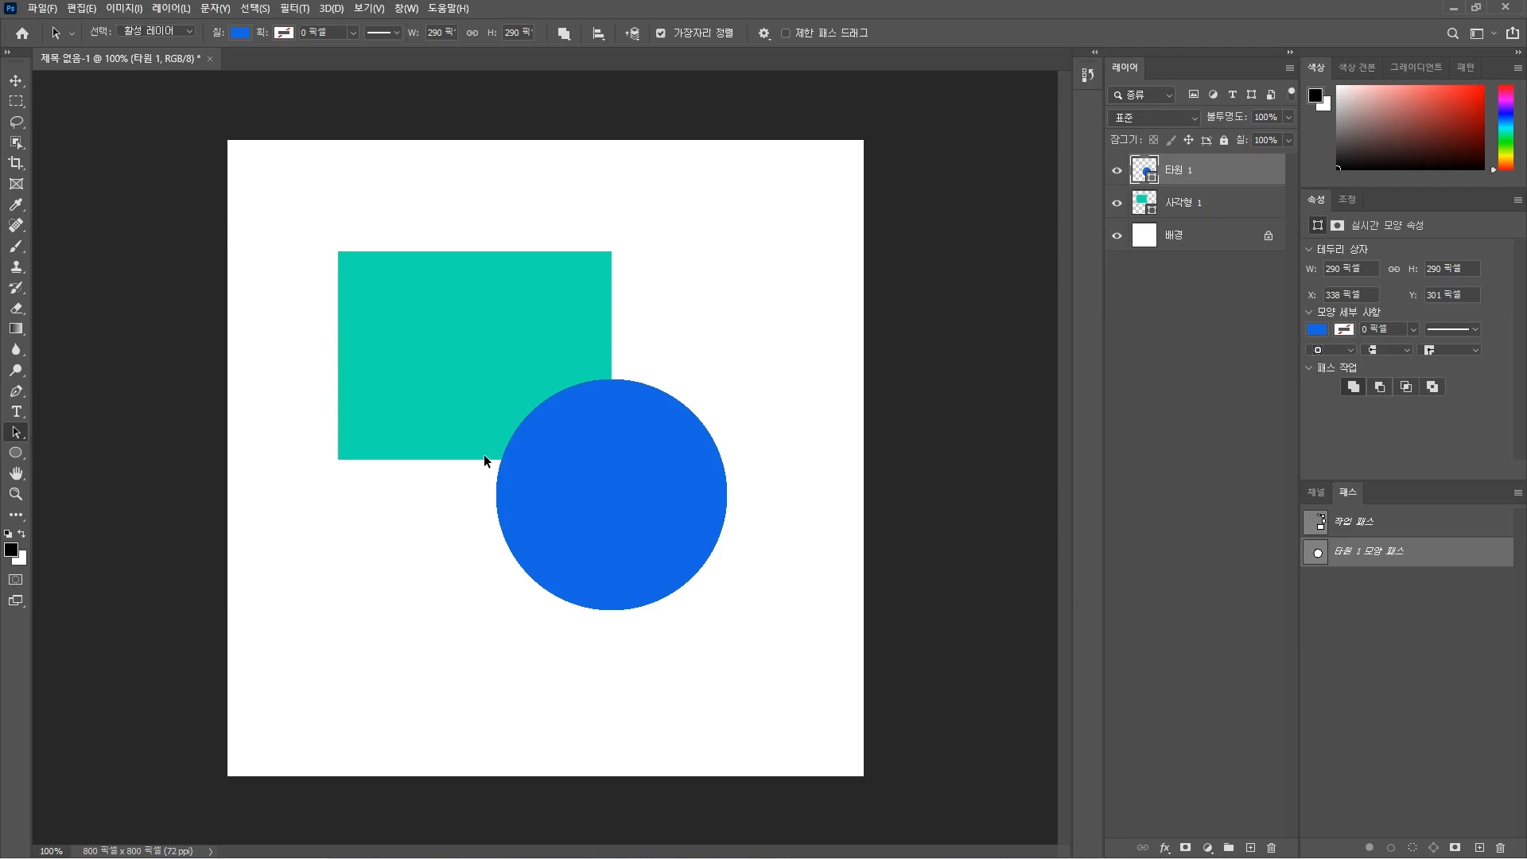
left_click(566, 468)
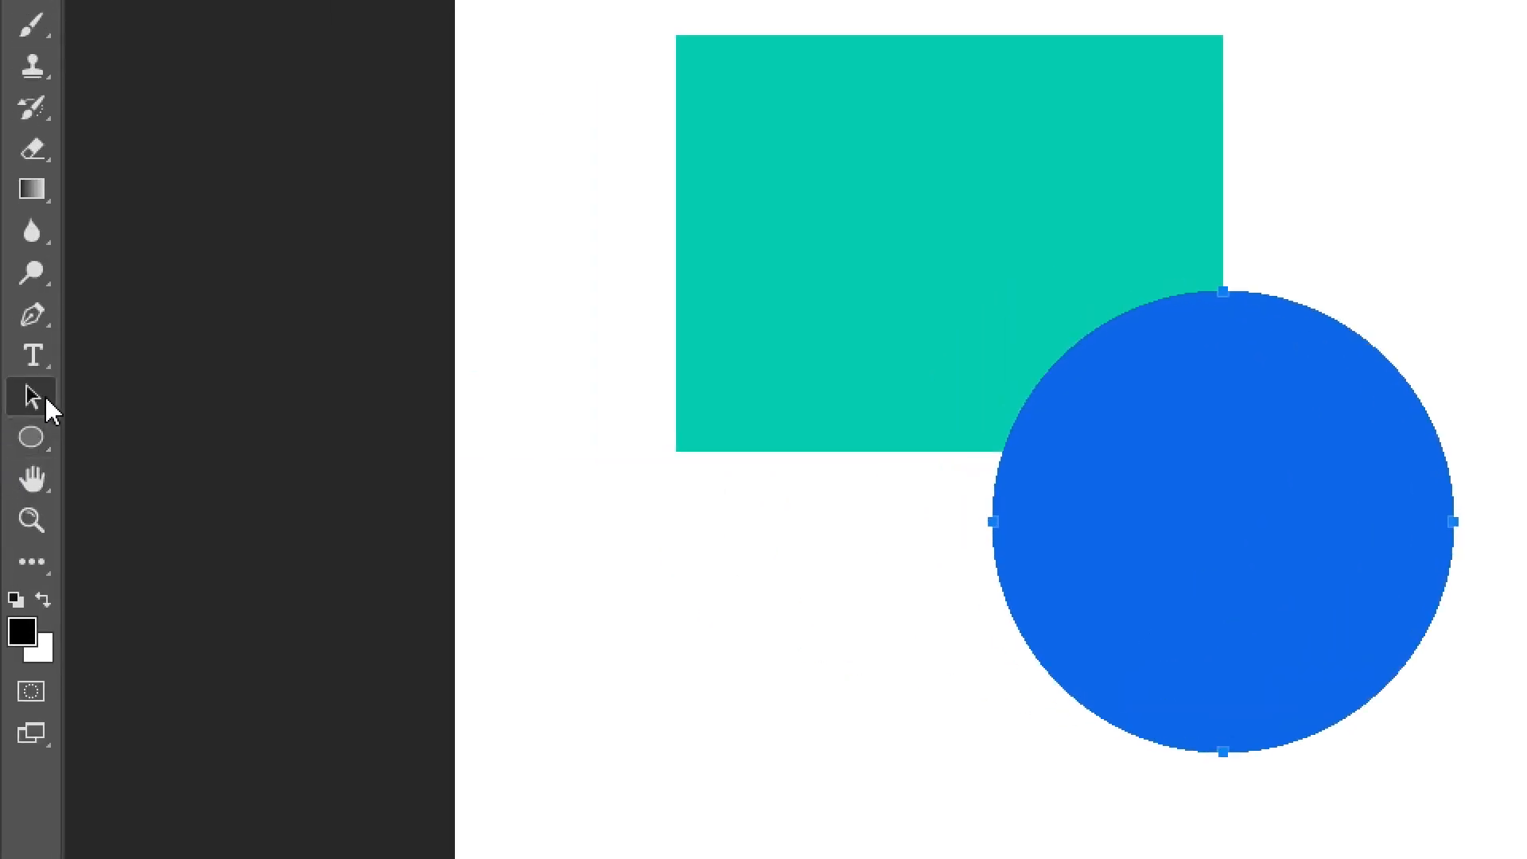
left_click(44, 397)
left_click(1176, 535)
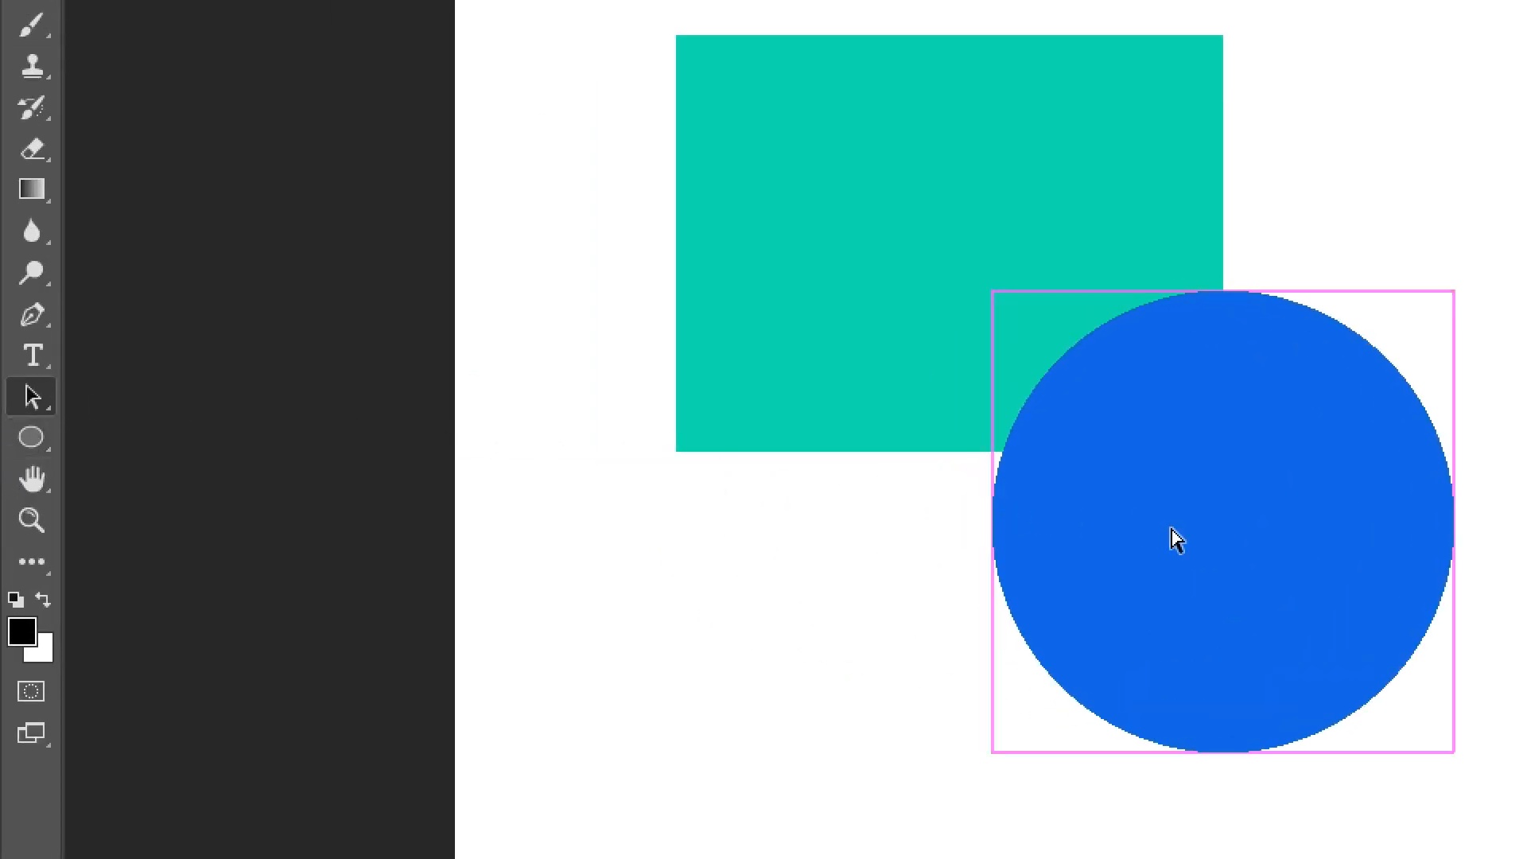
left_click(549, 489)
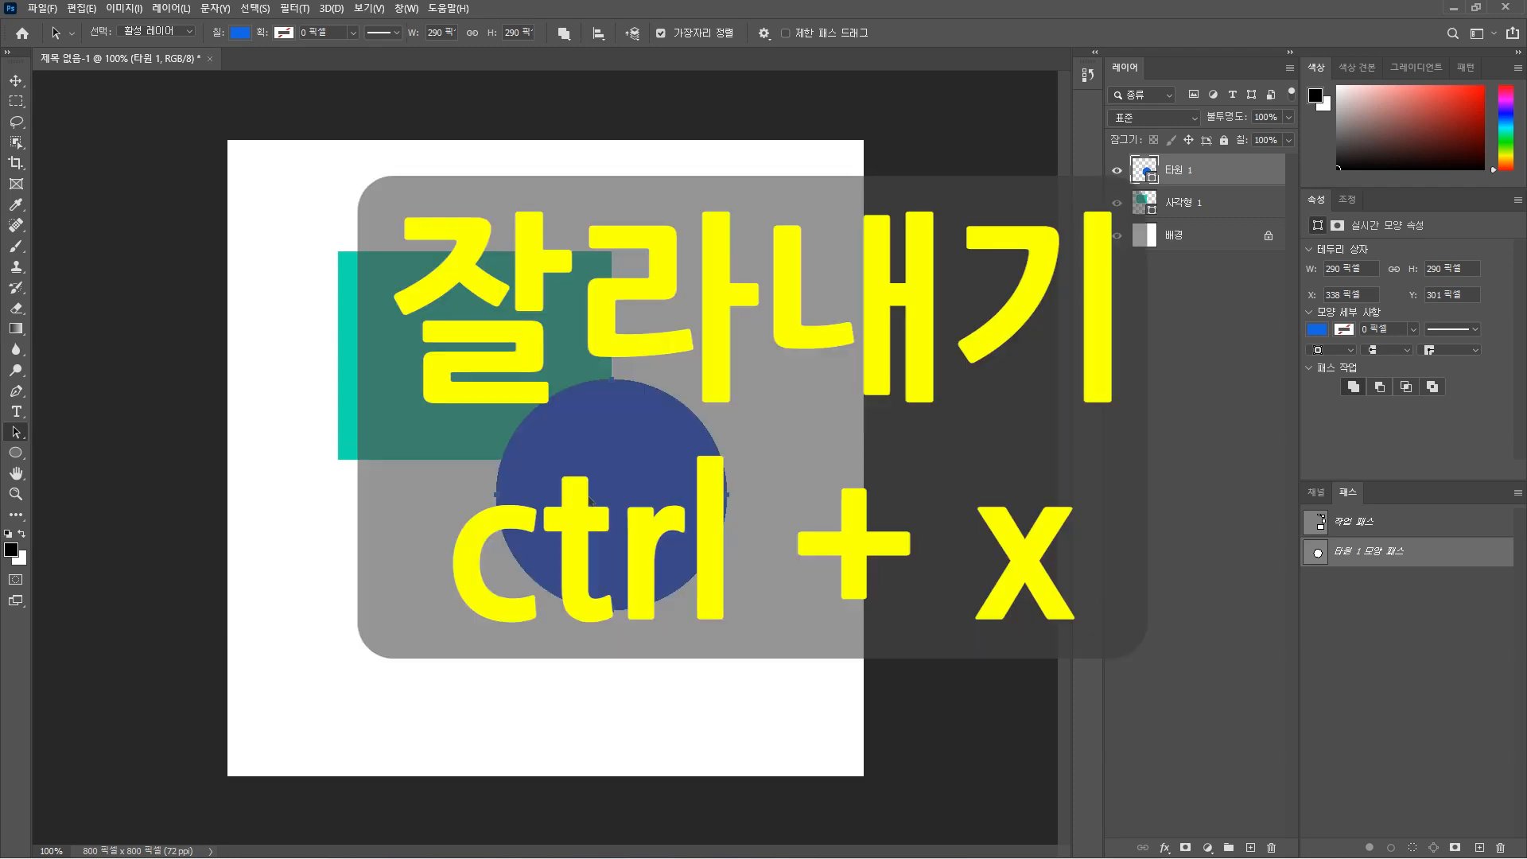
key("ctrl+x")
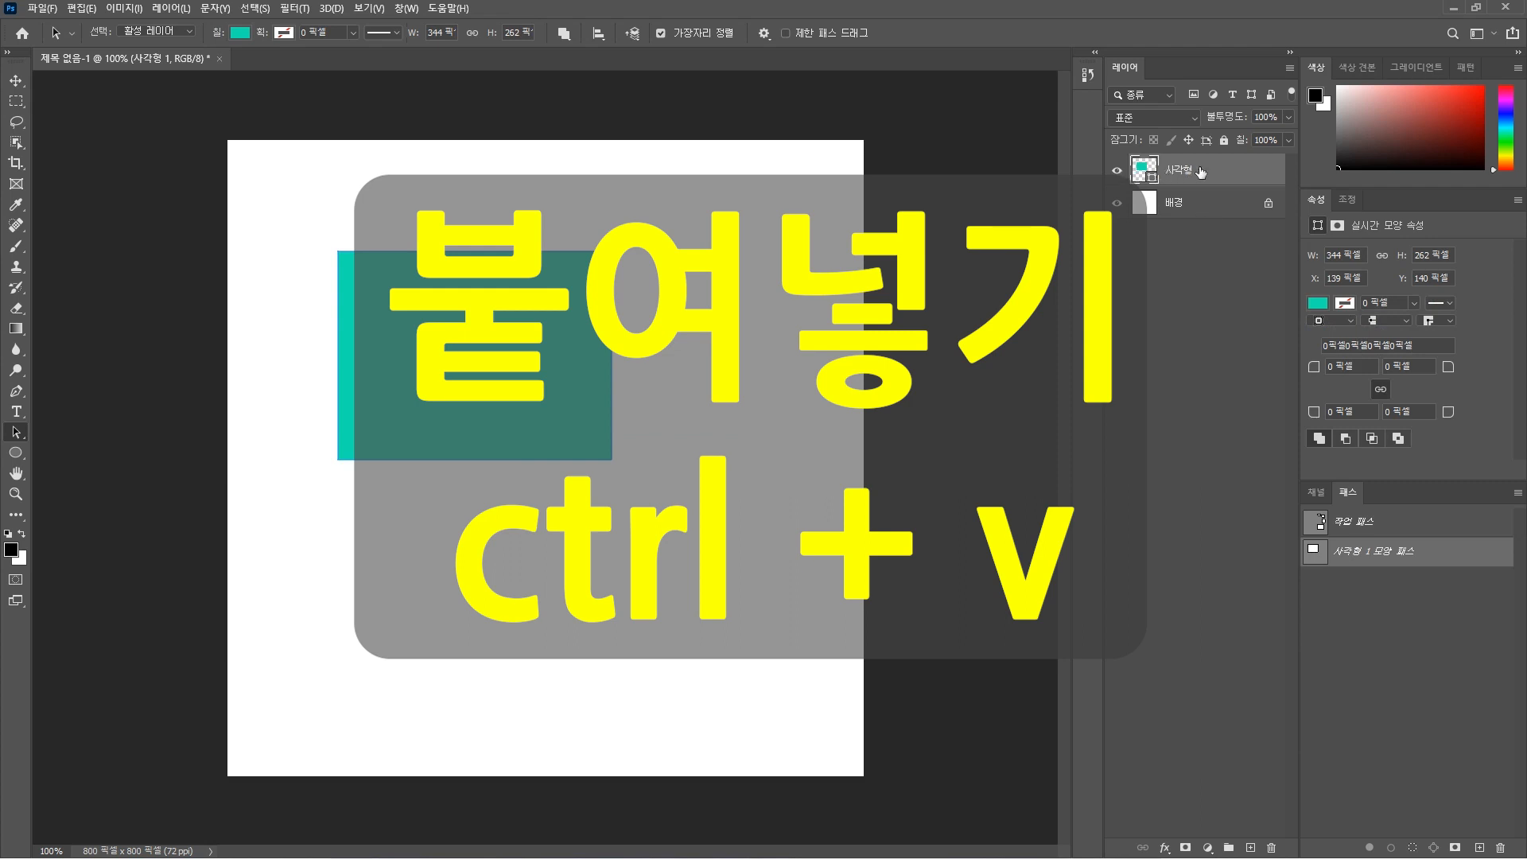
key("ctrl+v")
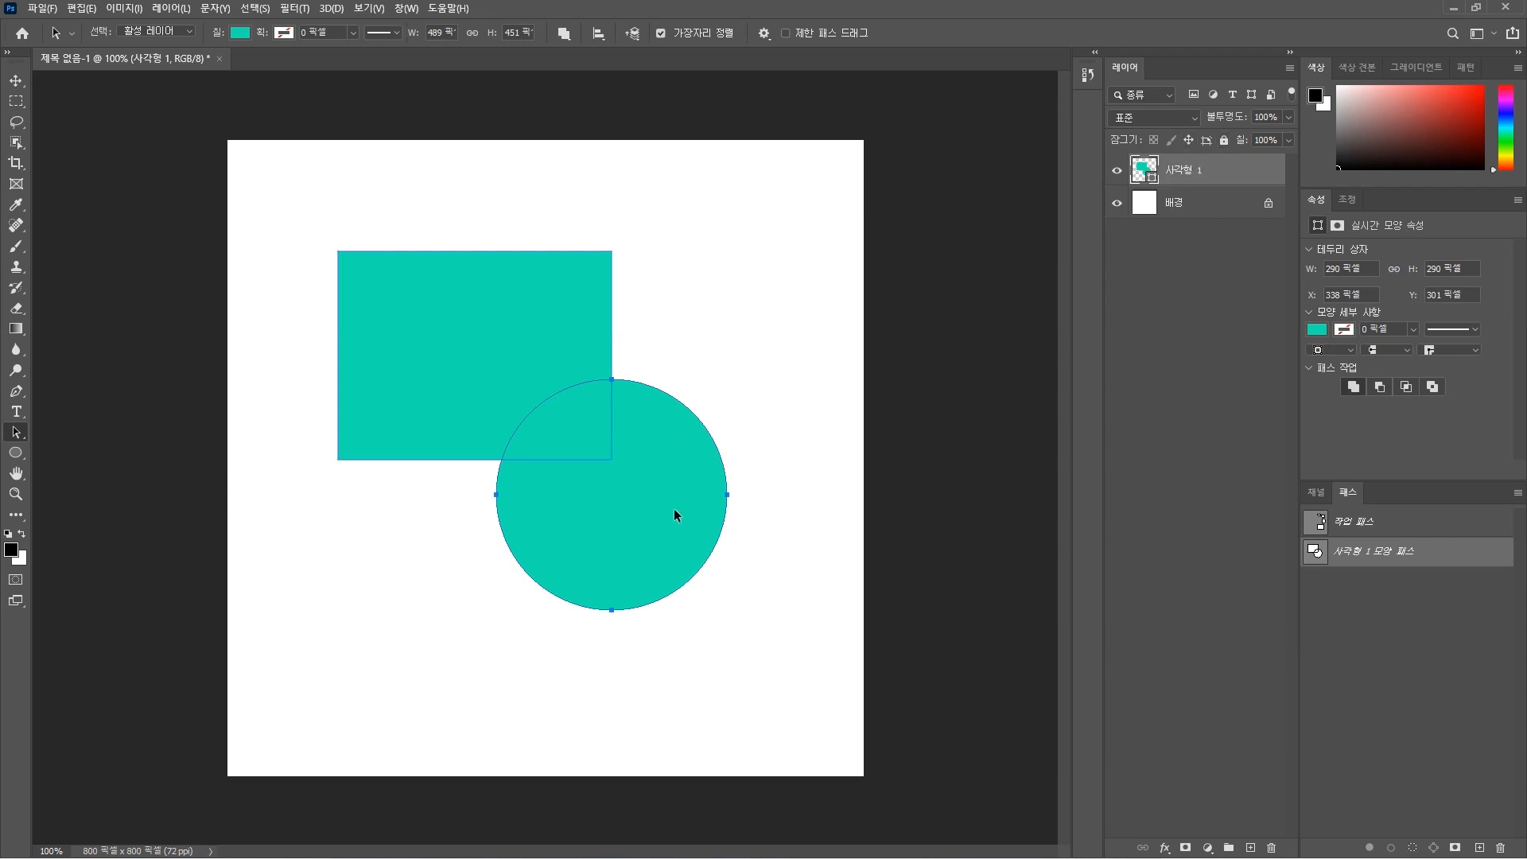
Try the Subtract Front Shape and Intersect Shape Areas path operations on the circle pasted into the rectangle's layer
left_click(568, 39)
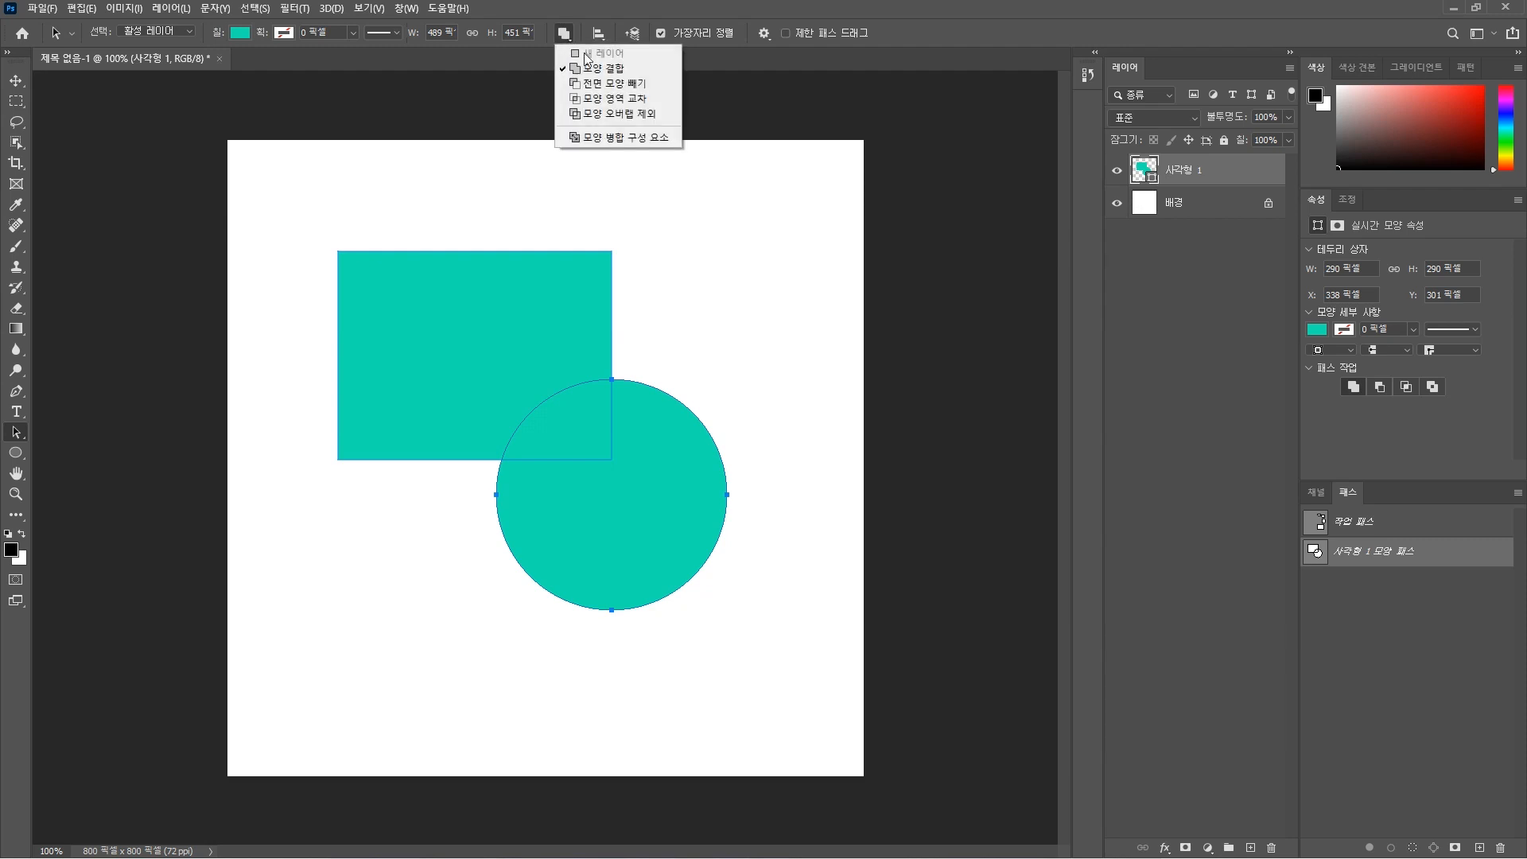
left_click(610, 84)
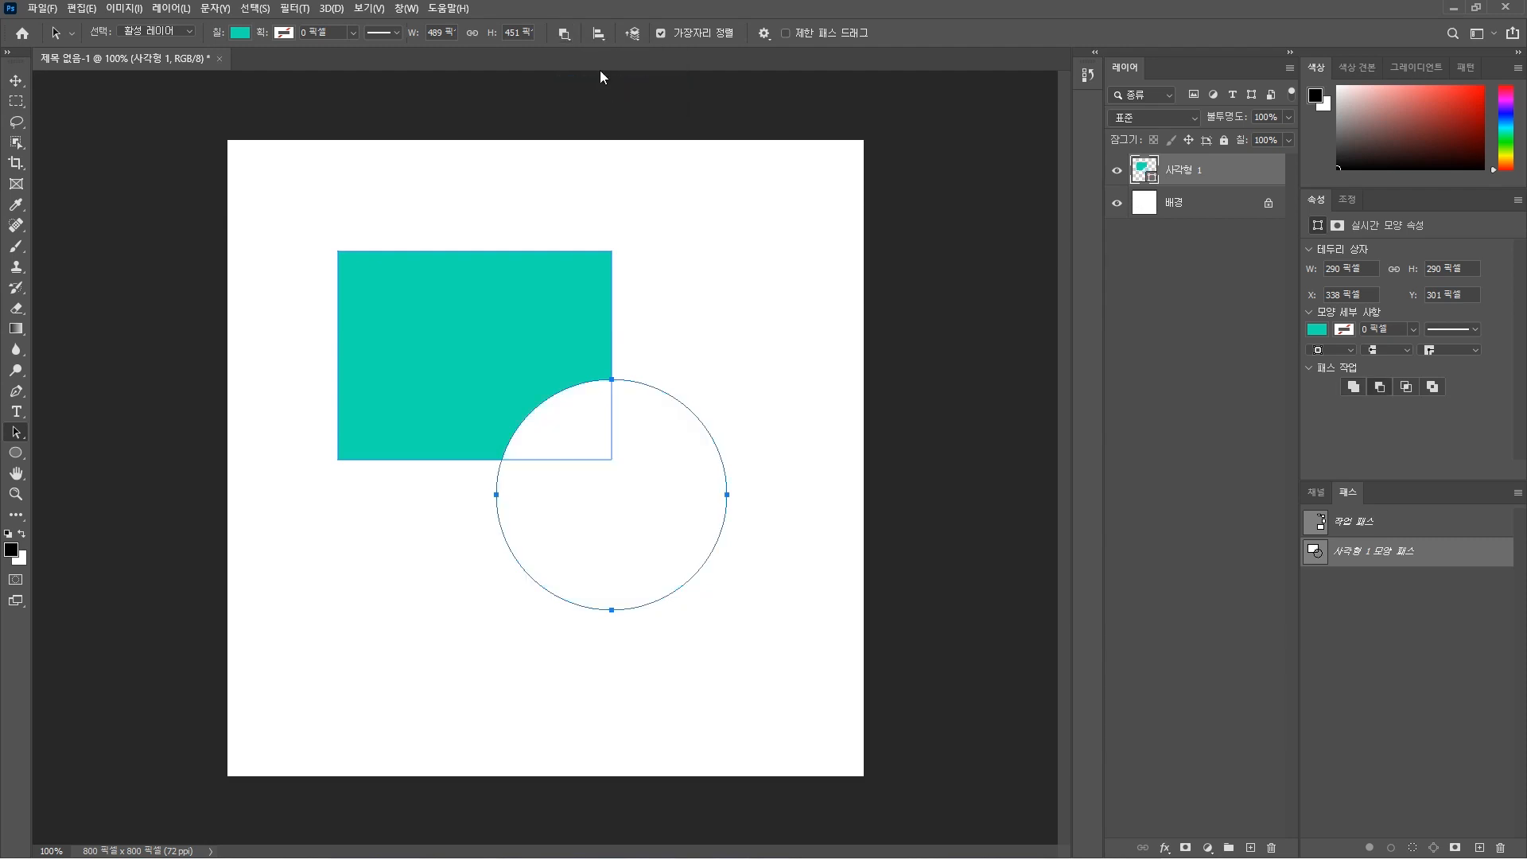
left_click(569, 41)
left_click(608, 99)
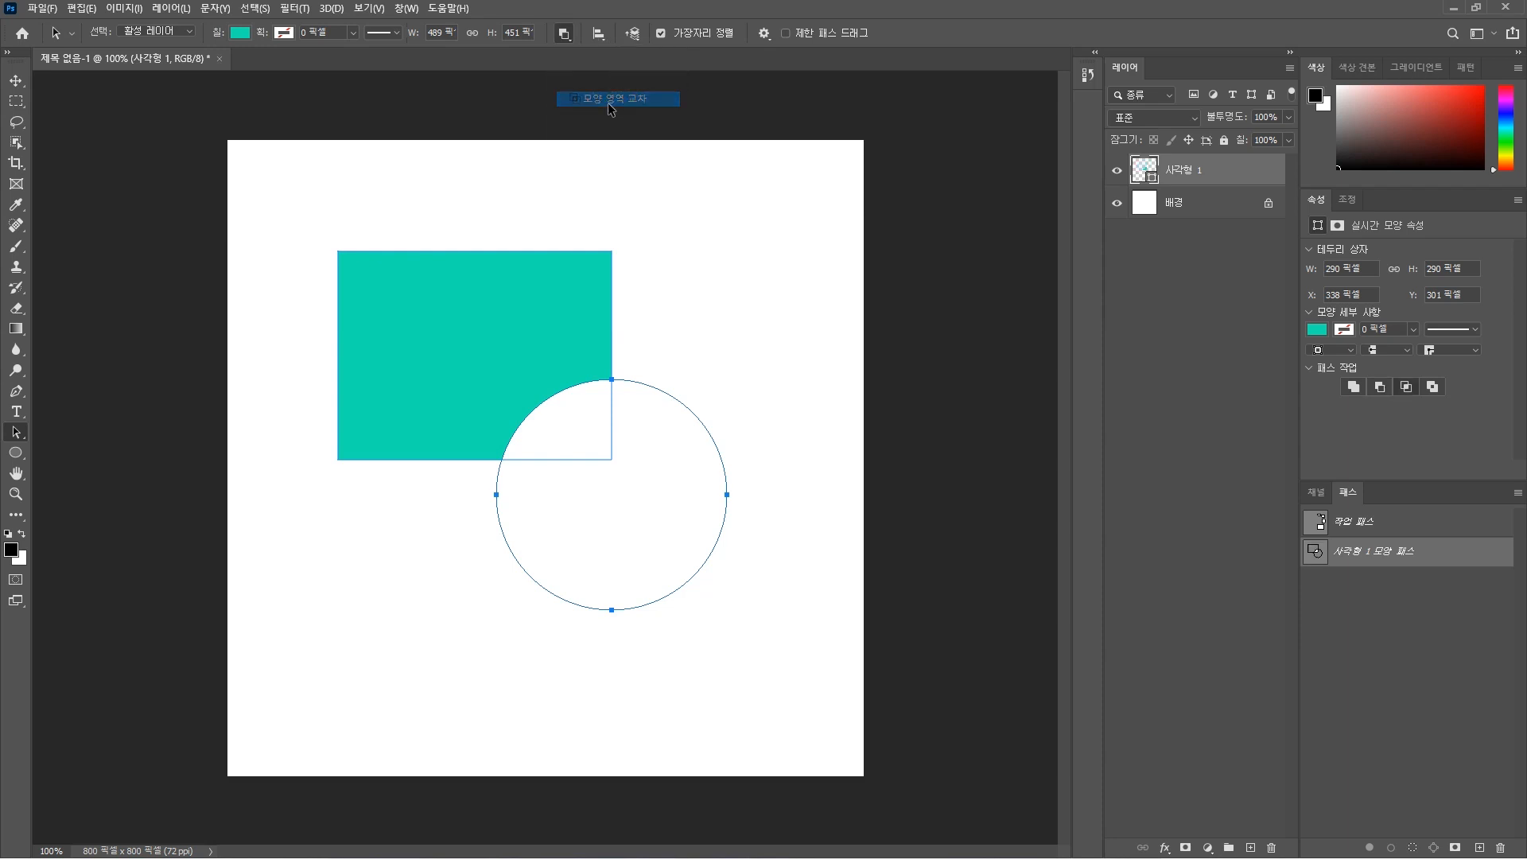
Set the circle's path operation to Exclude Overlapping Shapes, and delete the shape layer 사각형 1 to clear the canvas
left_click(563, 38)
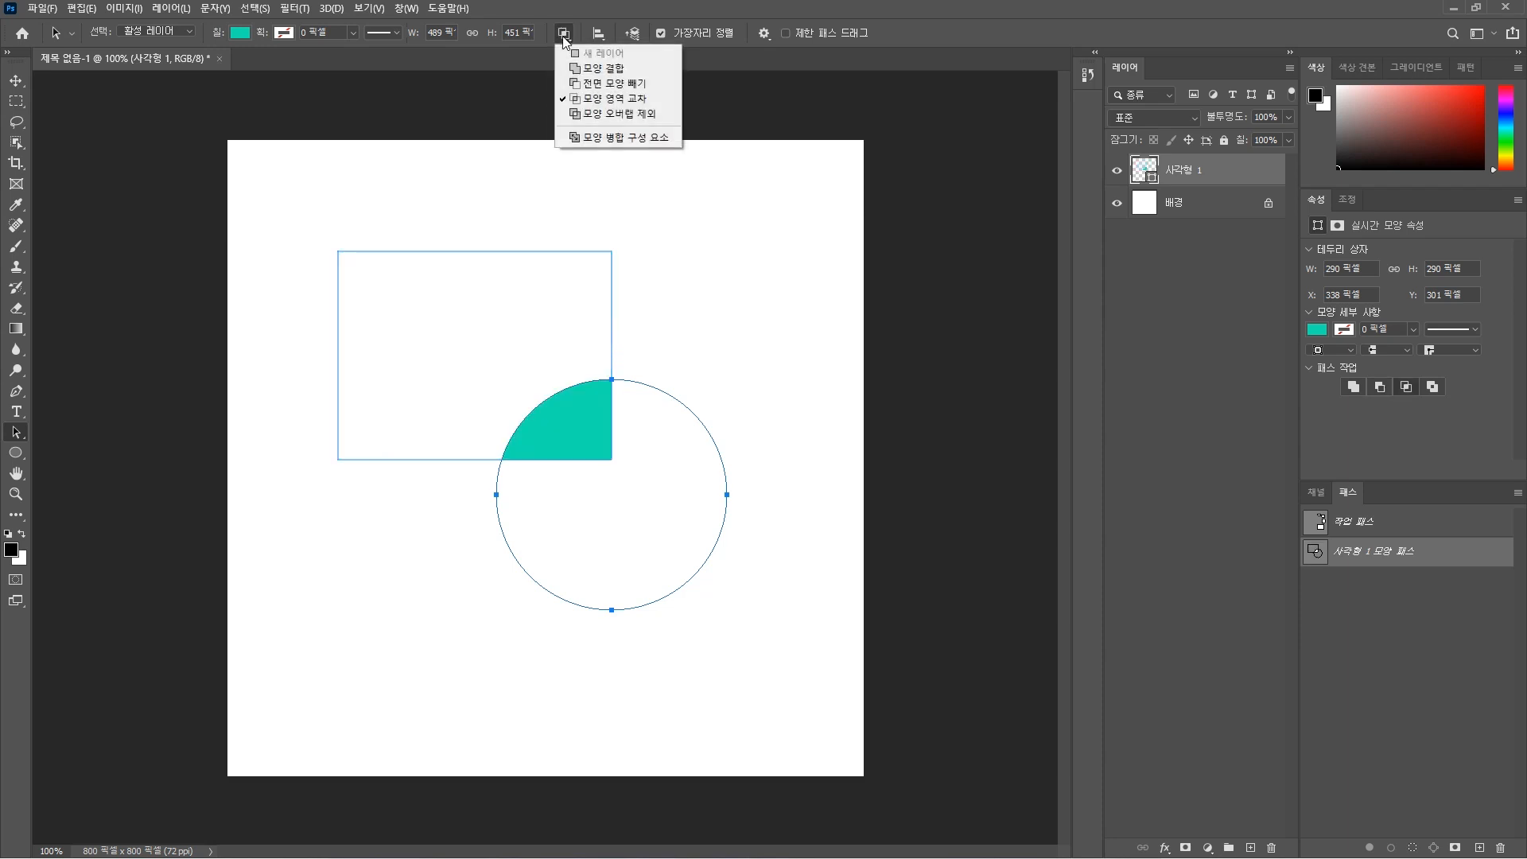
left_click(612, 113)
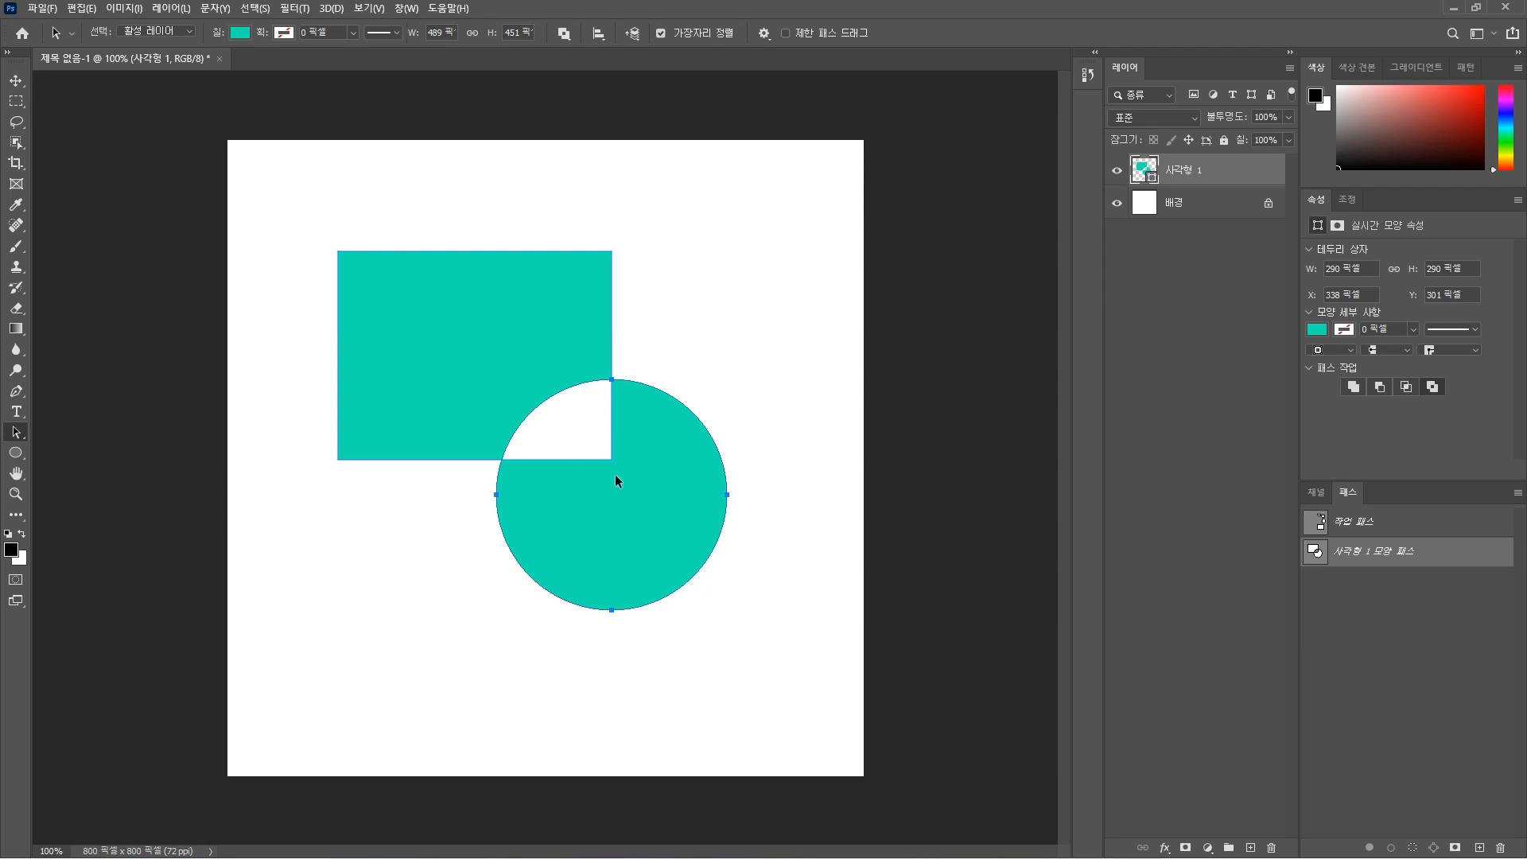
key("Delete")
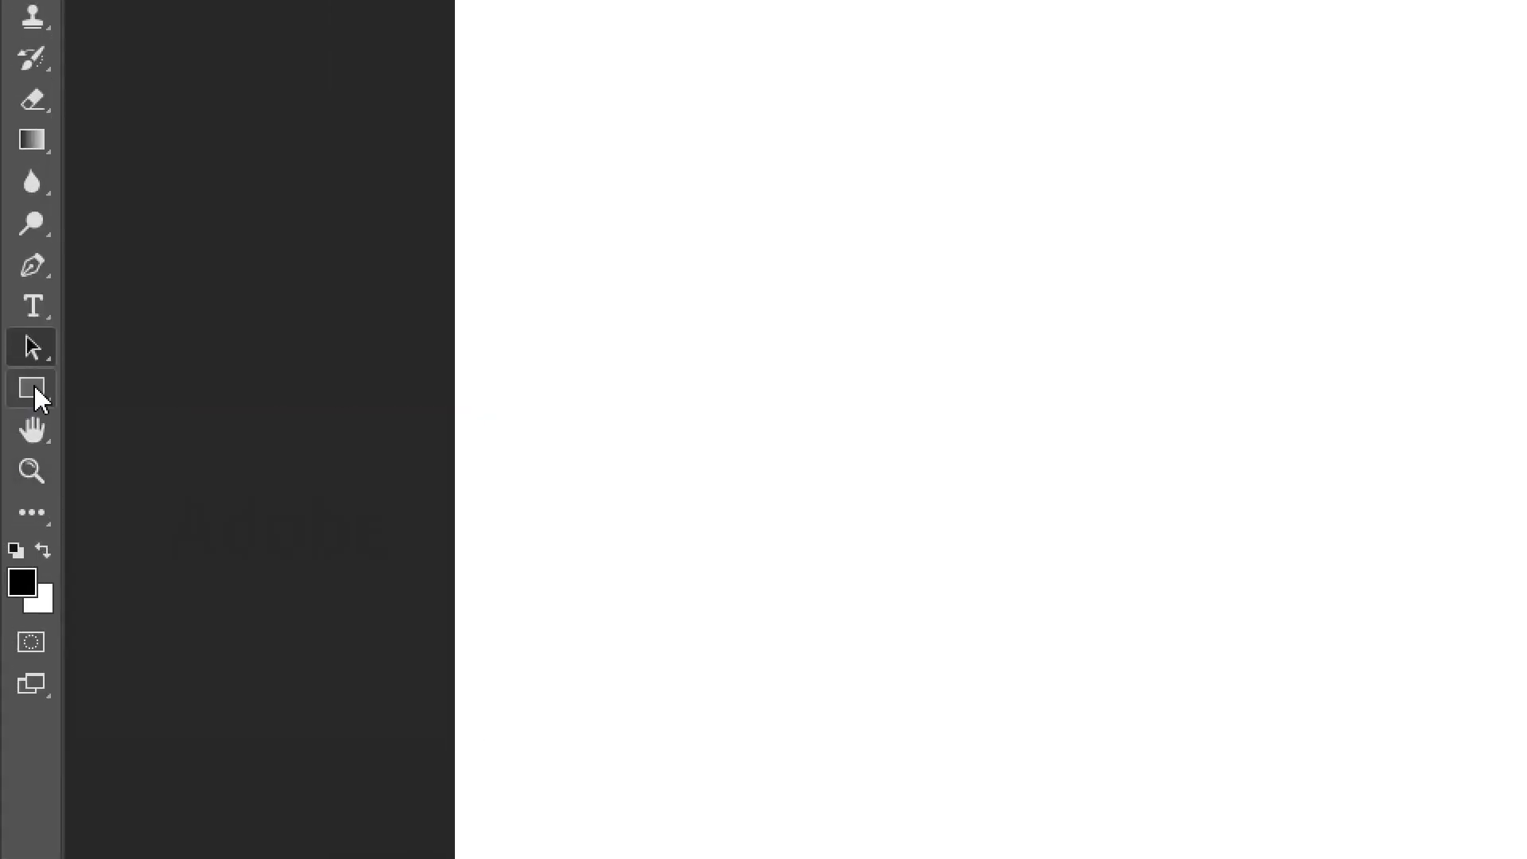
Switch to the Custom Shape tool and enlarge its shape picker
left_click(34, 386)
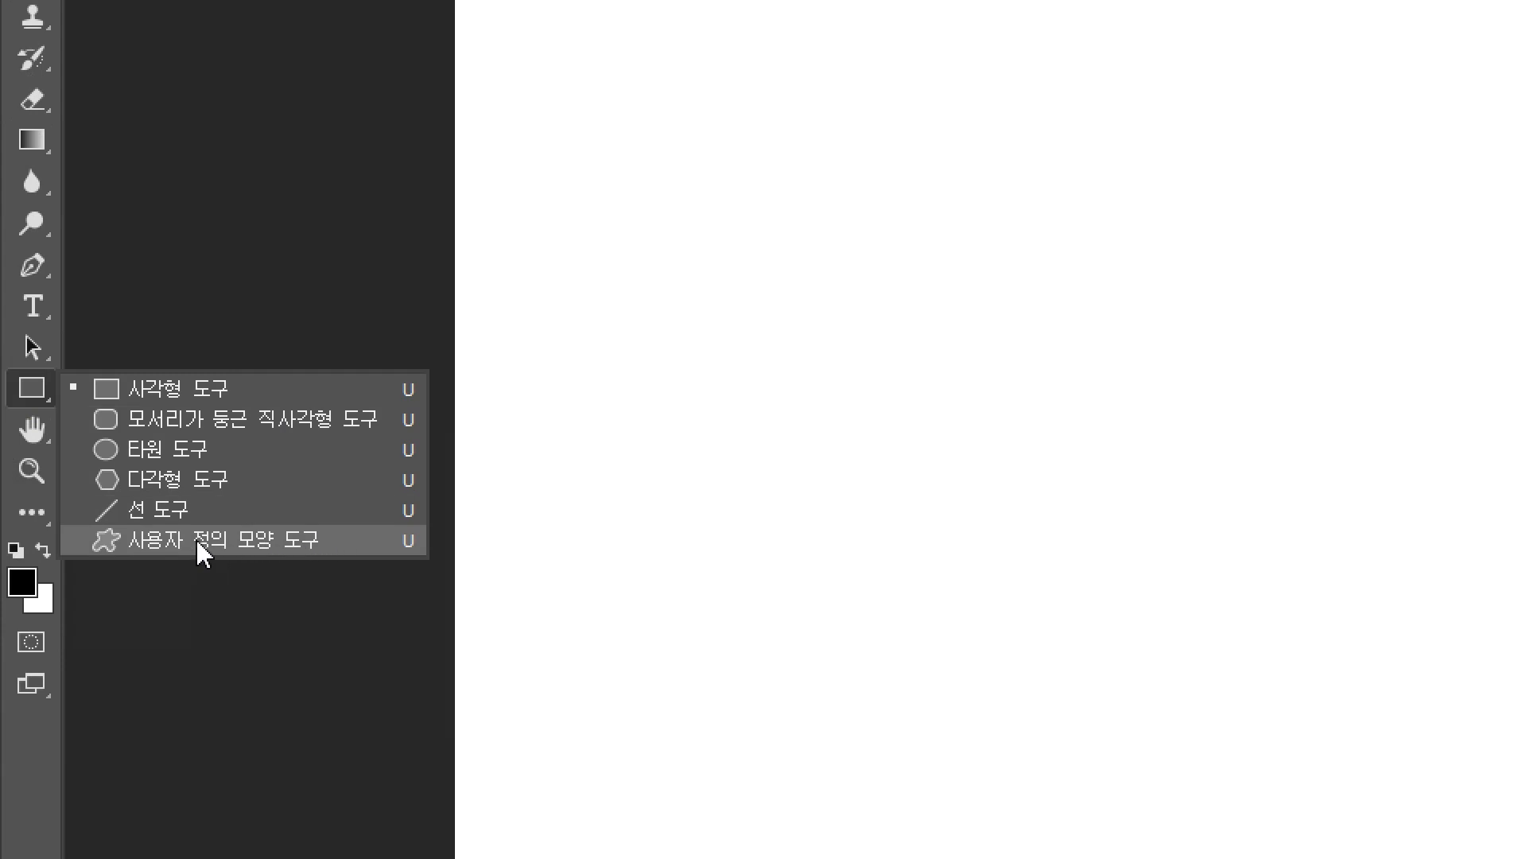
left_click(258, 541)
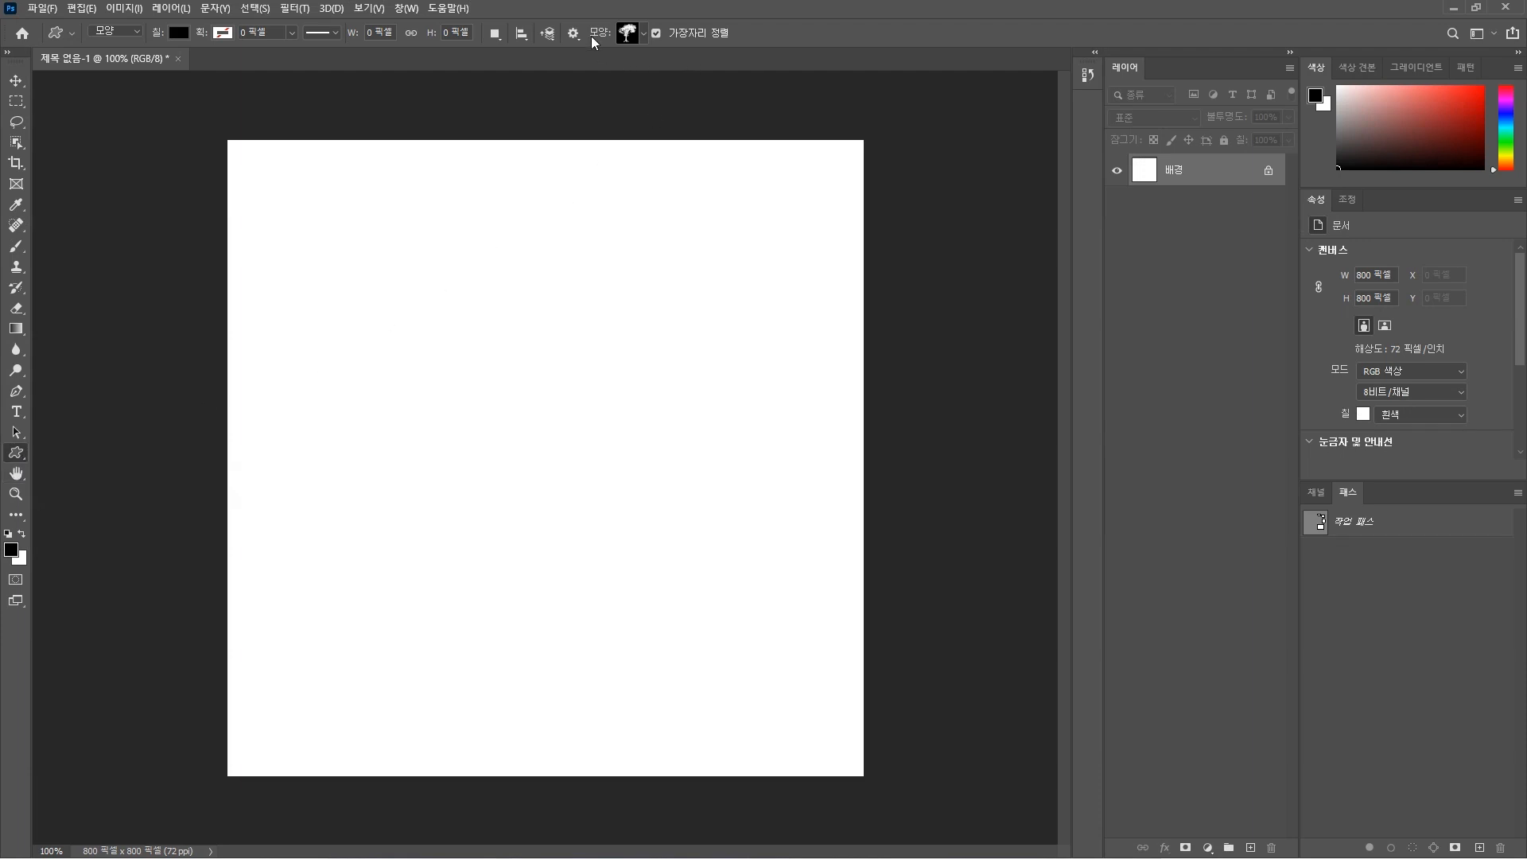
left_click(642, 36)
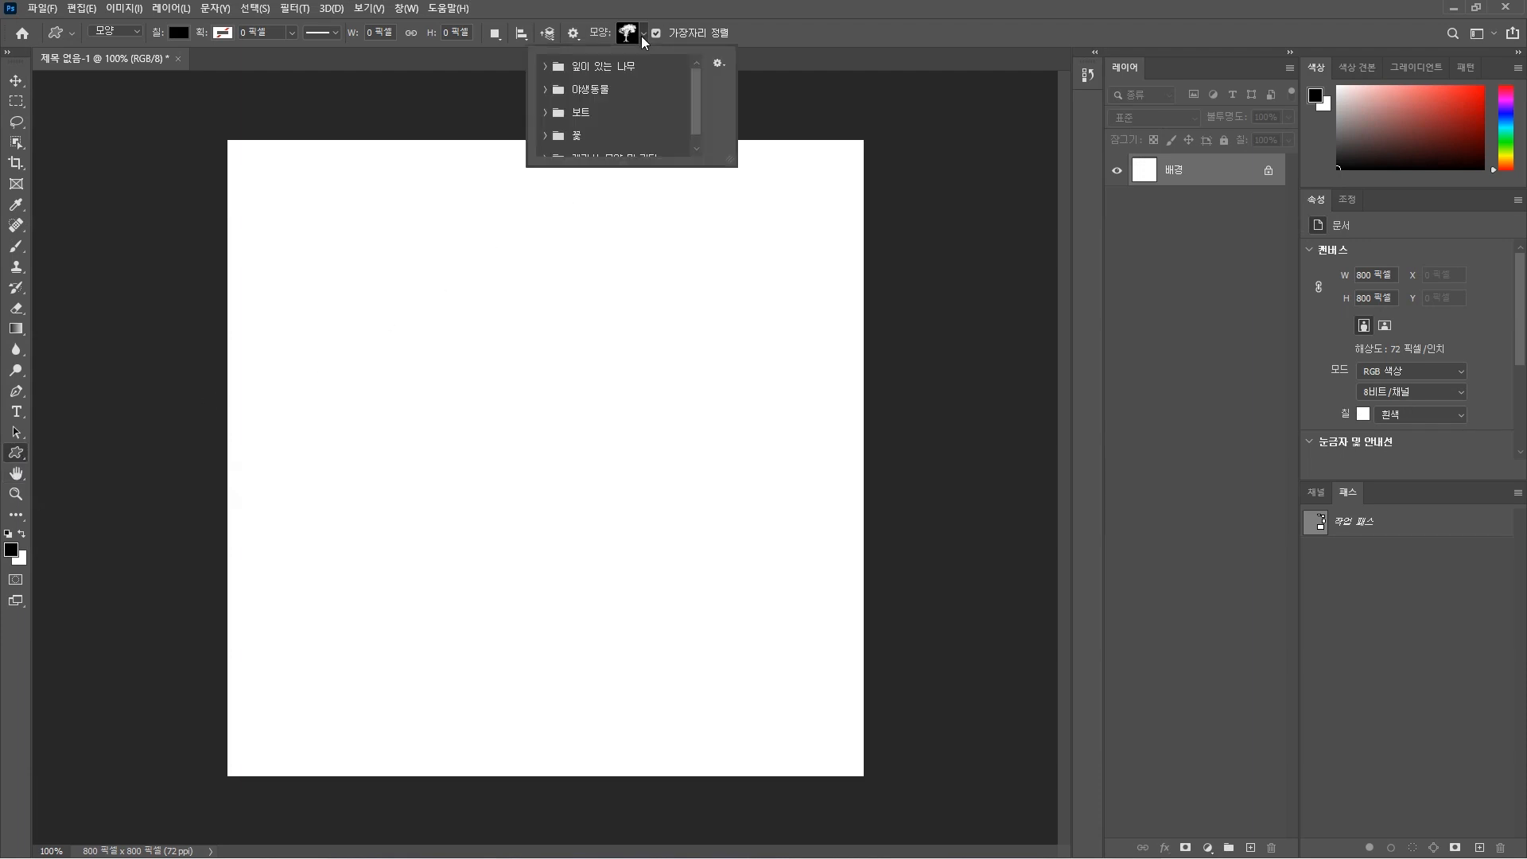
left_click_drag(732, 159, 1022, 244)
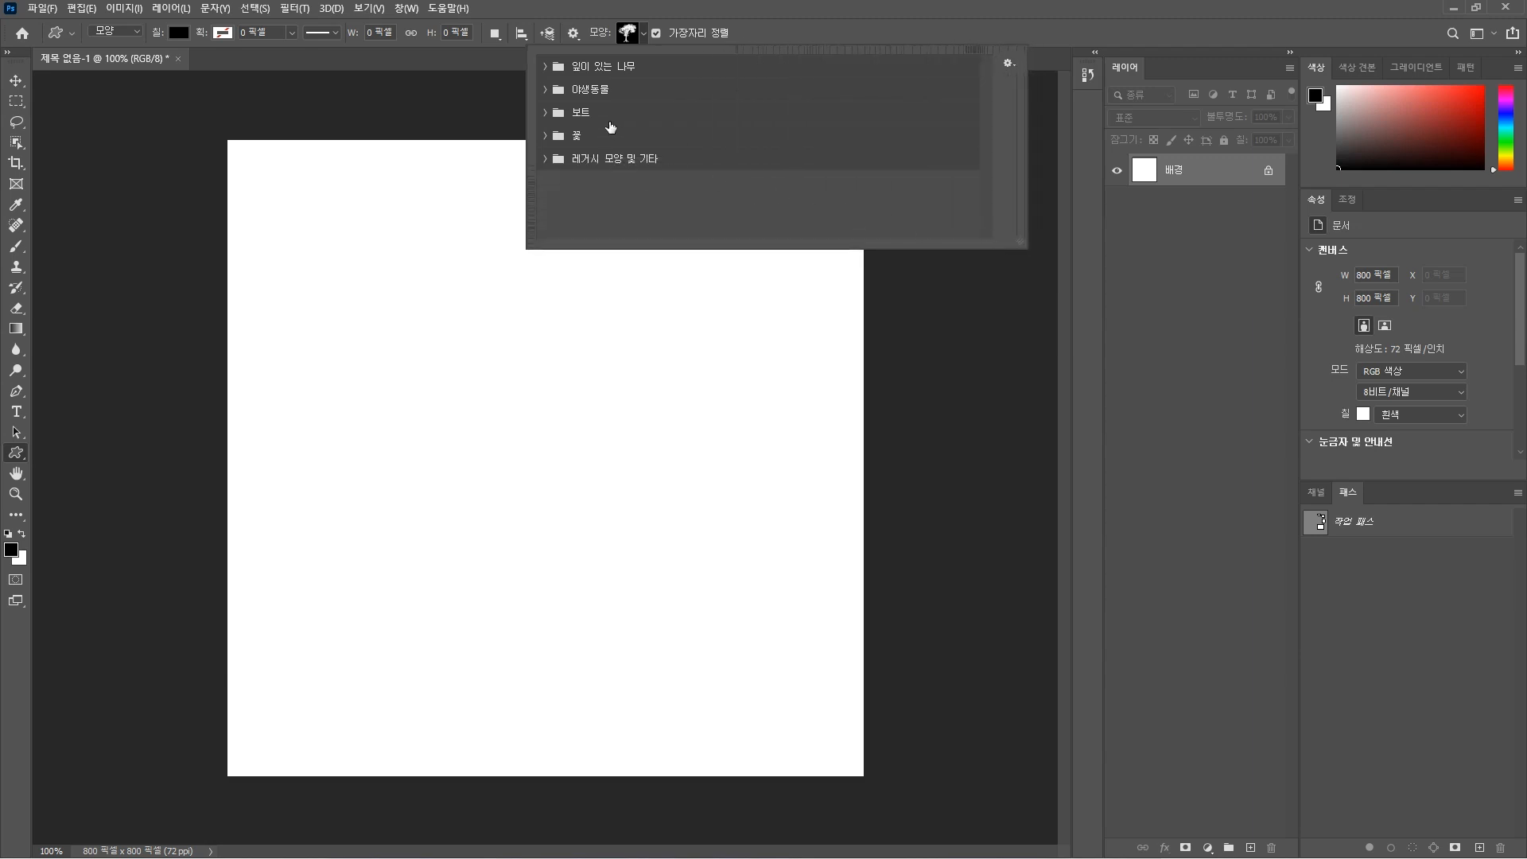
Expand the leafy trees, wild animals, boats and flowers groups of custom shapes to browse their contents
left_click(557, 70)
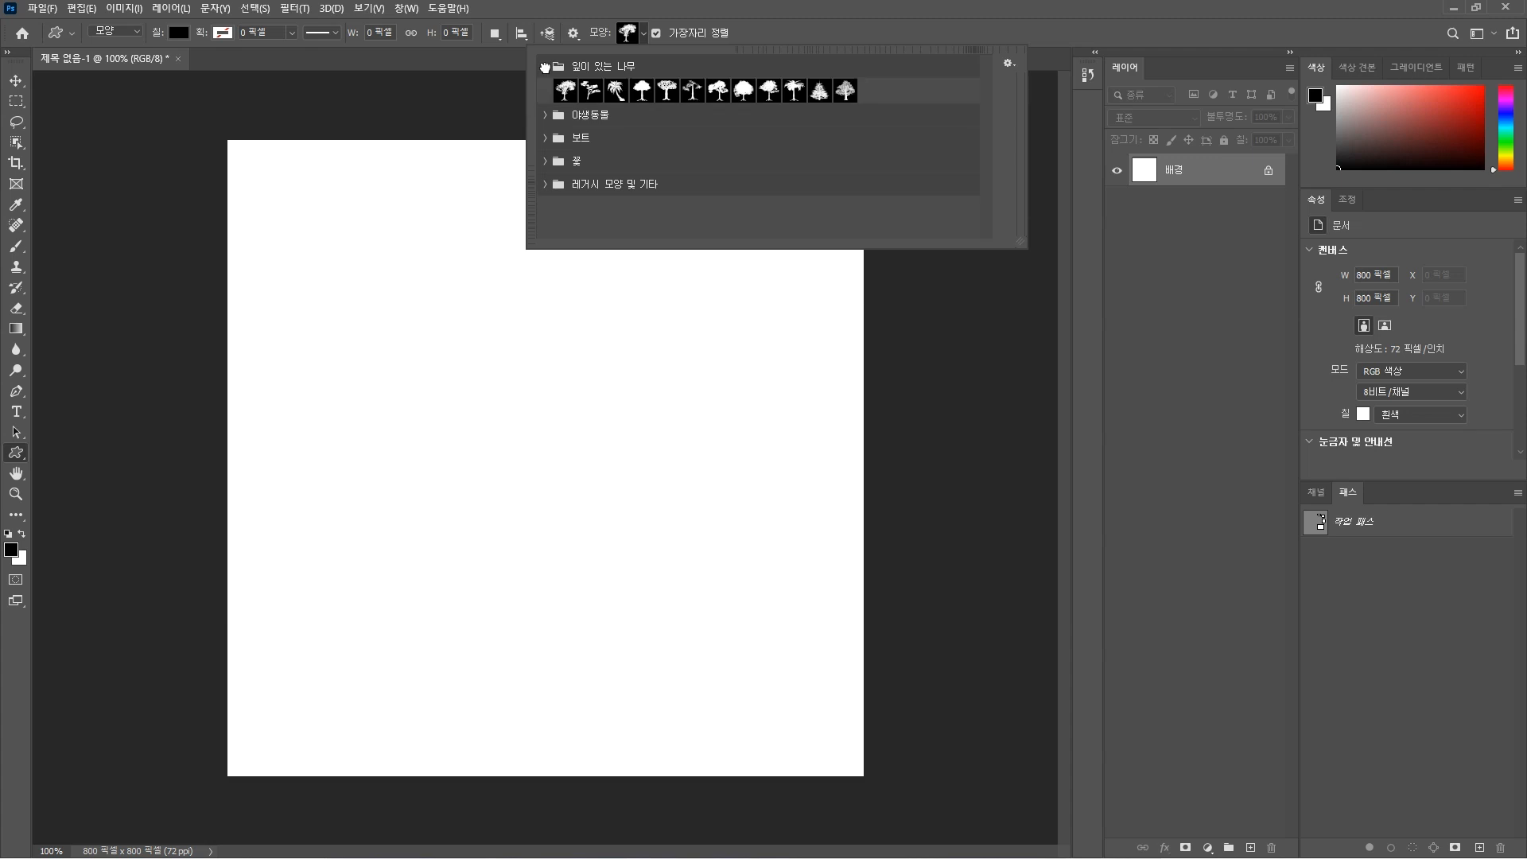
left_click(546, 117)
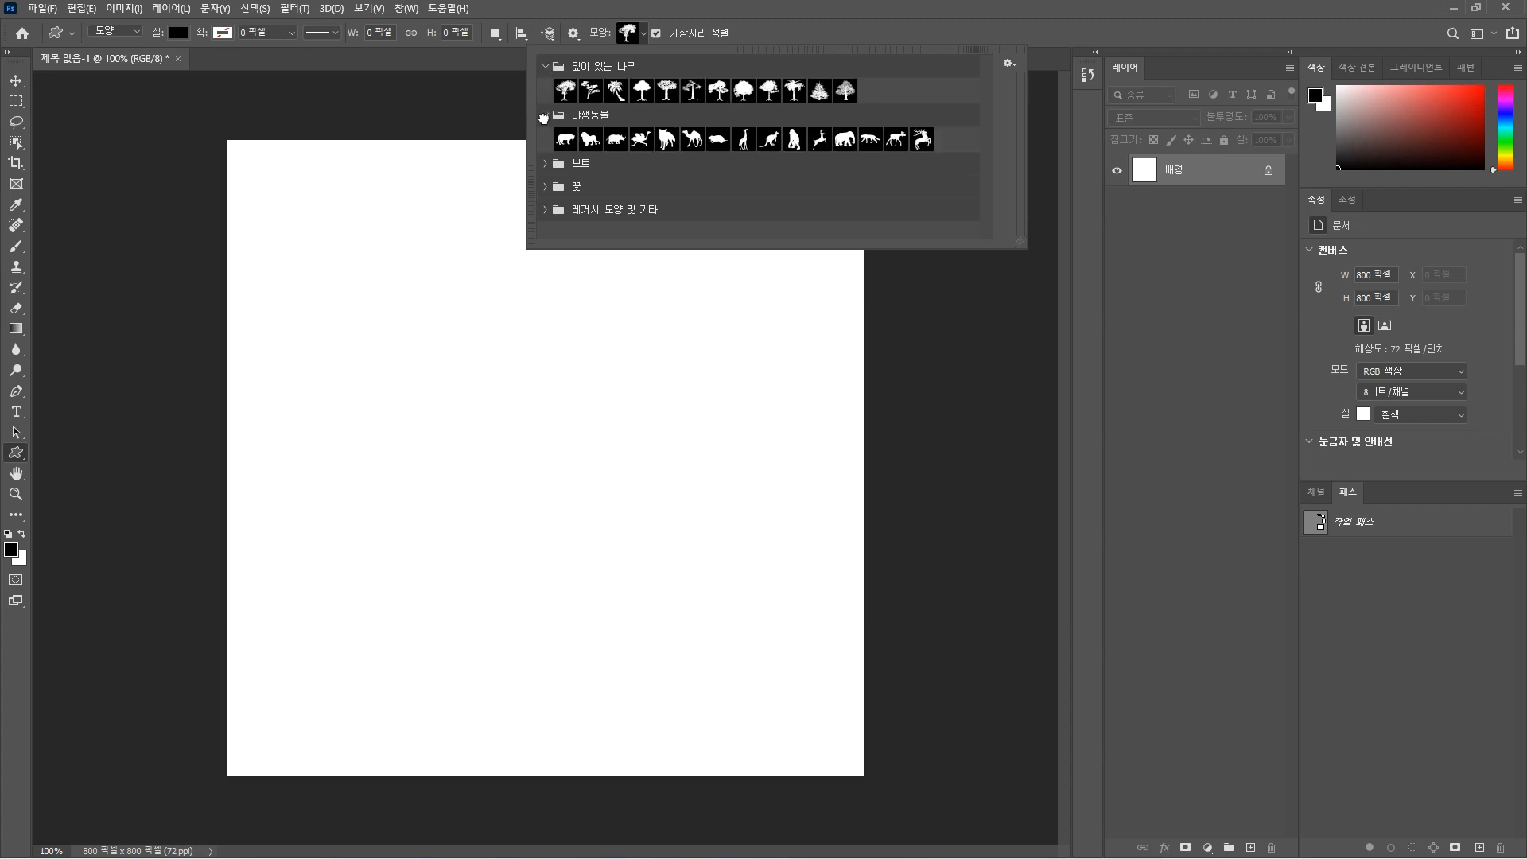
left_click(546, 162)
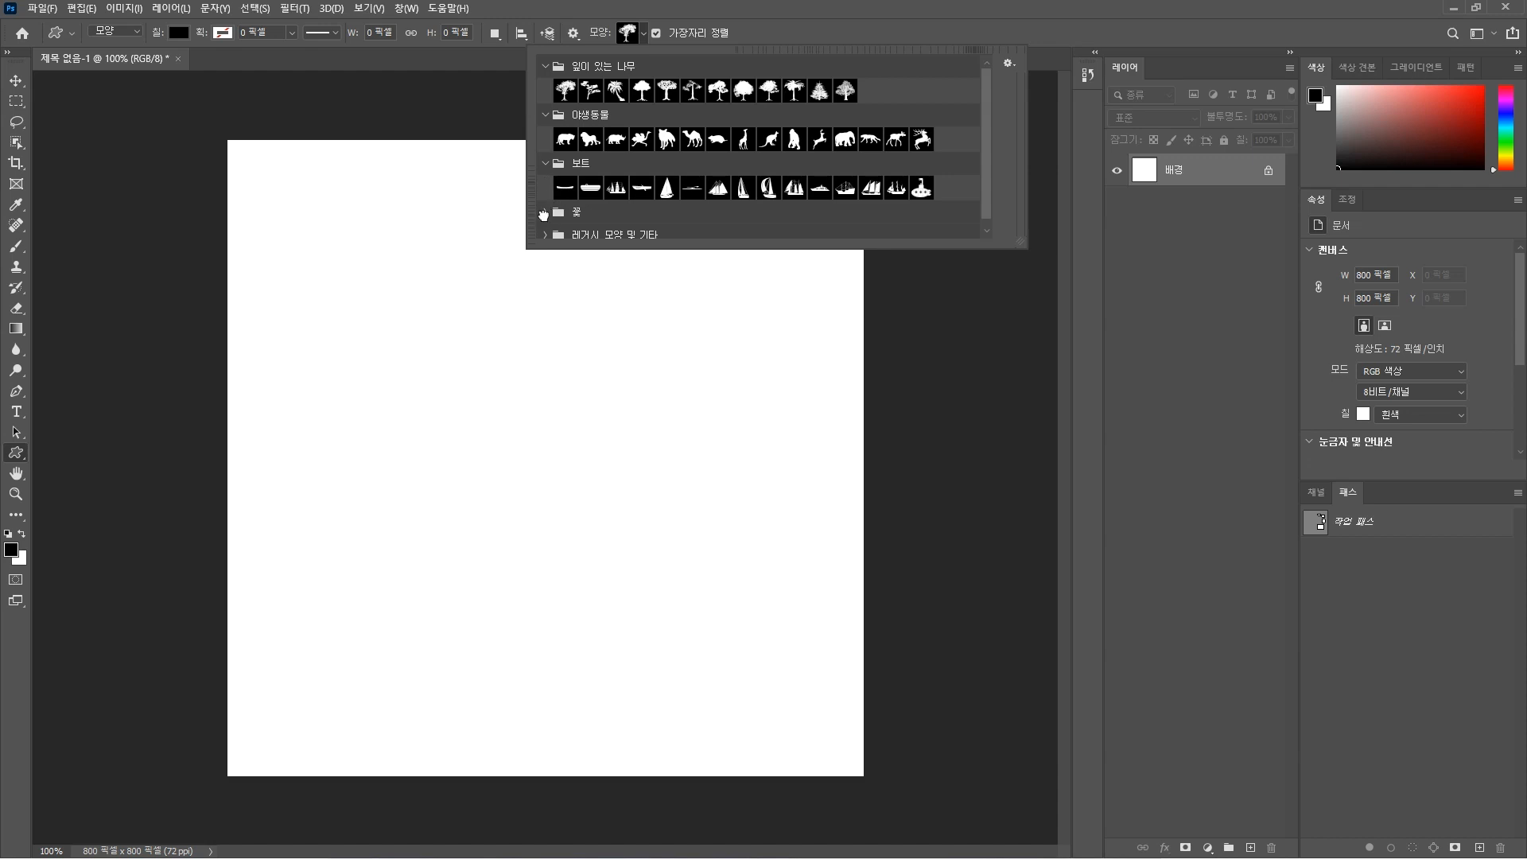
left_click(545, 212)
scroll(803, 153, "down", 1)
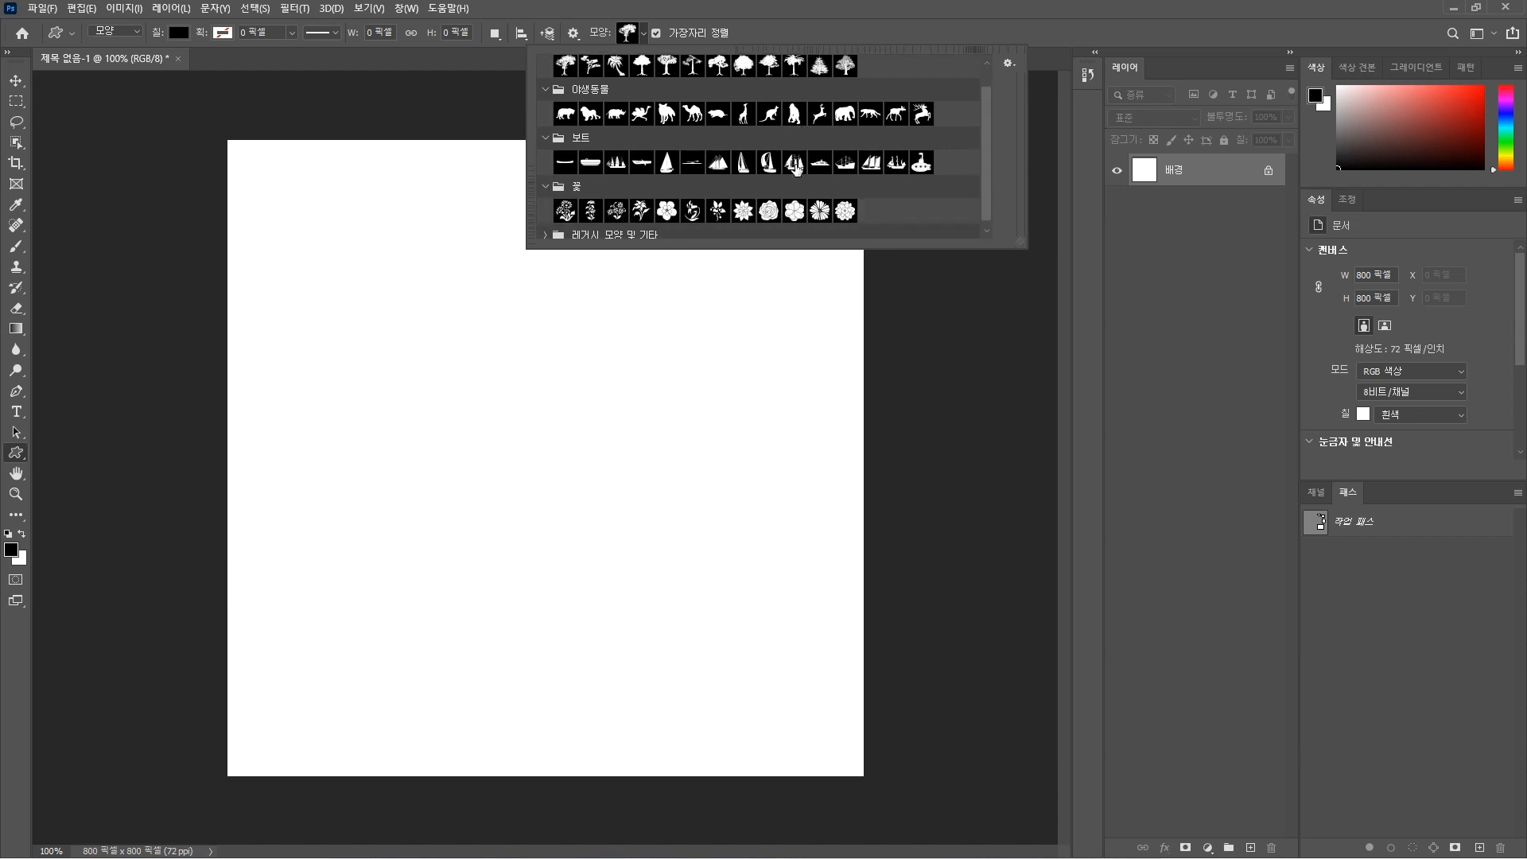
scroll(797, 169, "up", 1)
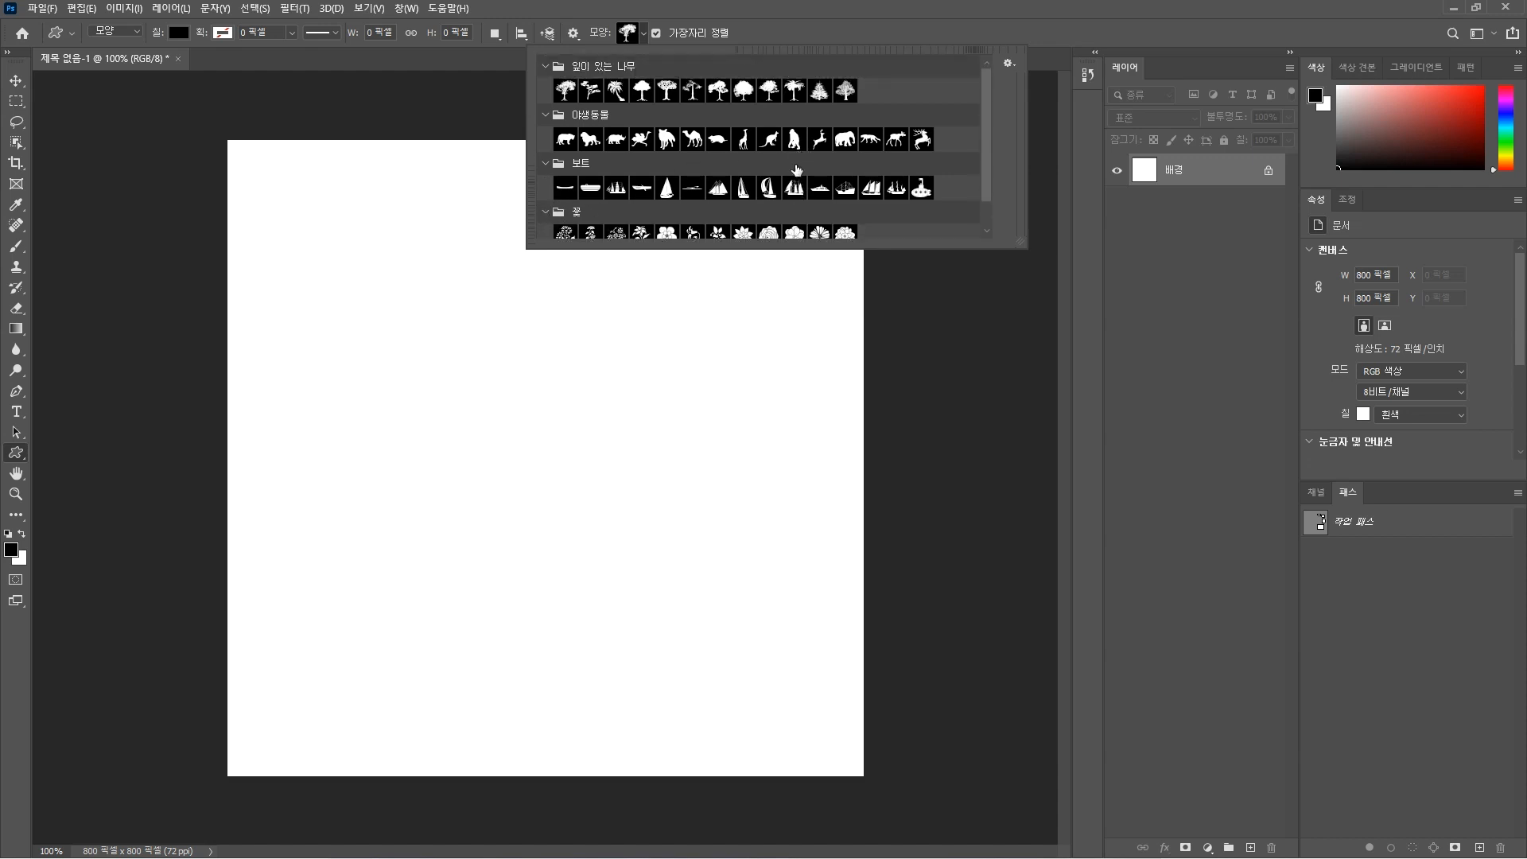
Draw the tiger custom shape from the wild animals group, about 382 × 224 px, in the upper part of the canvas
left_click(565, 139)
key("Return")
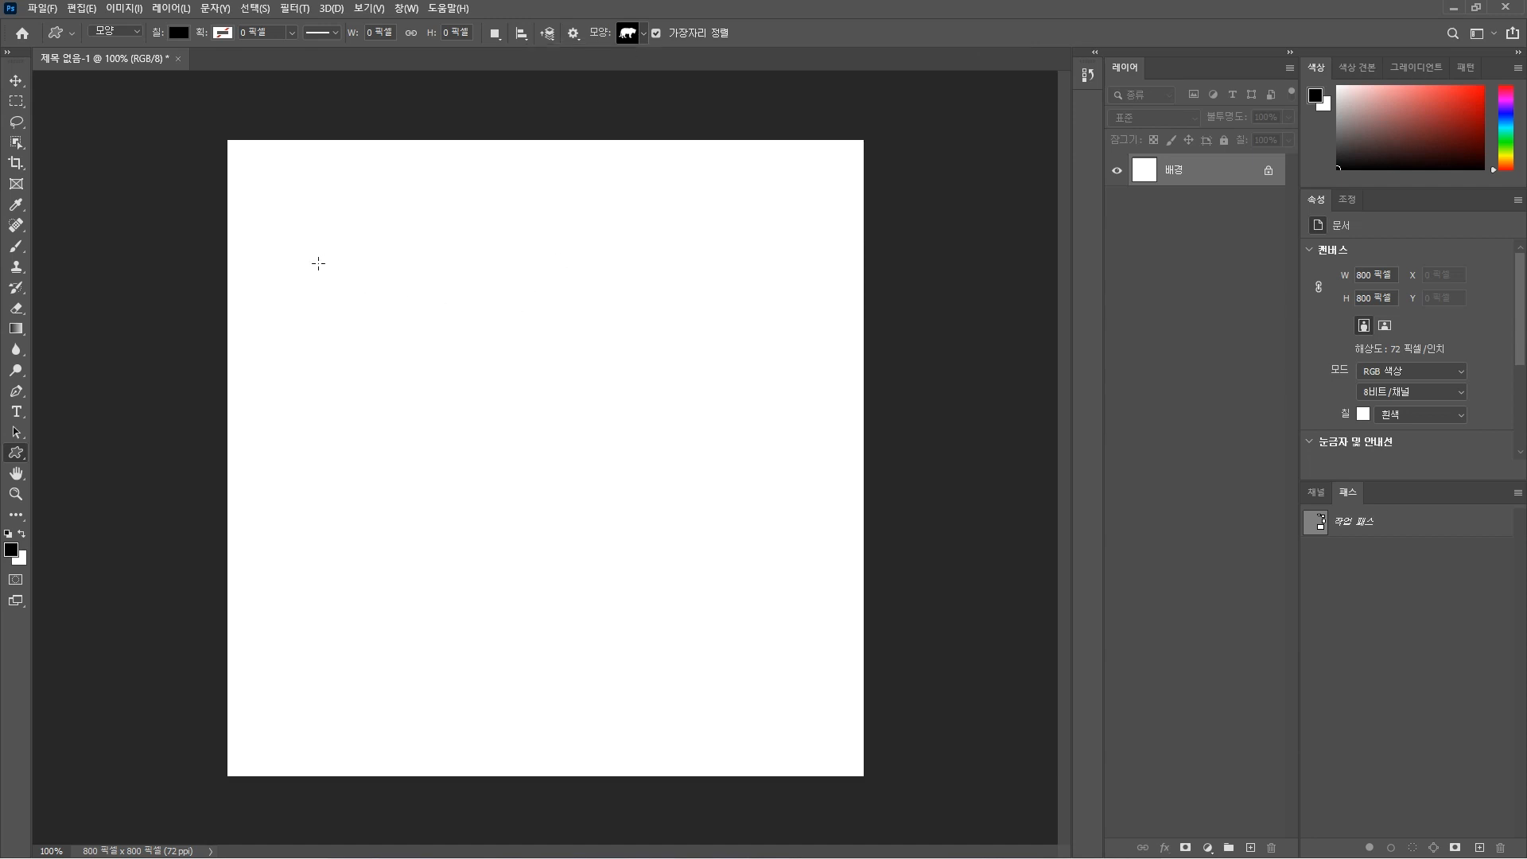
left_click_drag(318, 264, 639, 445)
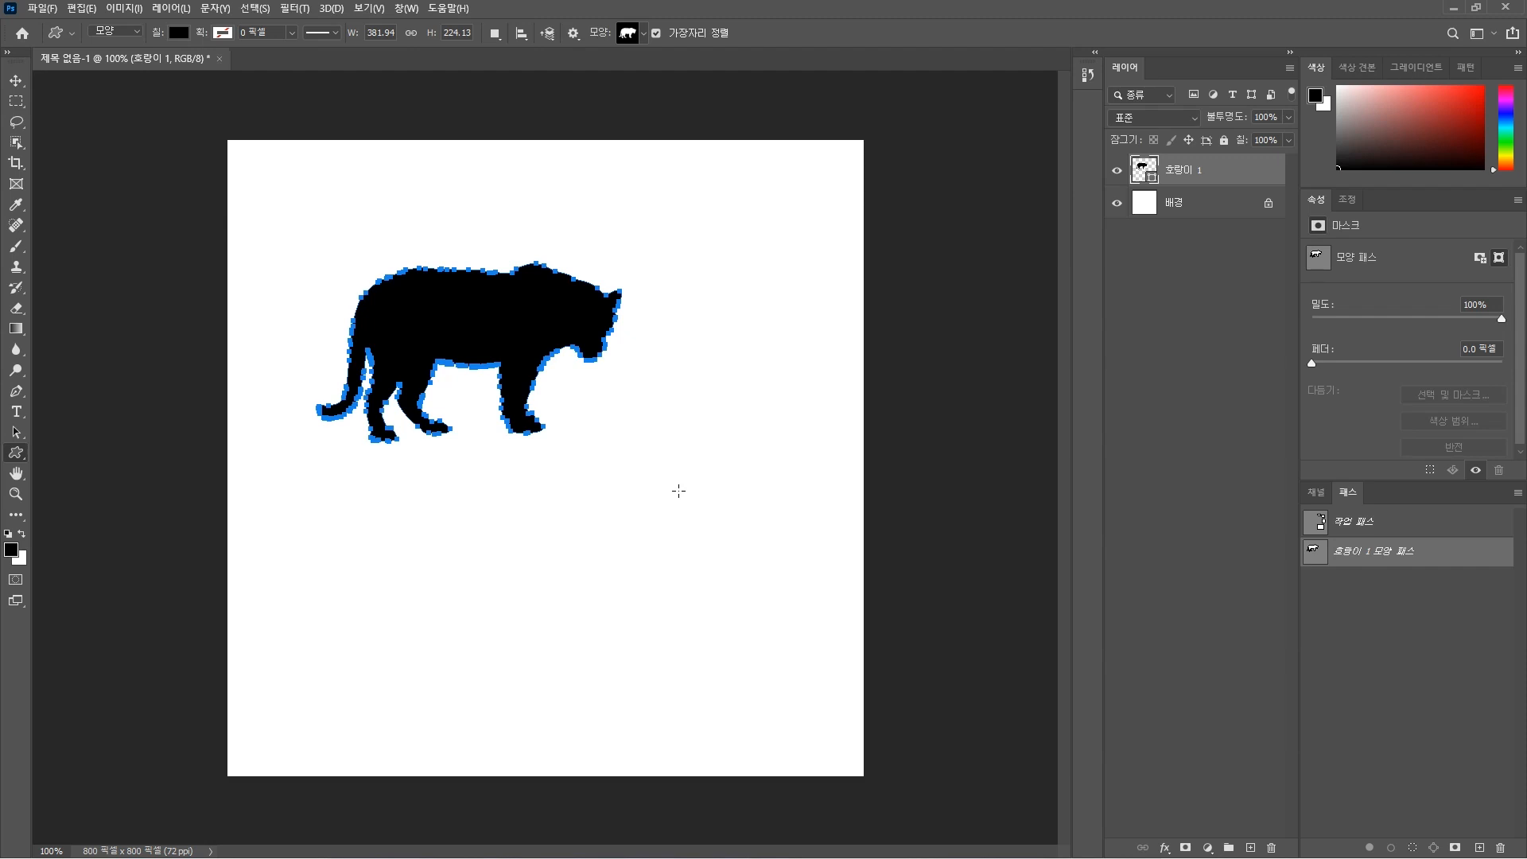
Draw the rose-like custom shape from the flowers group, about 236 × 226 px, below and to the right of the tiger
left_click(642, 35)
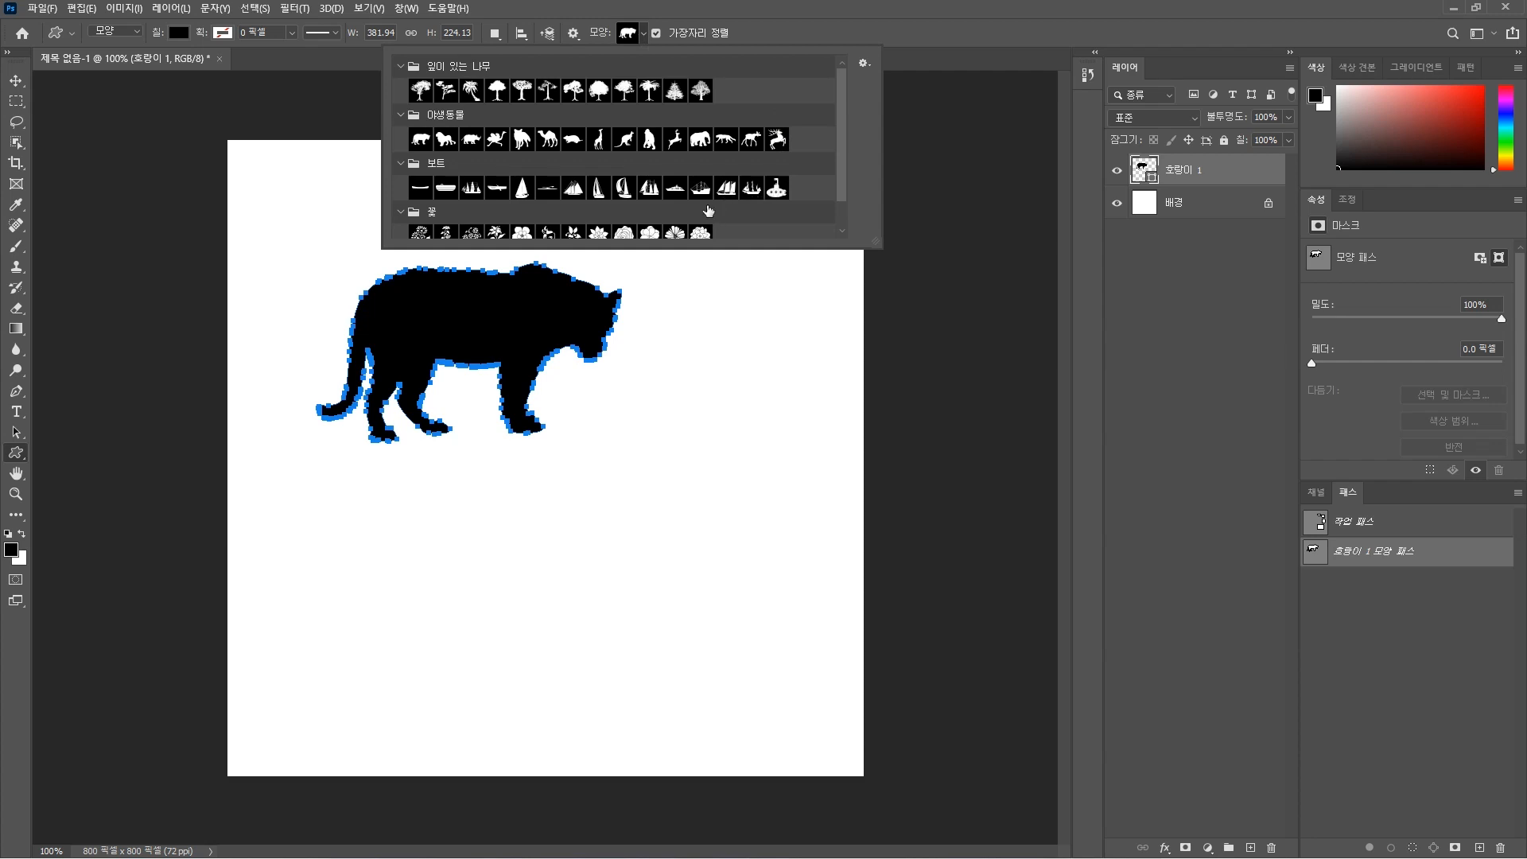
scroll(712, 207, "down", 1)
left_click(626, 203)
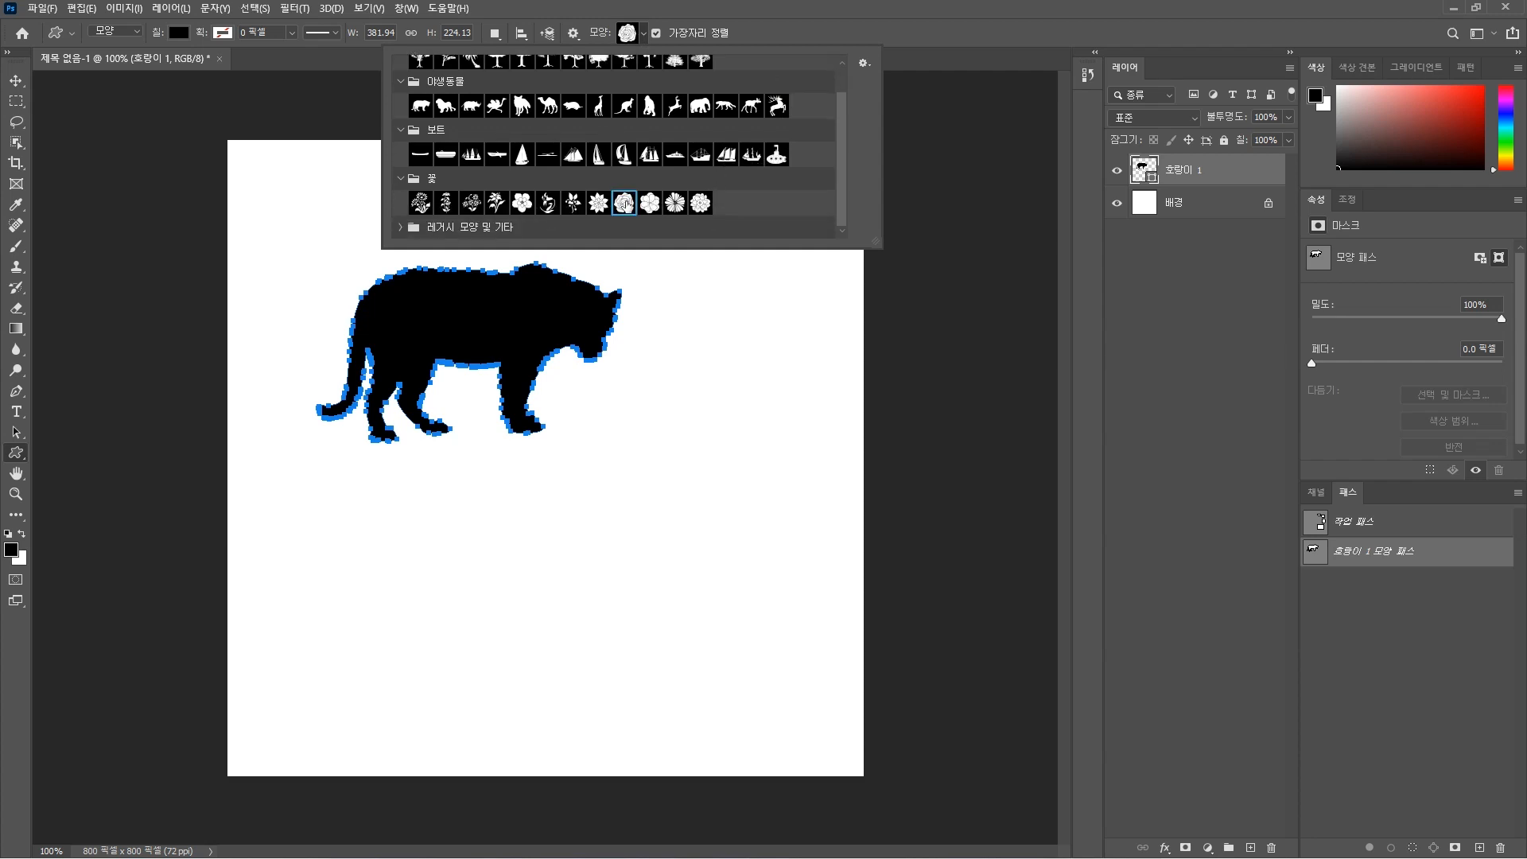
double_click(627, 204)
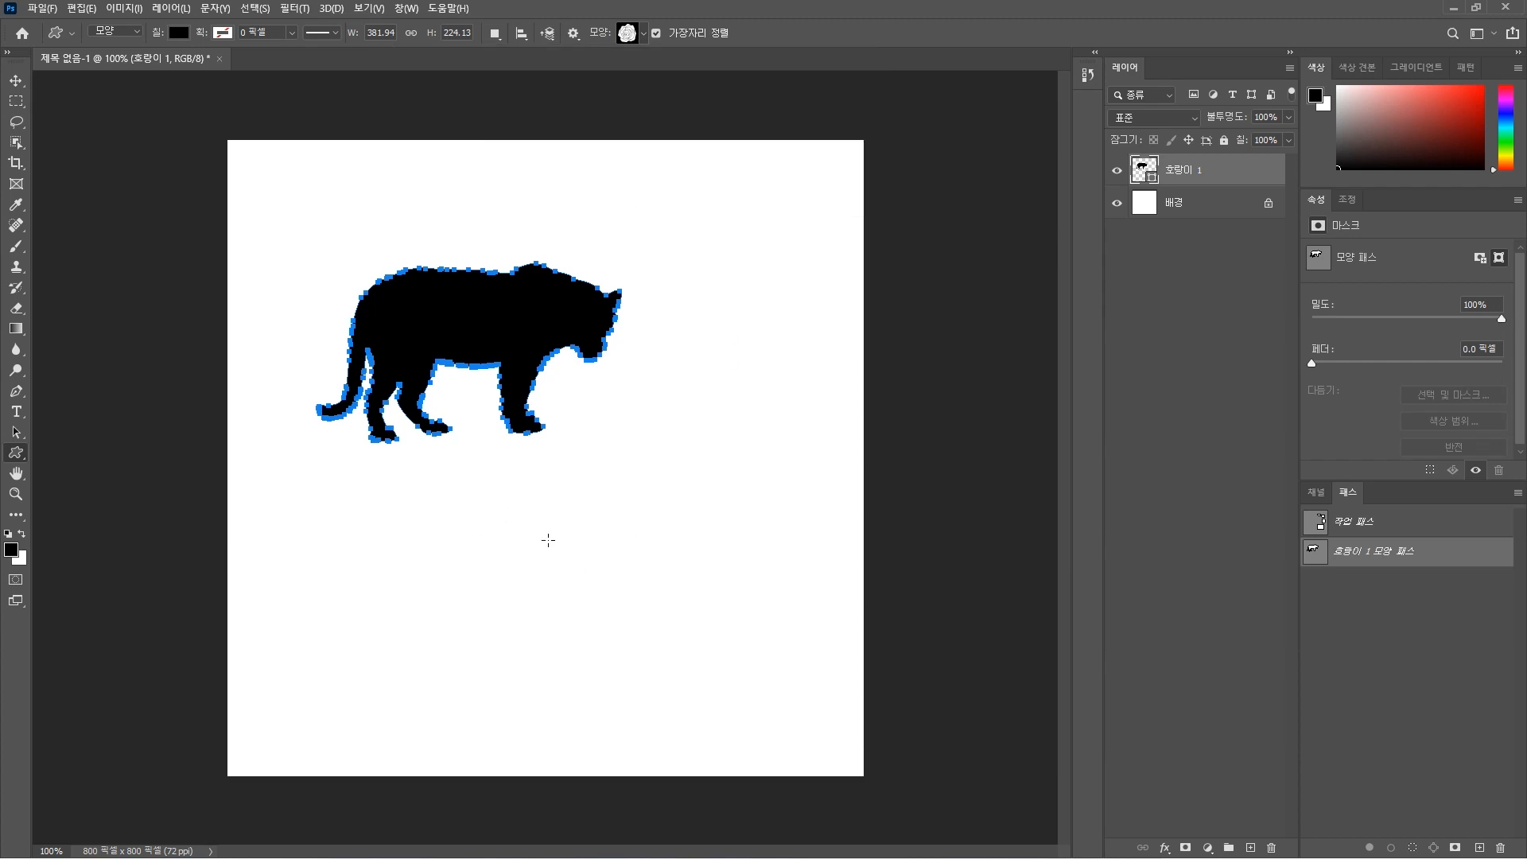
left_click_drag(517, 497, 706, 676)
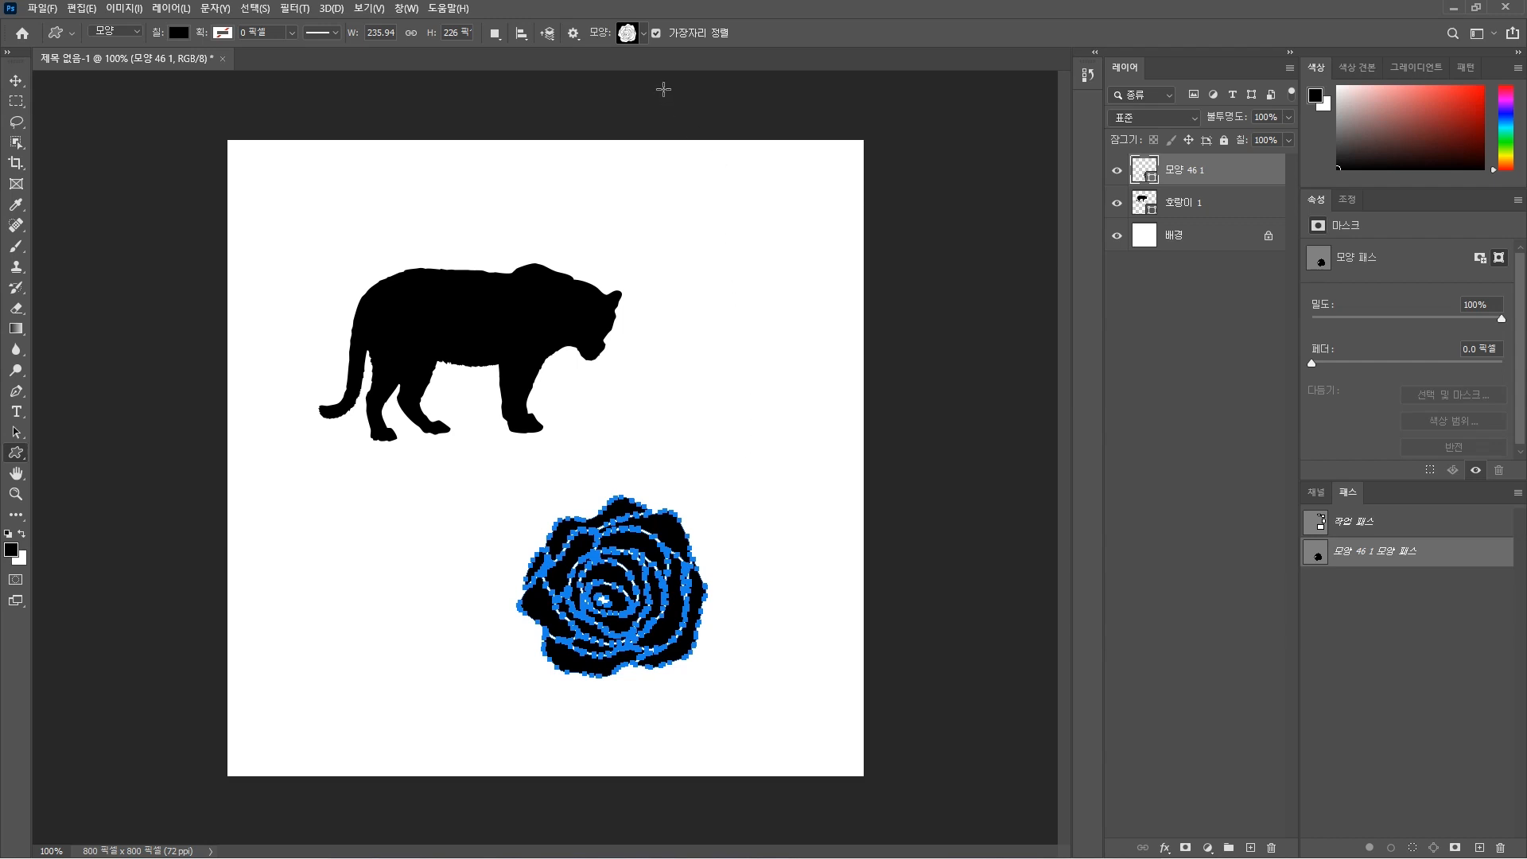
Open the Shapes (모양) panel, float it over the canvas and look at its options
left_click(642, 37)
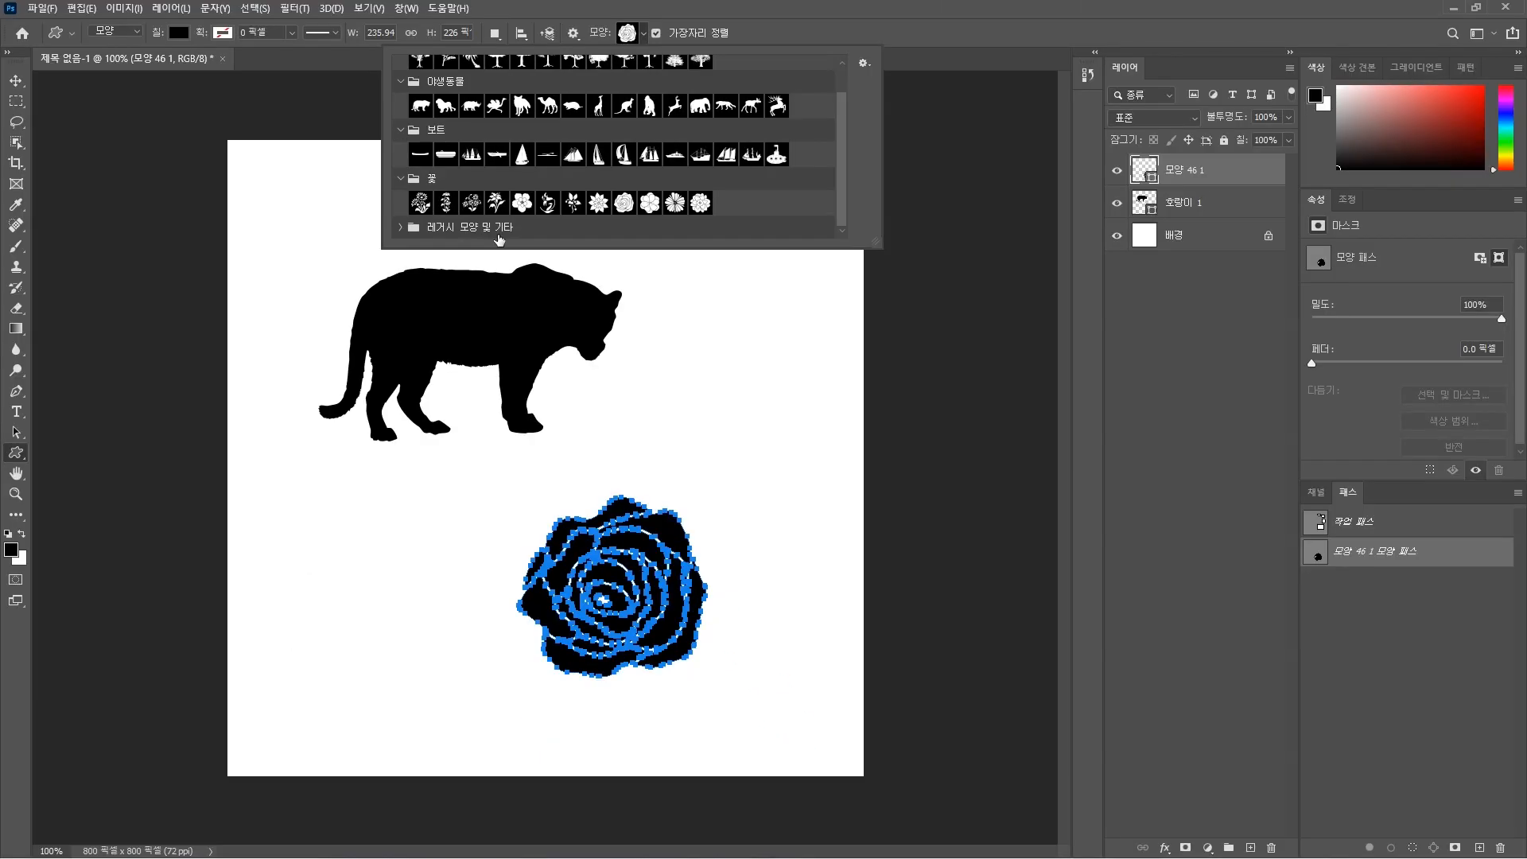
left_click(681, 7)
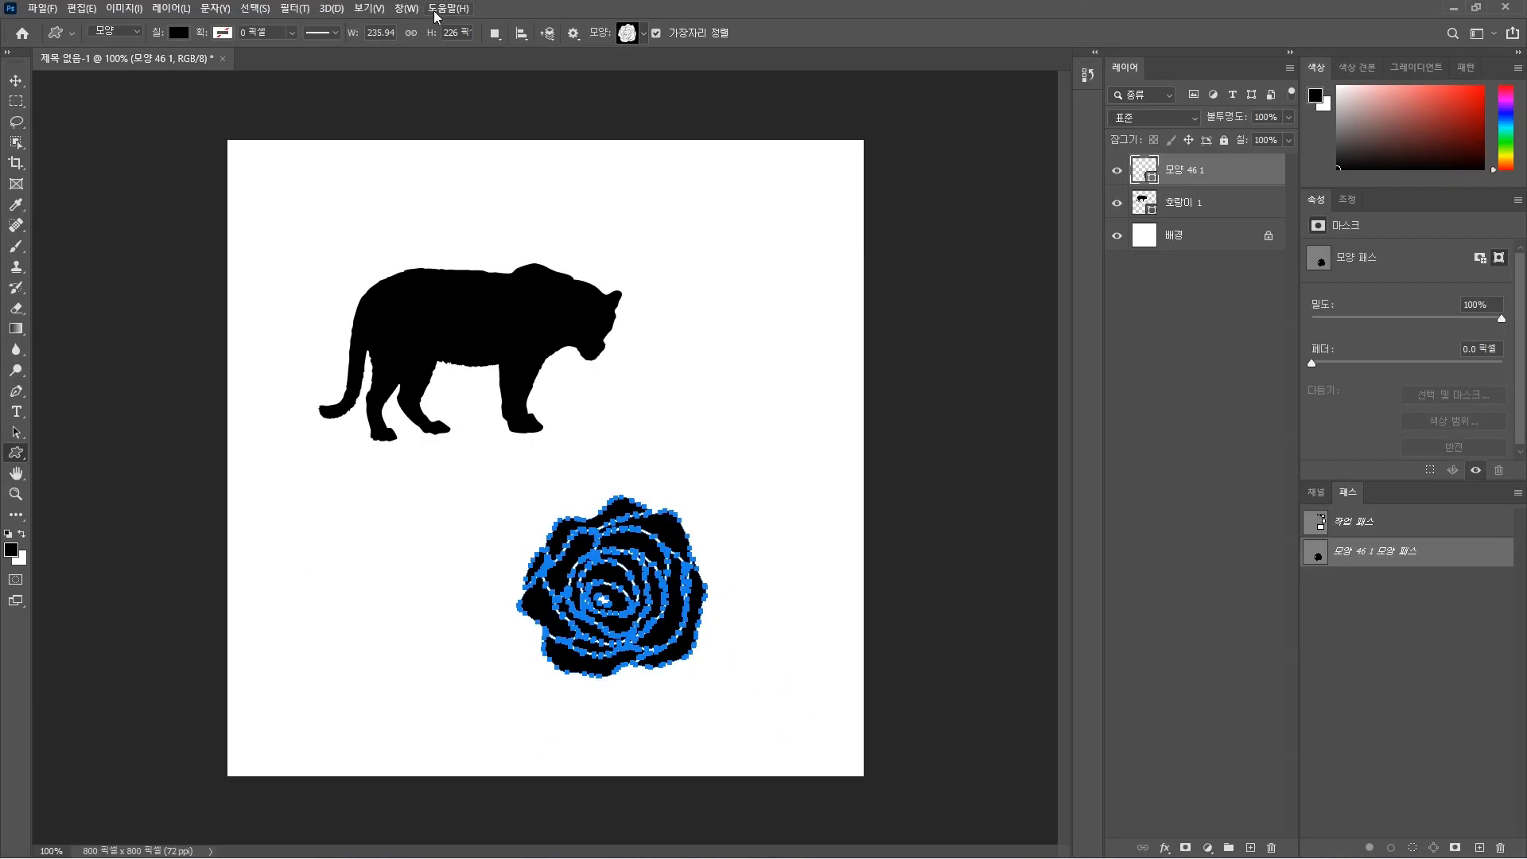
left_click(406, 8)
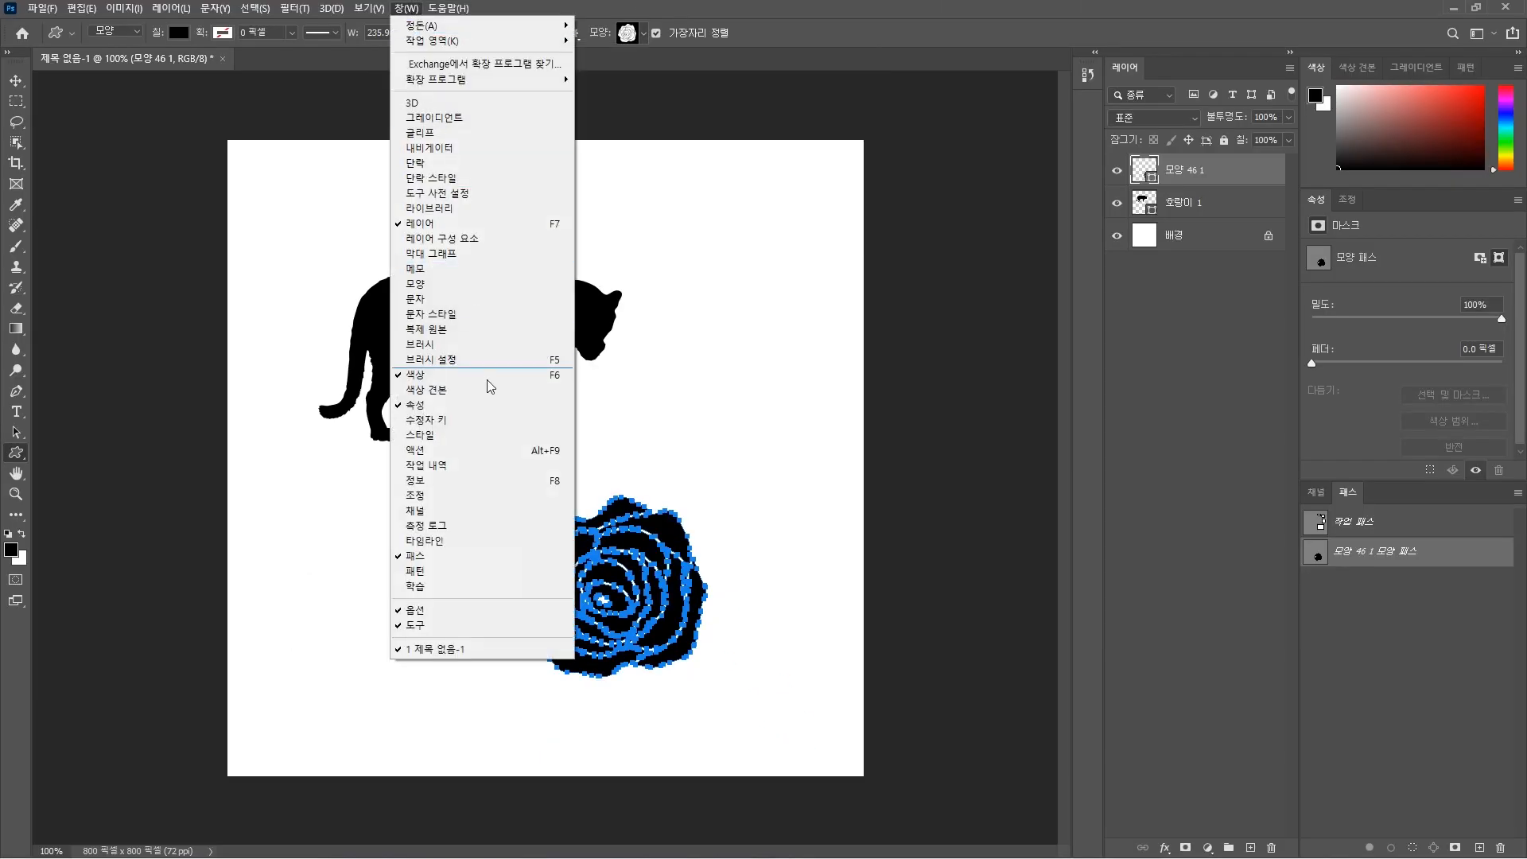
left_click(418, 284)
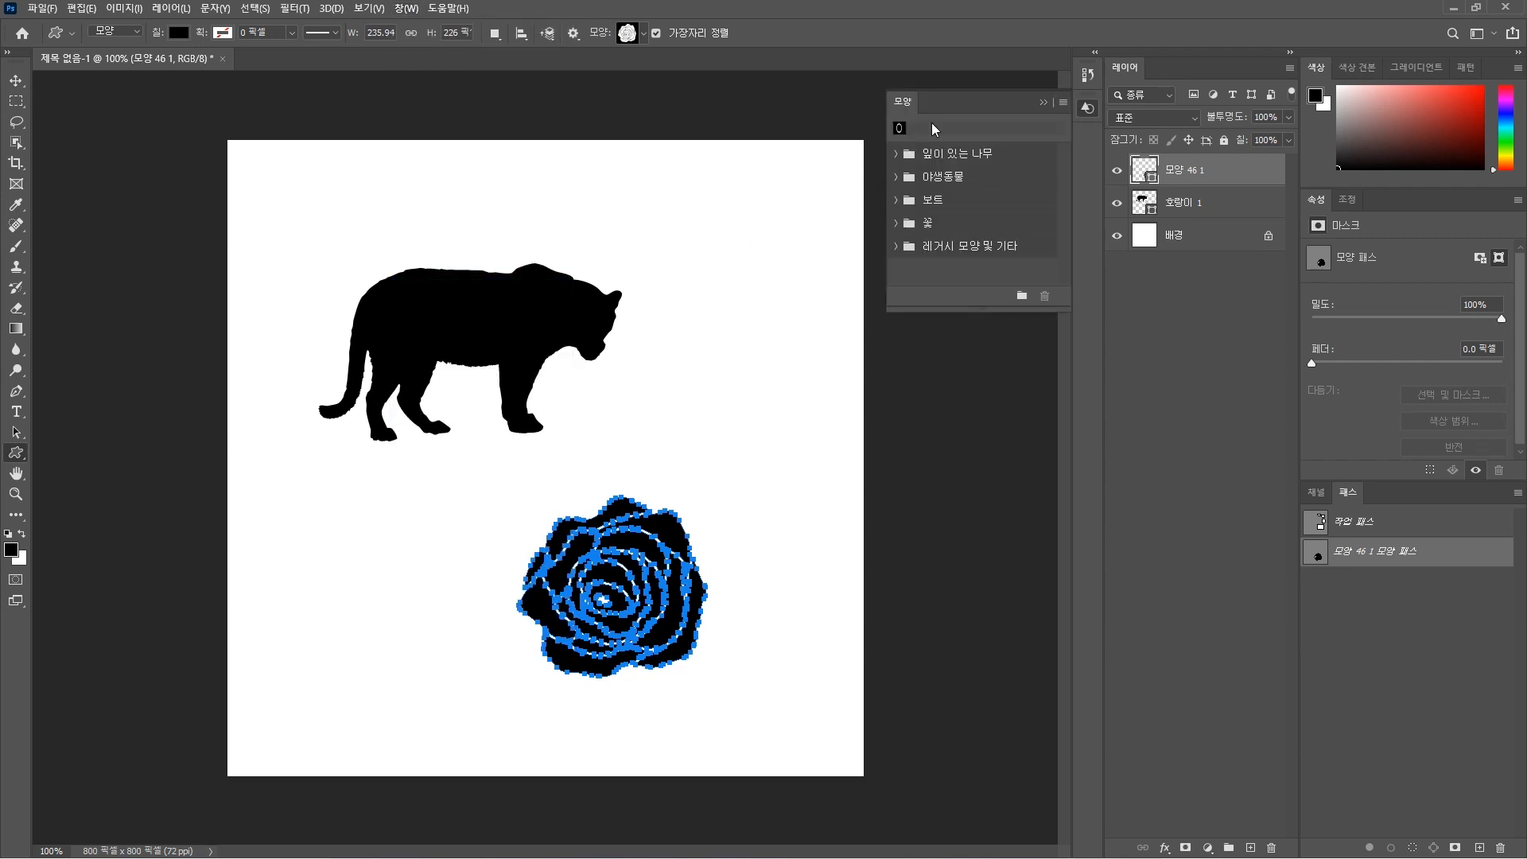
left_click_drag(910, 98, 697, 160)
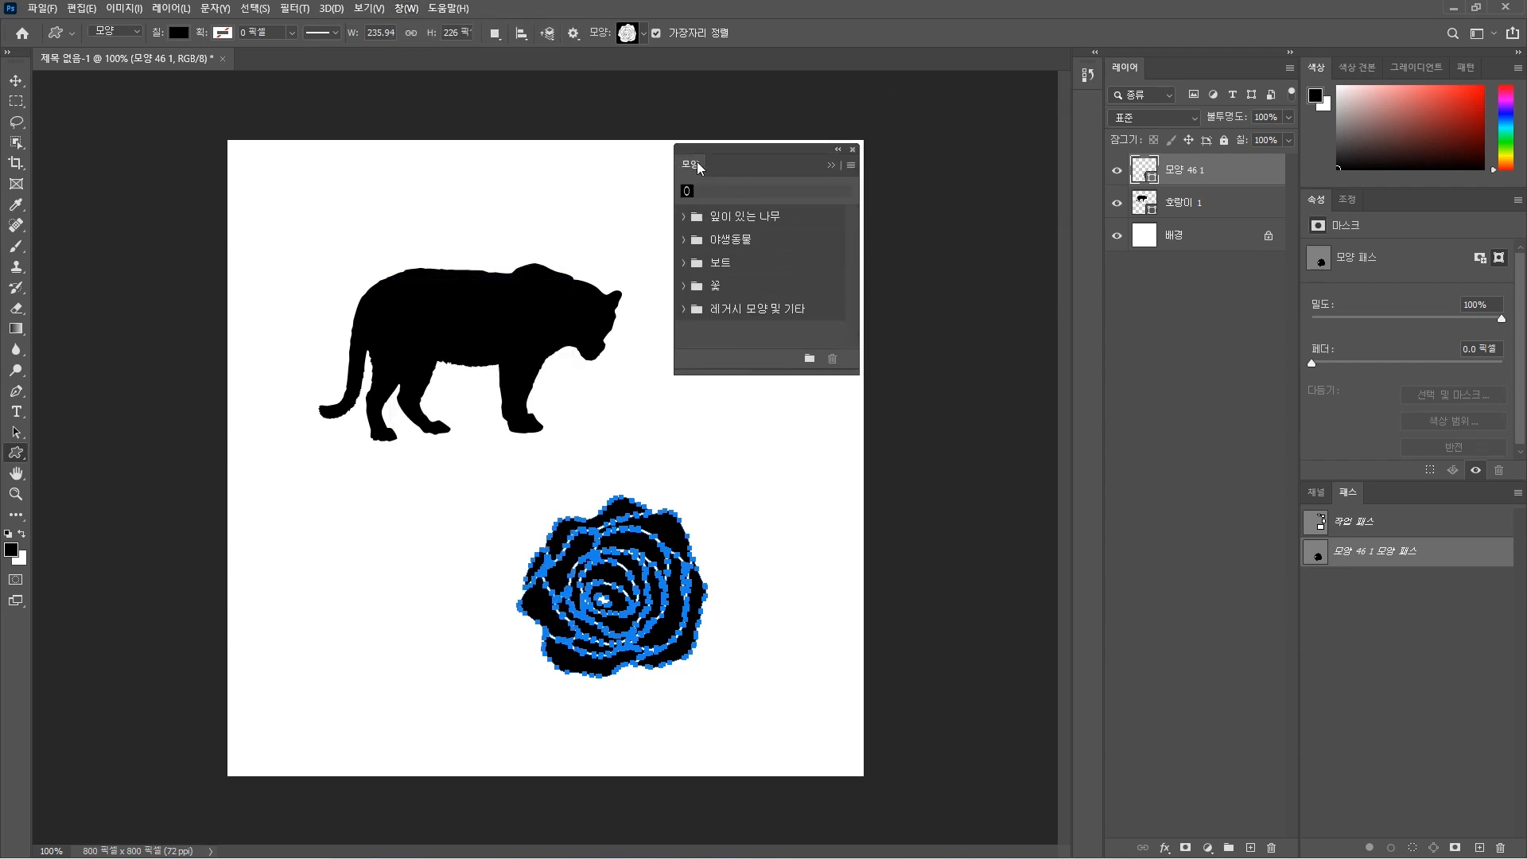
left_click(850, 166)
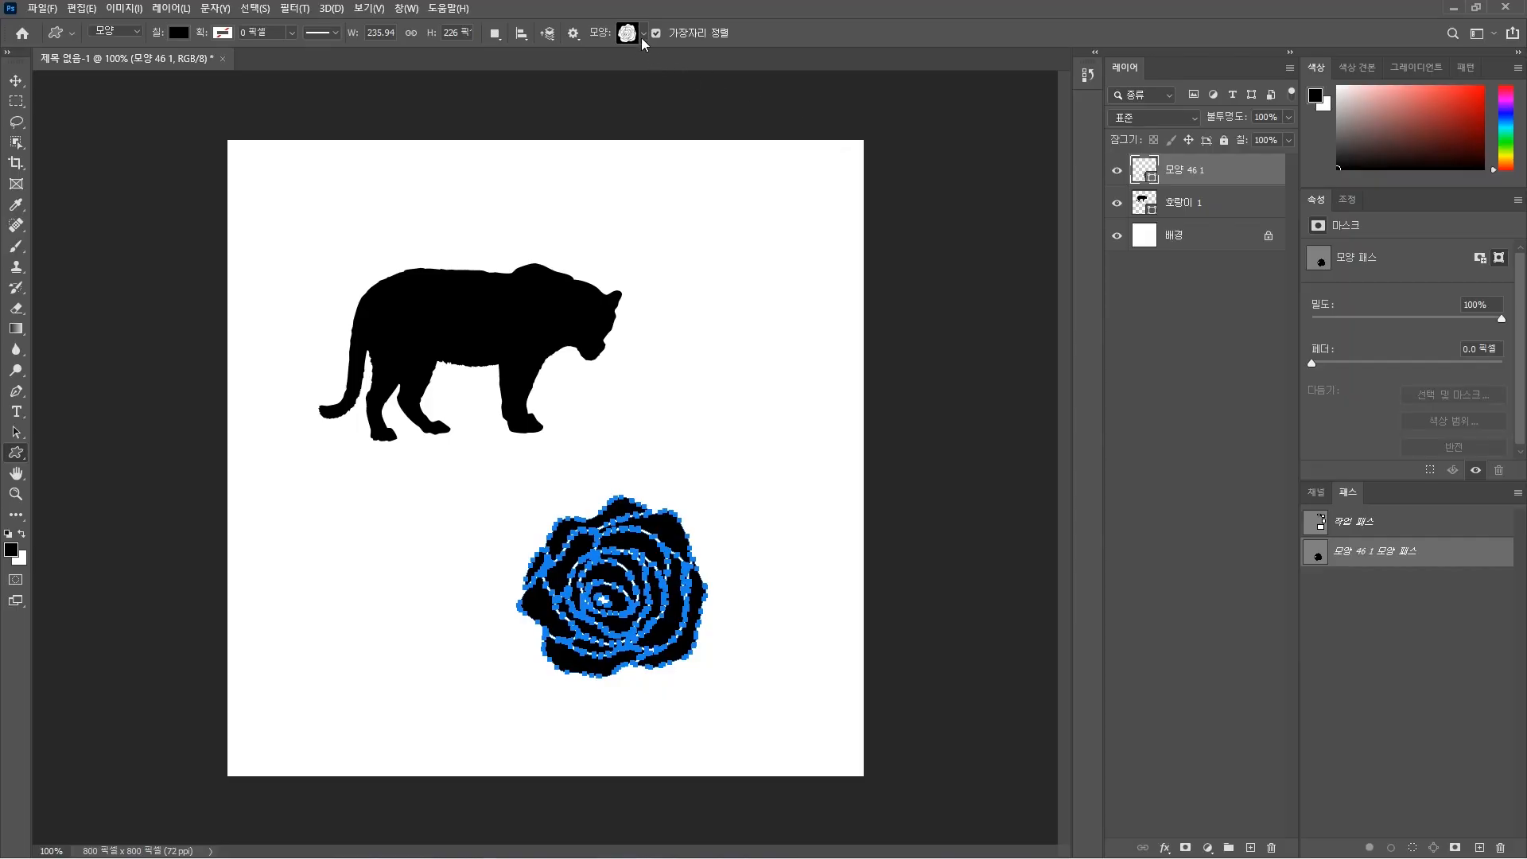
Enlarge the custom shape picker and expand the 레거시 모양 및 기타 group and its 모든 레거시 기본 모양 subgroup
left_click(643, 35)
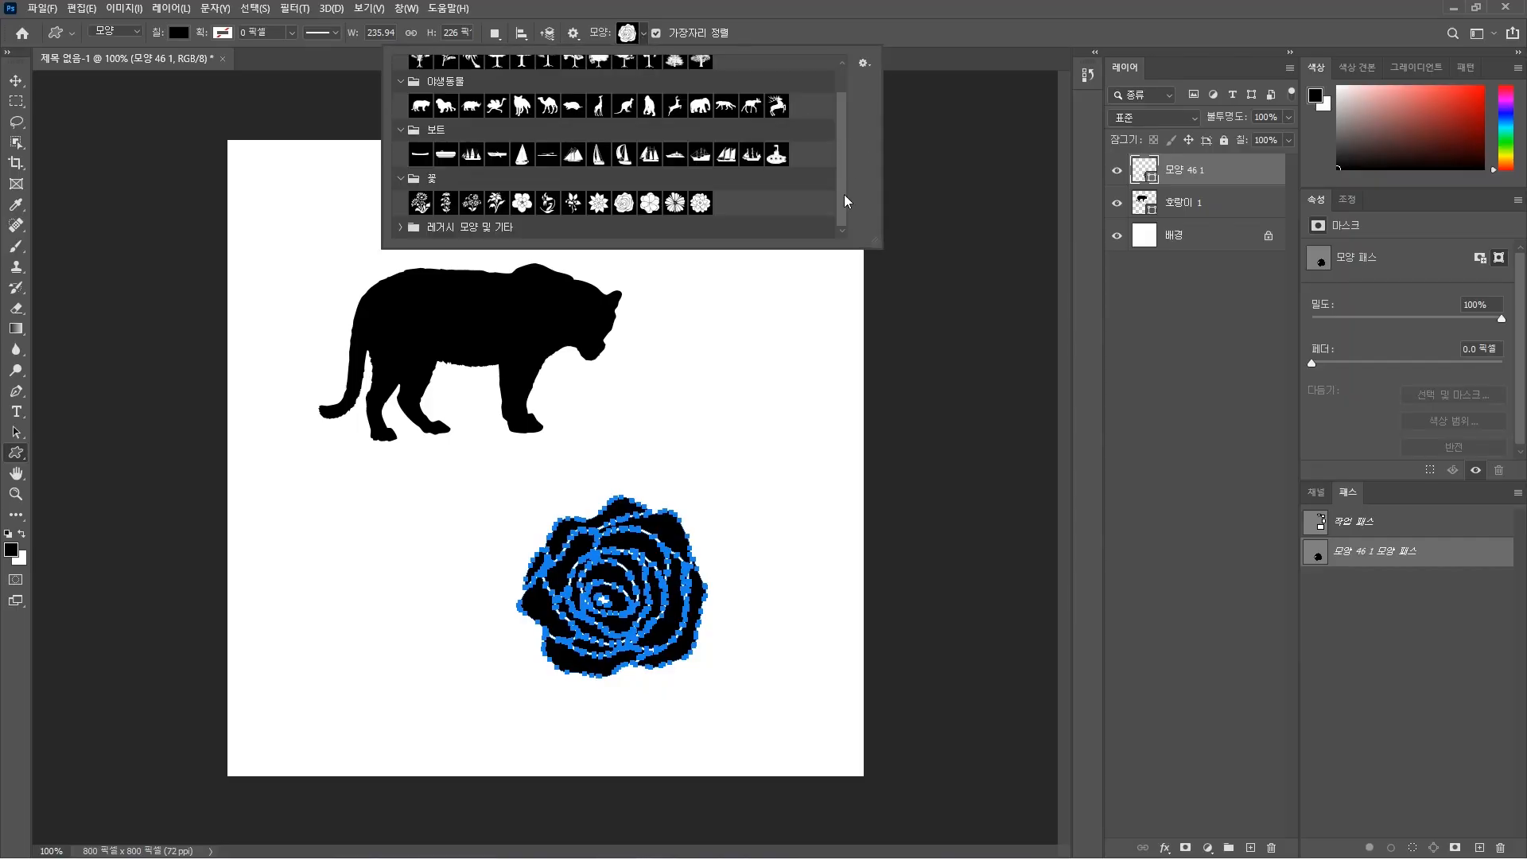
left_click(401, 228)
left_click_drag(841, 161, 980, 470)
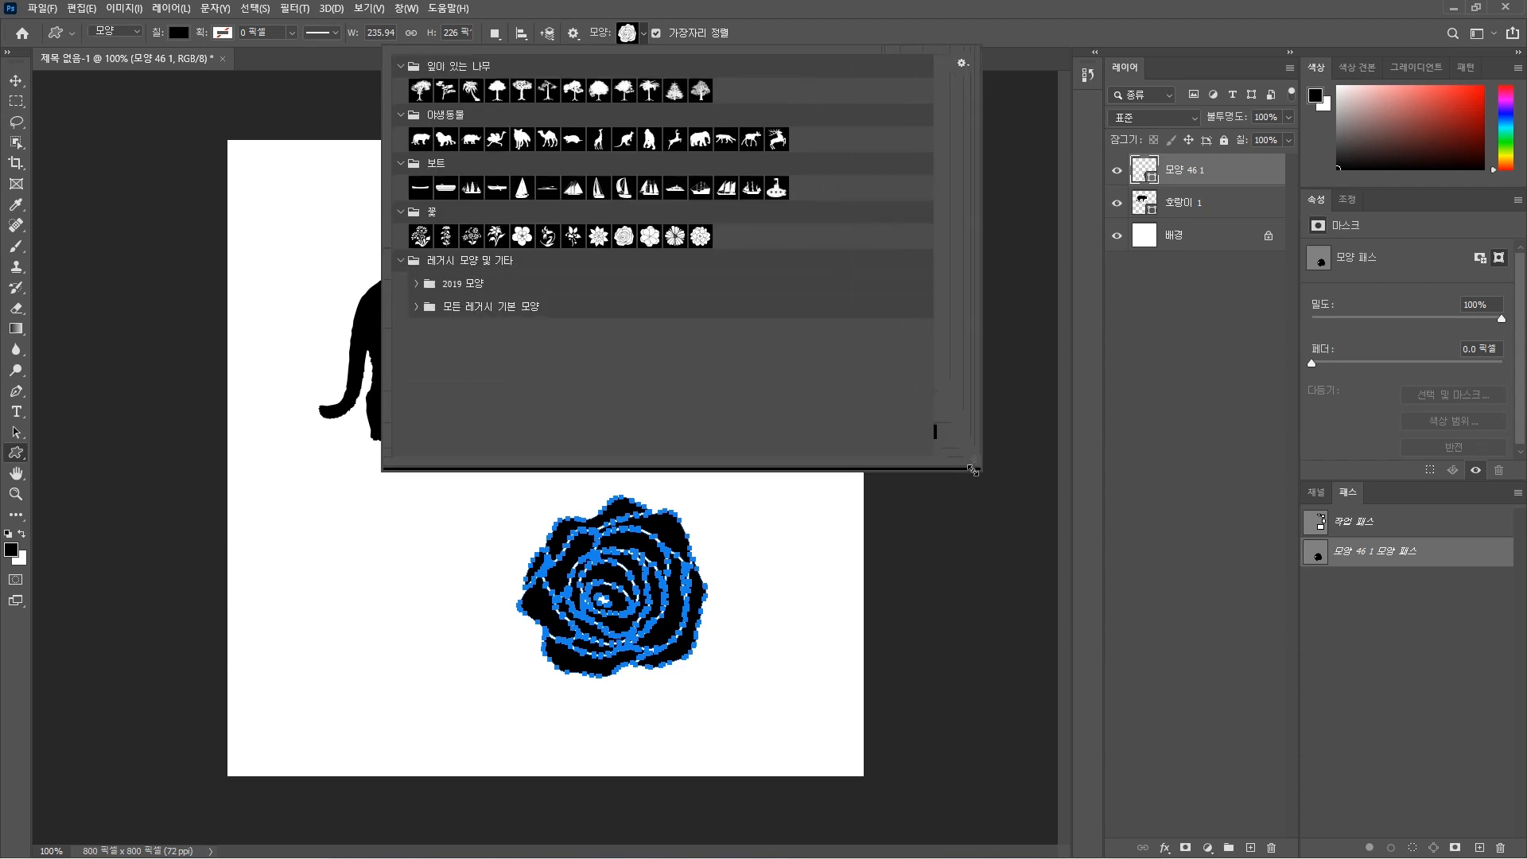
left_click(417, 307)
scroll(498, 335, "down", 4)
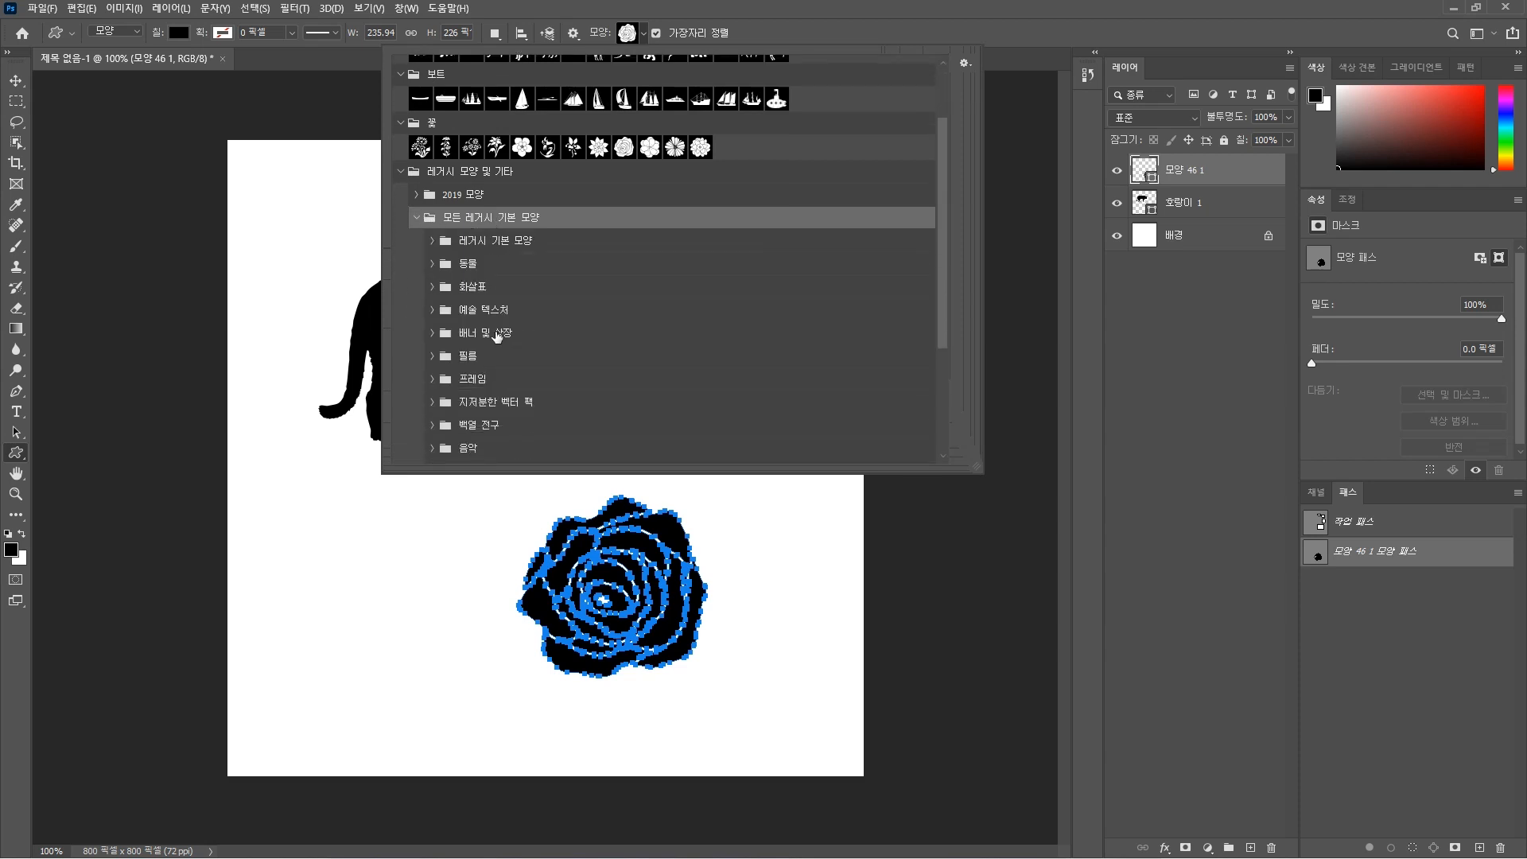
scroll(498, 336, "down", 2)
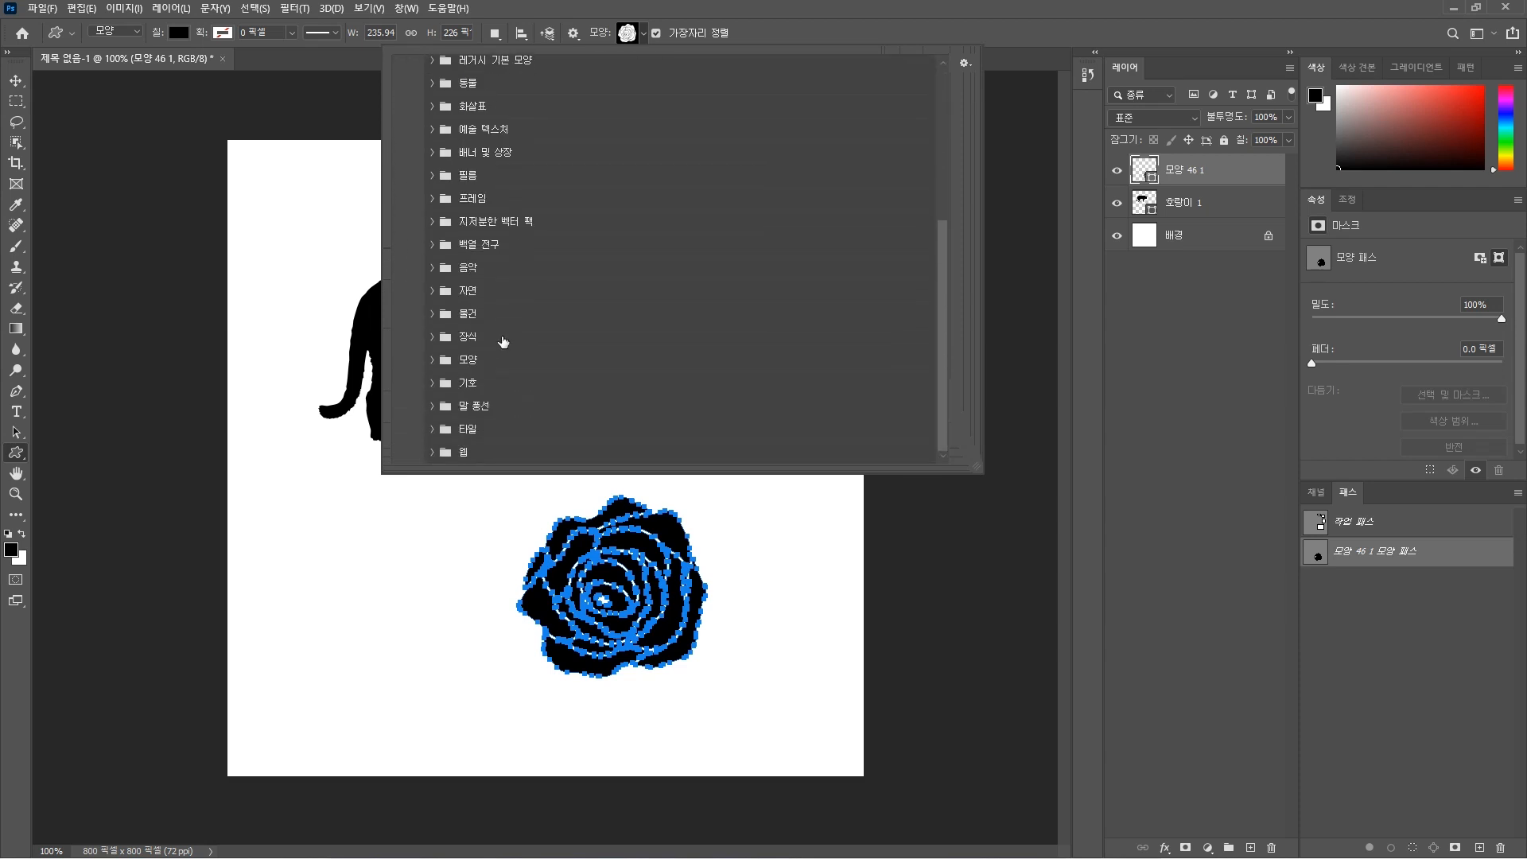
scroll(506, 397, "up", 1)
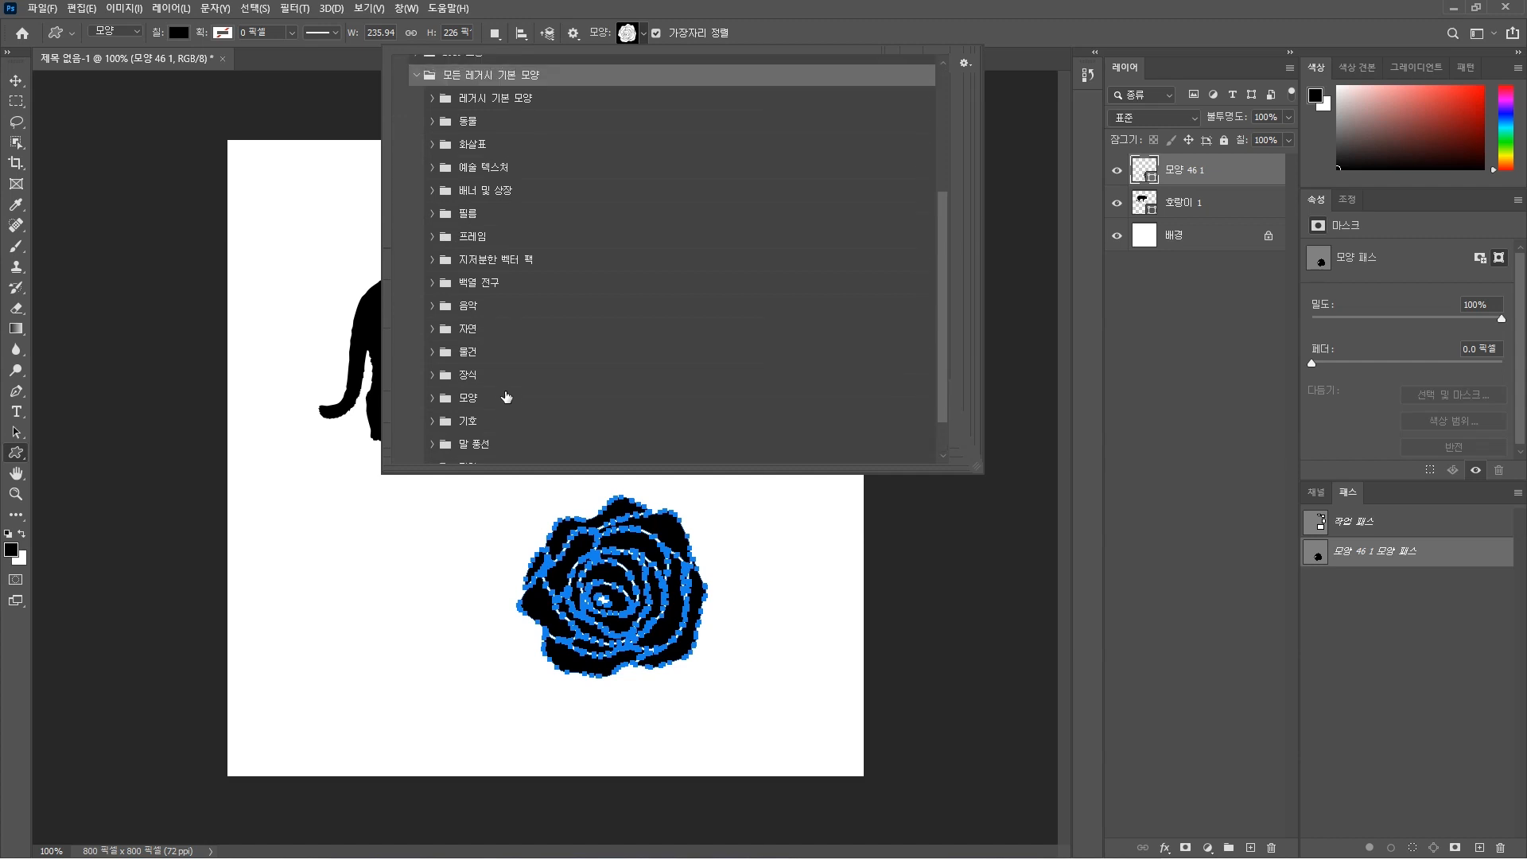
scroll(506, 398, "up", 1)
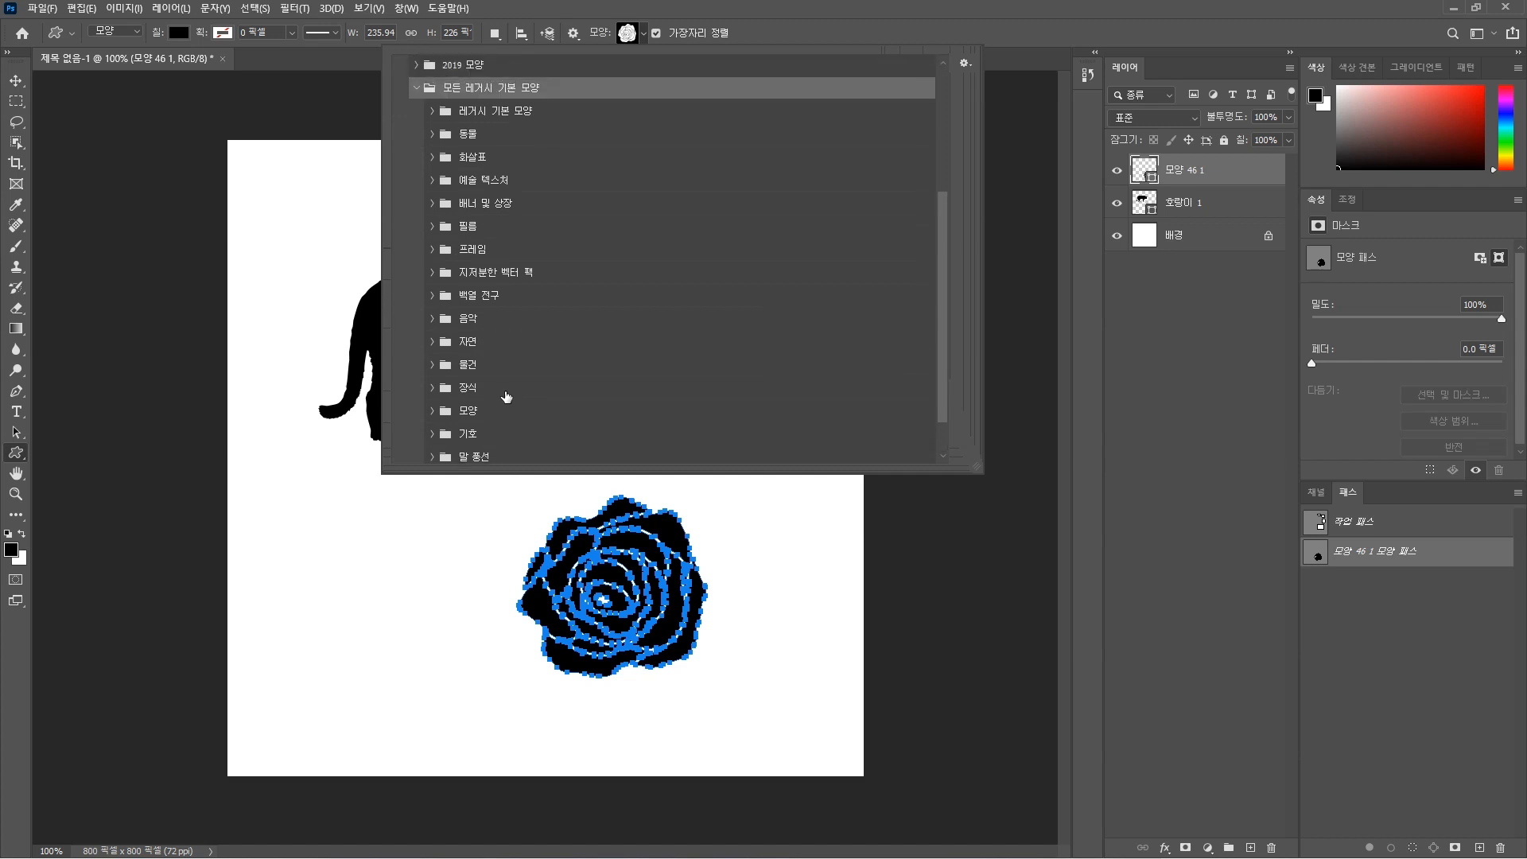
Expand the legacy default shapes, animals, arrows, artistic textures, banners and awards, and film groups to browse their shapes
left_click(431, 111)
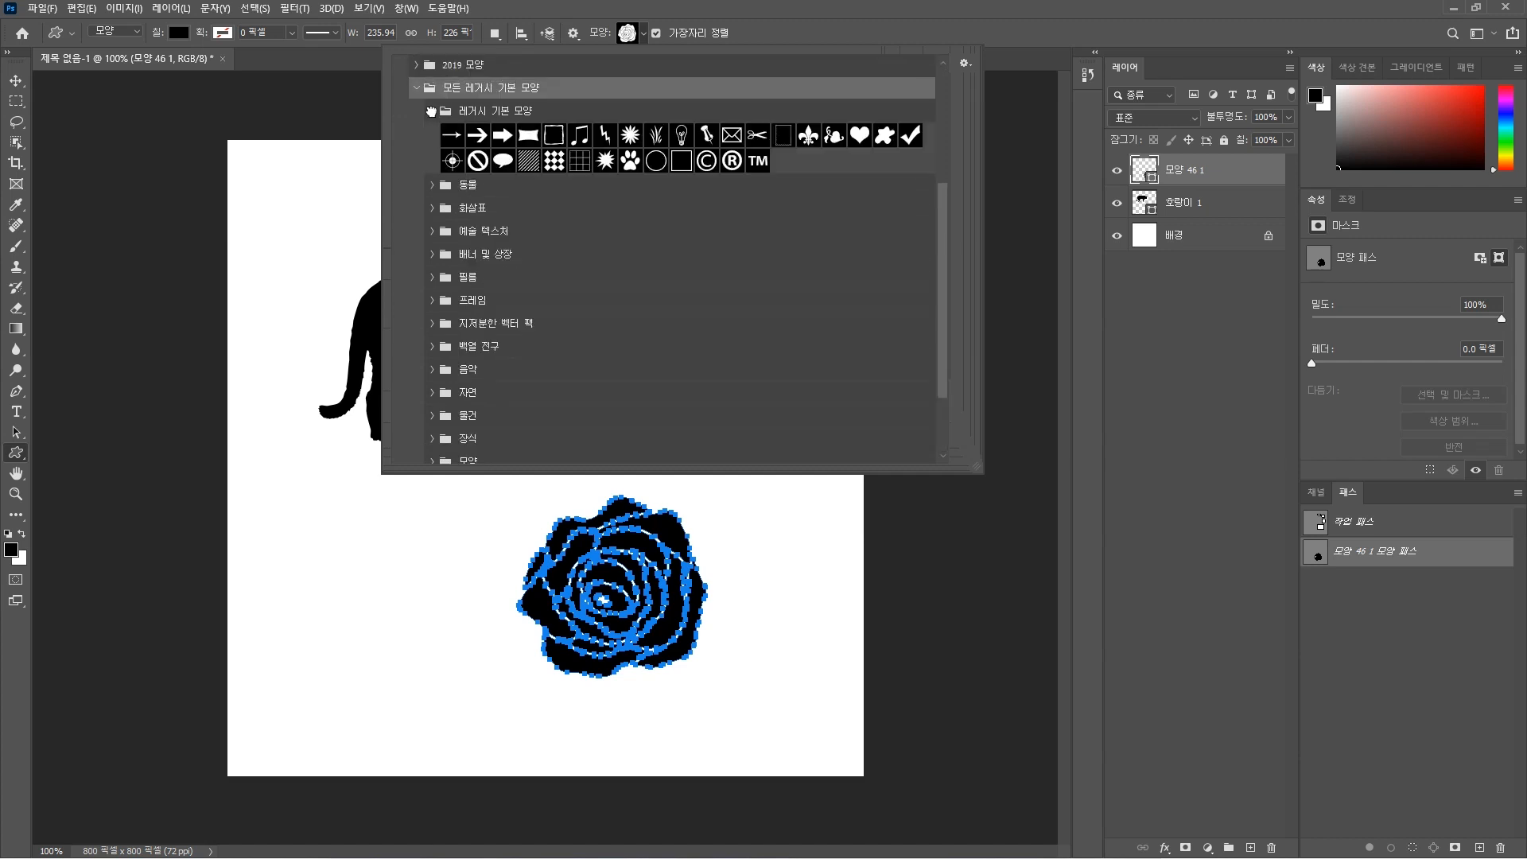
left_click(432, 185)
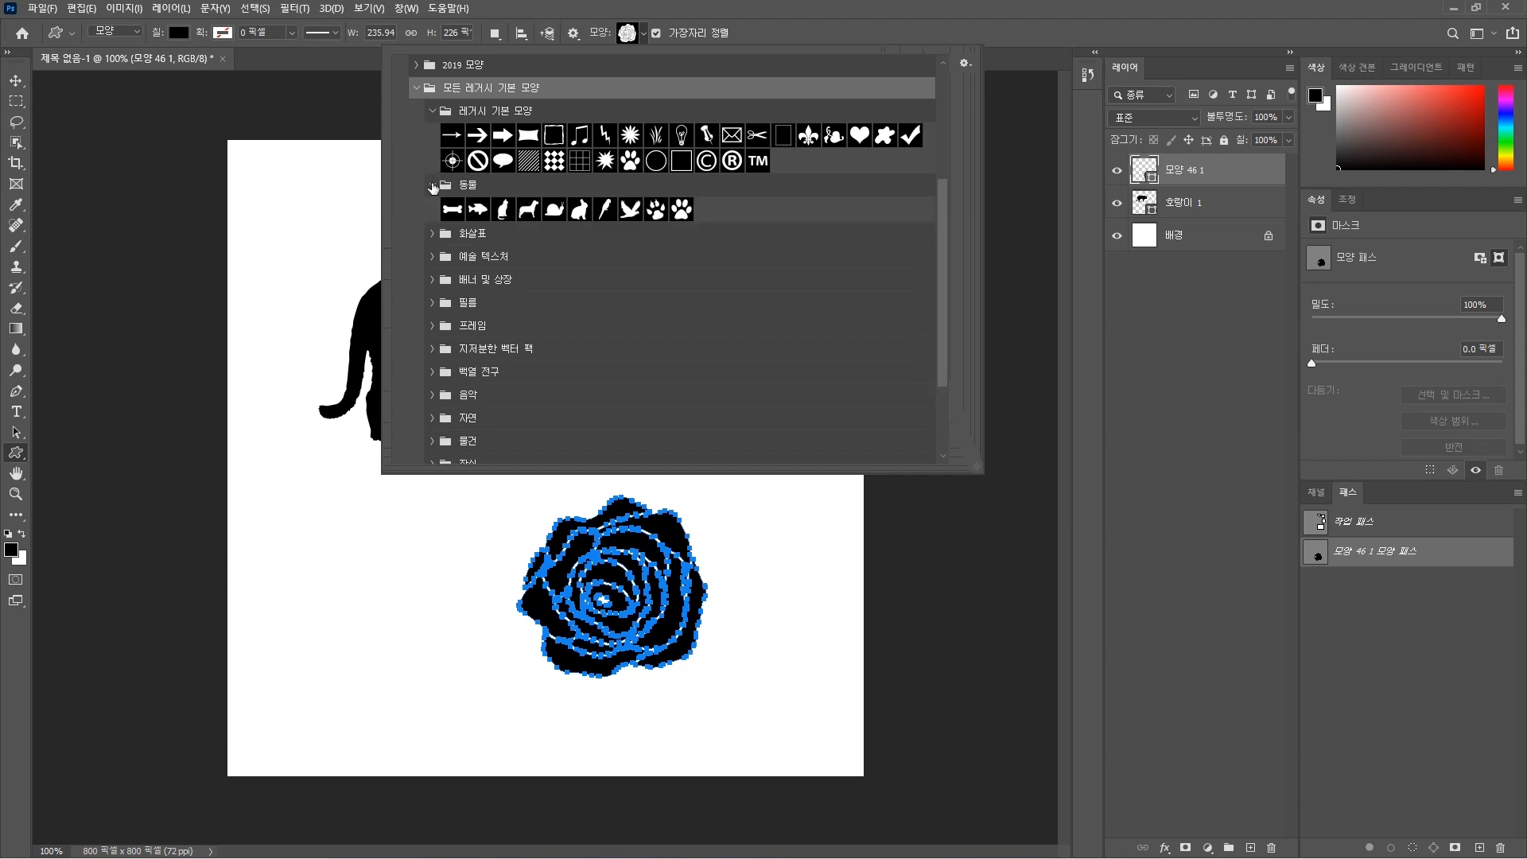
left_click(432, 233)
left_click(430, 307)
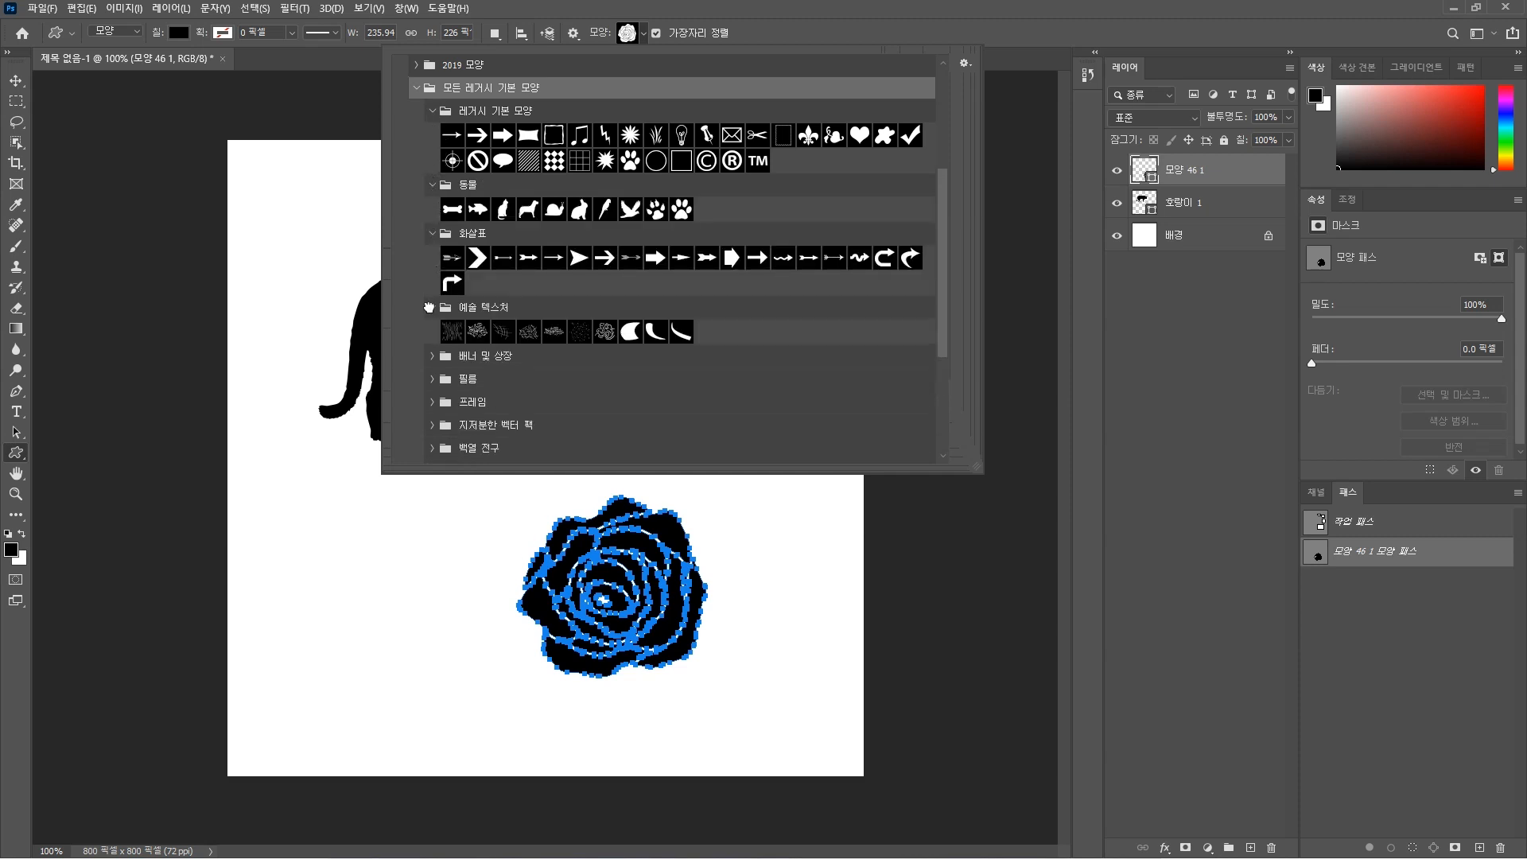
scroll(429, 307, "down", 1)
left_click(432, 319)
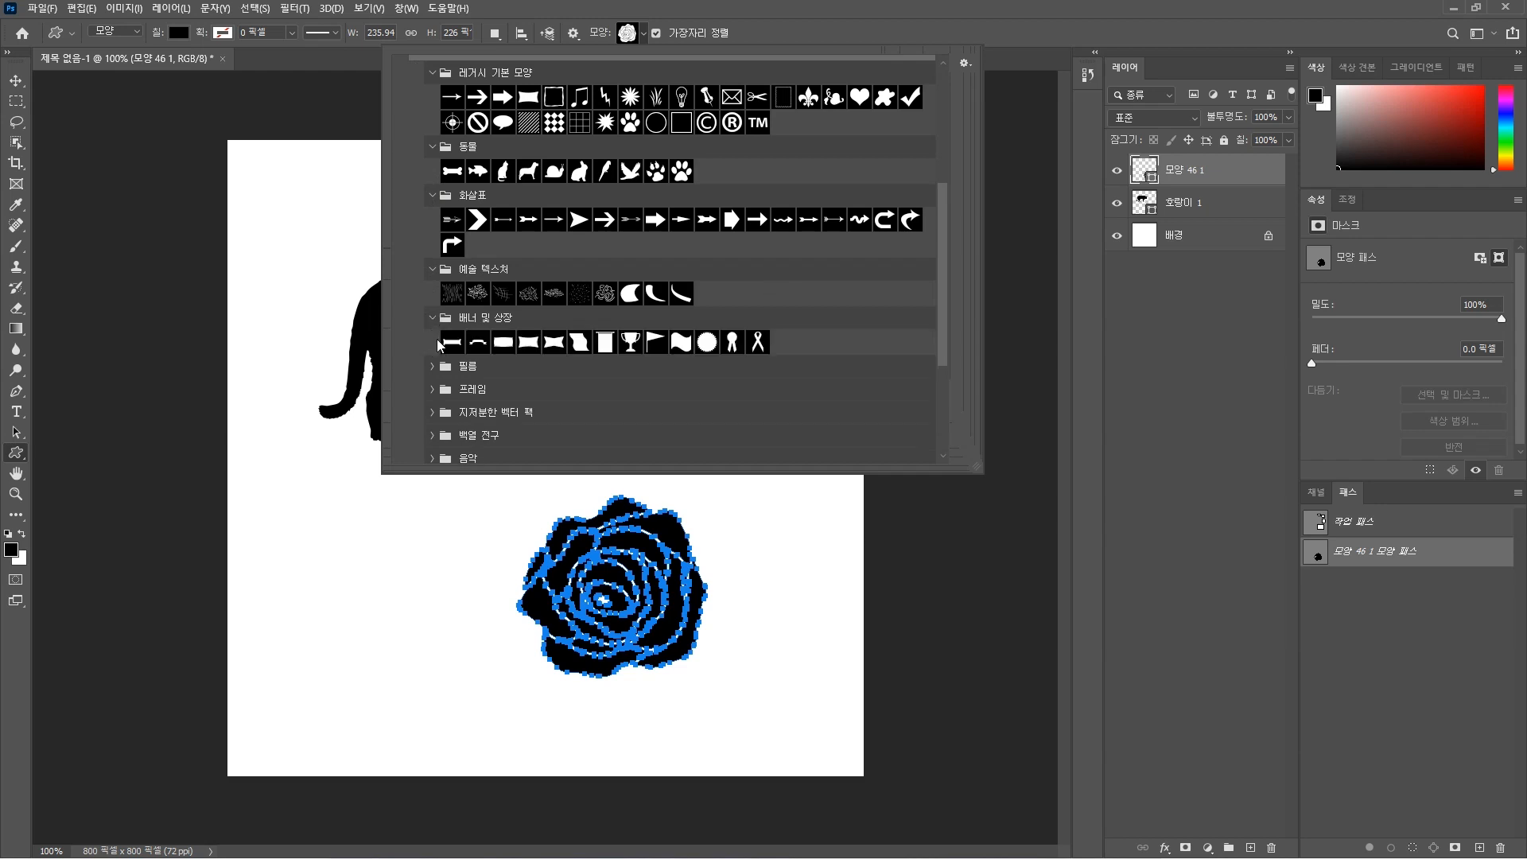
left_click(433, 367)
Expand the frames, grunge vector pack and light bulb groups to browse their shapes
scroll(436, 365, "down", 3)
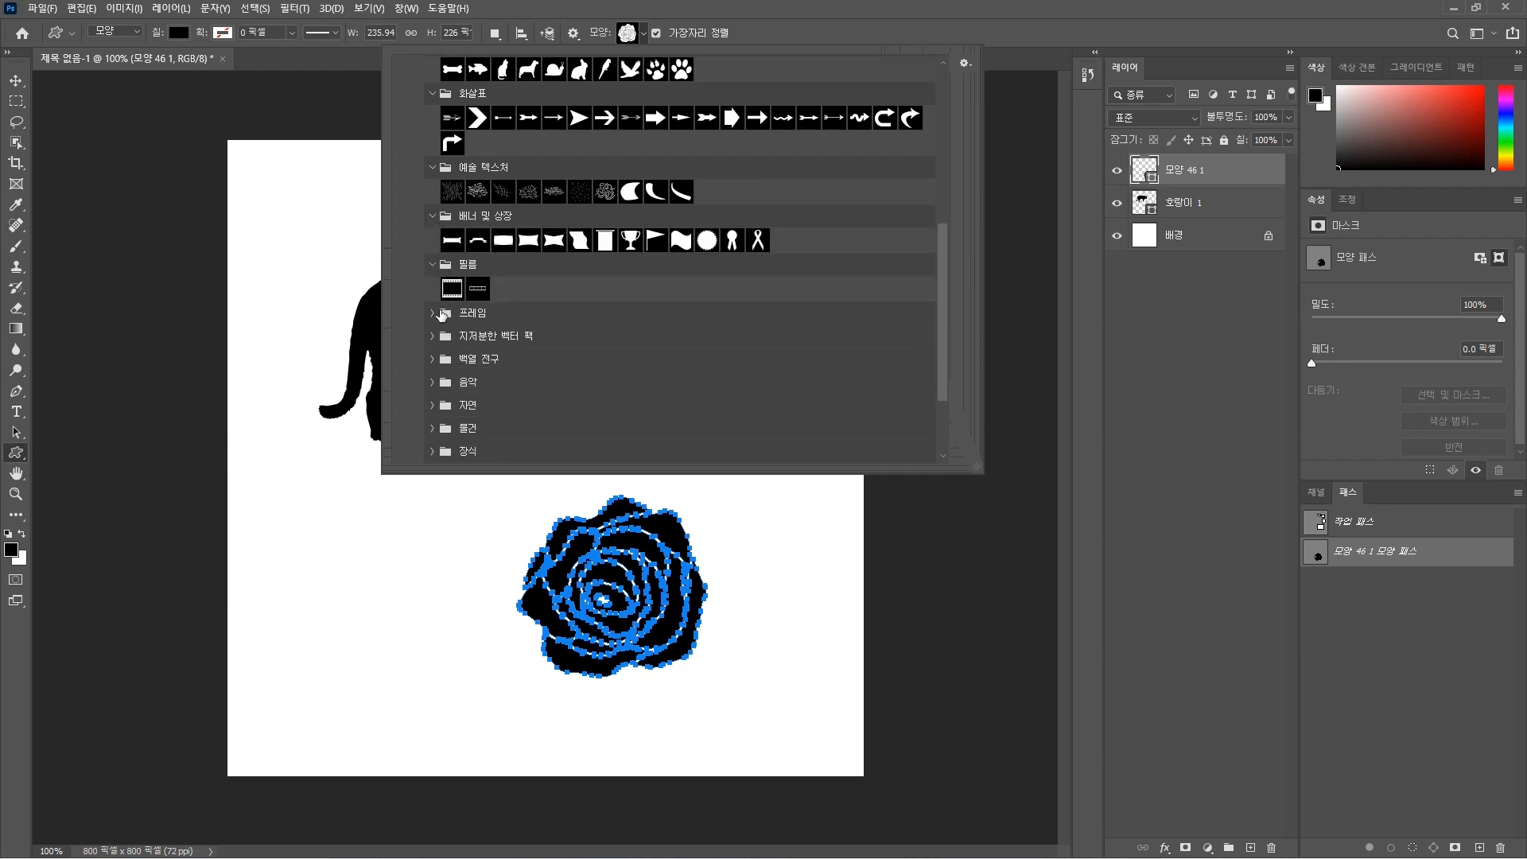
left_click(434, 314)
left_click(433, 362)
scroll(436, 365, "down", 2)
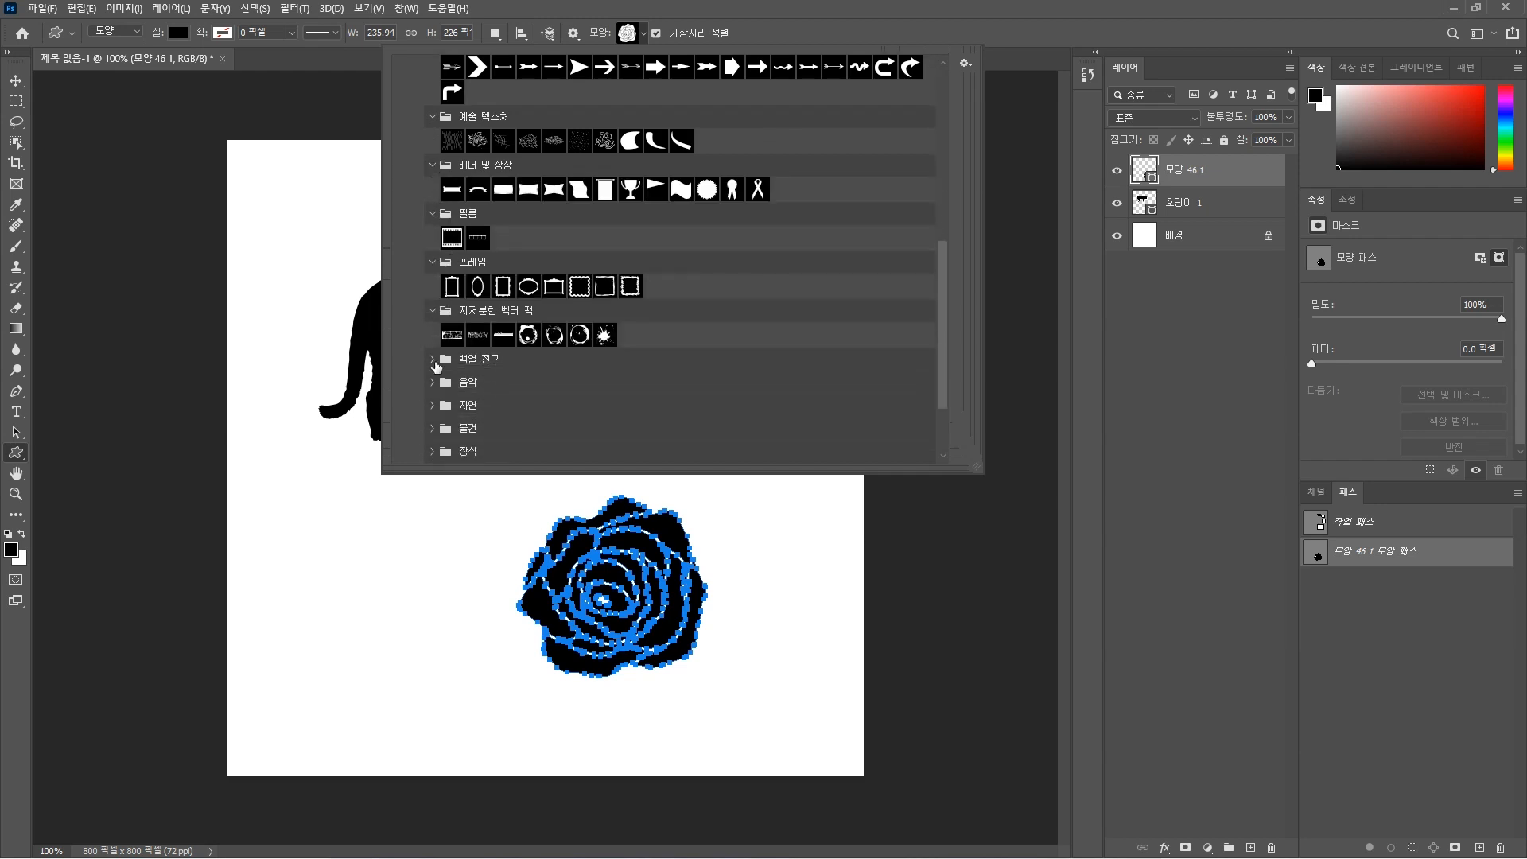
scroll(436, 366, "down", 1)
left_click(433, 310)
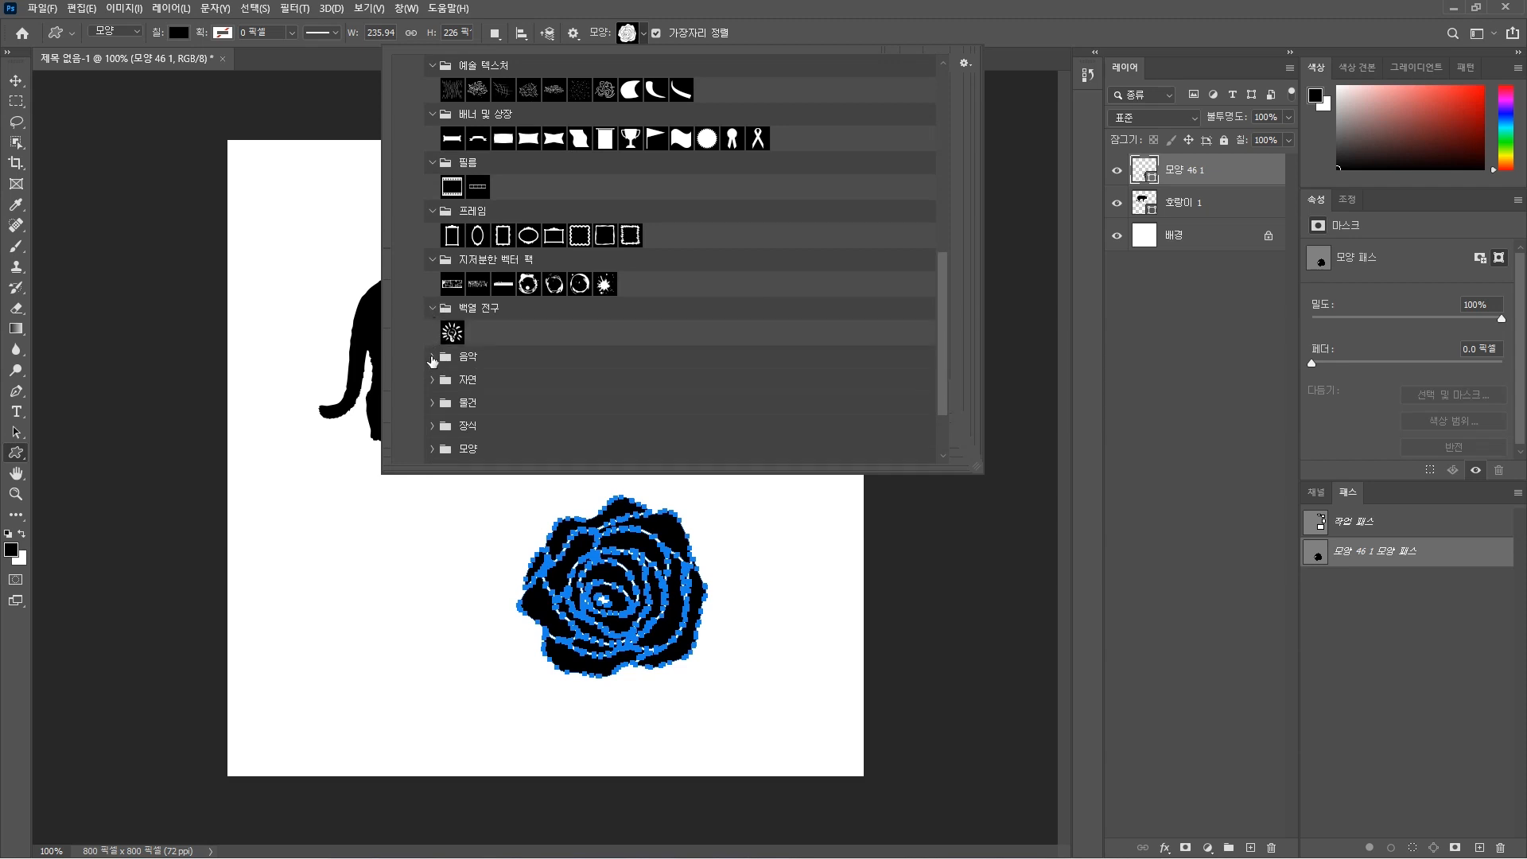
Expand the music, nature, objects and ornaments groups to browse their shapes
left_click(433, 359)
left_click(434, 405)
scroll(531, 363, "down", 2)
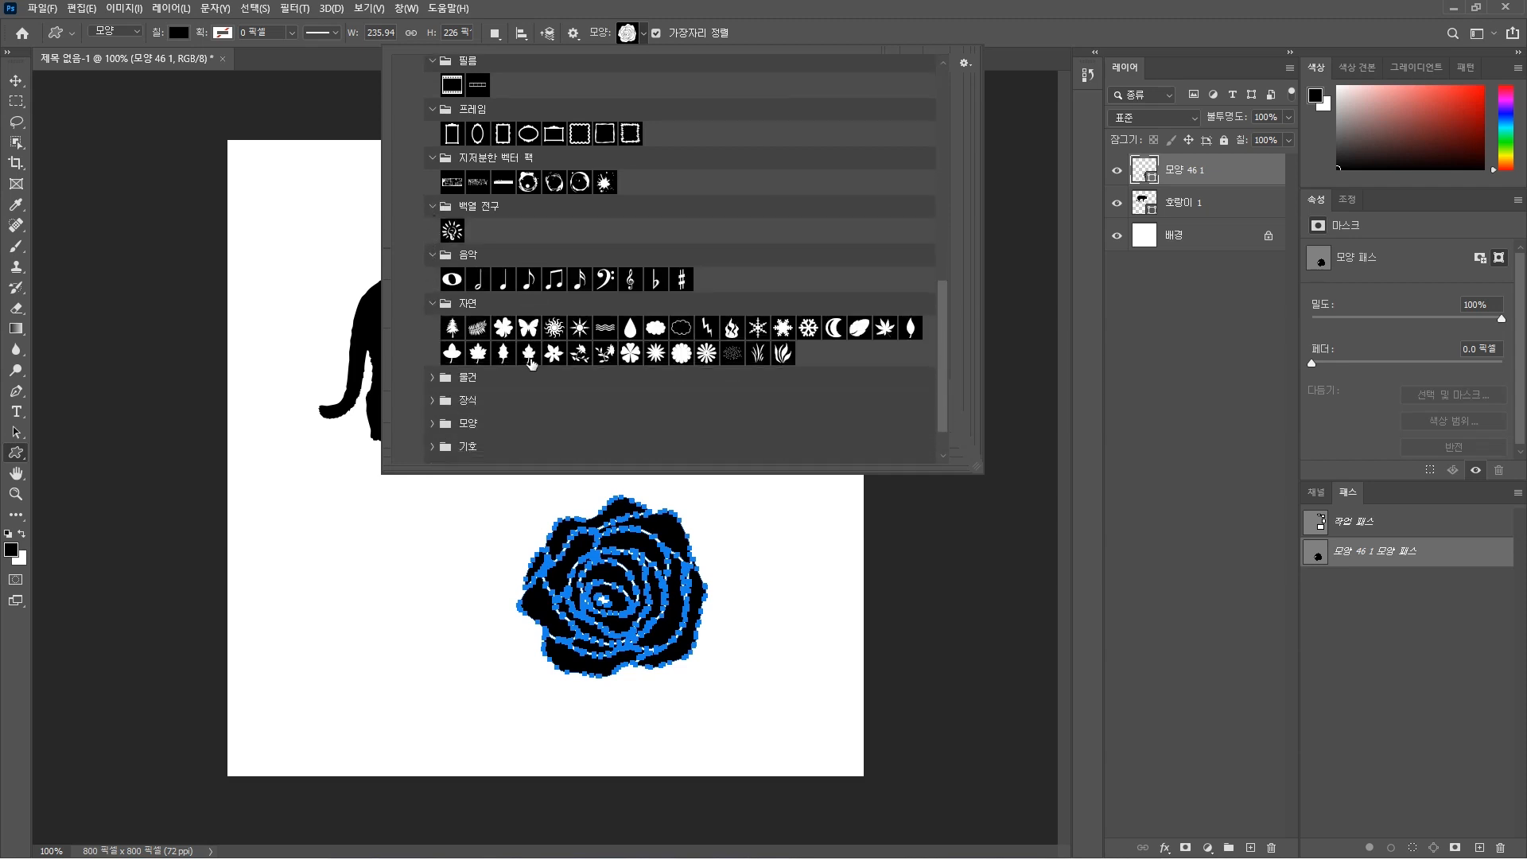
scroll(532, 363, "down", 1)
left_click(433, 314)
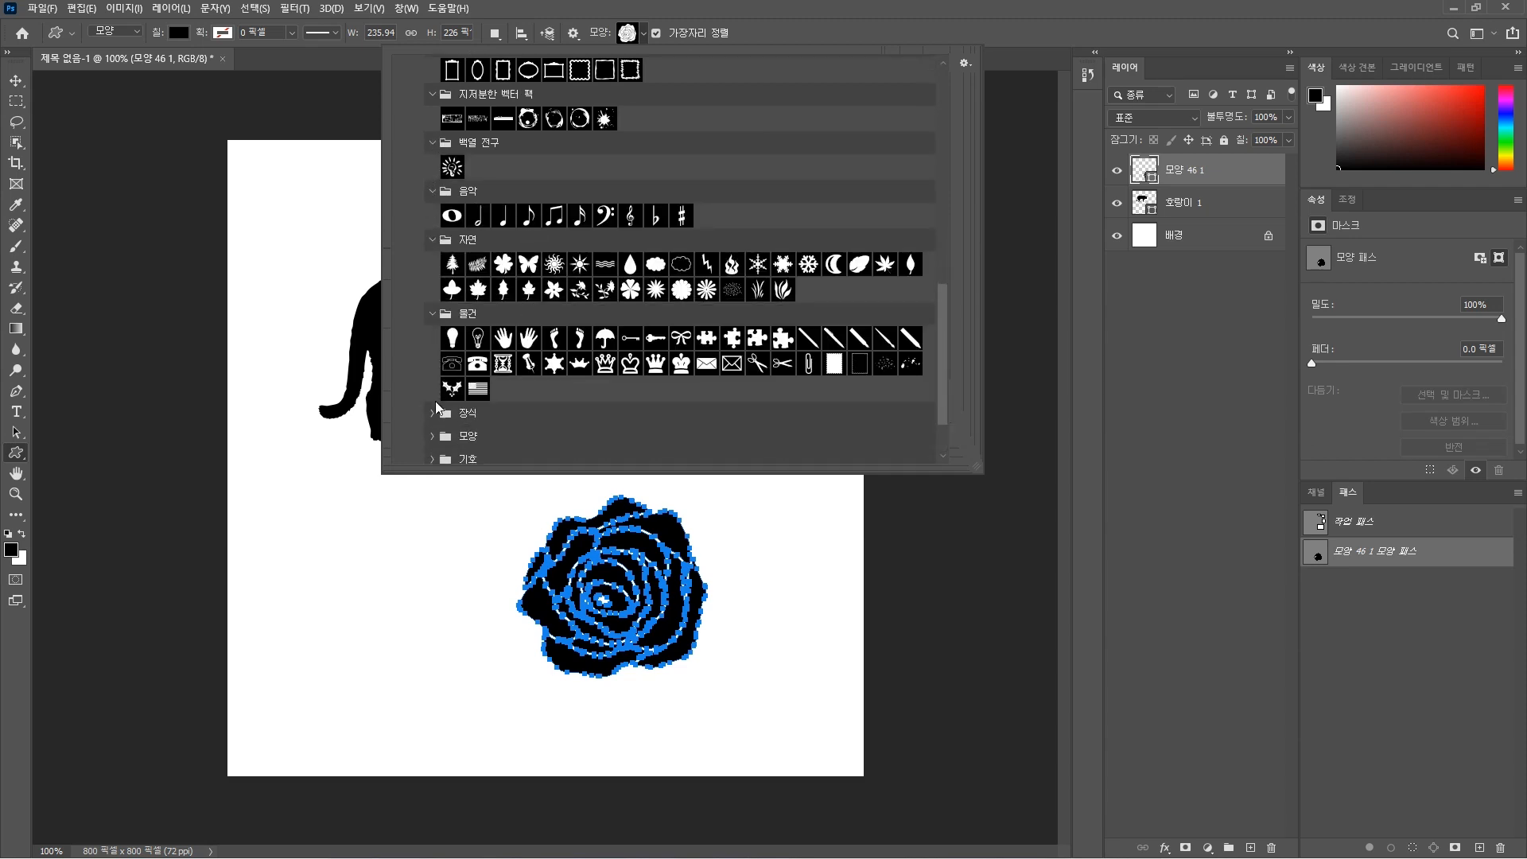
left_click(433, 413)
scroll(861, 238, "down", 2)
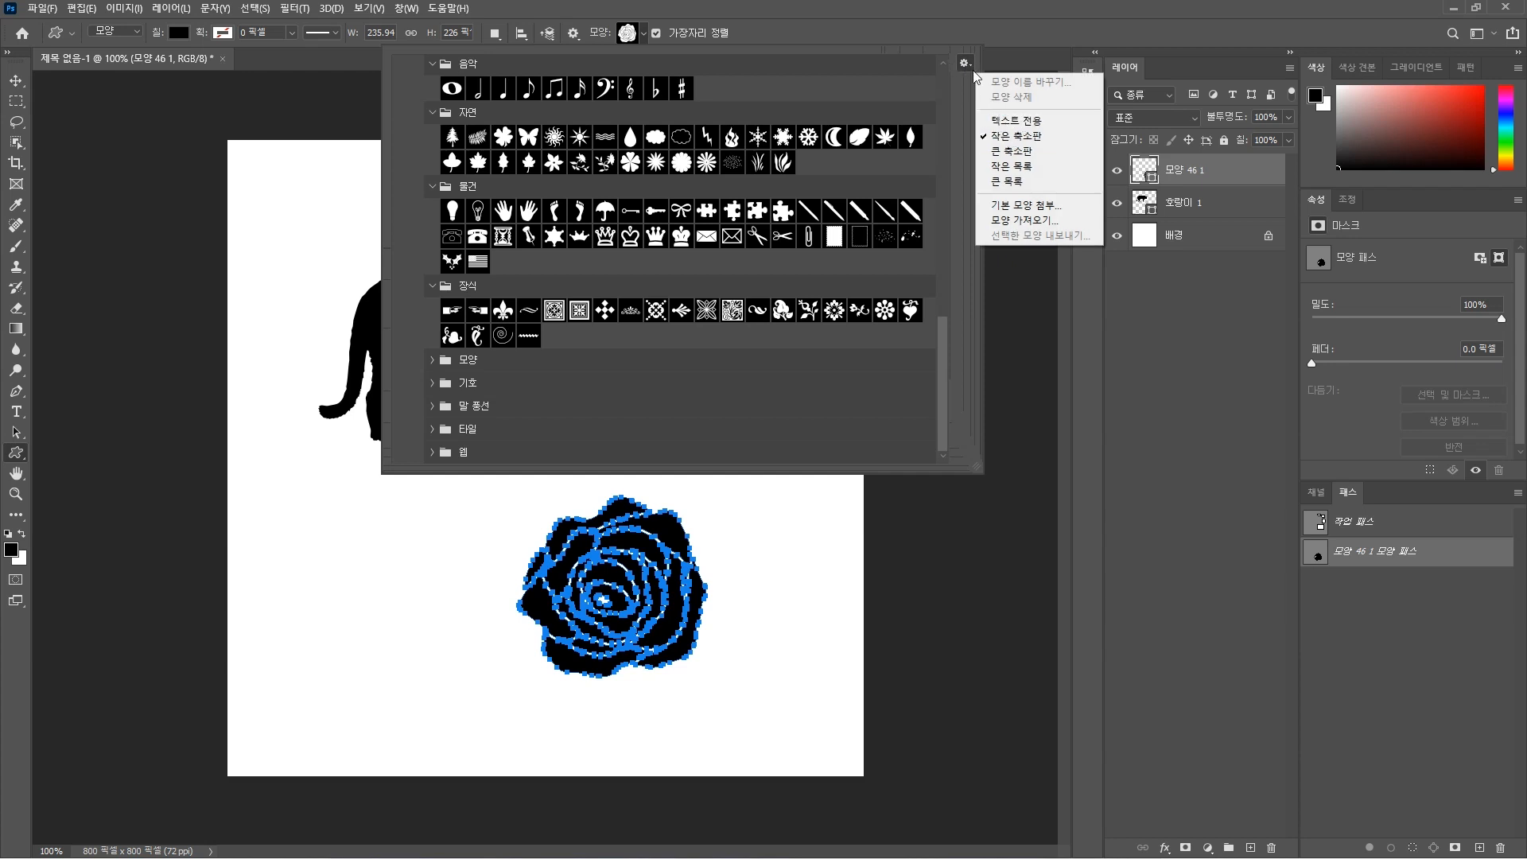
Switch the custom shape picker to large thumbnails (큰 축소판) and enlarge it, expanding the 모양 (shapes) group
left_click(1013, 151)
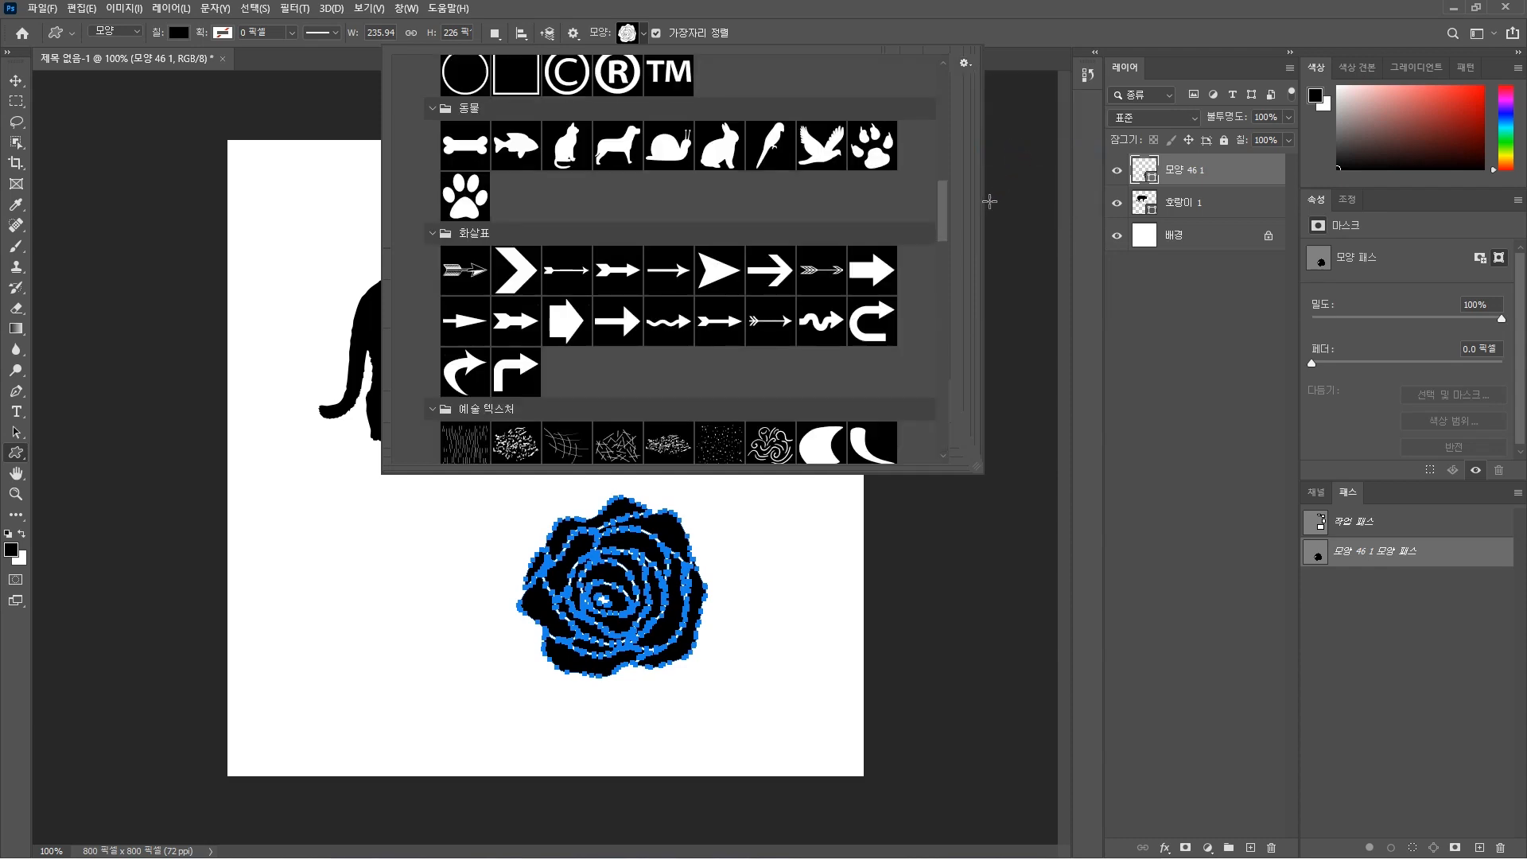
left_click_drag(949, 202, 948, 422)
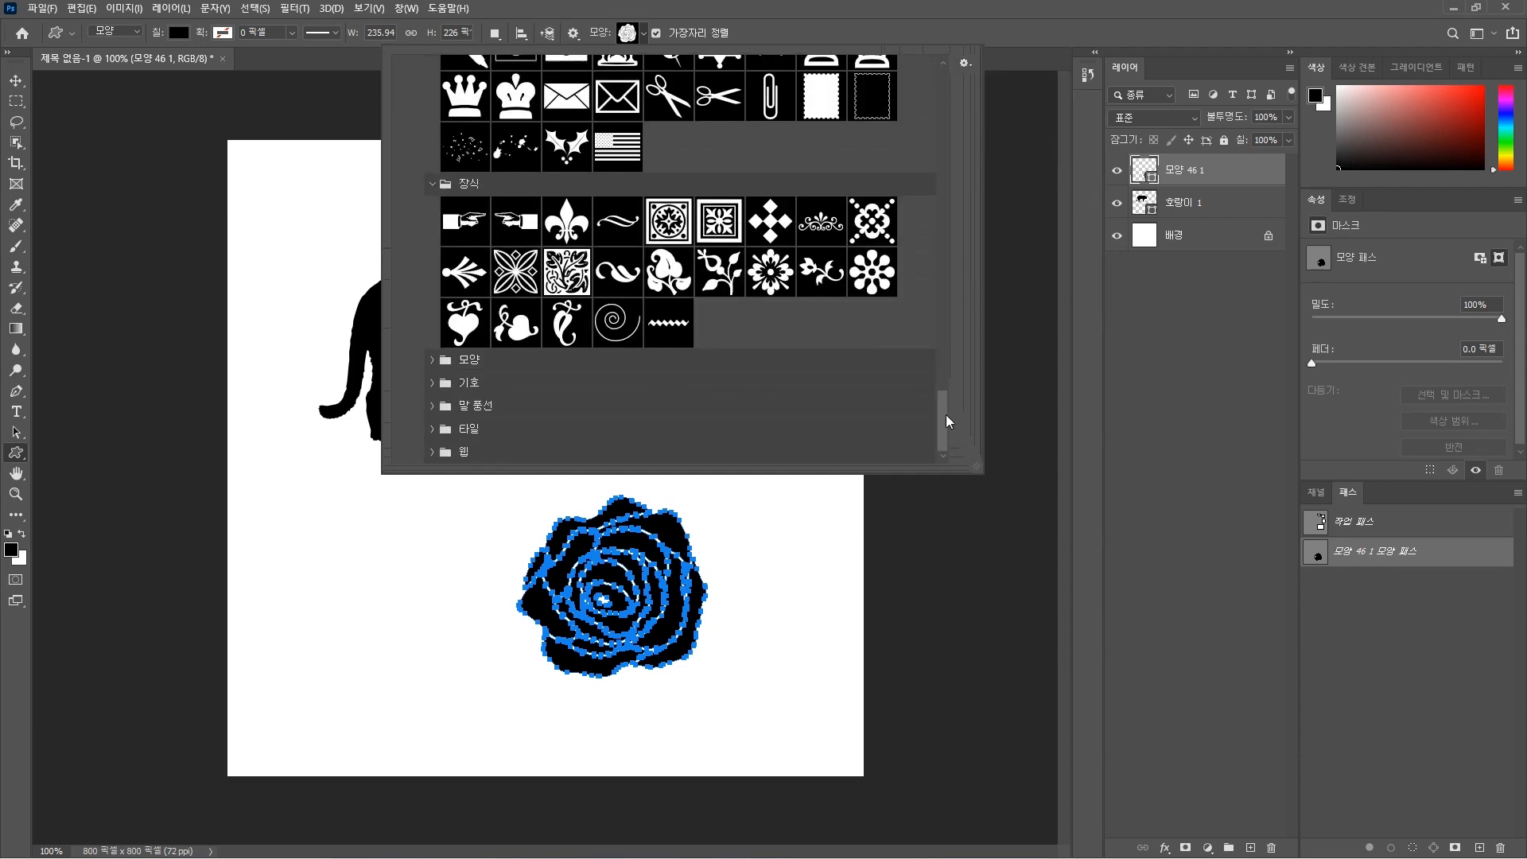
left_click(433, 362)
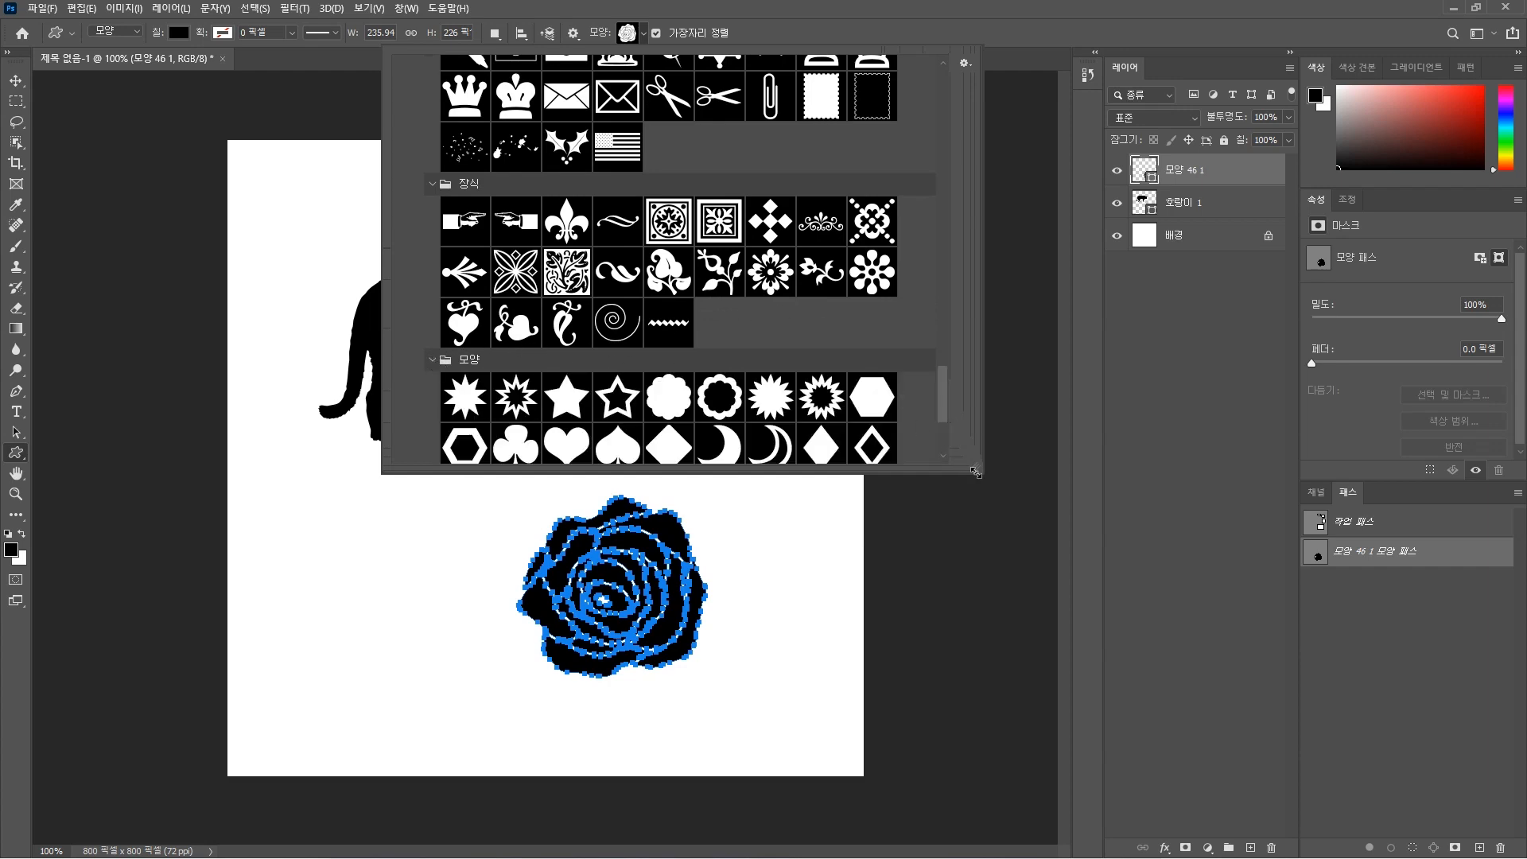
left_click_drag(975, 472, 1223, 673)
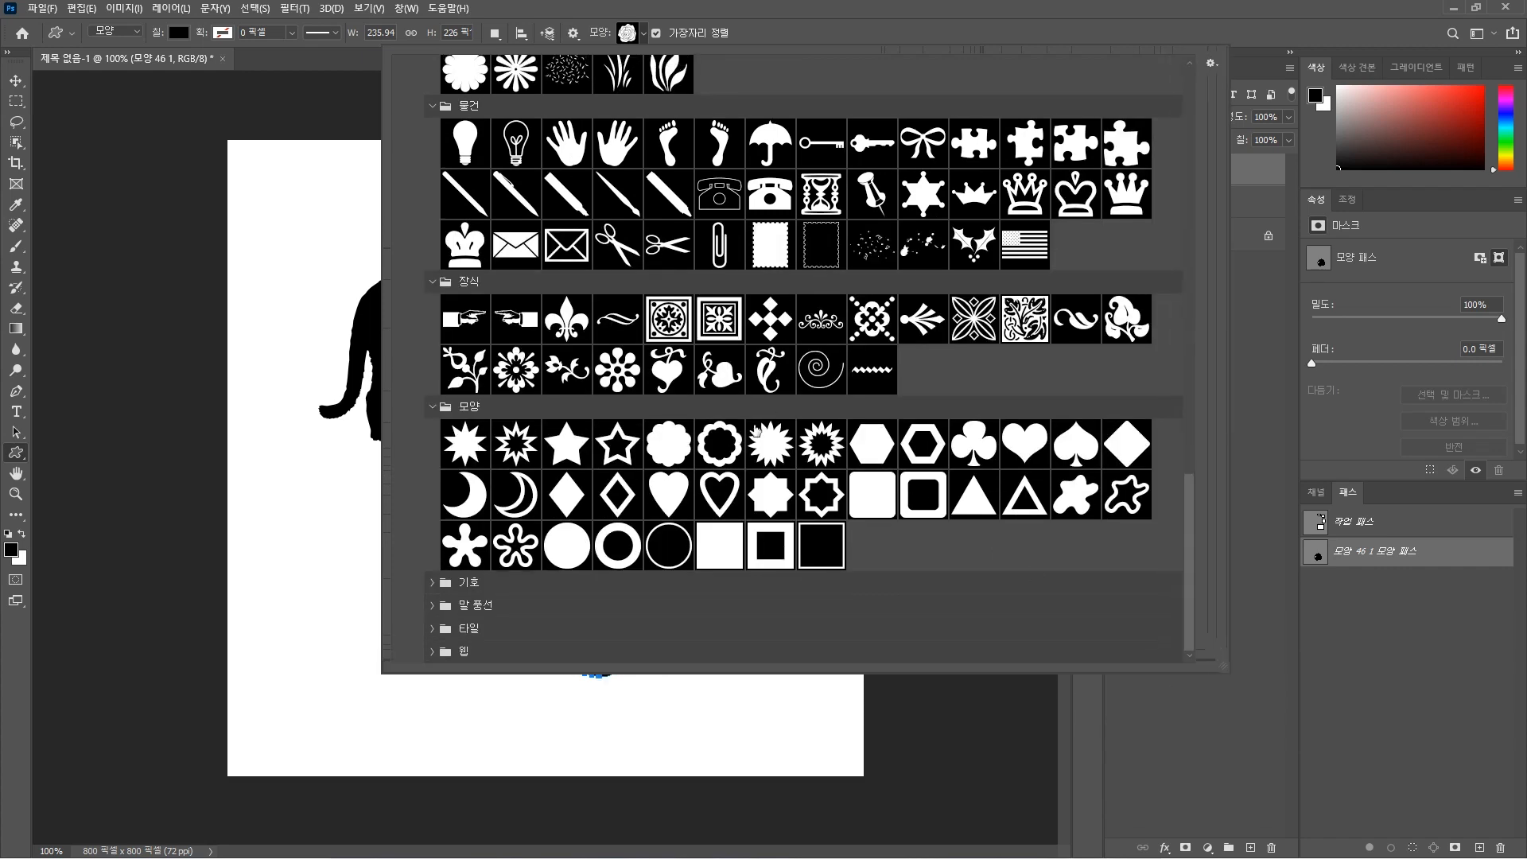
Expand the symbols (기호), talk bubbles (말 풍선), tiles (타일) and web (웹) groups of legacy shapes
left_click(431, 583)
scroll(465, 601, "down", 5)
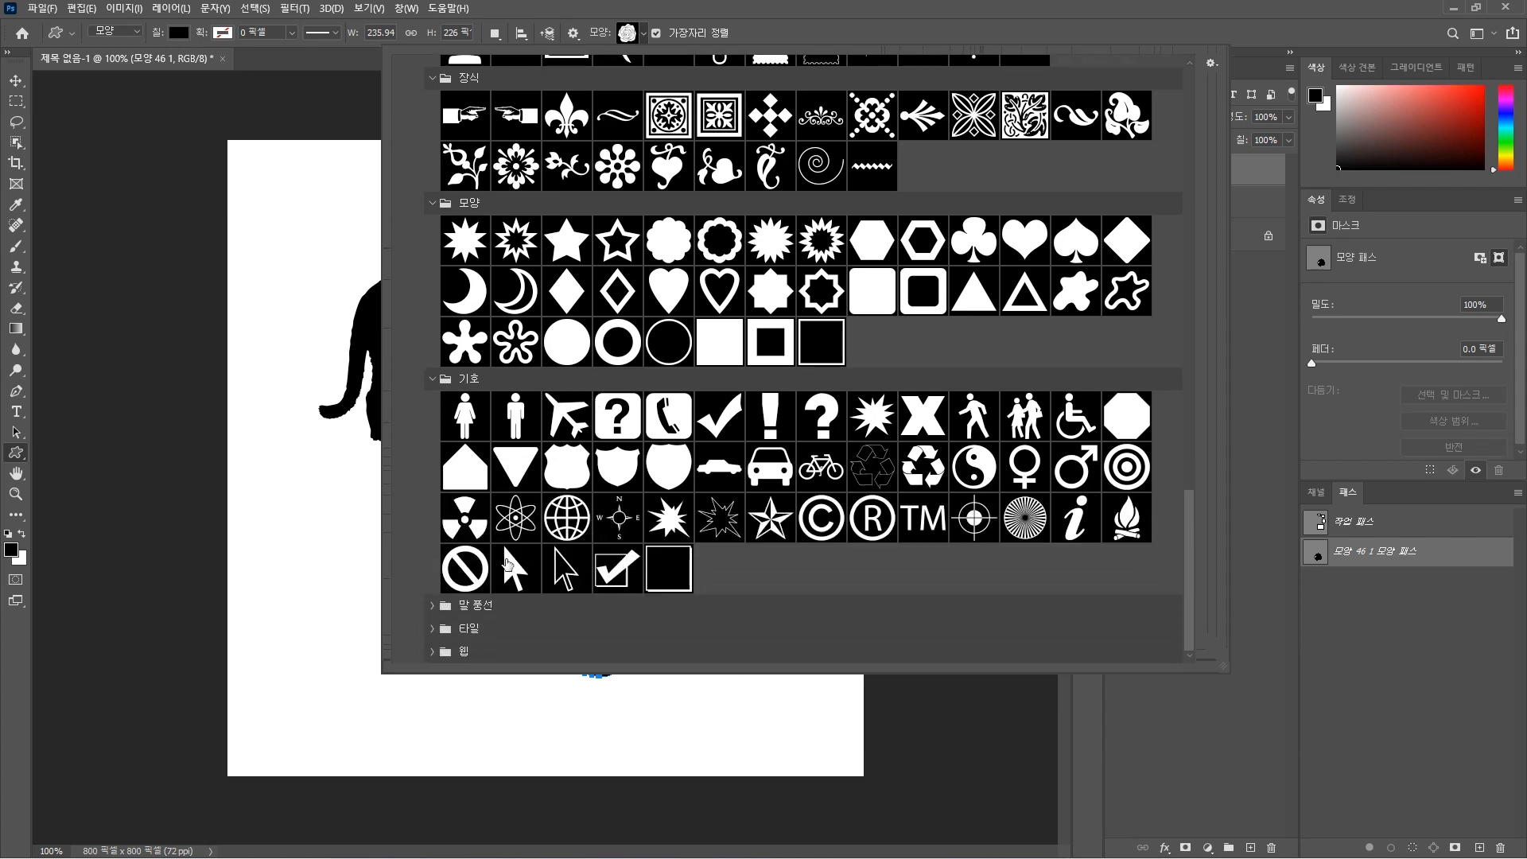
left_click(432, 606)
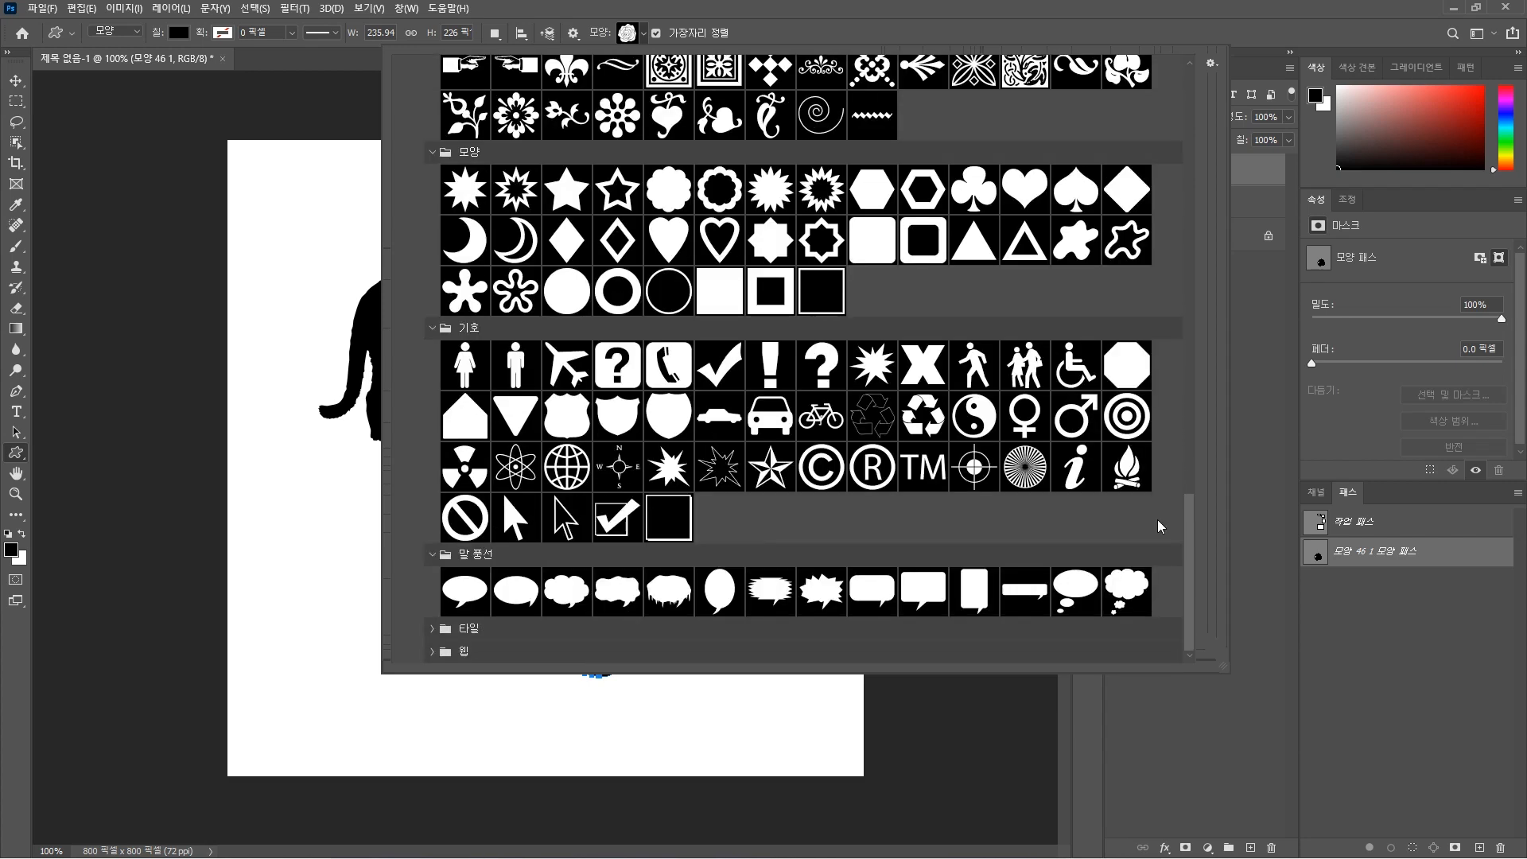
left_click(434, 628)
left_click(434, 653)
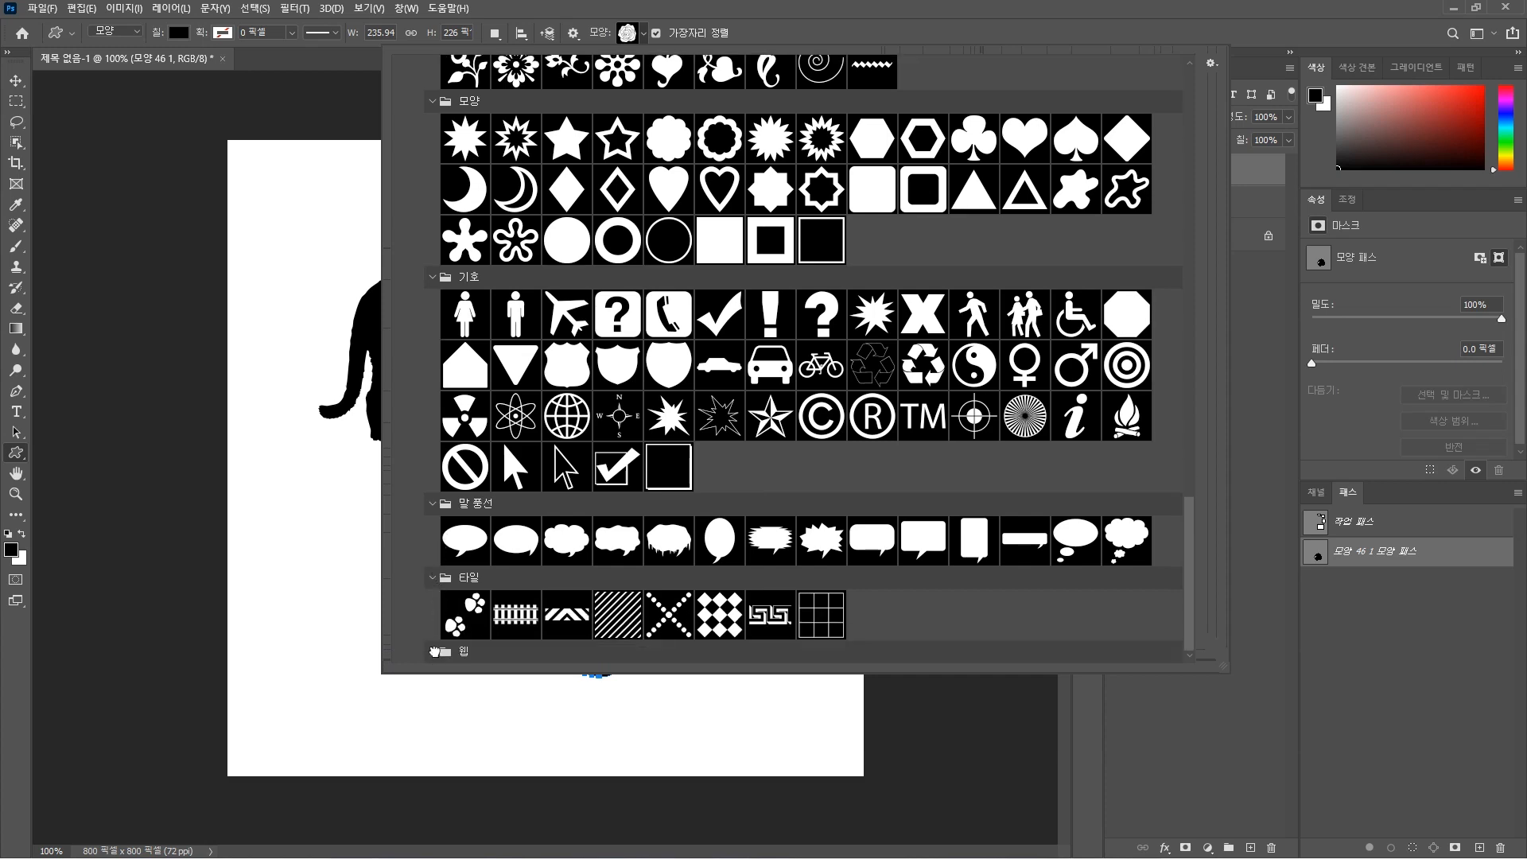
scroll(1192, 520, "down", 2)
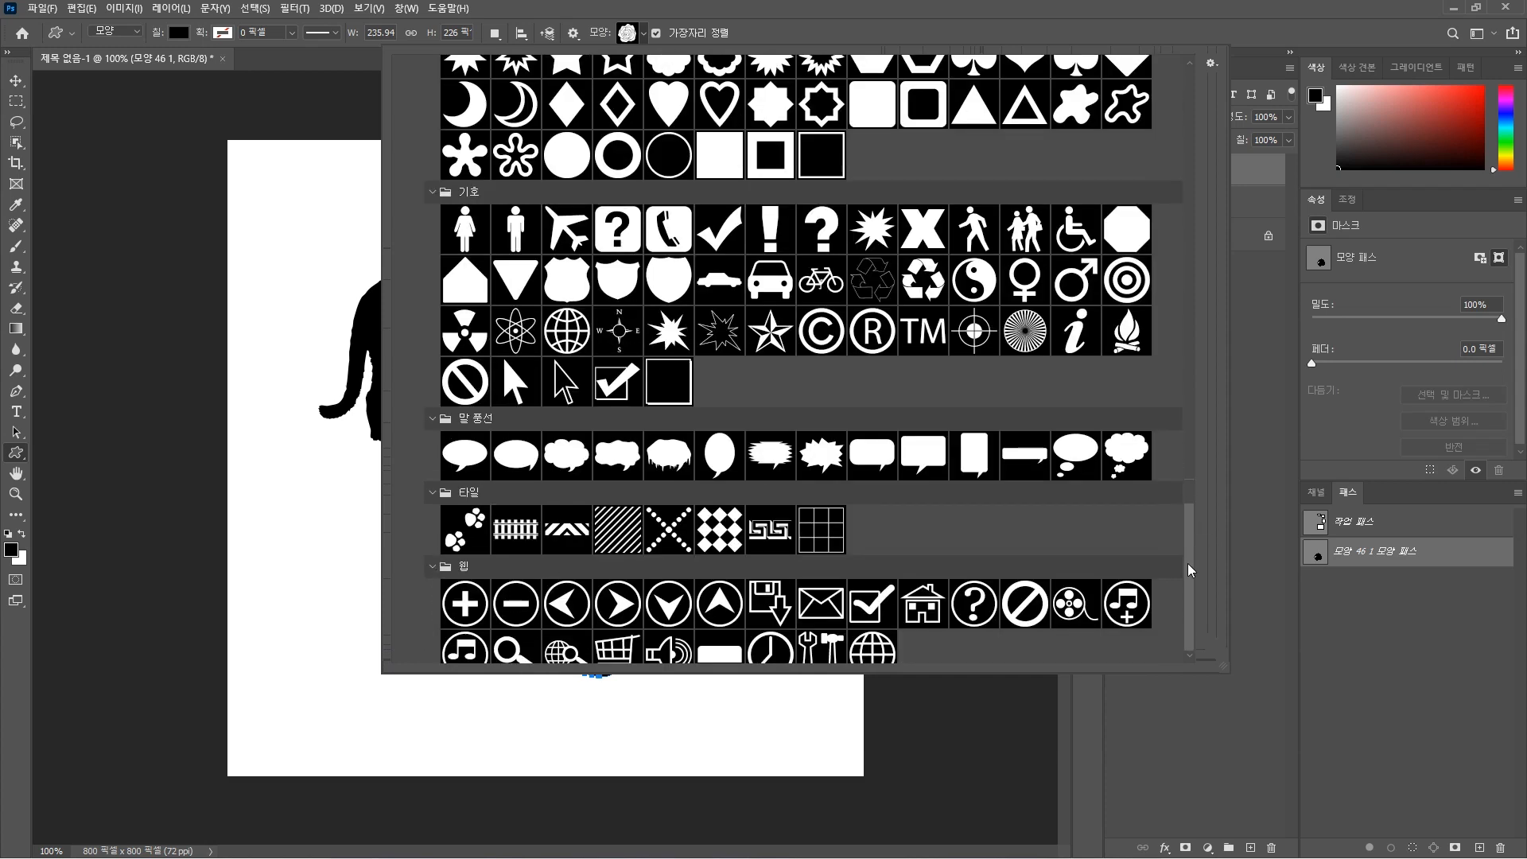
Draw the pedestrian custom shape from the symbols group, about 189 × 210 px, below the tiger and beside the rose
scroll(1163, 538, "up", 10)
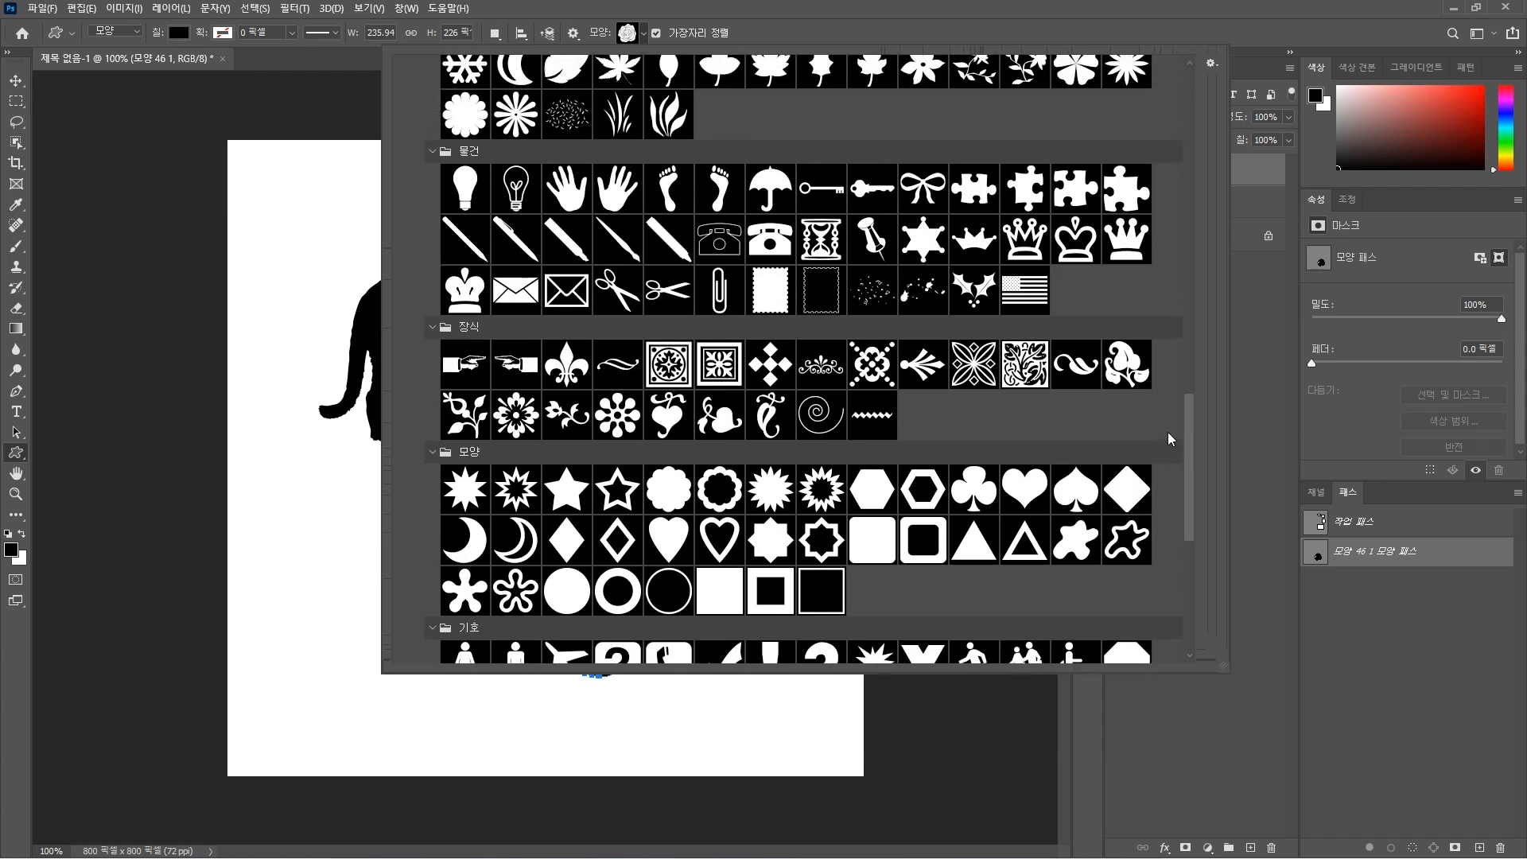
scroll(1167, 422, "down", 4)
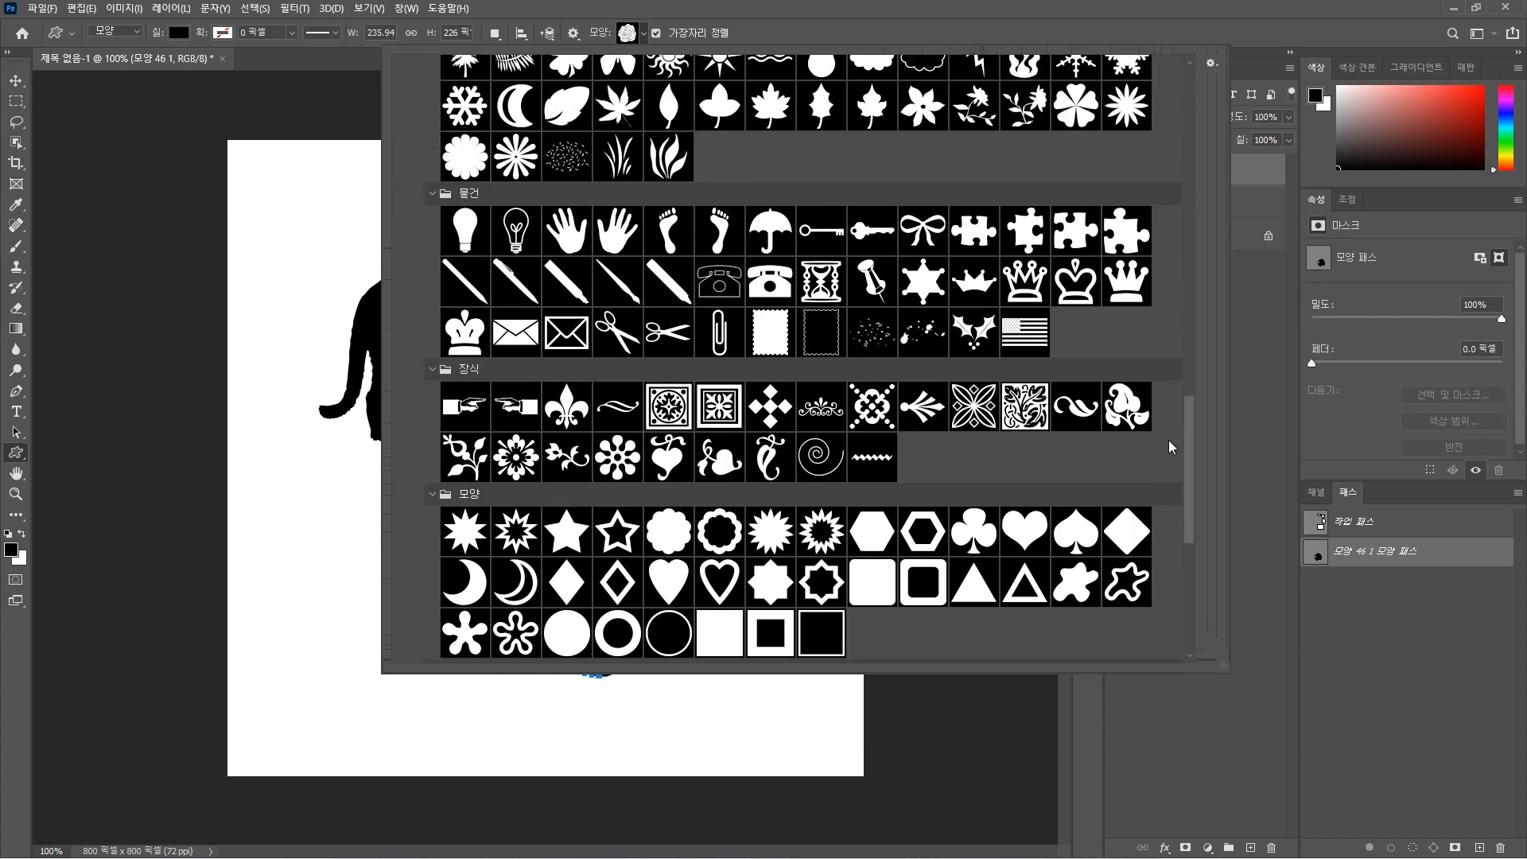
scroll(1168, 461, "up", 2)
scroll(1175, 485, "down", 4)
scroll(1180, 513, "down", 1)
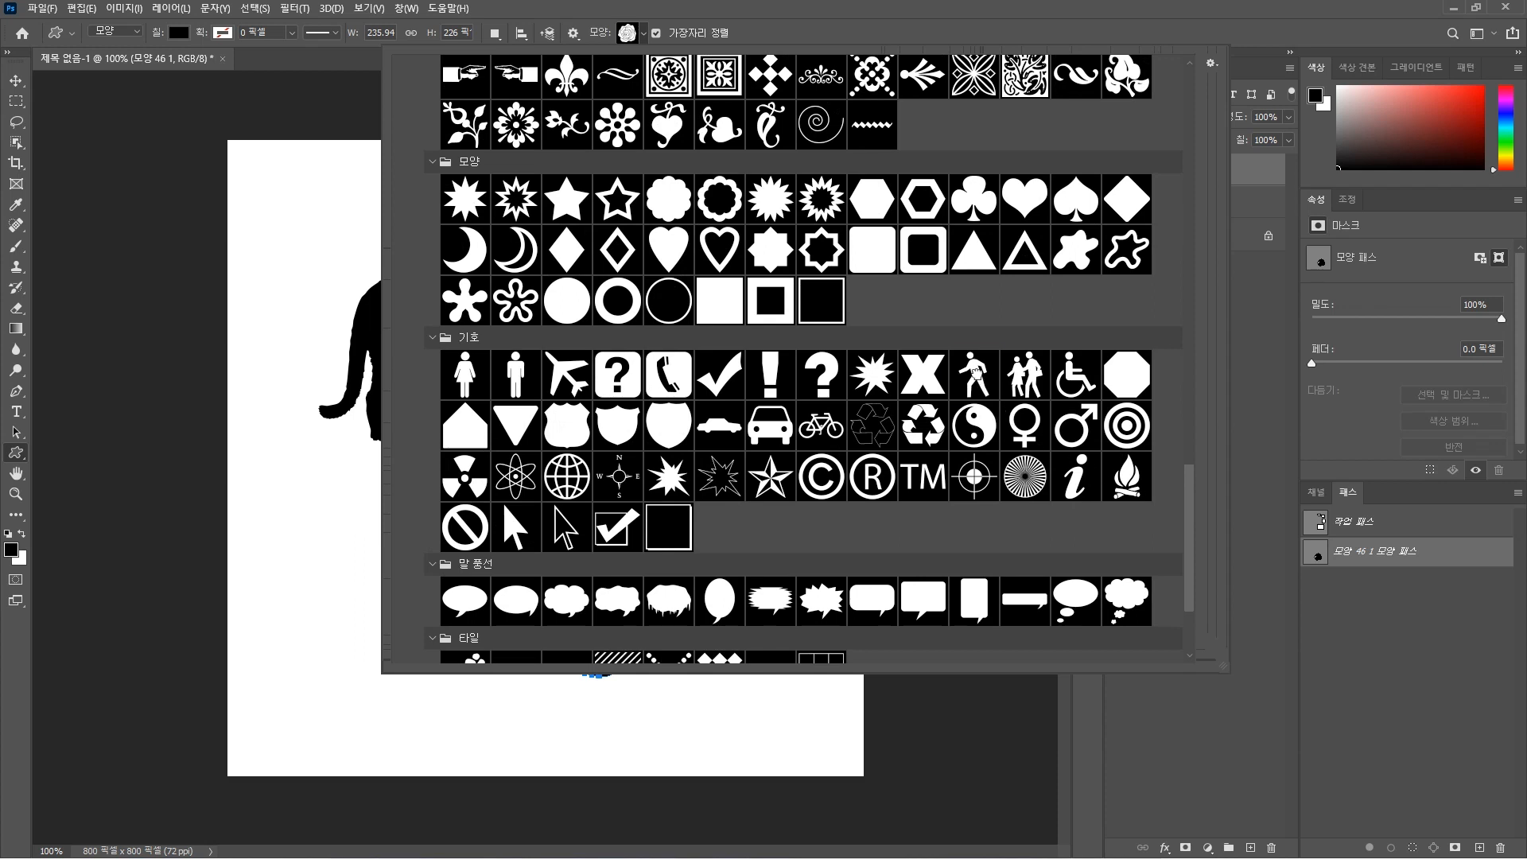
left_click(978, 379)
double_click(979, 379)
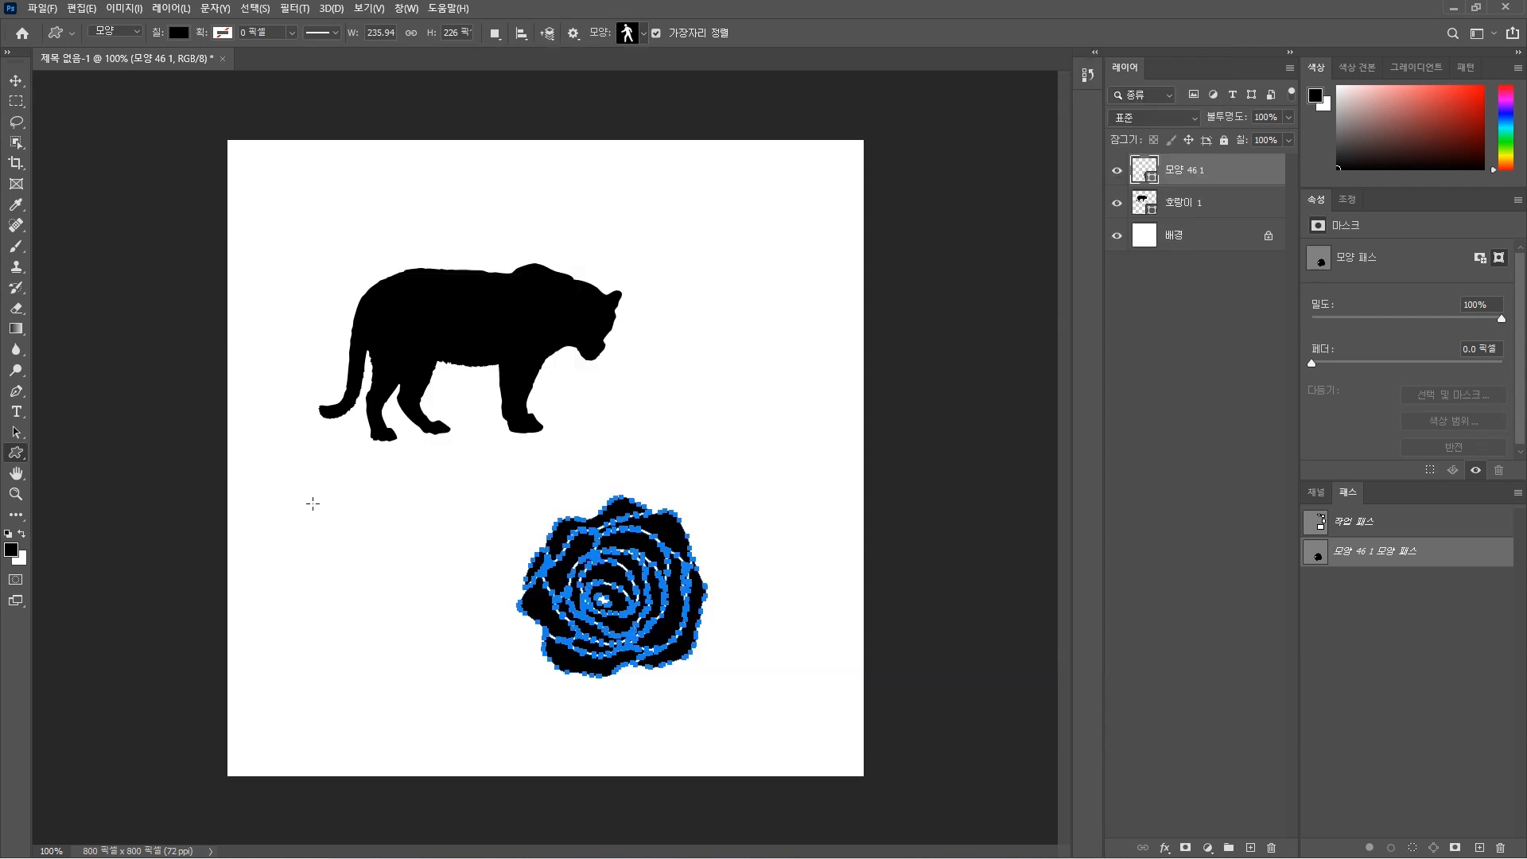
left_click_drag(313, 503, 465, 670)
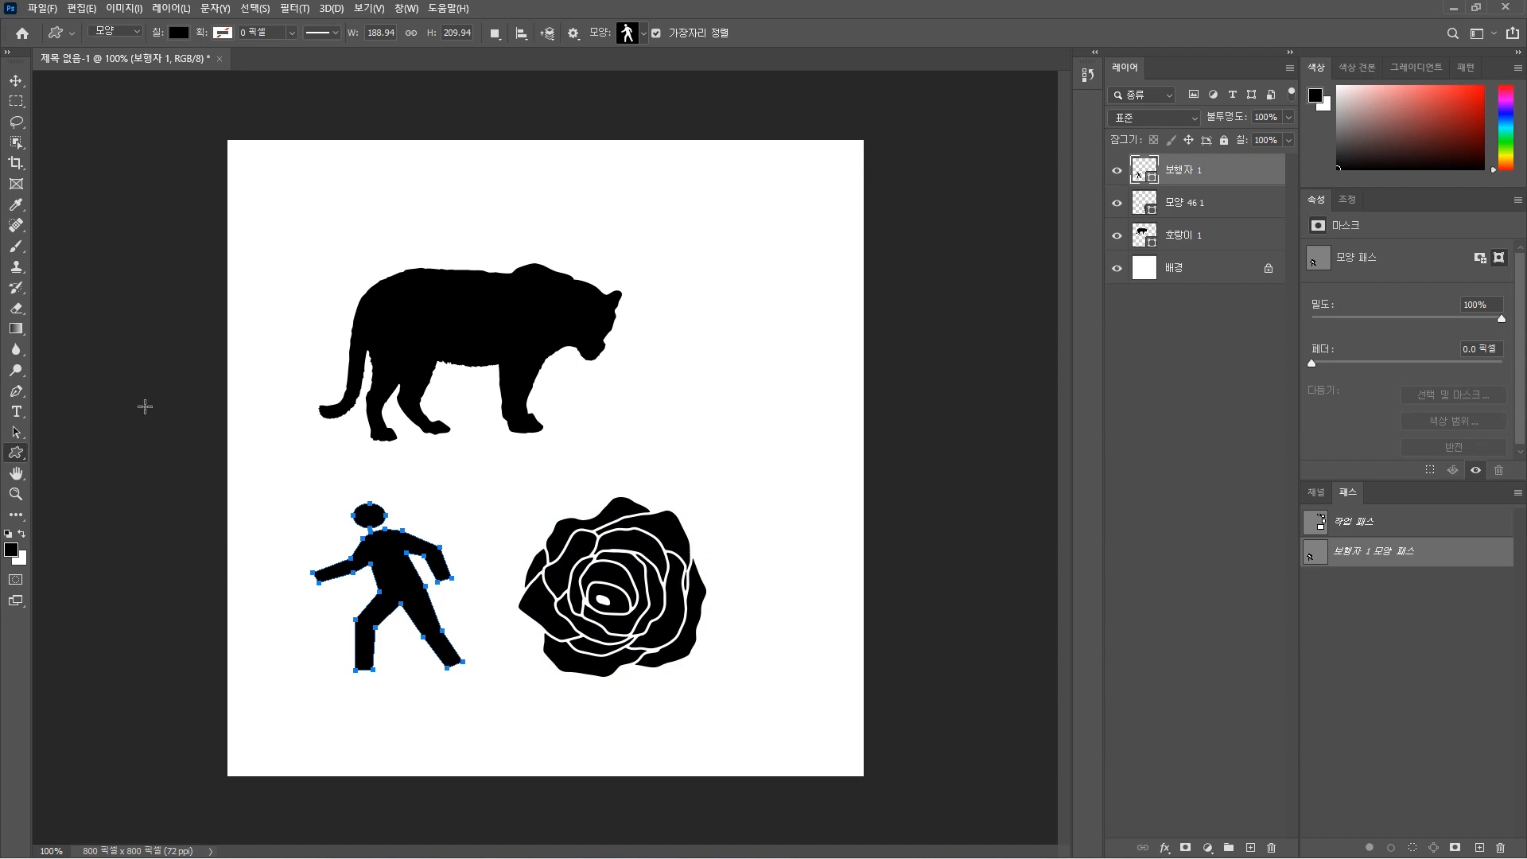
Draw a rectangle about 335 × 273 px in the upper part of the empty canvas with the Rectangle tool
right_click(20, 456)
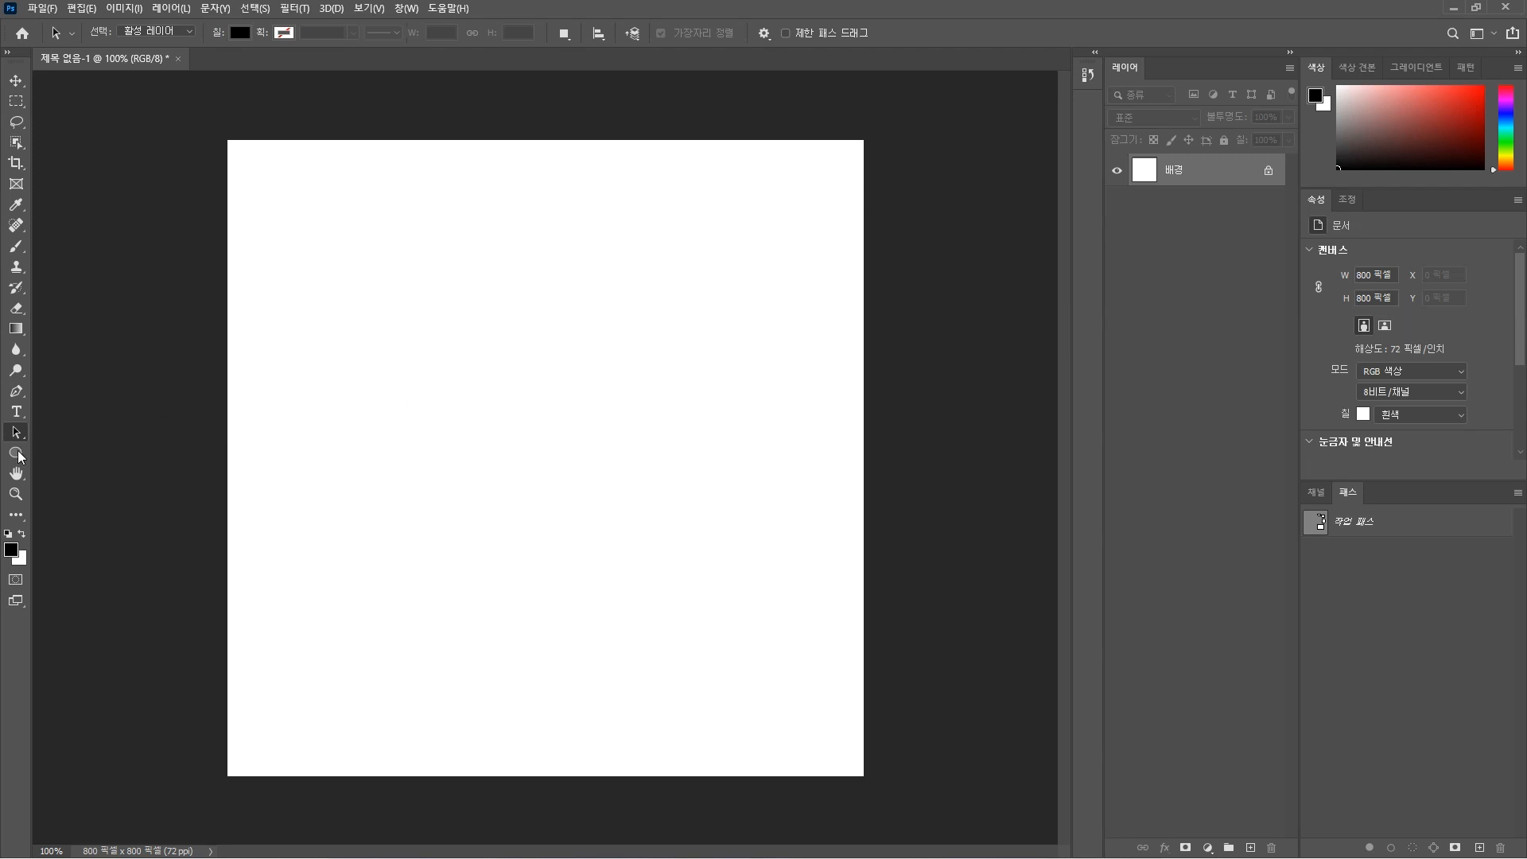
left_click_drag(15, 453, 58, 457)
left_click(58, 457)
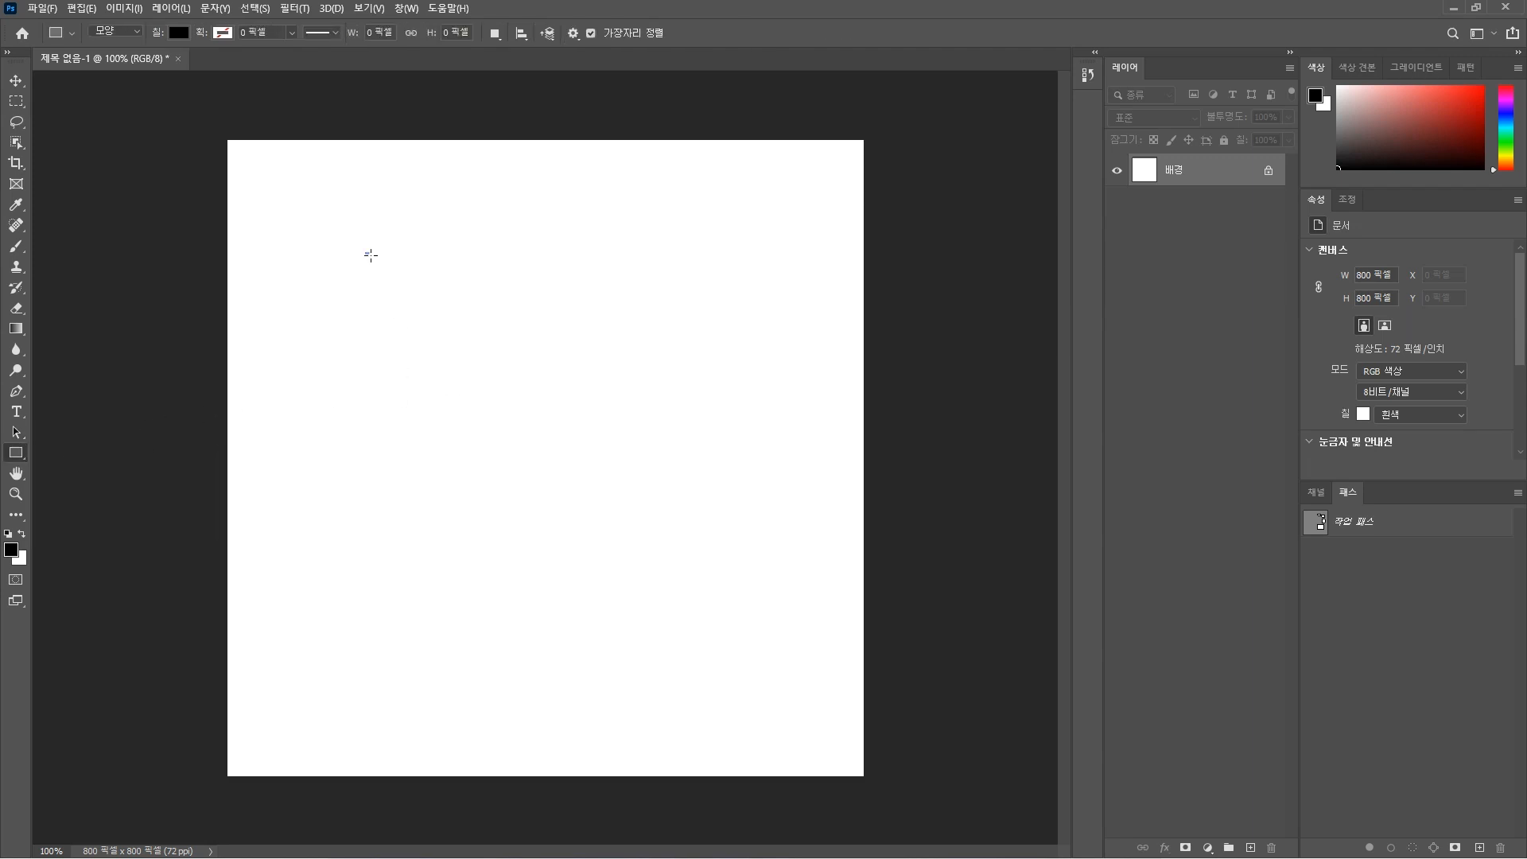
left_click_drag(366, 253, 632, 471)
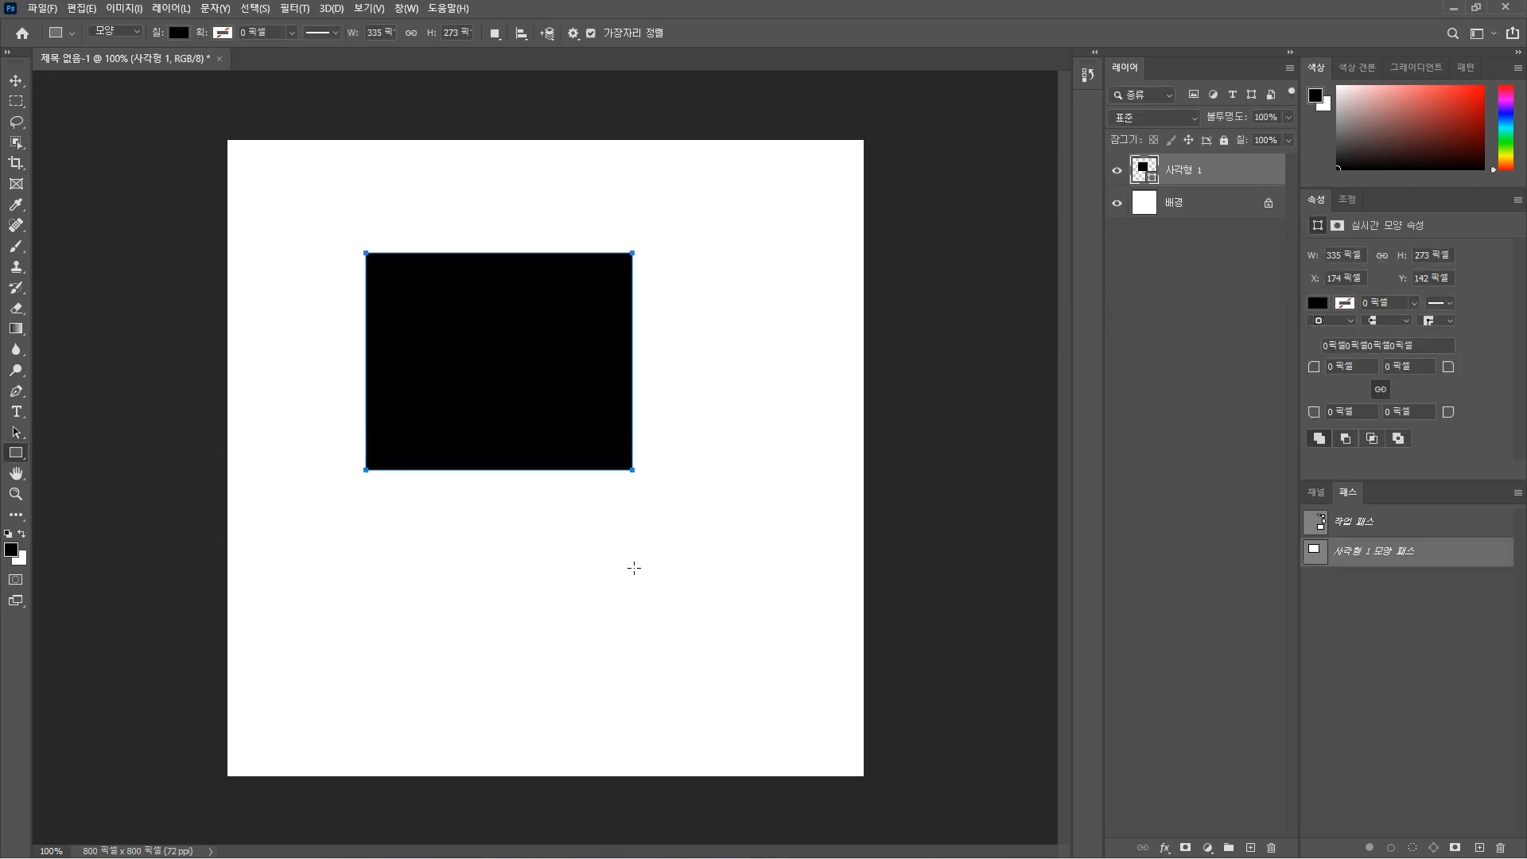
Draw a circle about 291 × 292 px overlapping the rectangle's lower-right corner with the Ellipse tool
left_click_drag(22, 455, 23, 455)
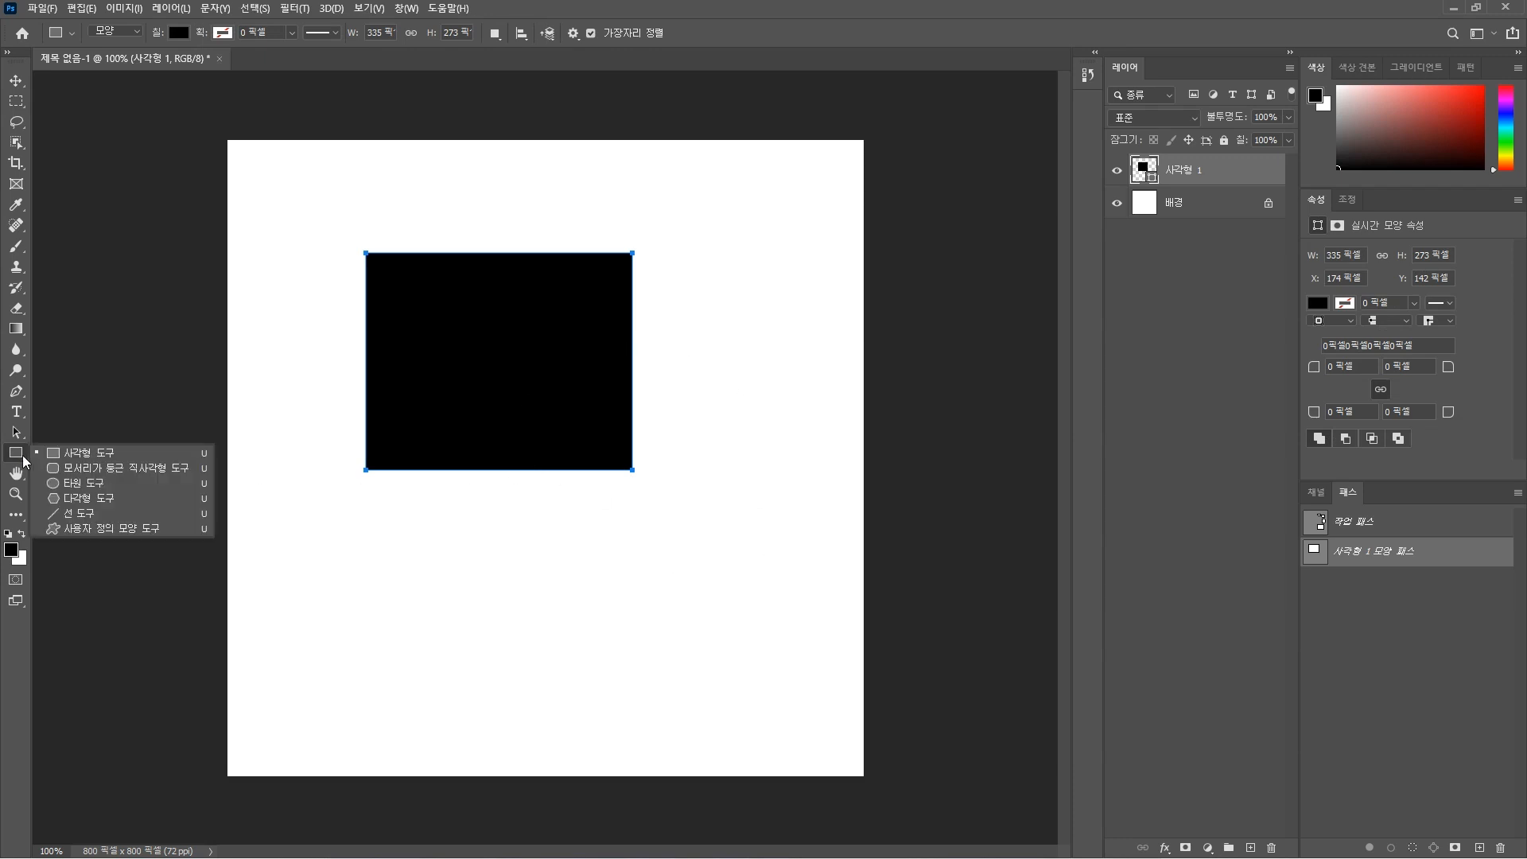
left_click(80, 483)
left_click_drag(508, 366, 739, 598)
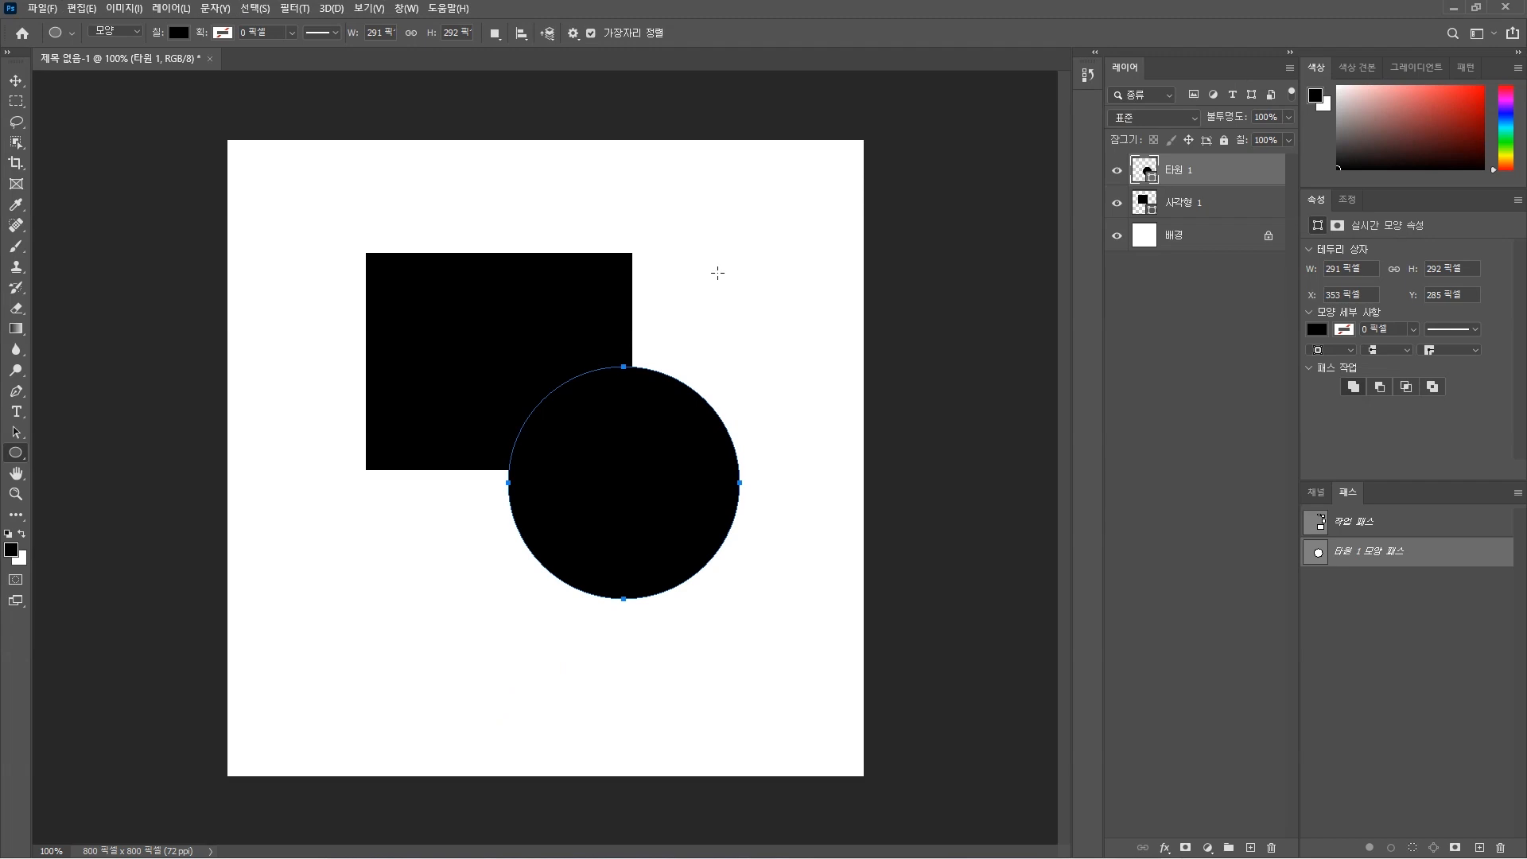
Cut the circle's path with the Path Selection tool and paste it into the rectangle's shape layer
left_click(16, 432)
left_click(590, 500)
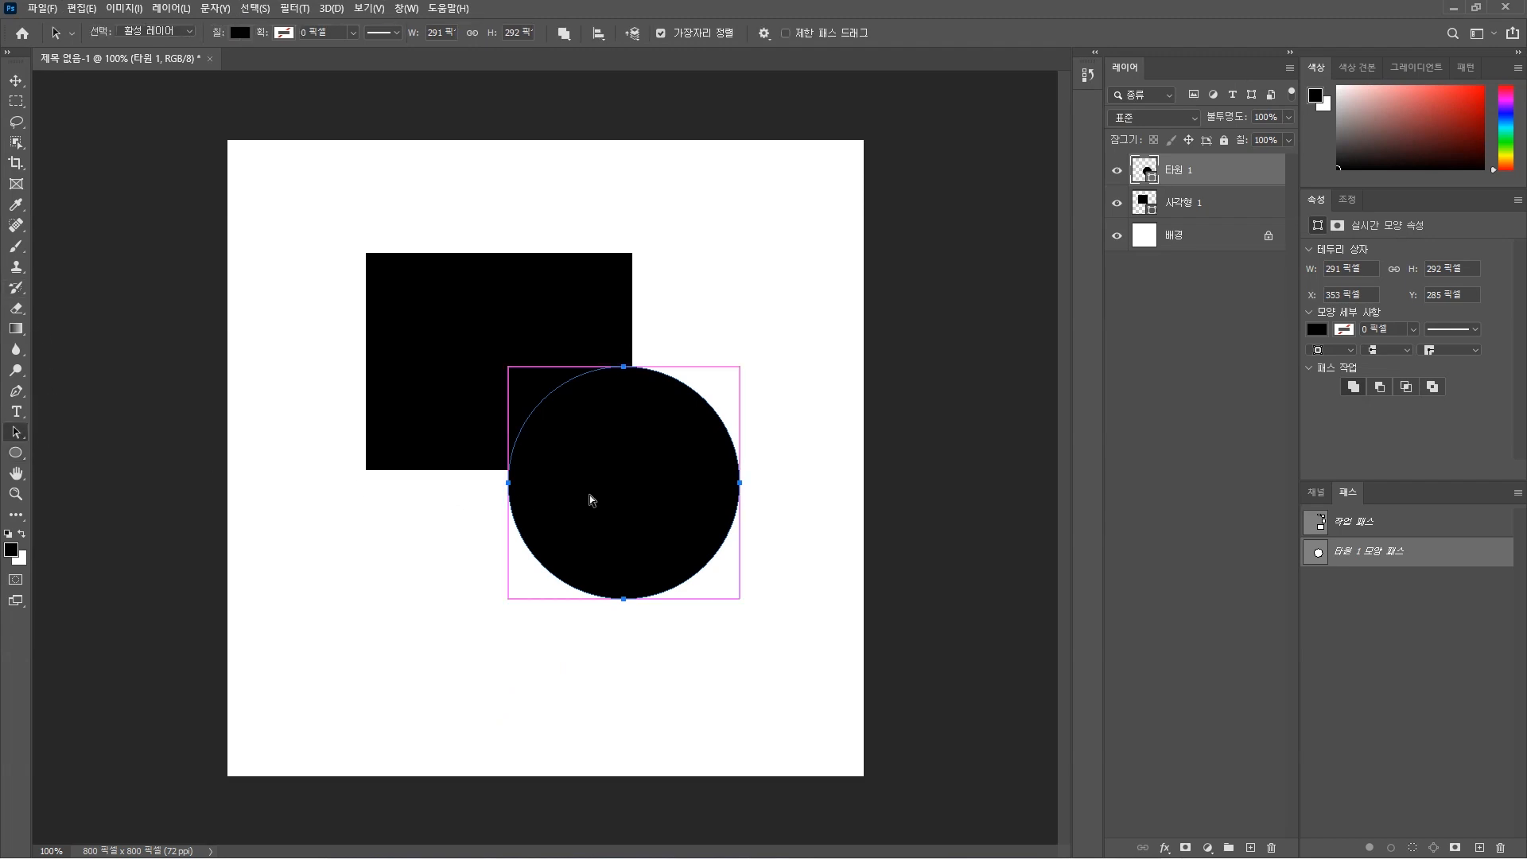
key("Delete")
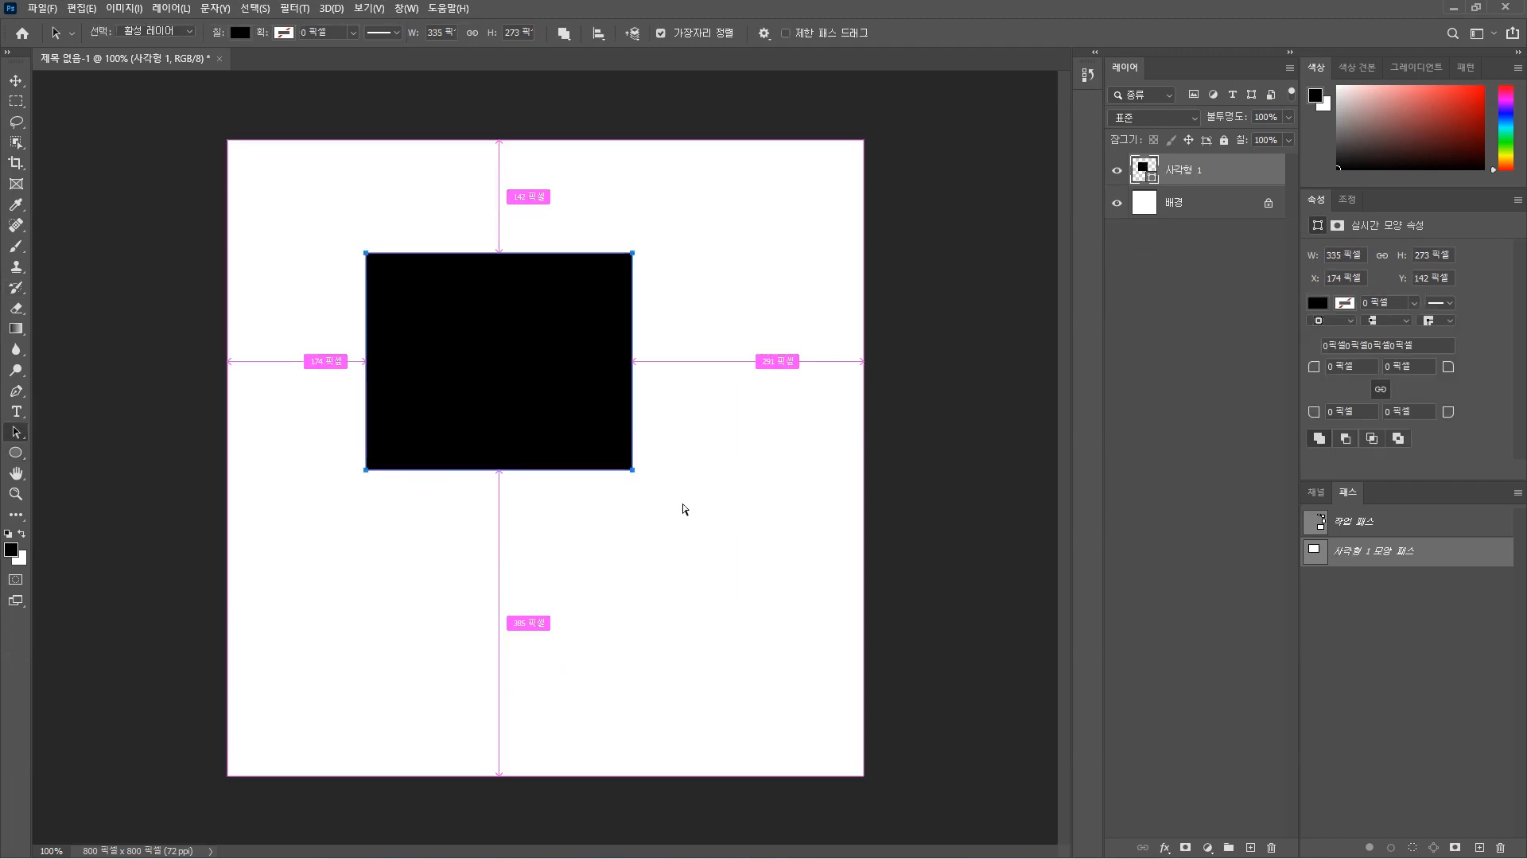
key("ctrl+v")
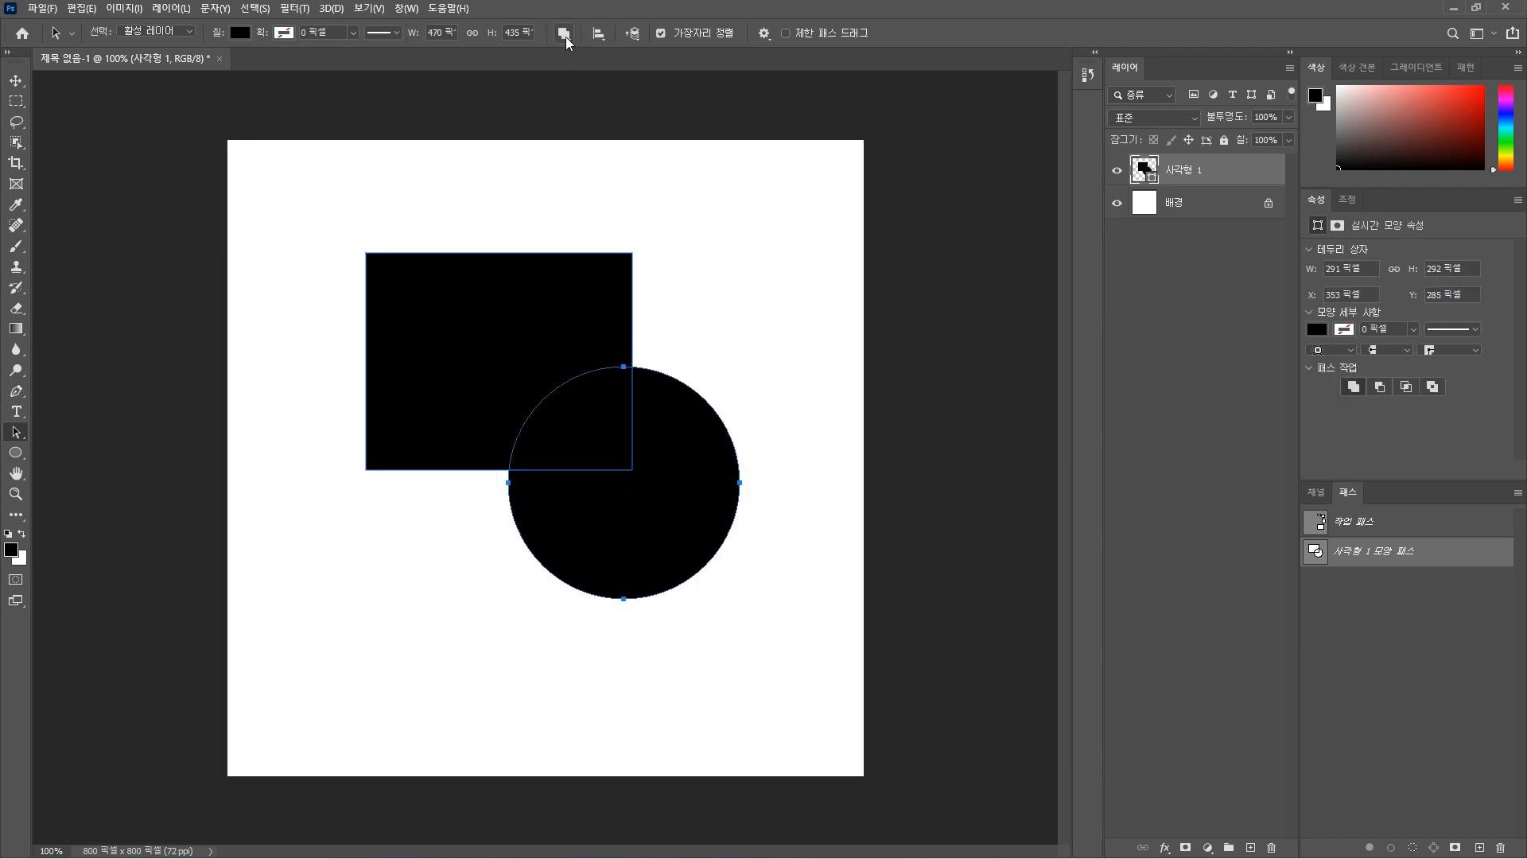
Subtract the circle from the rectangle with the subtract front shape operation (전면 모양 빼기) and deselect the paths
left_click(565, 33)
left_click(617, 86)
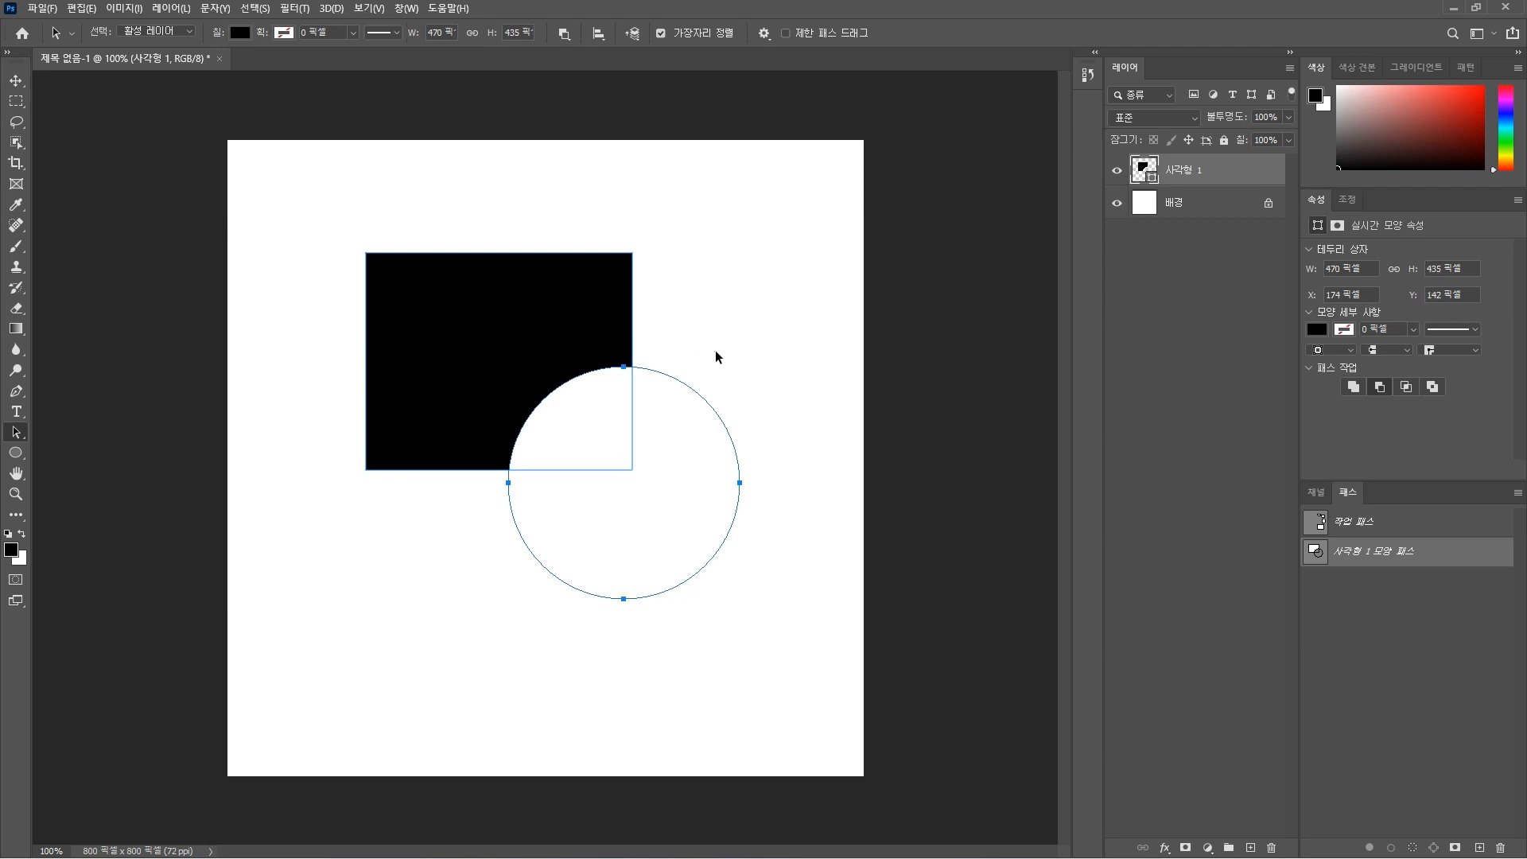
key("Return")
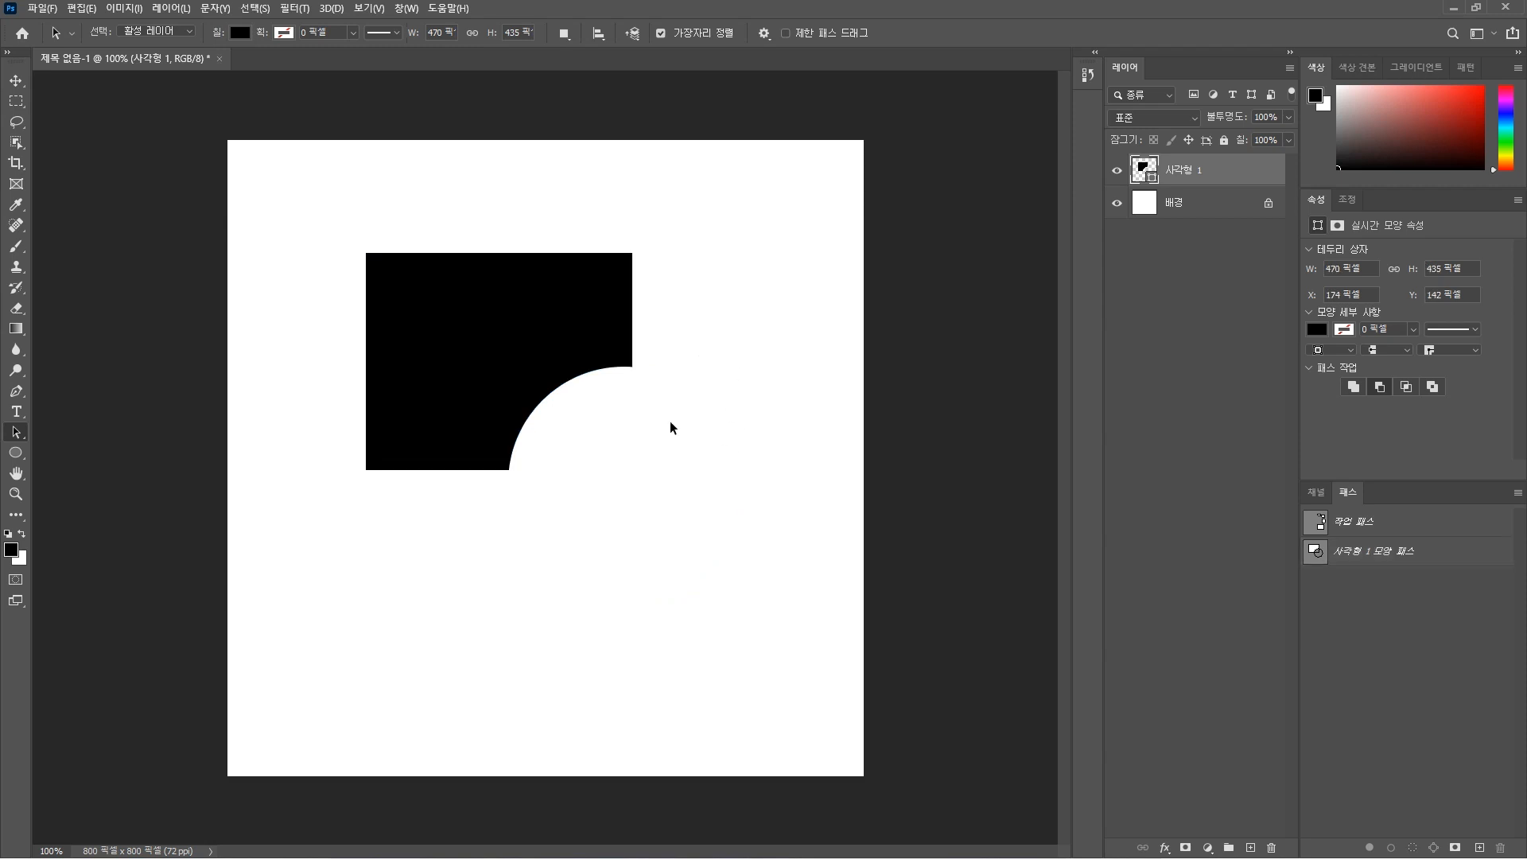
Move the subtracted circle's path left and slightly up, to about X 298 px, Y 279 px
left_click(632, 341)
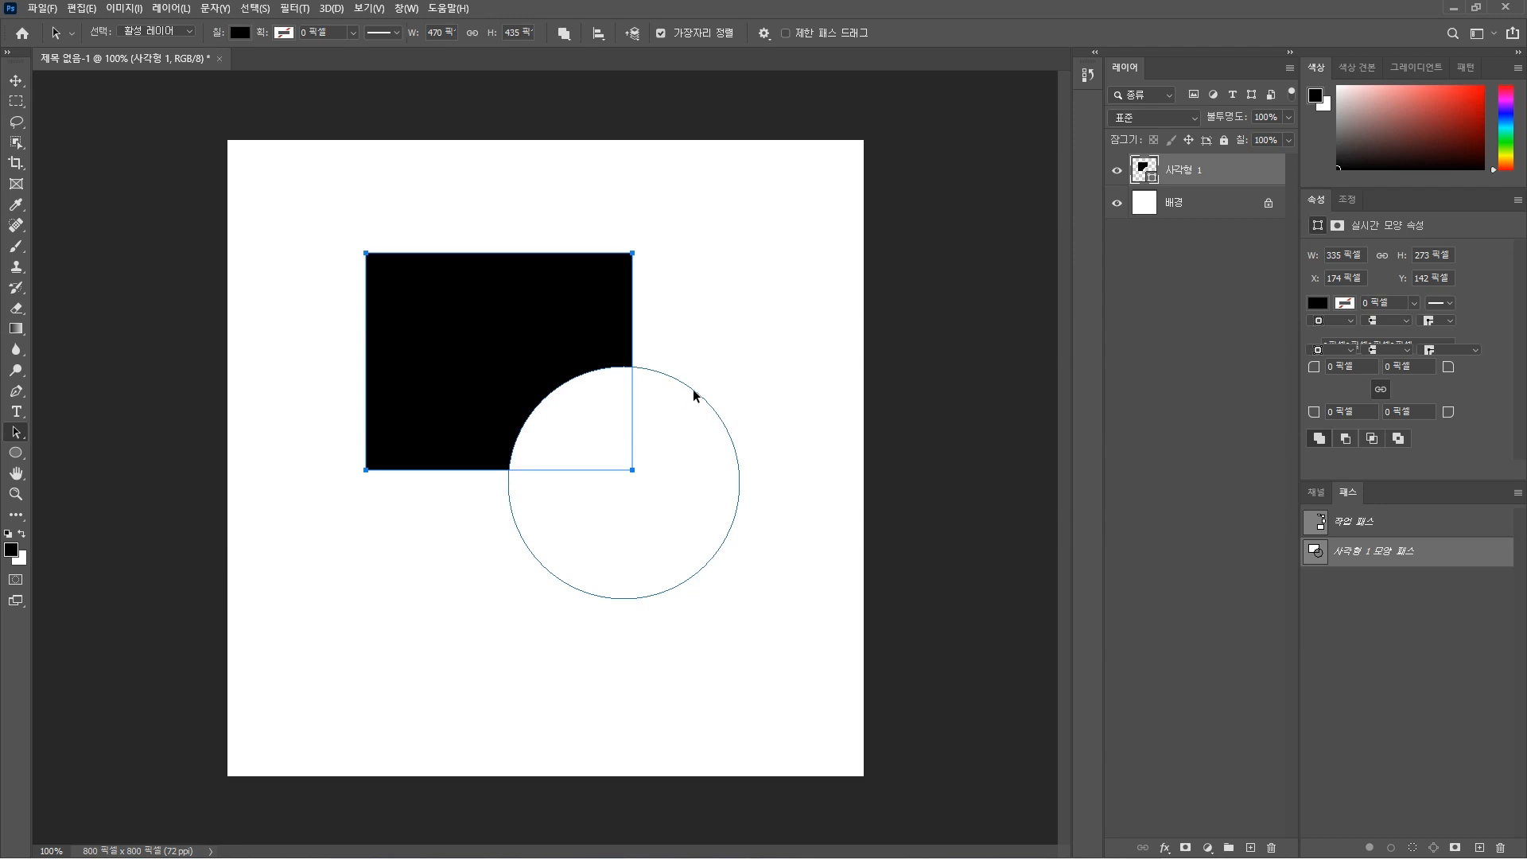
left_click(694, 389)
left_click_drag(694, 391, 655, 392)
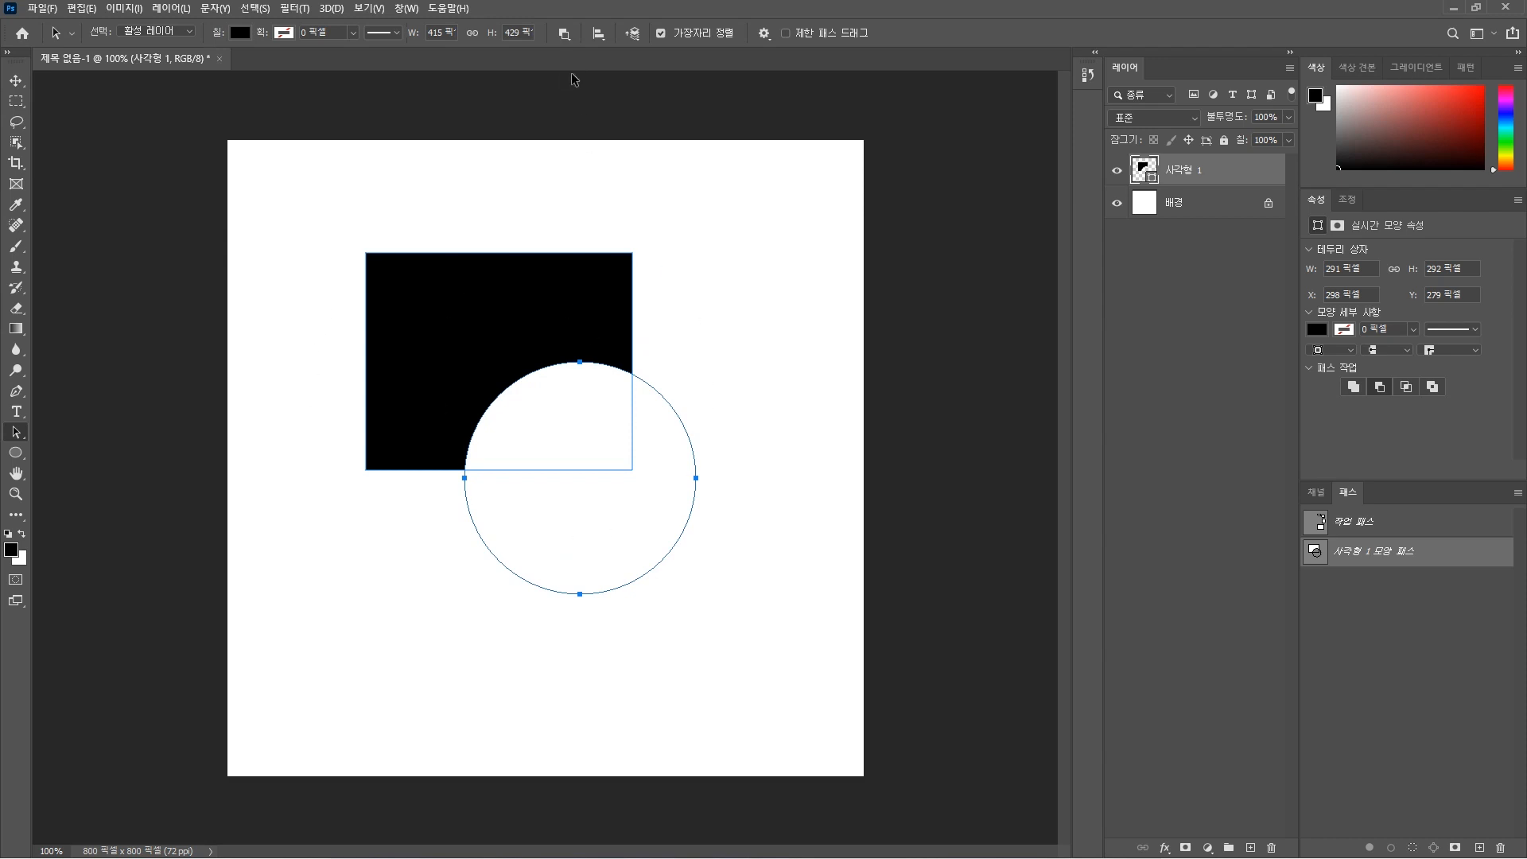
Merge the rectangle and circle components (모양 병합 구성 요소) into one regular path, accept the live shape conversion, and deselect it
left_click(565, 37)
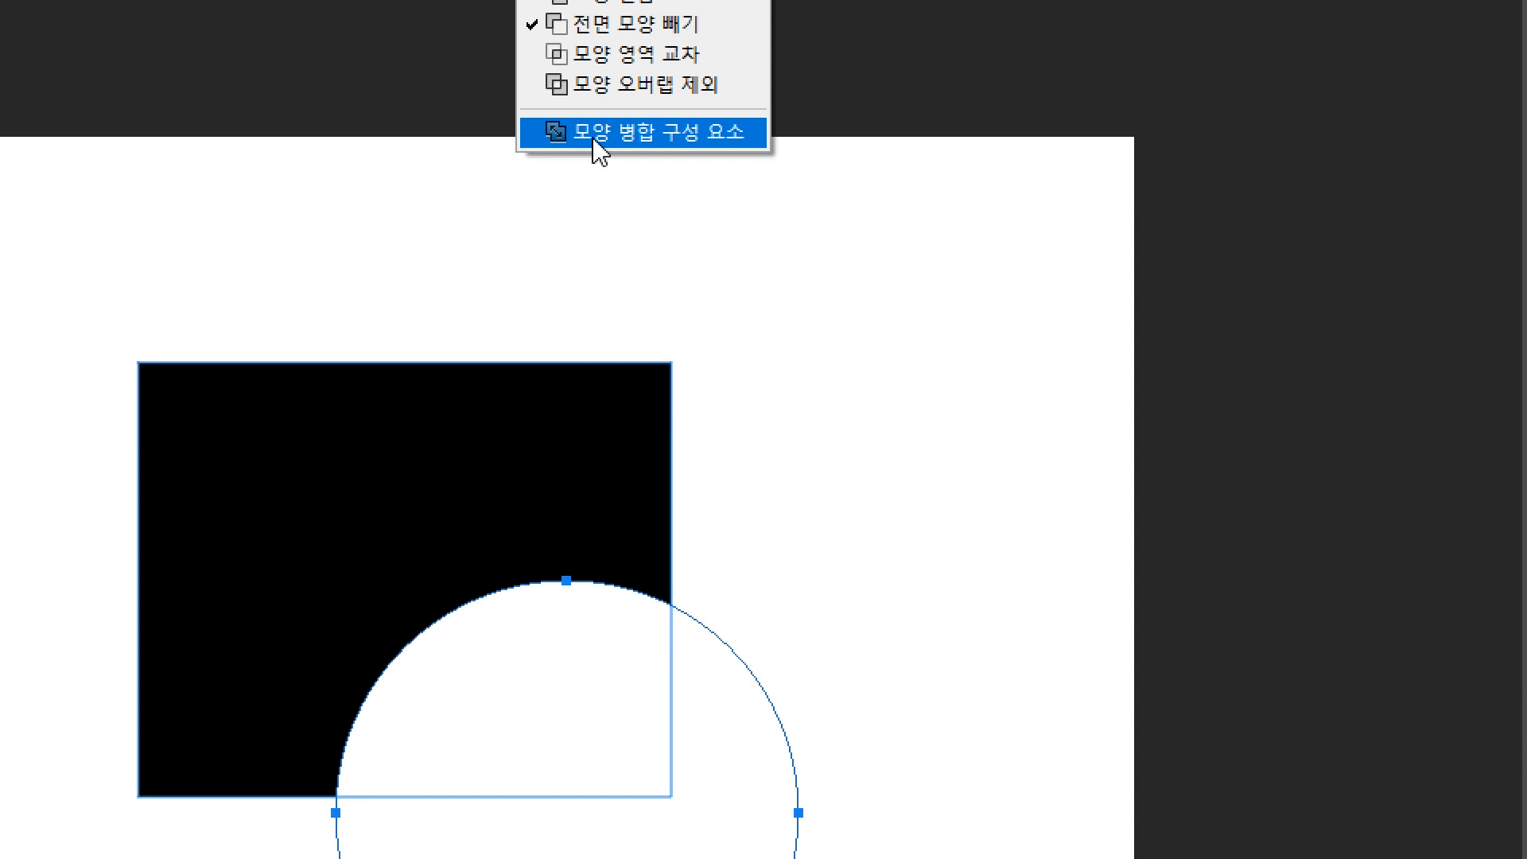
left_click(595, 140)
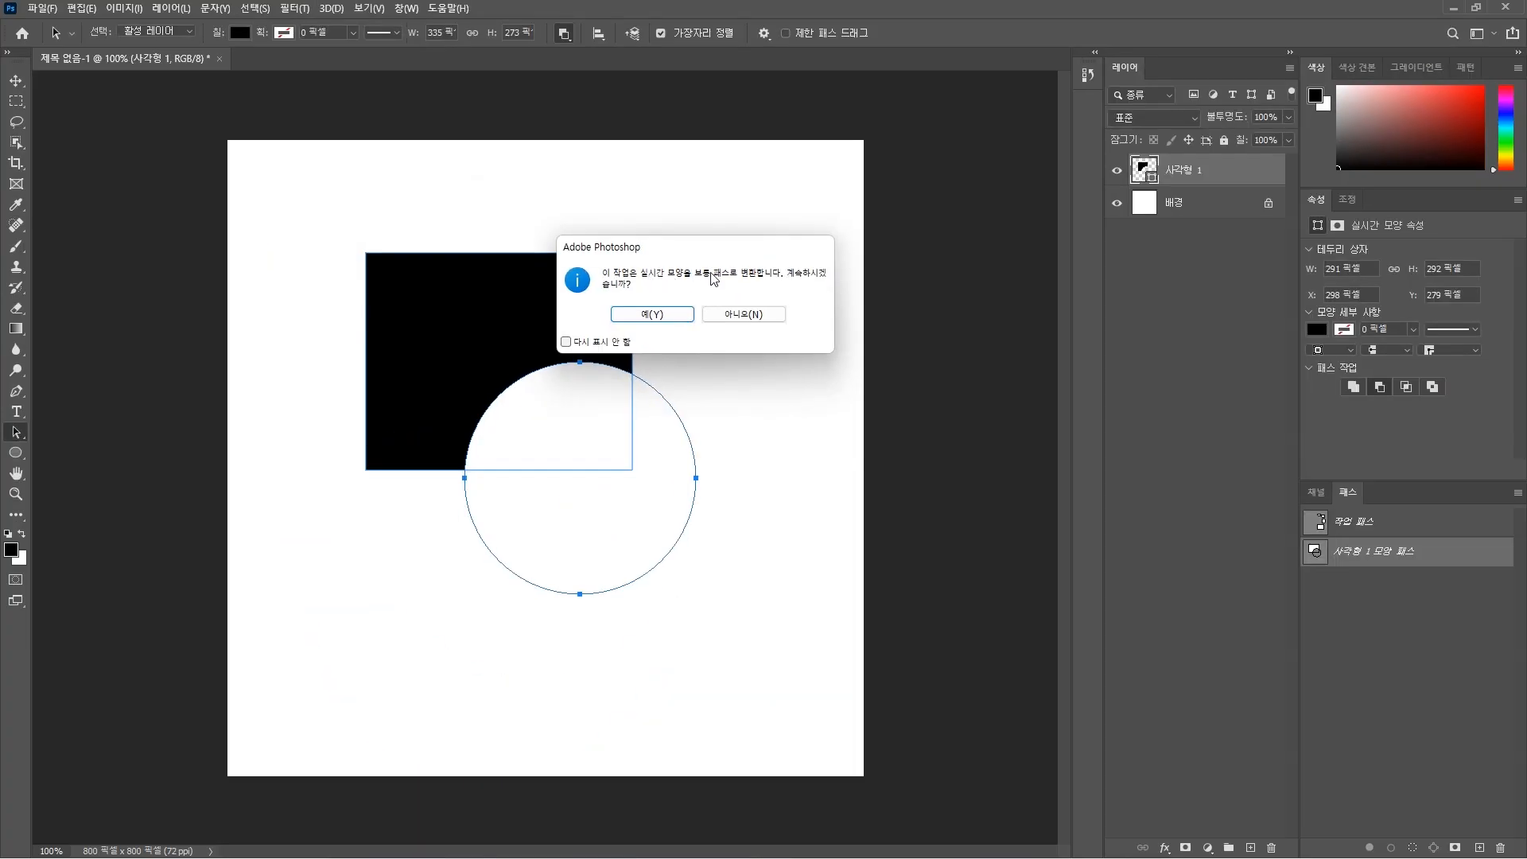
left_click(666, 315)
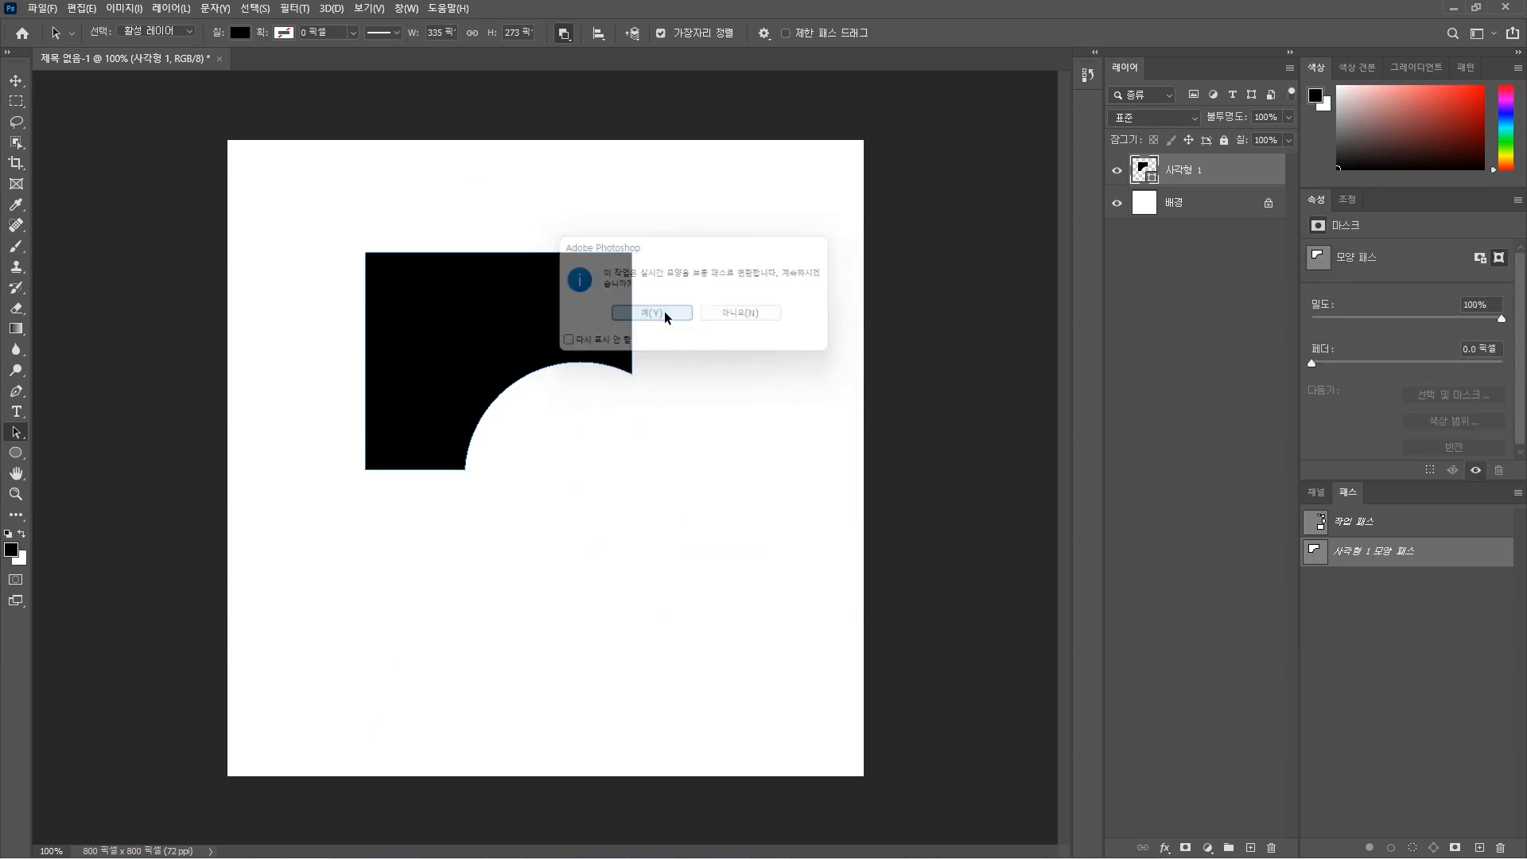
left_click_drag(690, 402, 553, 538)
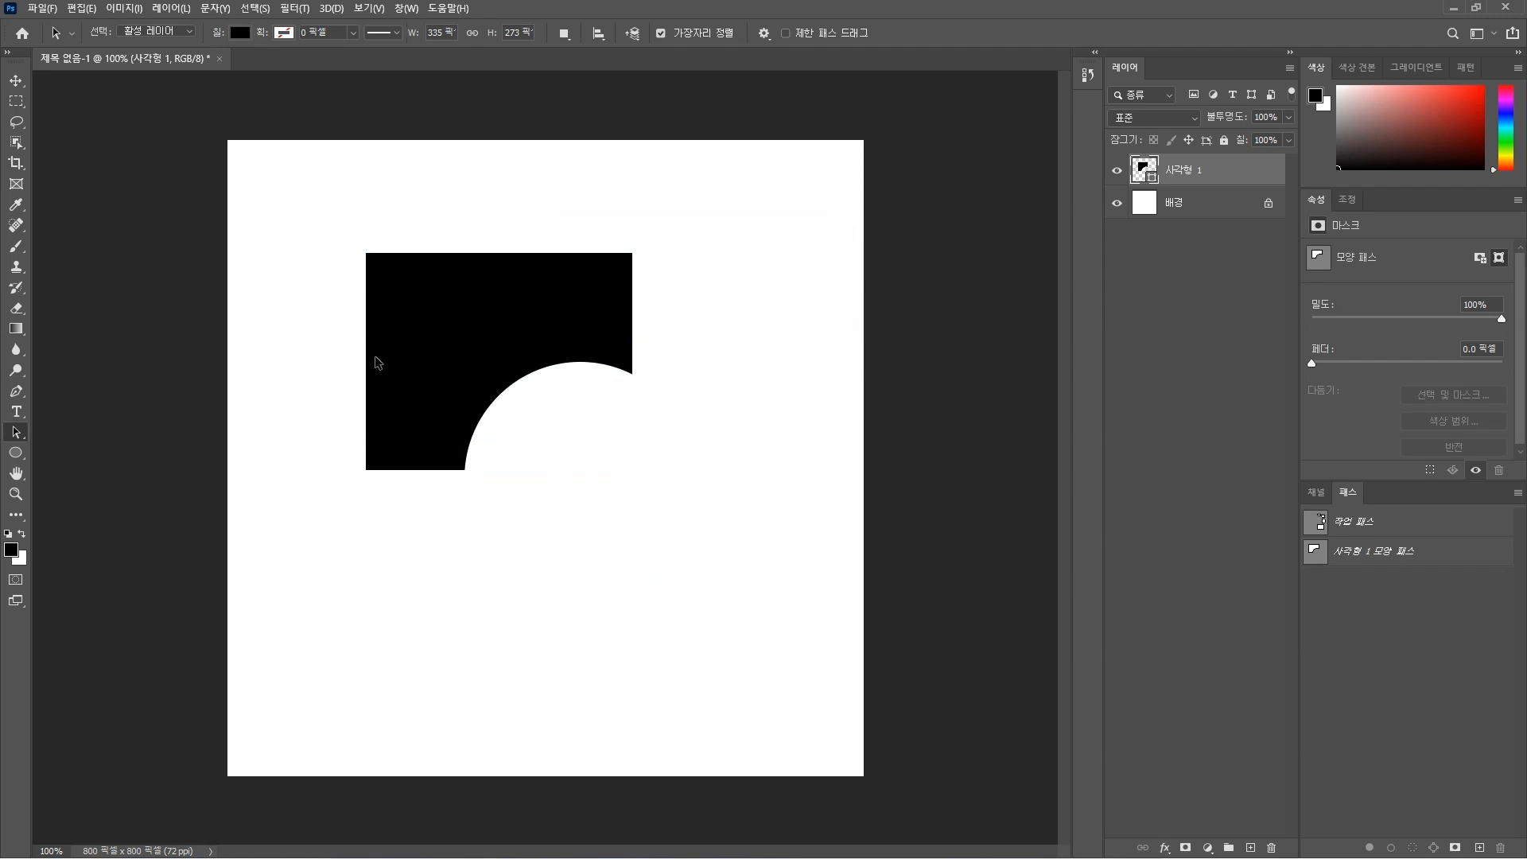
Move the merged shape slightly right and down on the canvas and check its available path operations
left_click(599, 354)
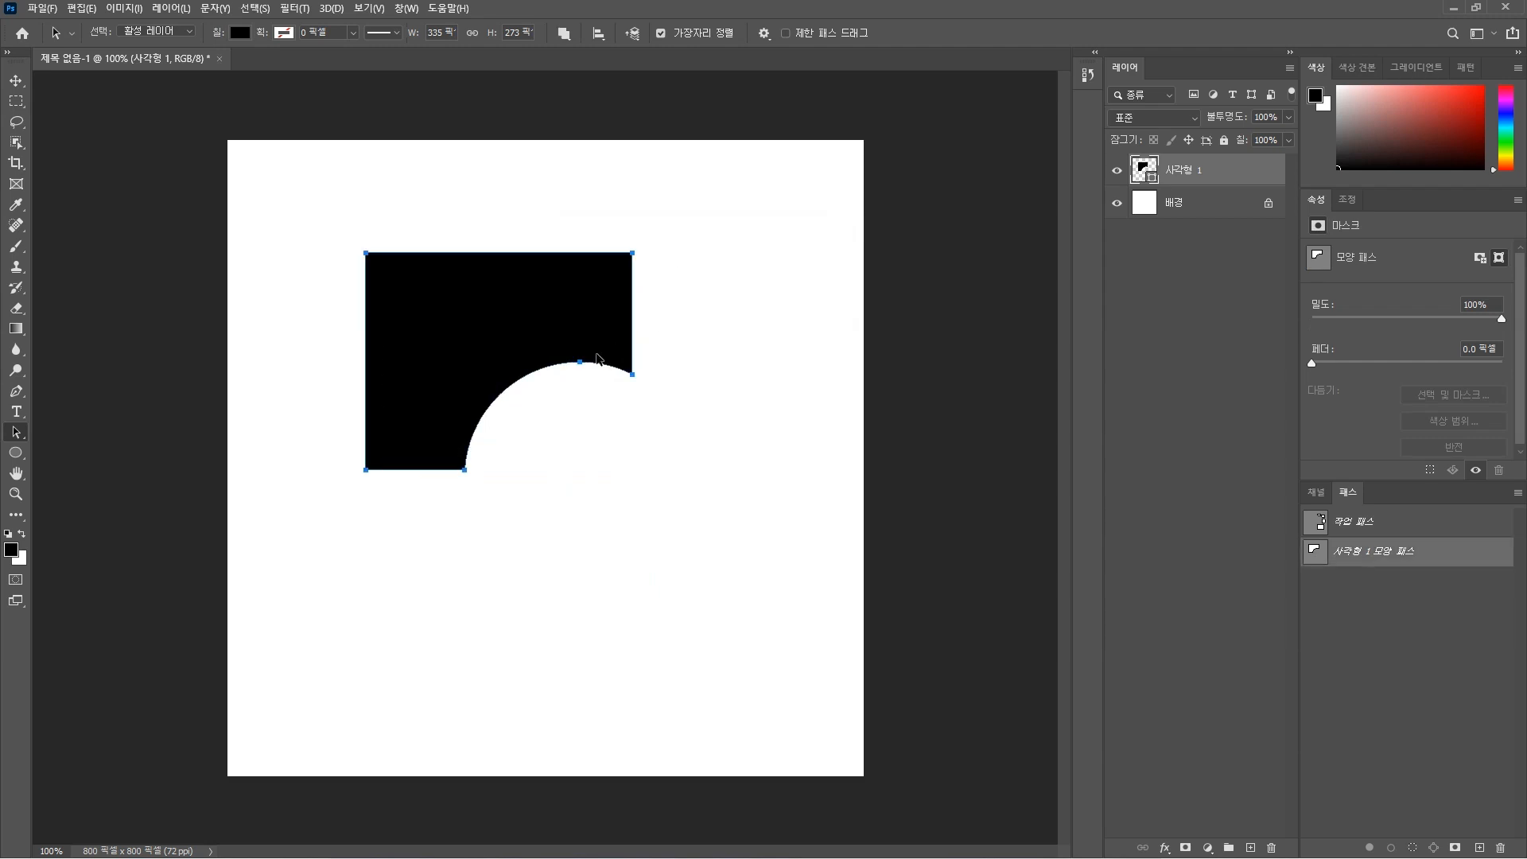
left_click_drag(599, 355, 634, 370)
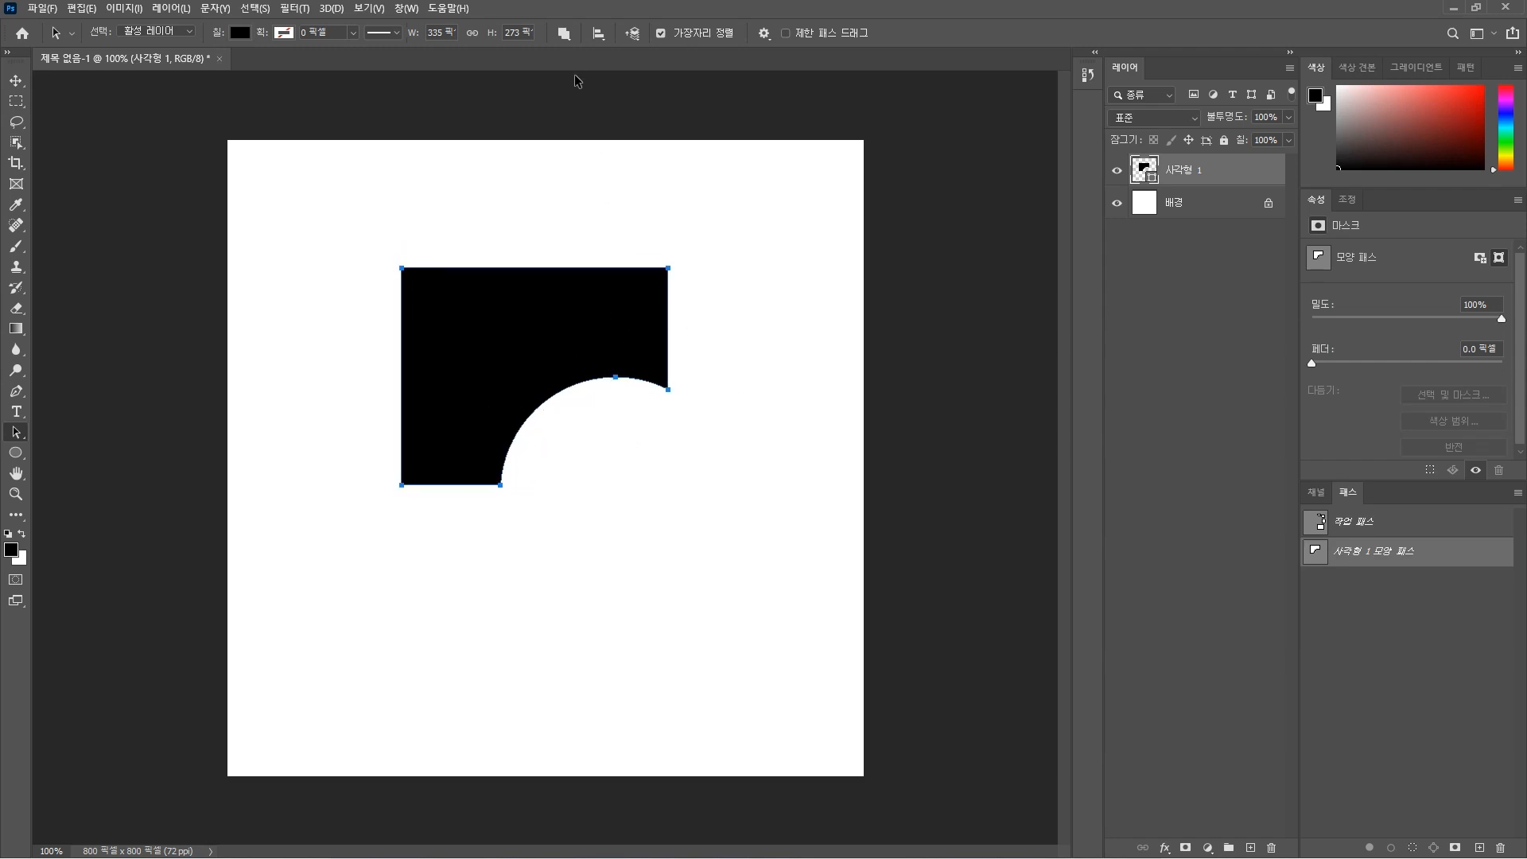
left_click(567, 35)
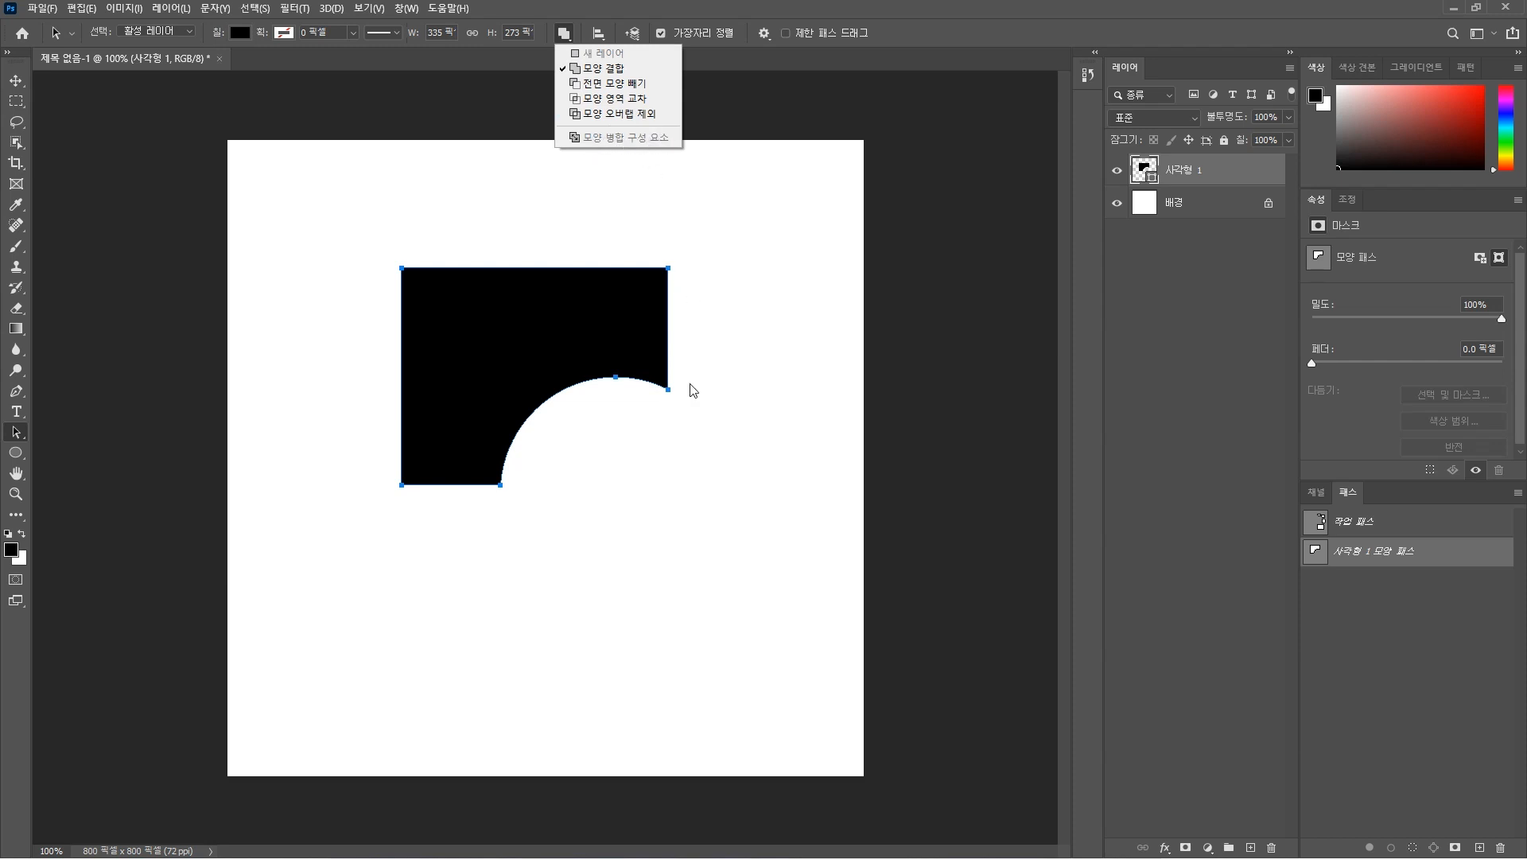
left_click(646, 484)
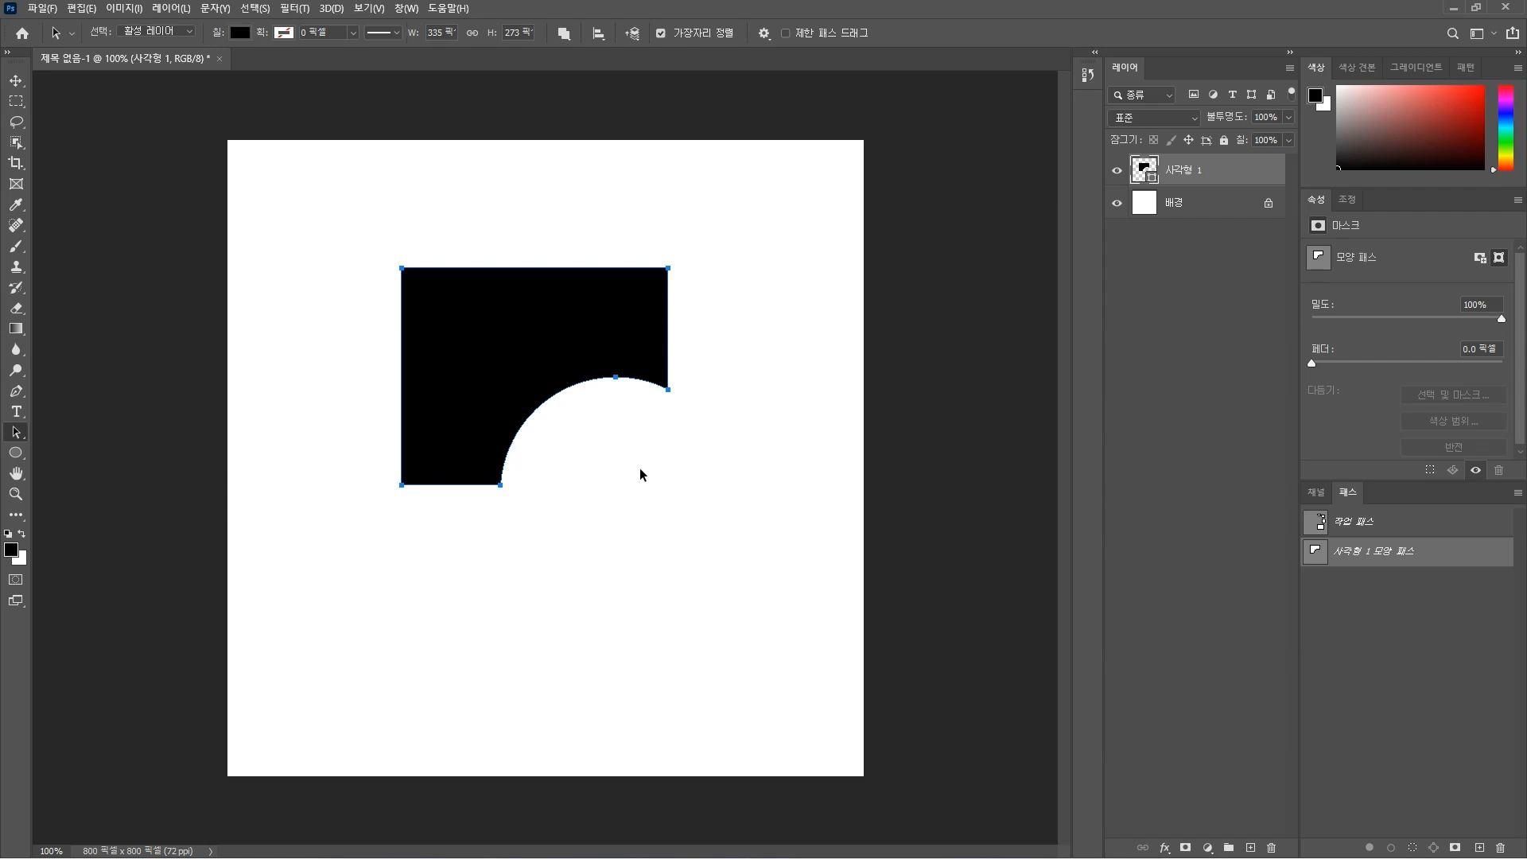
mouse_move(561, 362)
left_mouse_down()
mouse_move(600, 390)
mouse_move(555, 368)
left_mouse_up()
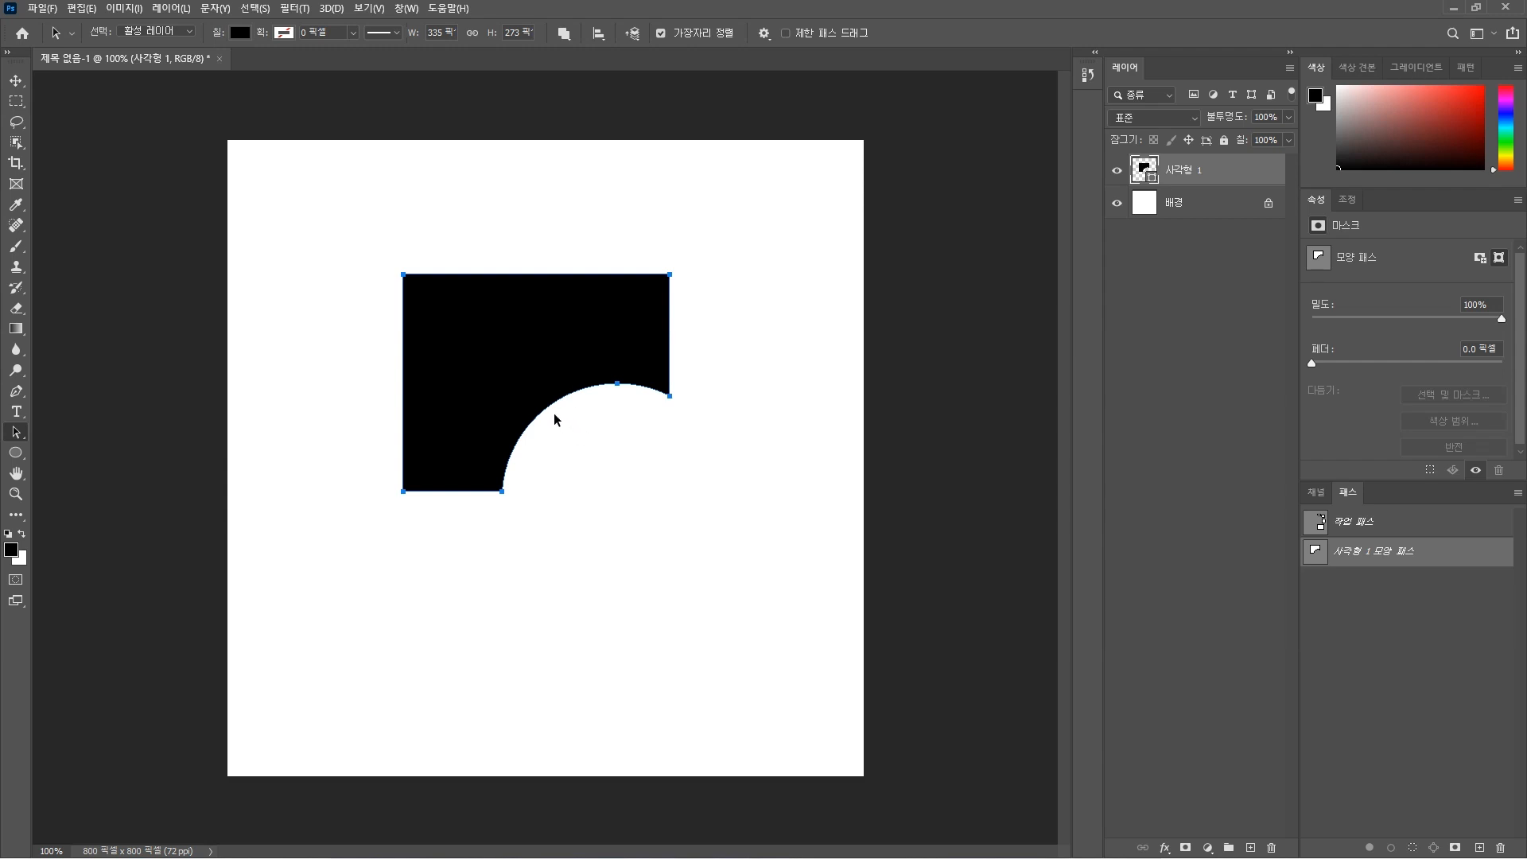
Define the merged shape as a custom shape under the suggested name, and shift it slightly up and right on the canvas
left_click(90, 9)
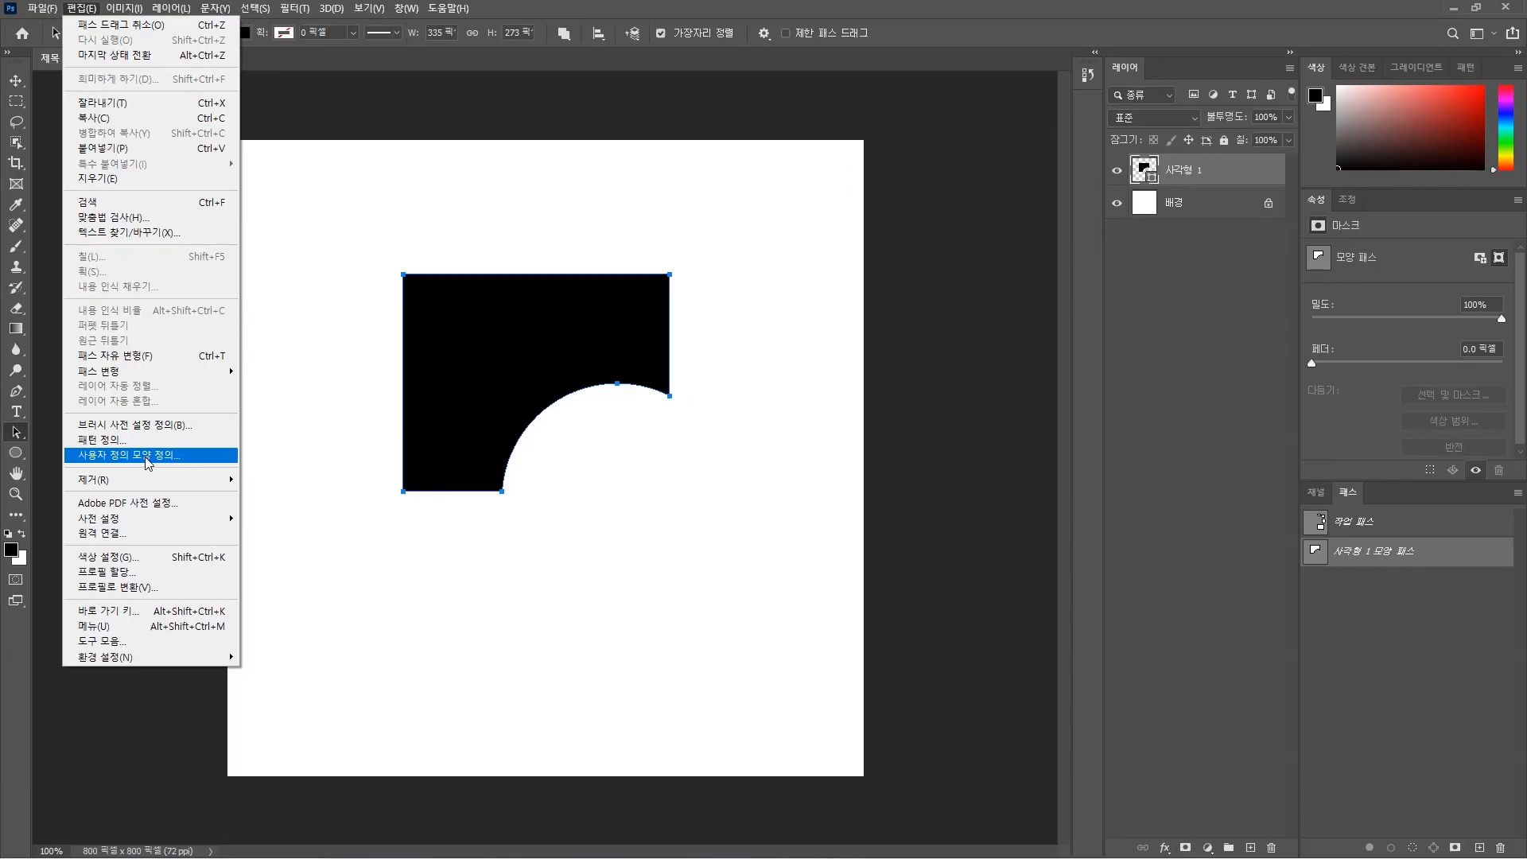
left_click(293, 464)
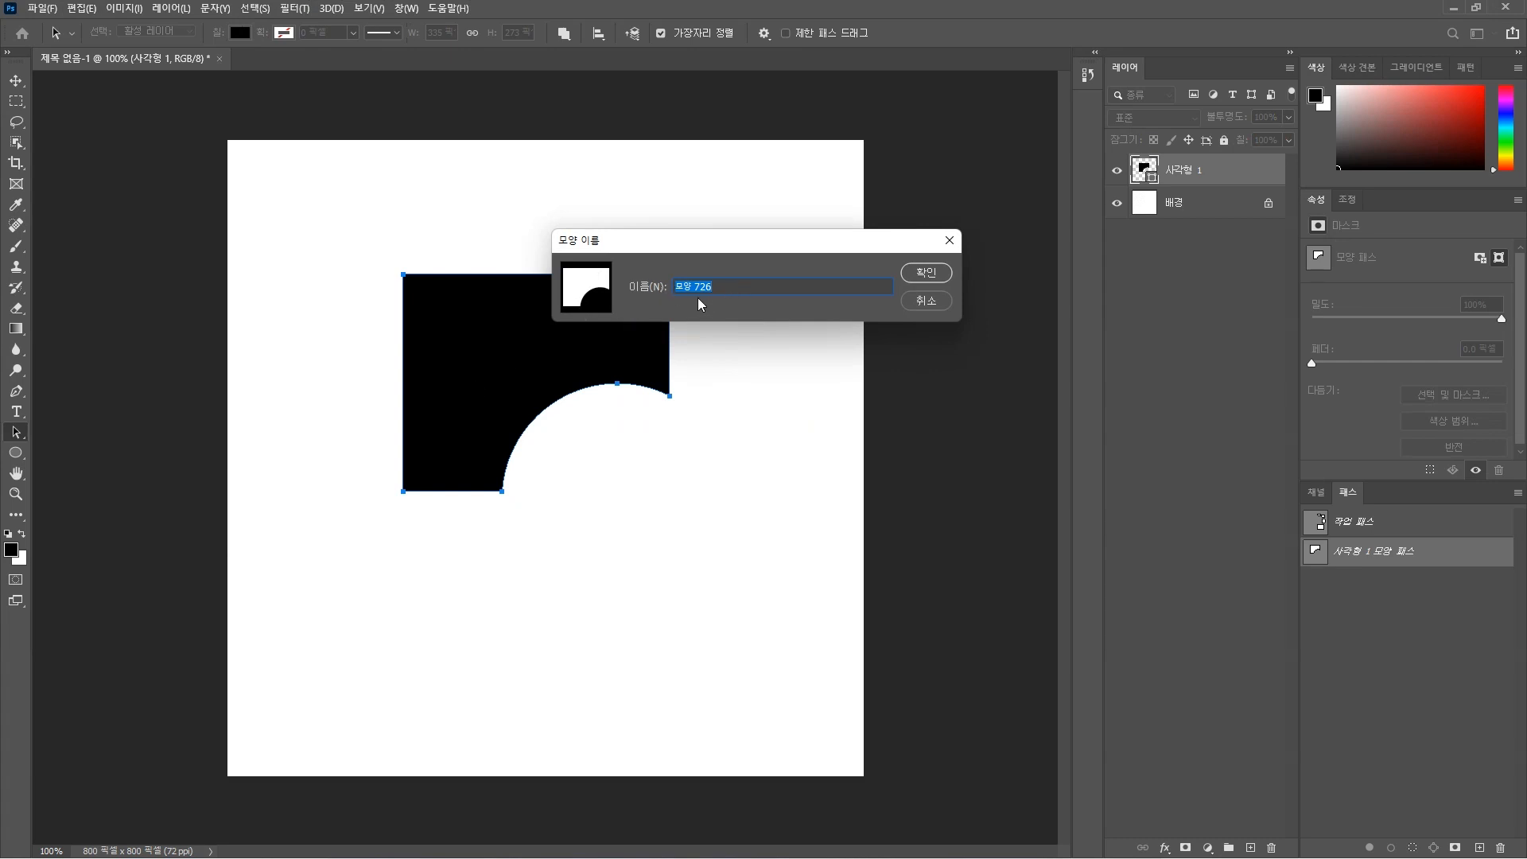
left_click(923, 272)
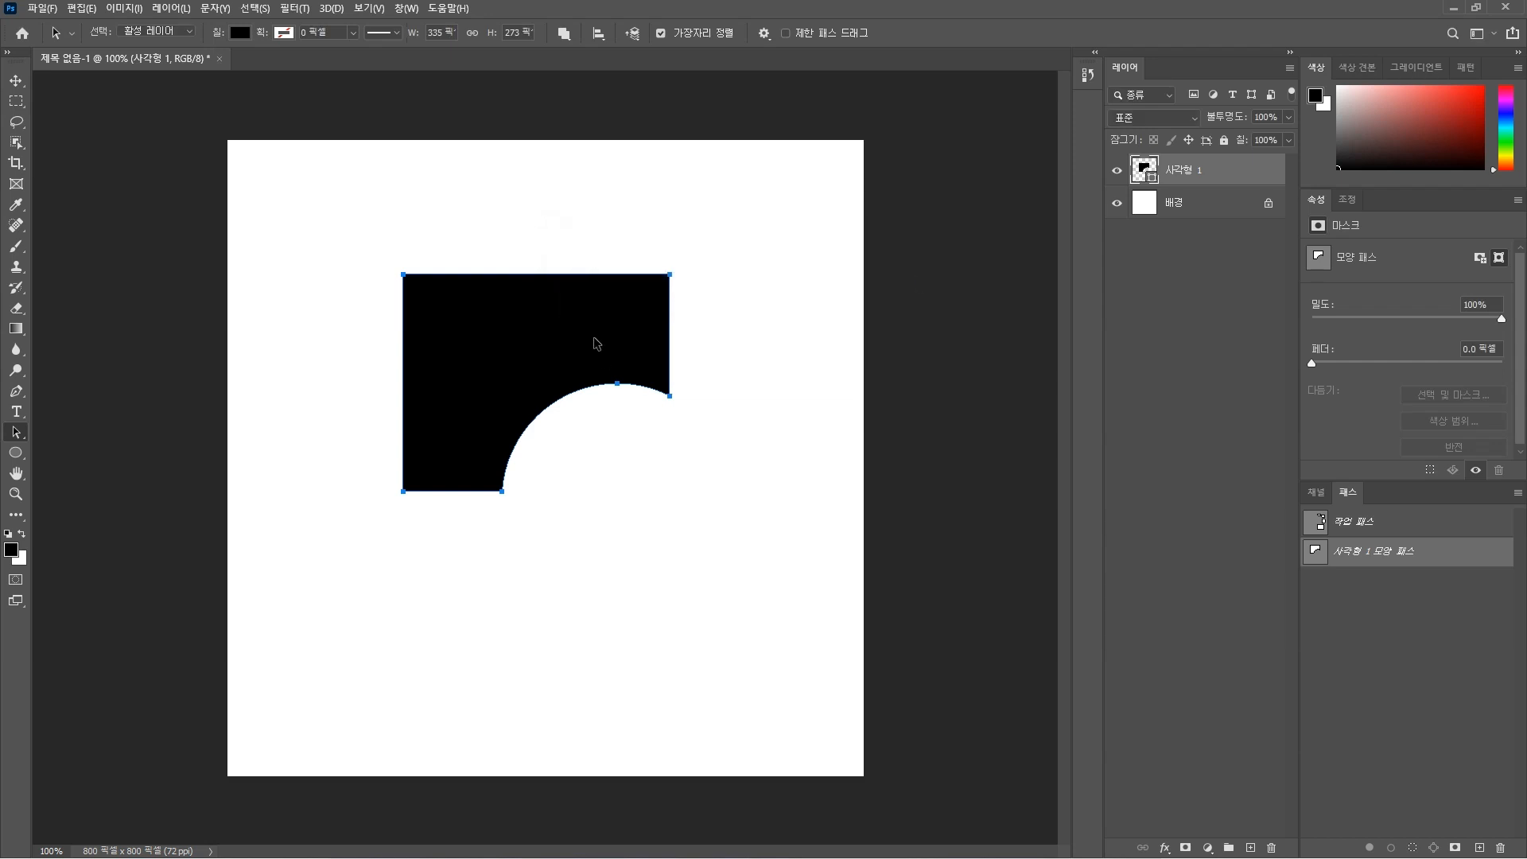
mouse_move(598, 343)
left_mouse_down()
mouse_move(627, 332)
mouse_move(608, 336)
left_mouse_up()
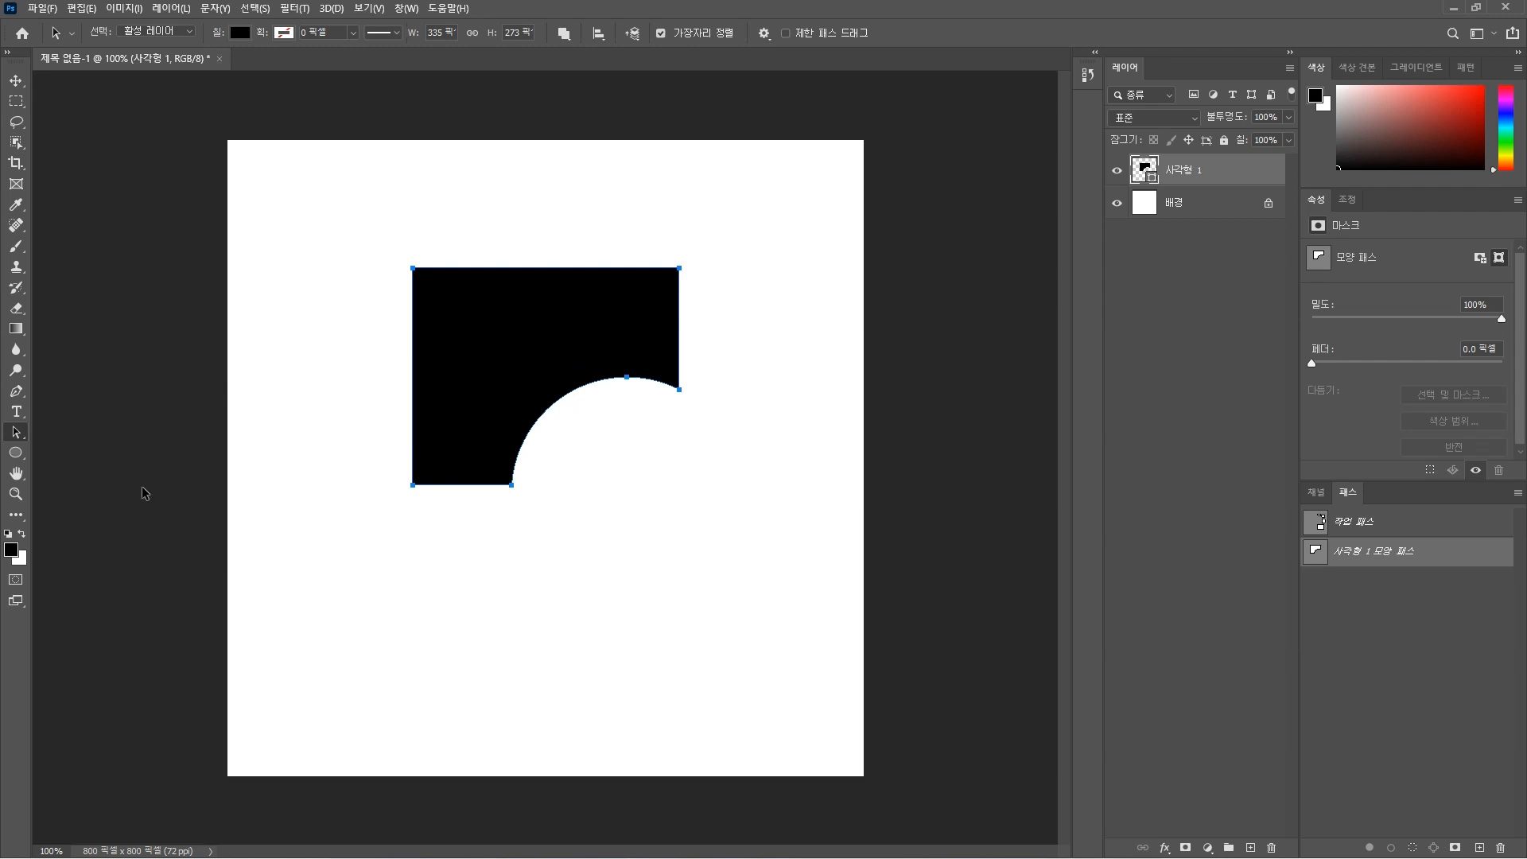
Choose the newly defined notched rectangle, below the web (웹) group, as the shape for the Custom Shape tool
left_click(25, 452)
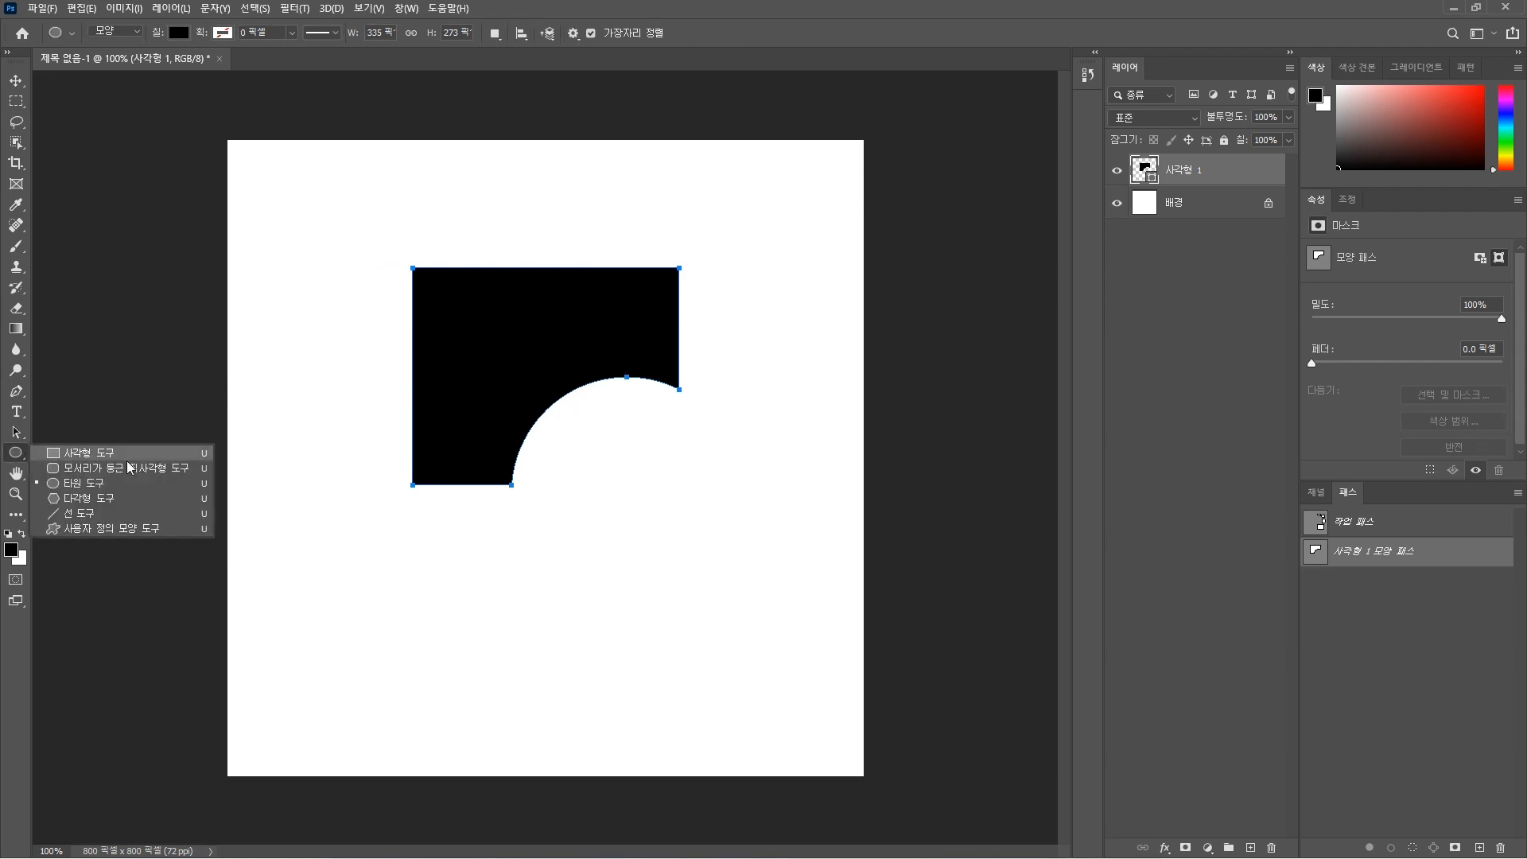
left_click(136, 527)
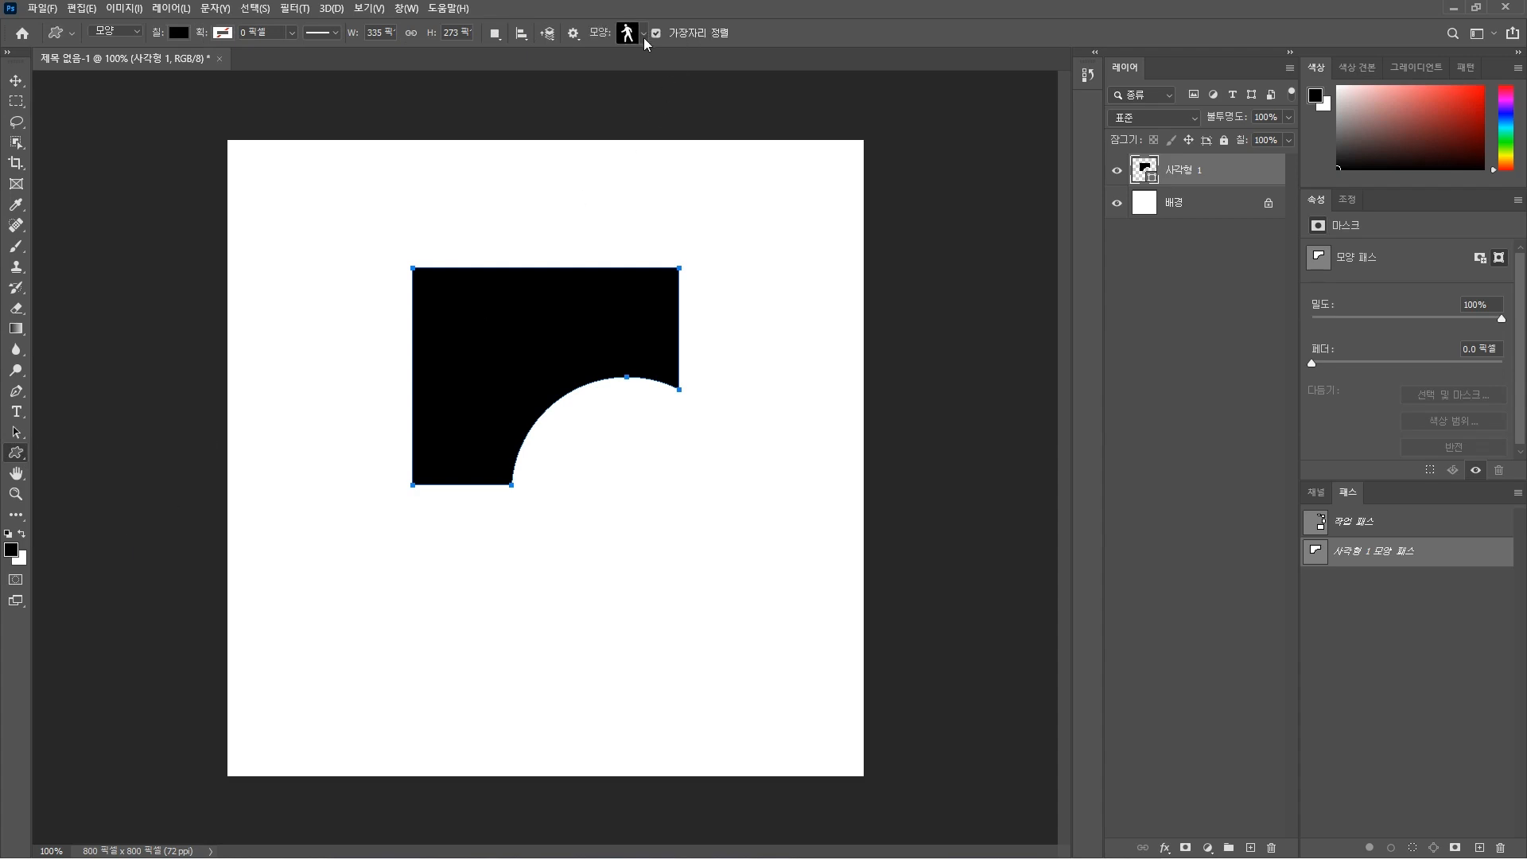
left_click(645, 35)
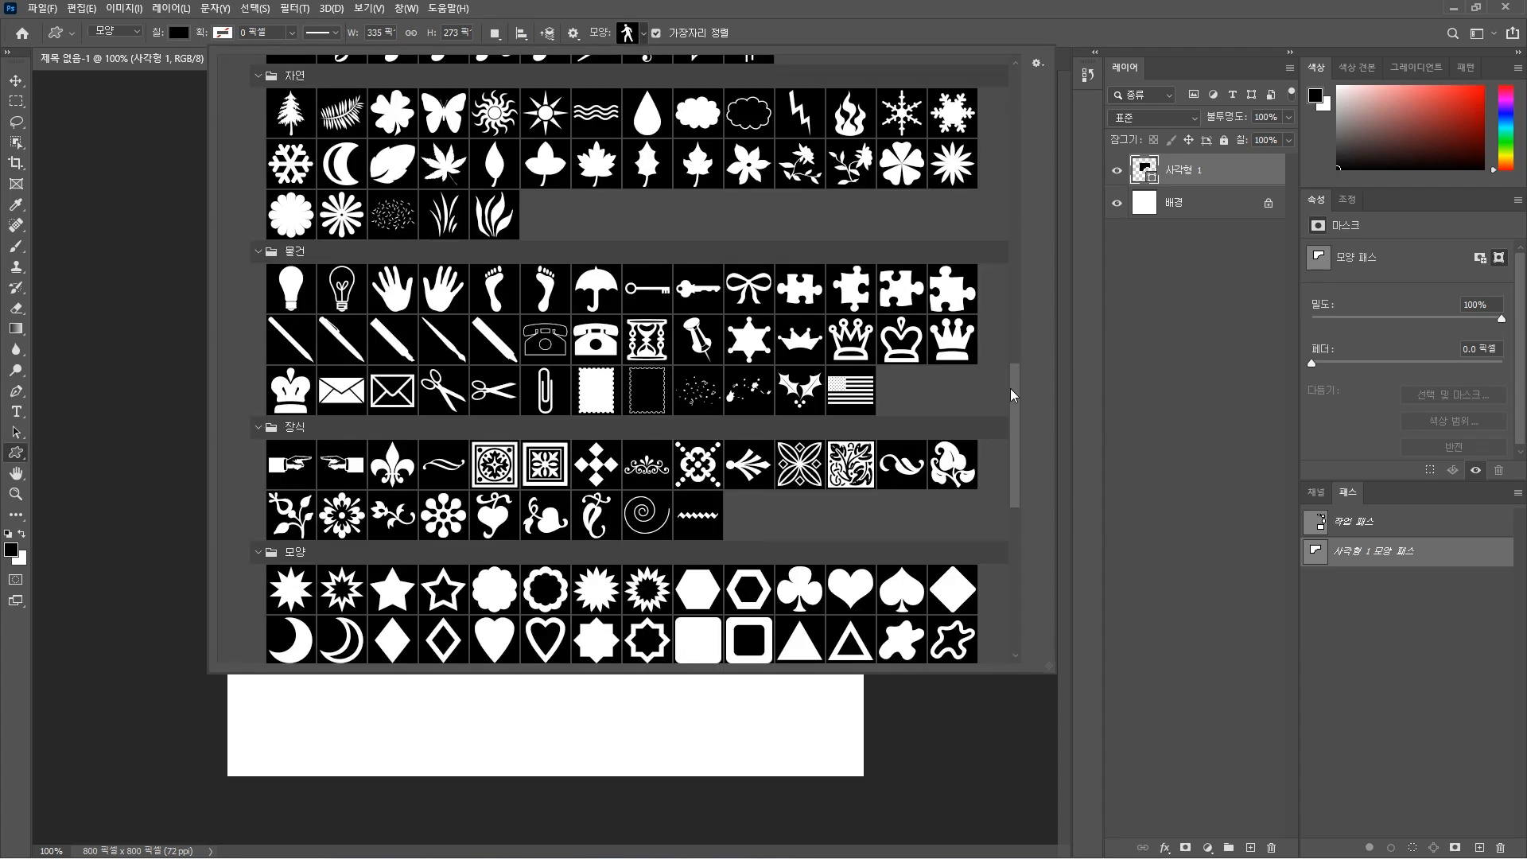
left_click_drag(1014, 390, 1025, 585)
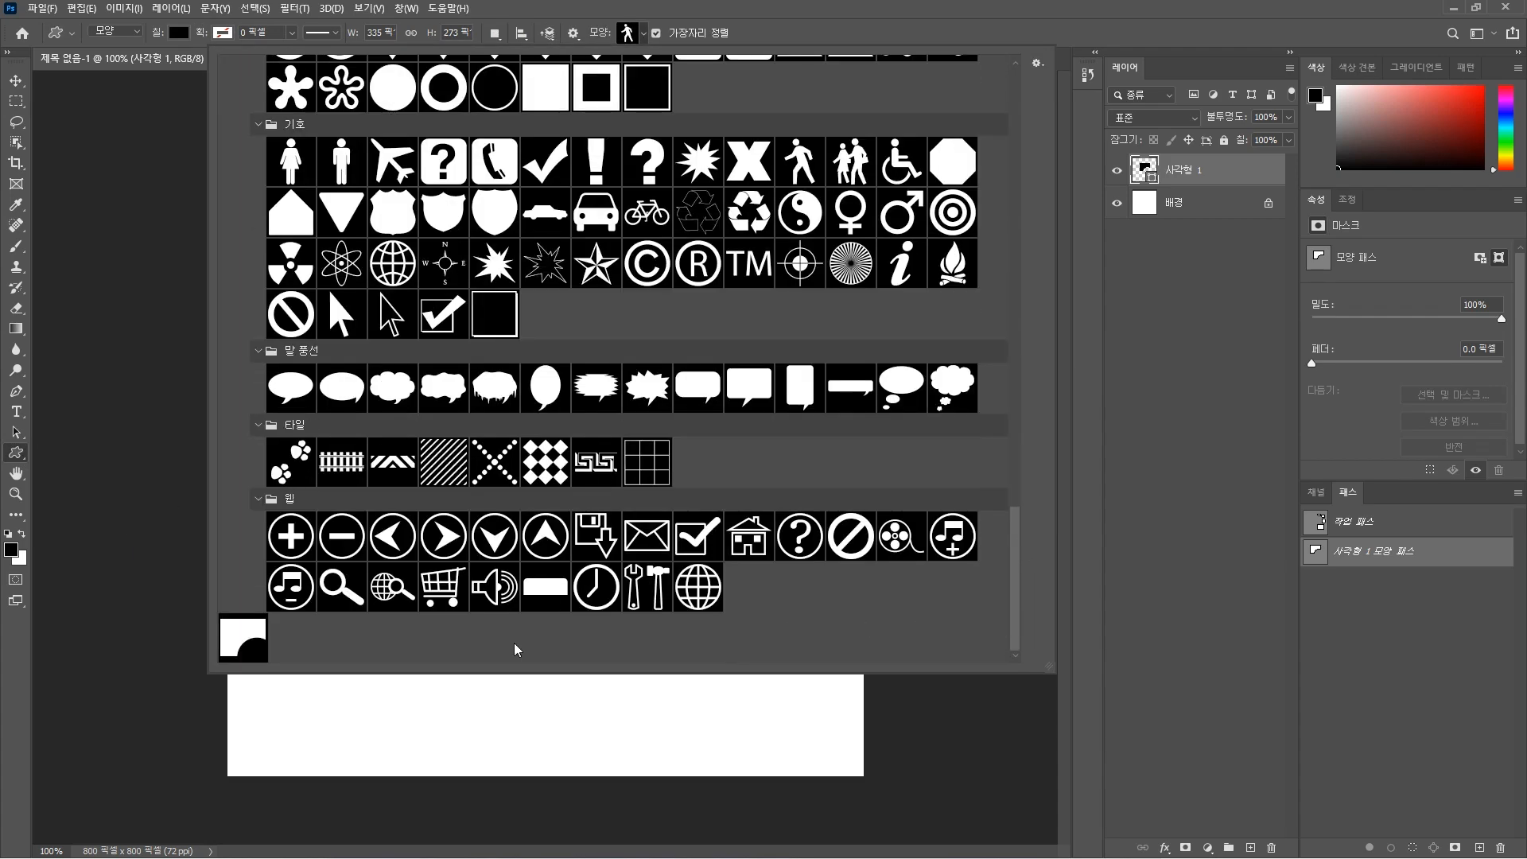
left_click(256, 643)
double_click(254, 640)
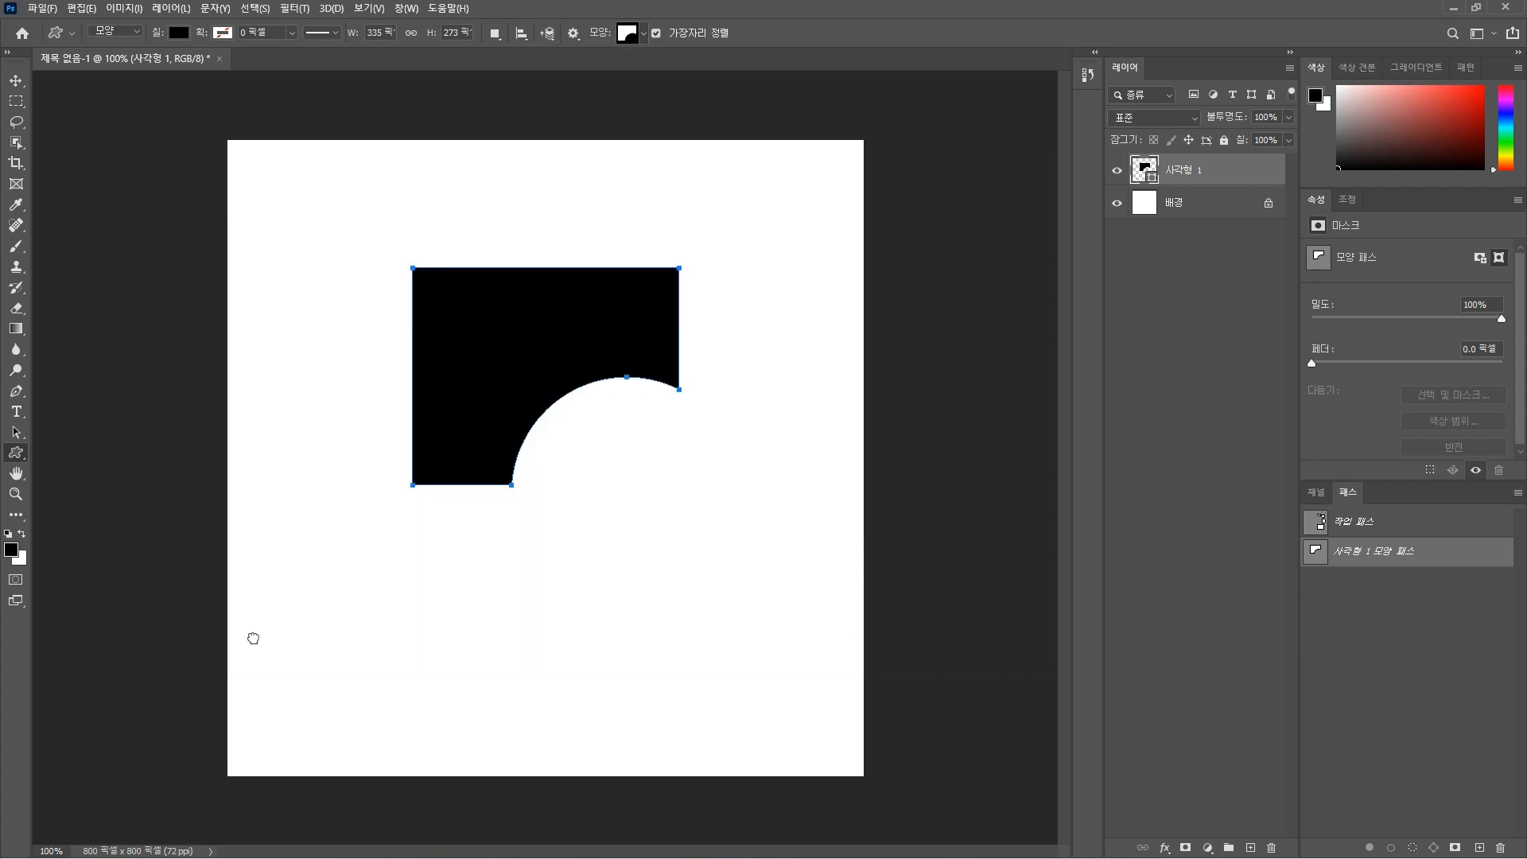
Draw six smaller copies of the notched custom shape around the large one, each about 125 to 156 px wide
left_click_drag(362, 555, 486, 656)
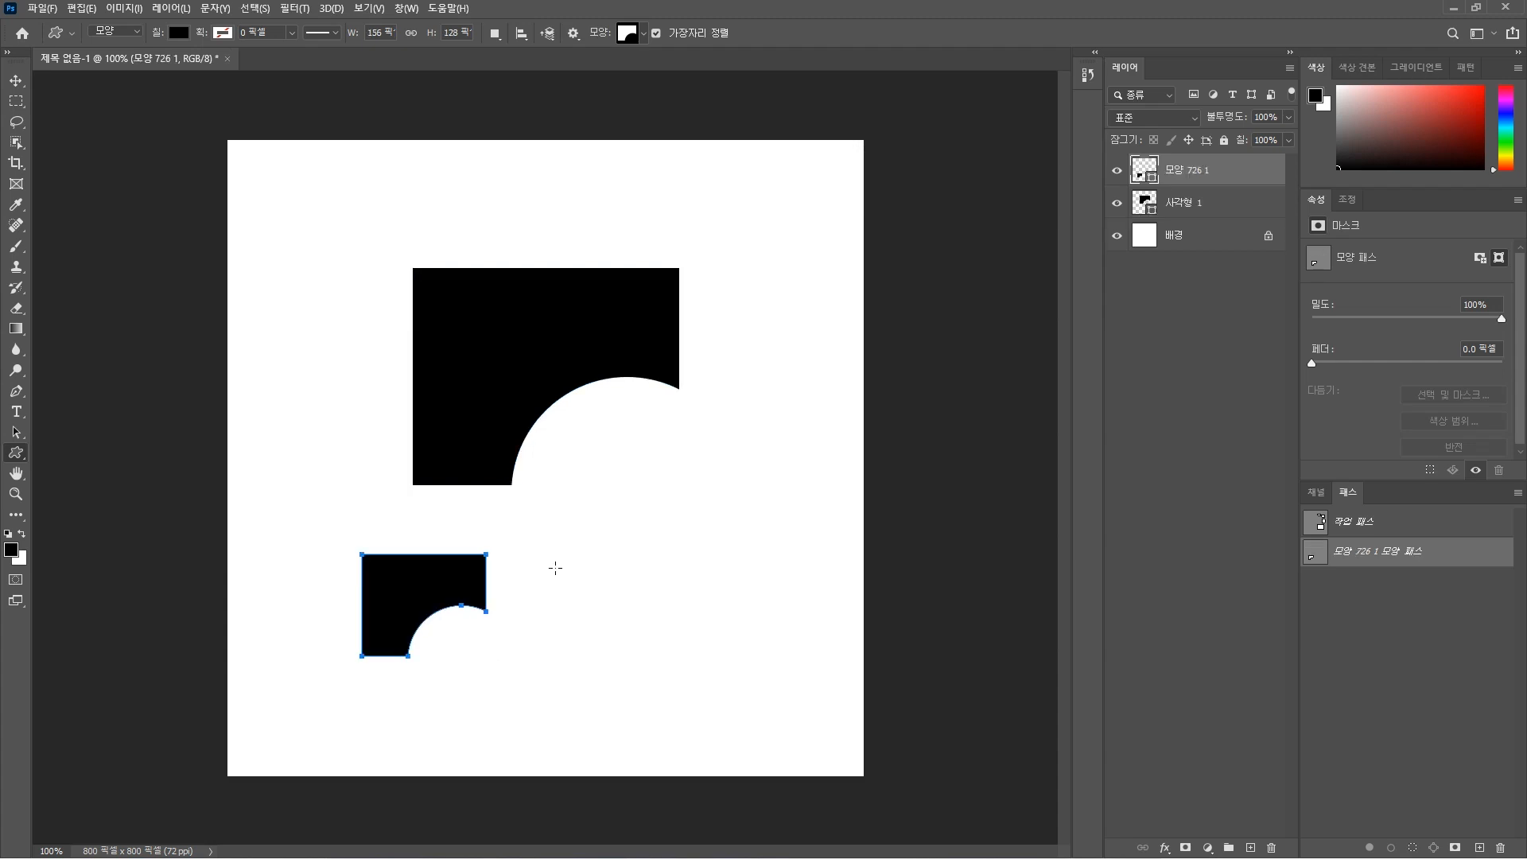
left_click_drag(557, 536, 667, 650)
left_click_drag(677, 439, 793, 501)
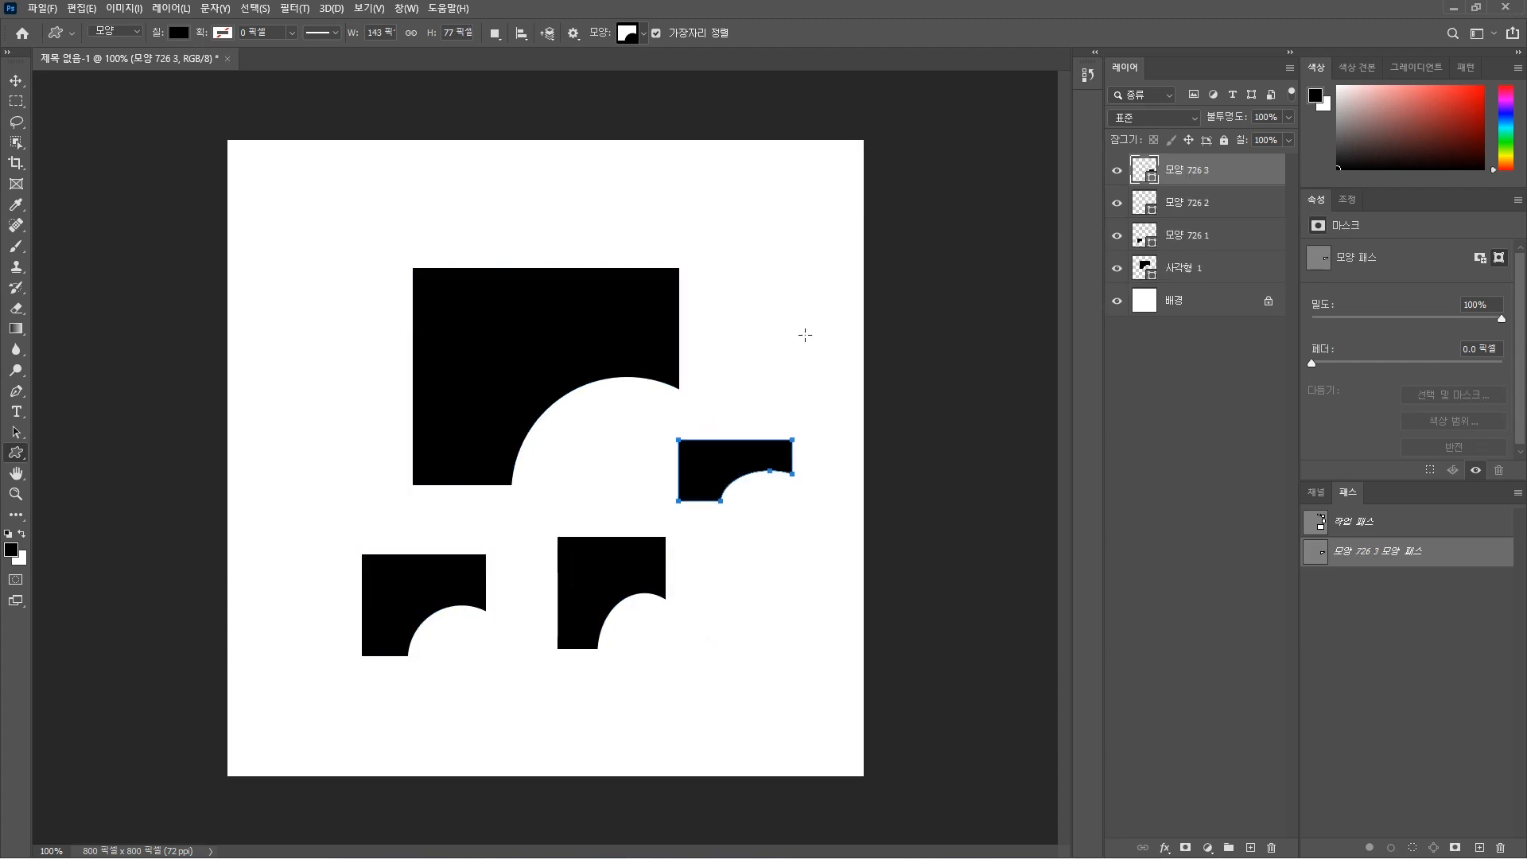
left_click_drag(709, 192, 833, 295)
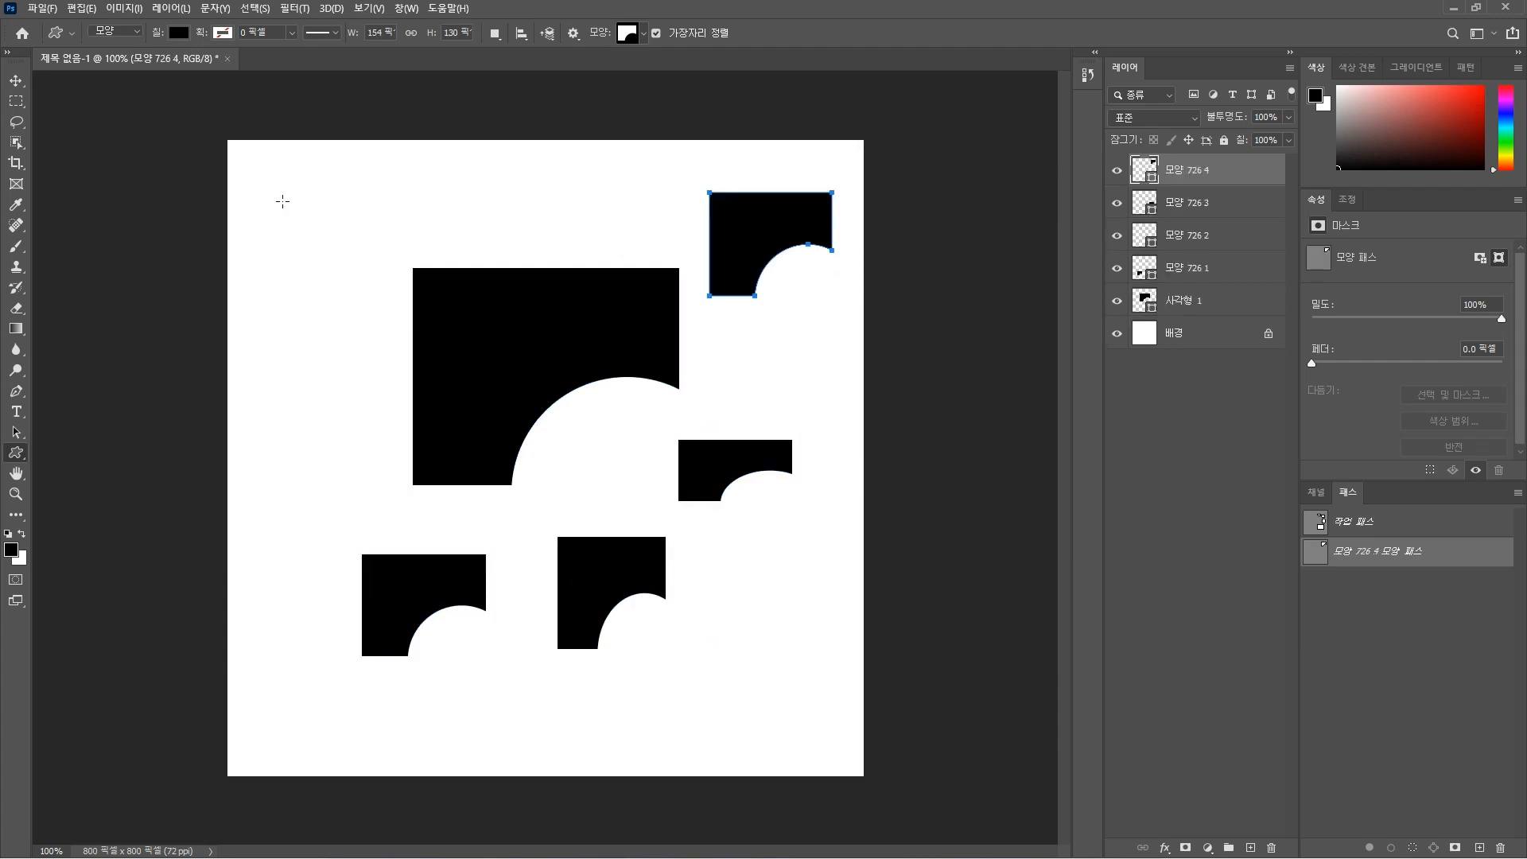
left_click_drag(282, 200, 382, 301)
left_click_drag(271, 351, 396, 430)
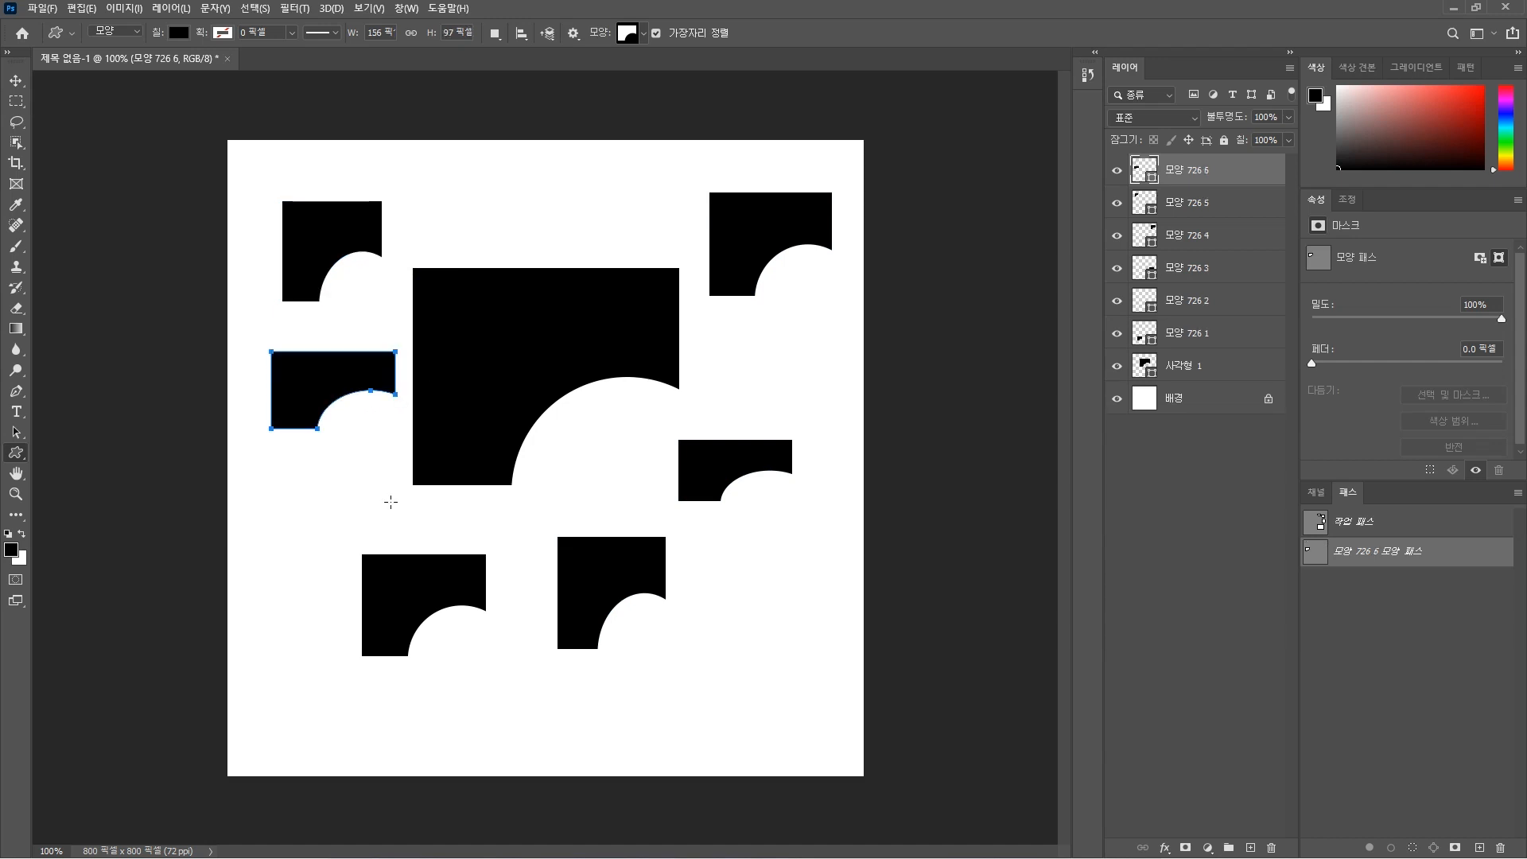